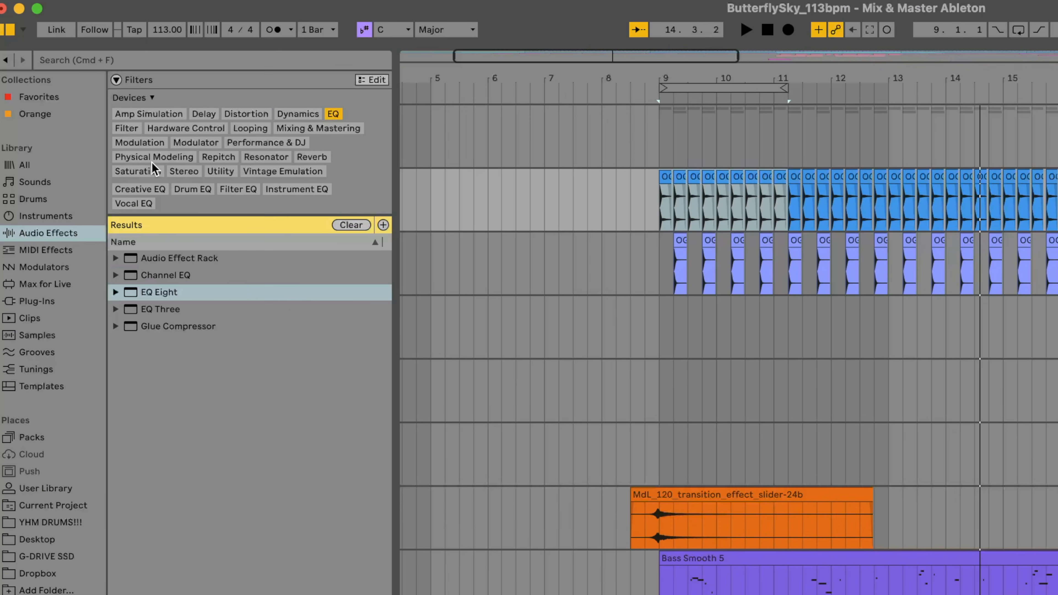
- Add a Saturator after EQ Eight on the Kick track and set its Drive to 5.14 dB during playback
left_click(139, 171)
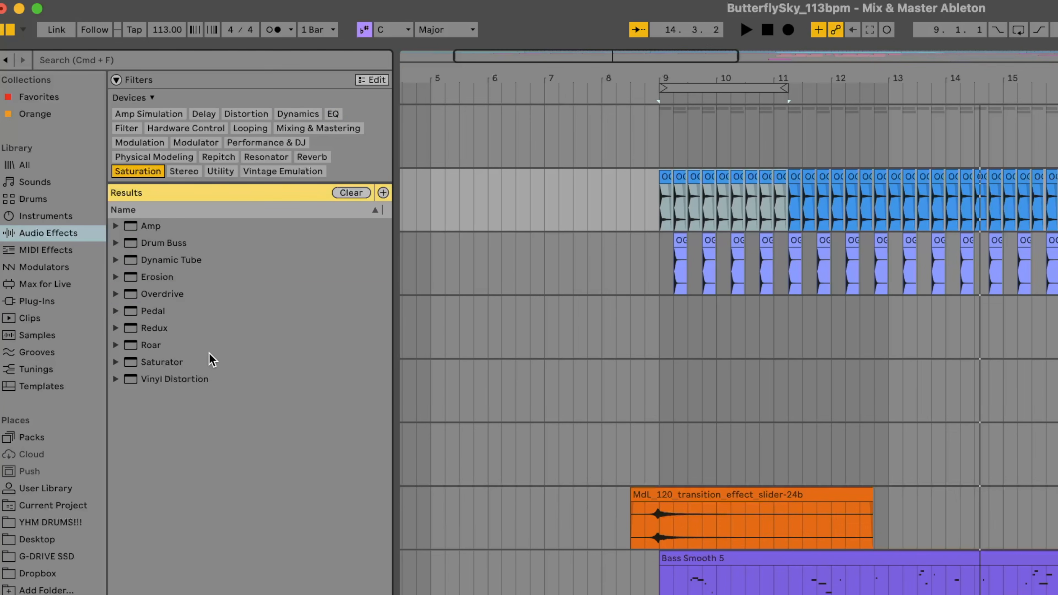
left_click(161, 362)
left_click_drag(161, 362, 296, 528)
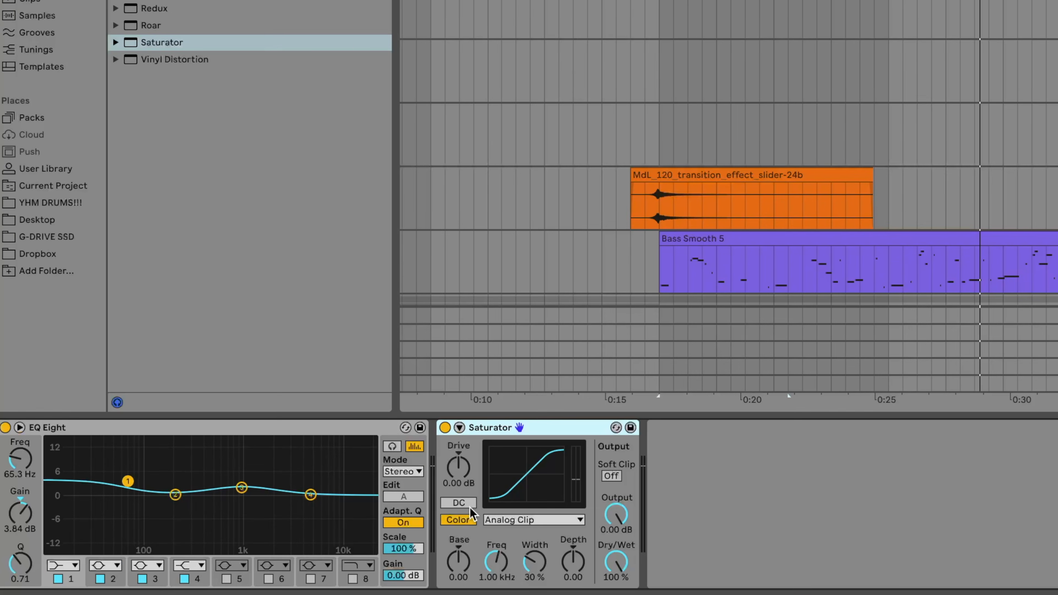
key("space")
left_click_drag(460, 470, 460, 455)
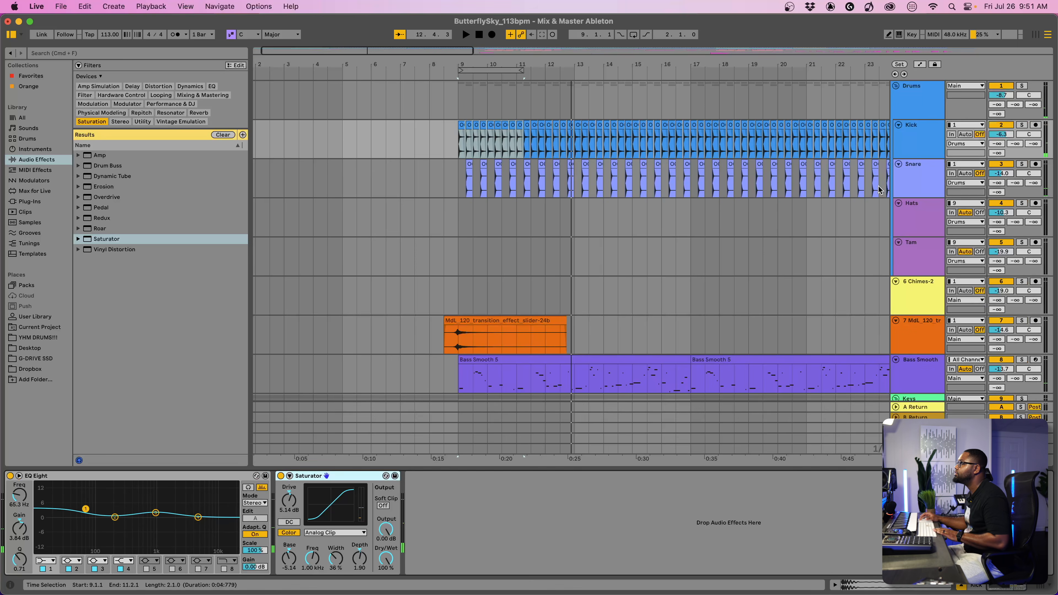
- Open the Snare track's device chain and select band 4 in its EQ Eight
left_click(918, 174)
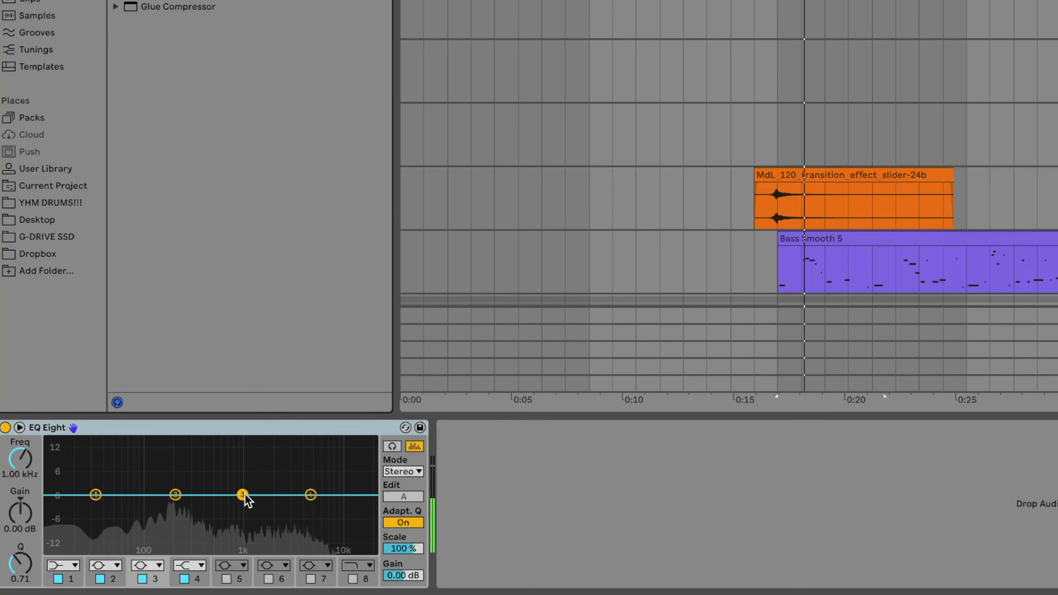
left_click(310, 494)
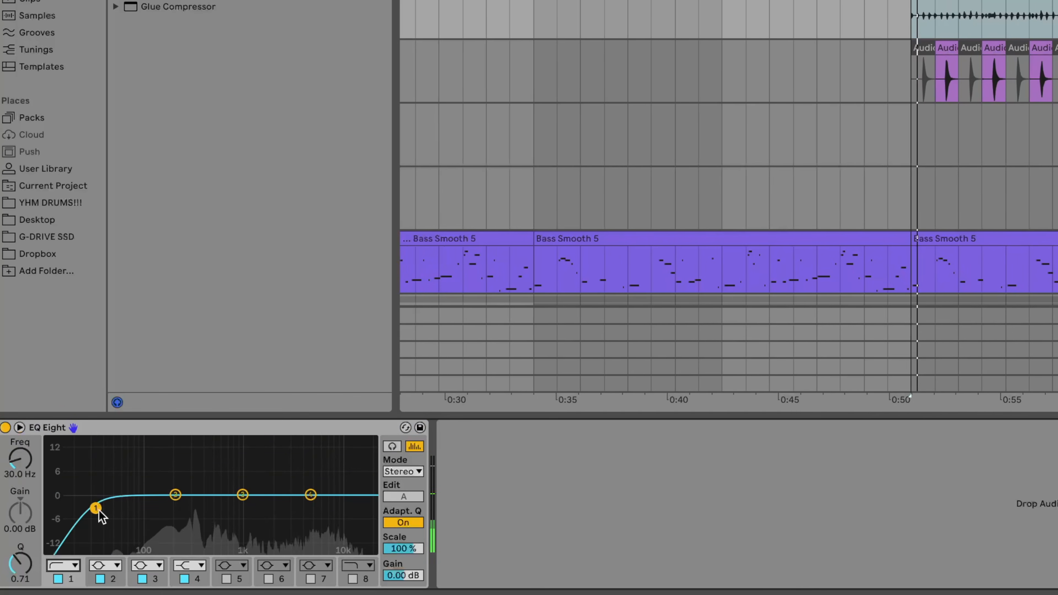
- Raise the band 1 low-cut frequency in the Hats EQ Eight and set the band 8 high cut to 9.38 kHz
left_click_drag(97, 508, 192, 507)
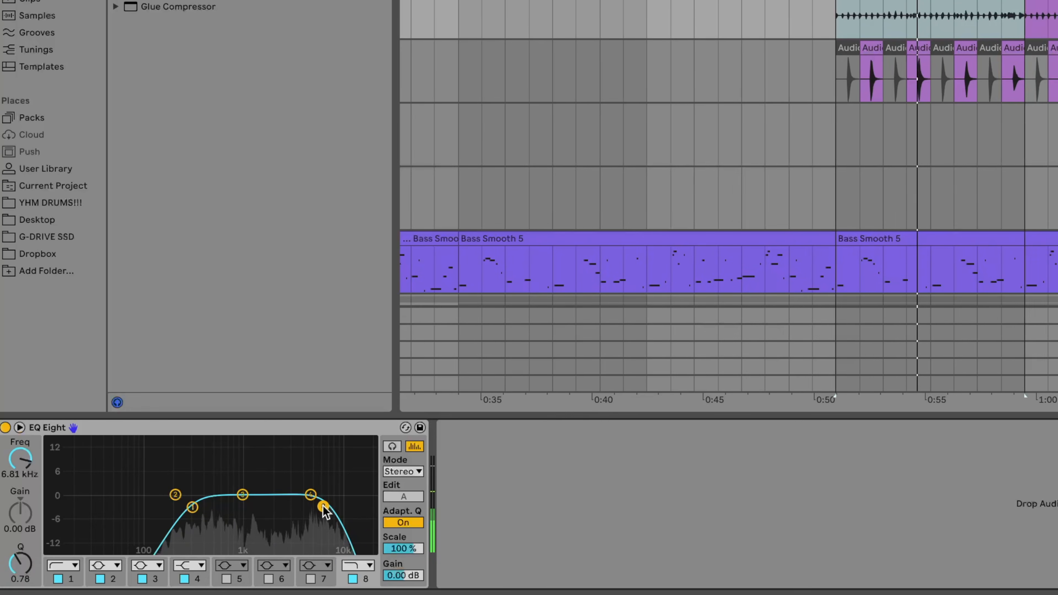
left_click_drag(323, 507, 337, 504)
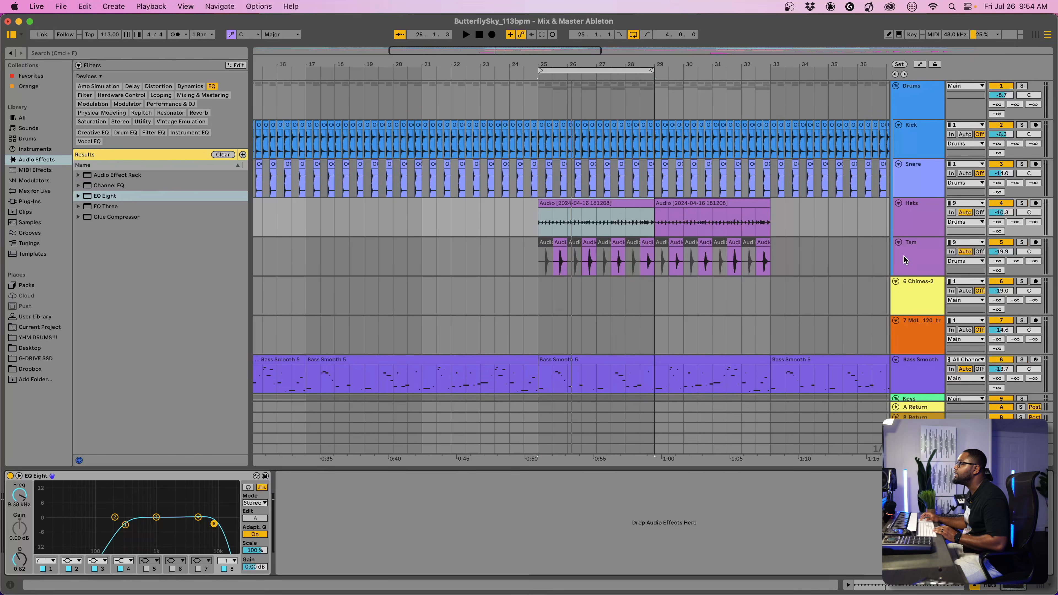
- Play the Tam track from bar 25 and add an EQ Eight to it
left_click(908, 260)
left_click(538, 263)
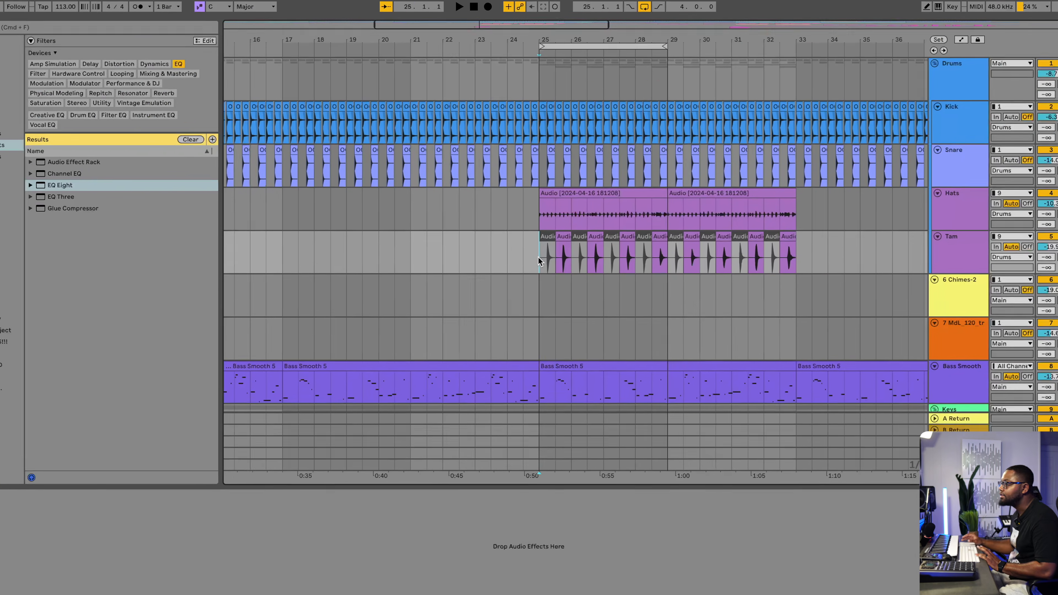
key("space")
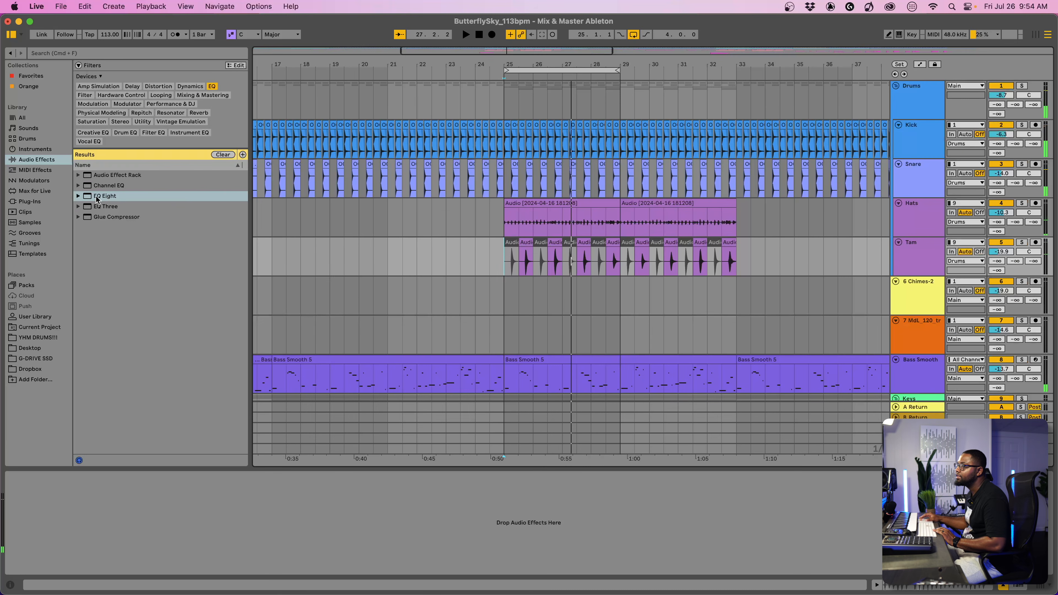
left_click_drag(103, 199, 450, 271)
left_click_drag(527, 266, 527, 266)
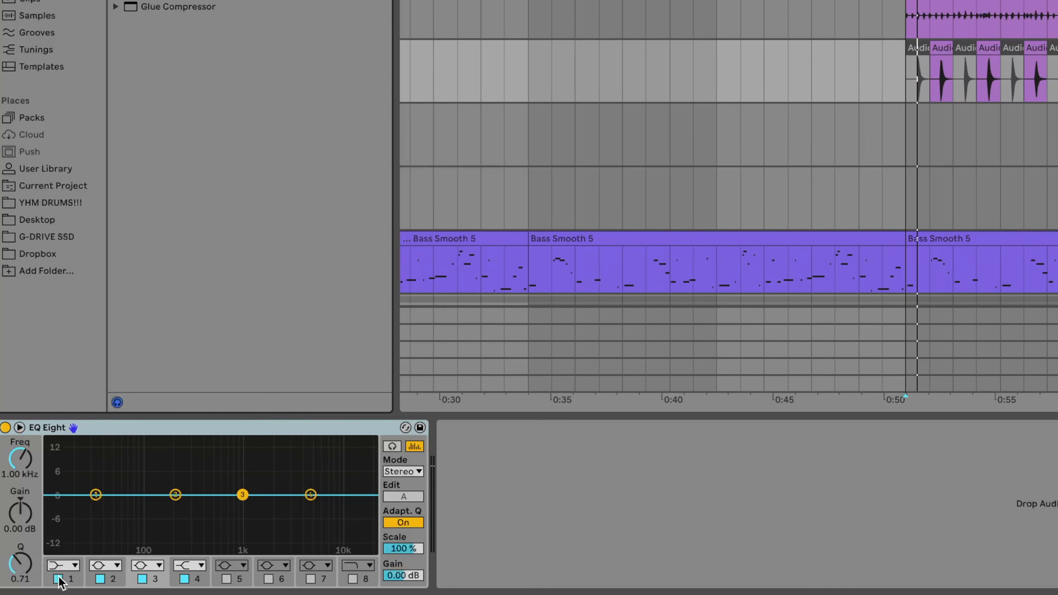
- Change band 1 of the Tam EQ Eight to a low cut at 1.60 kHz
left_click(73, 567)
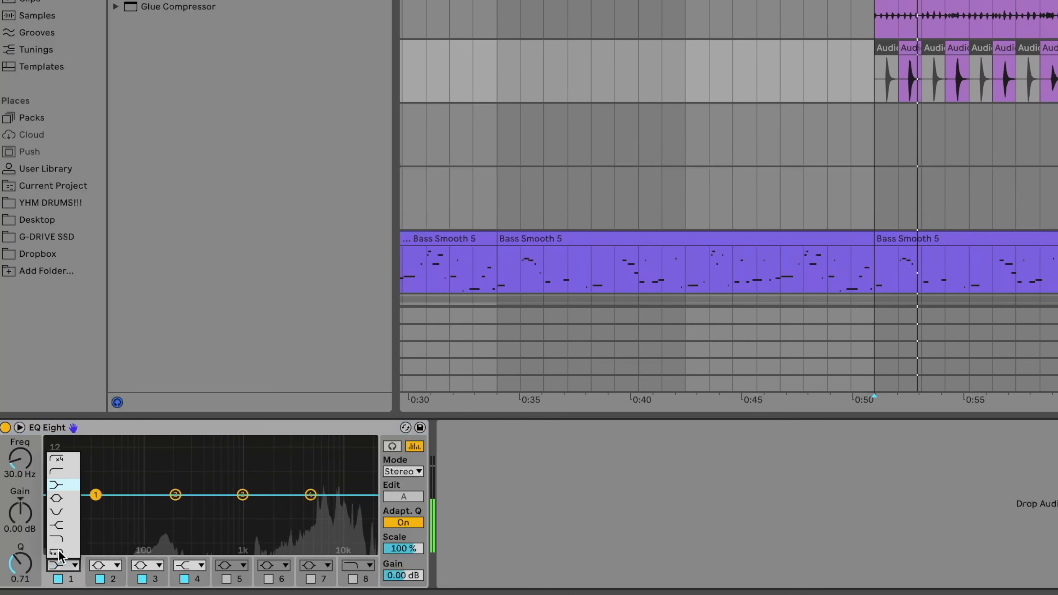
left_click(57, 471)
left_click_drag(94, 513, 262, 508)
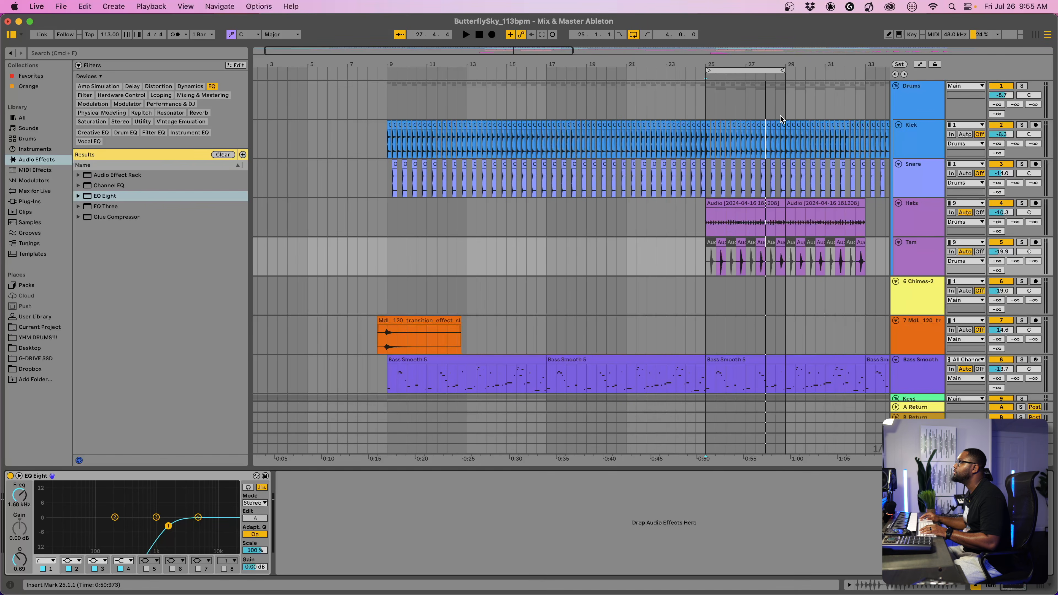
- On the Drums group's EQ Eight, boost band 1 by 4.59 dB at 23.0 Hz and band 4 by 1.86 dB at 4.35 kHz
left_click(904, 99)
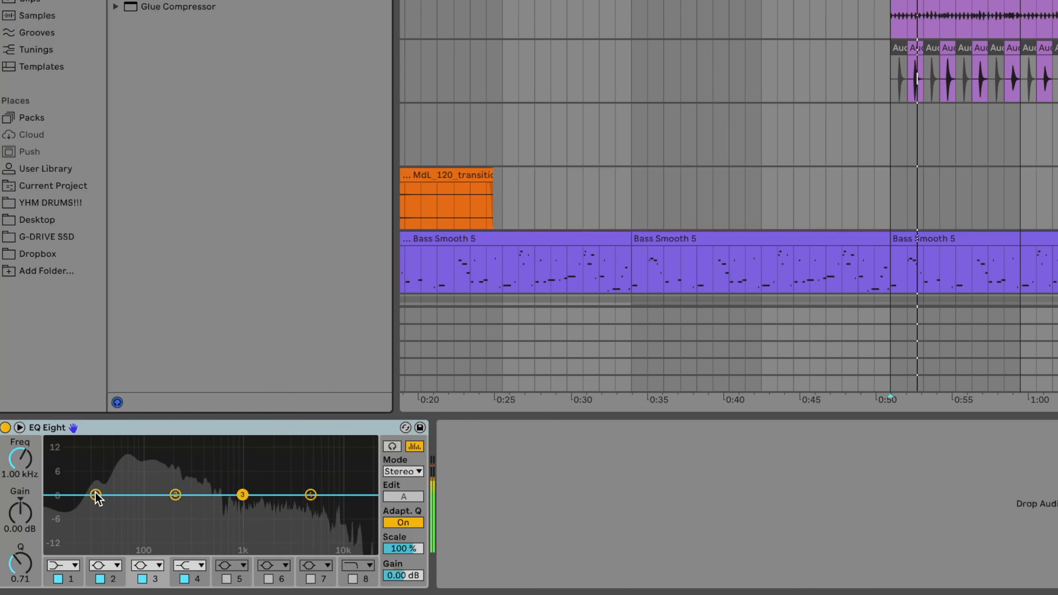
left_click(95, 494)
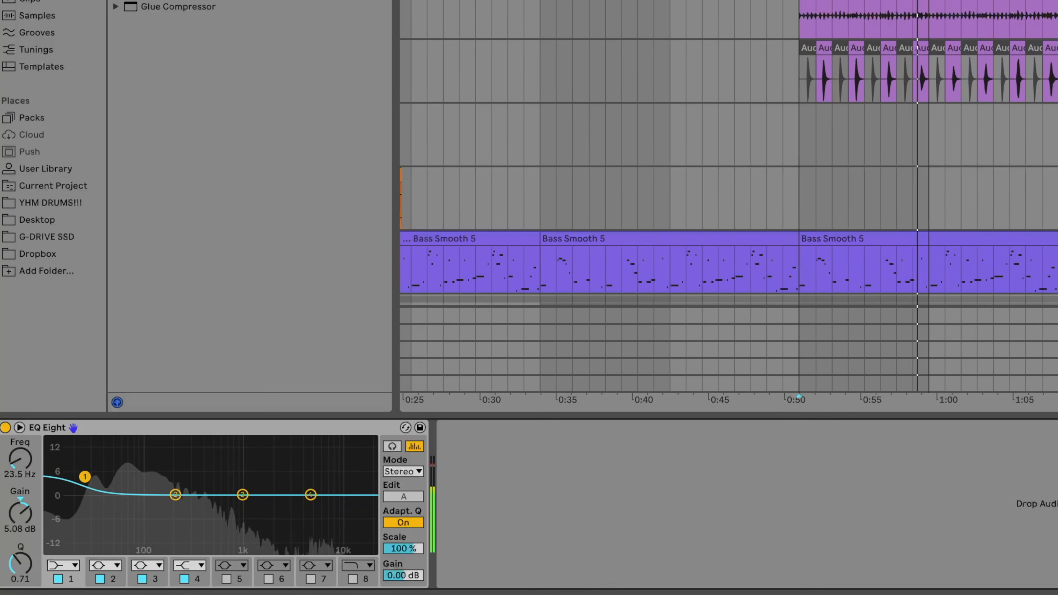
left_click_drag(83, 480, 83, 478)
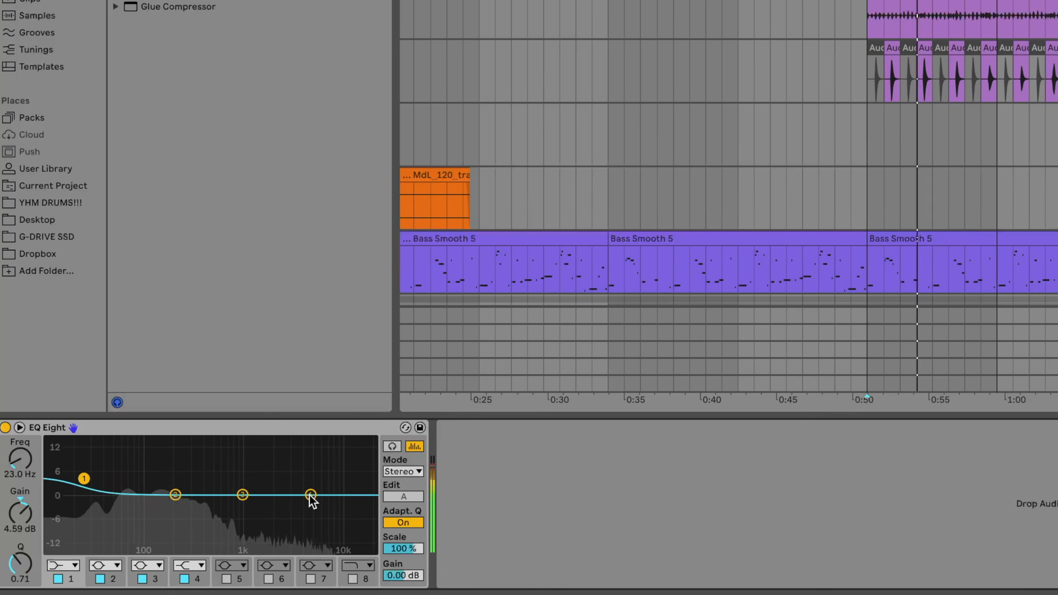
left_click_drag(310, 499, 304, 489)
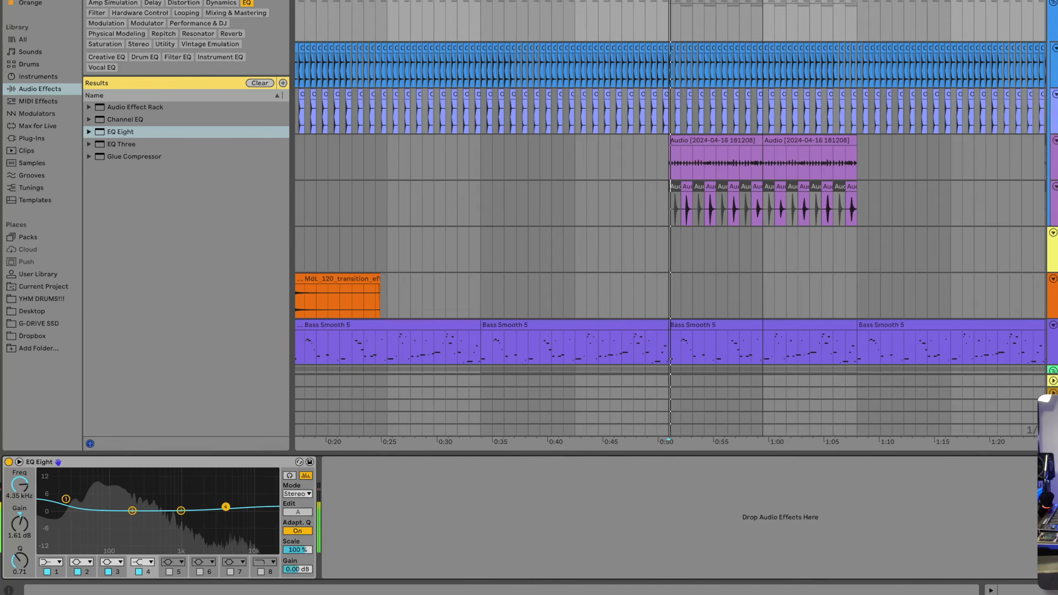
left_click_drag(226, 506, 226, 506)
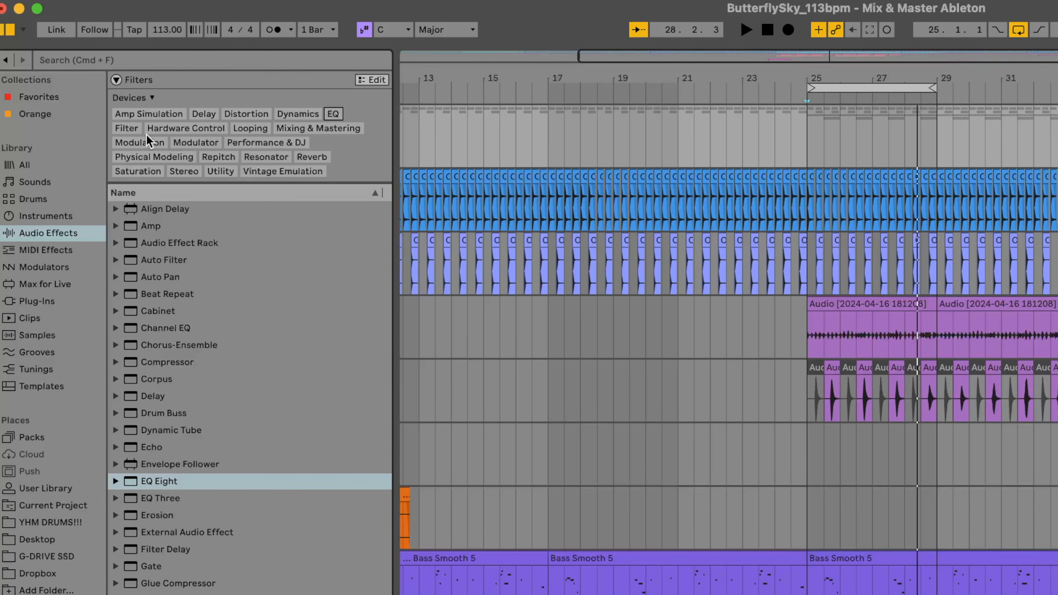
- Filter the audio effects by Saturation and add Drum Buss after EQ Eight on the Drums group
left_click(149, 175)
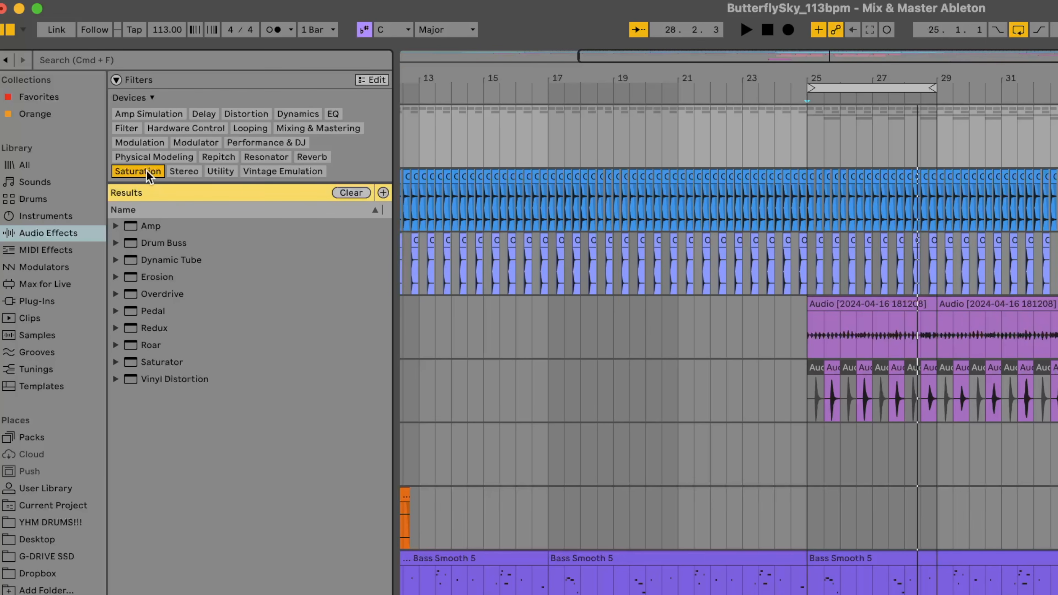
left_click(172, 242)
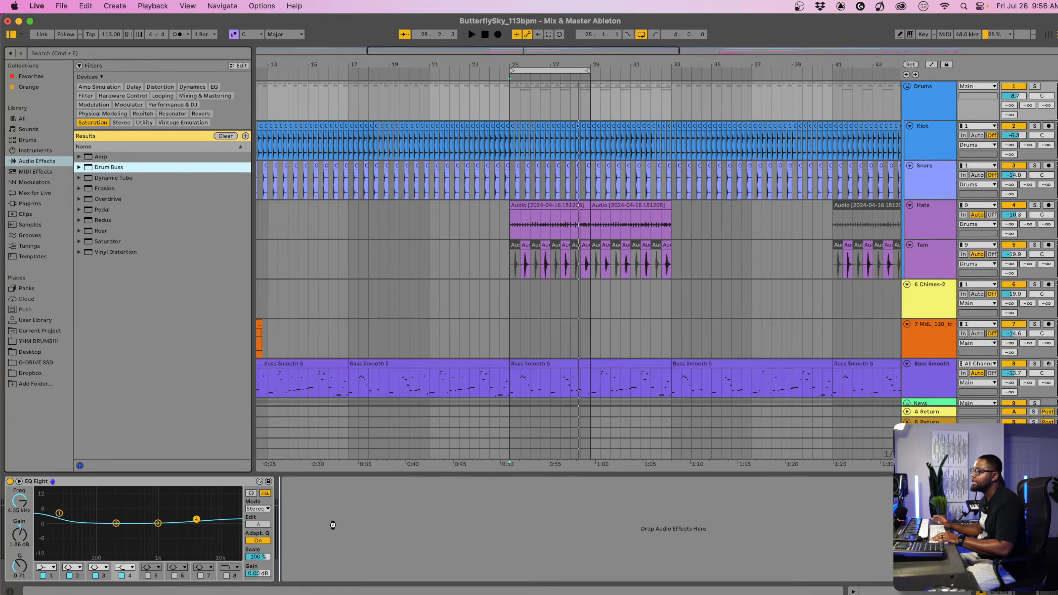
left_click_drag(333, 525, 329, 519)
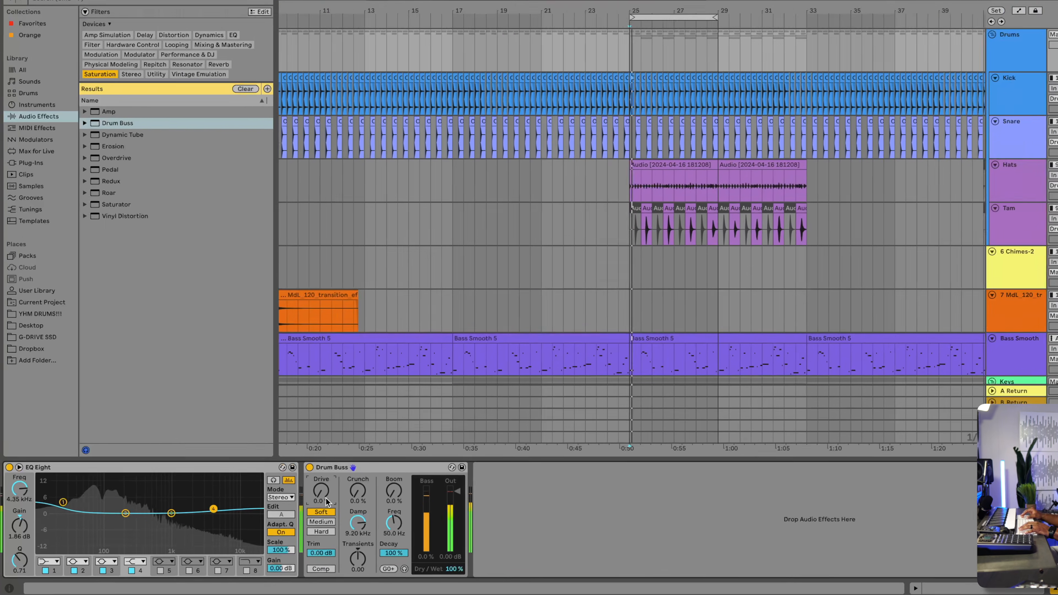
- Set Drum Buss Drive to 48 %, Damp to 20.0 kHz and Transients to 0.14
left_click_drag(291, 496, 291, 494)
mouse_move(462, 461)
left_mouse_down()
mouse_move(462, 438)
mouse_move(462, 450)
left_mouse_up()
left_click_drag(517, 516, 518, 495)
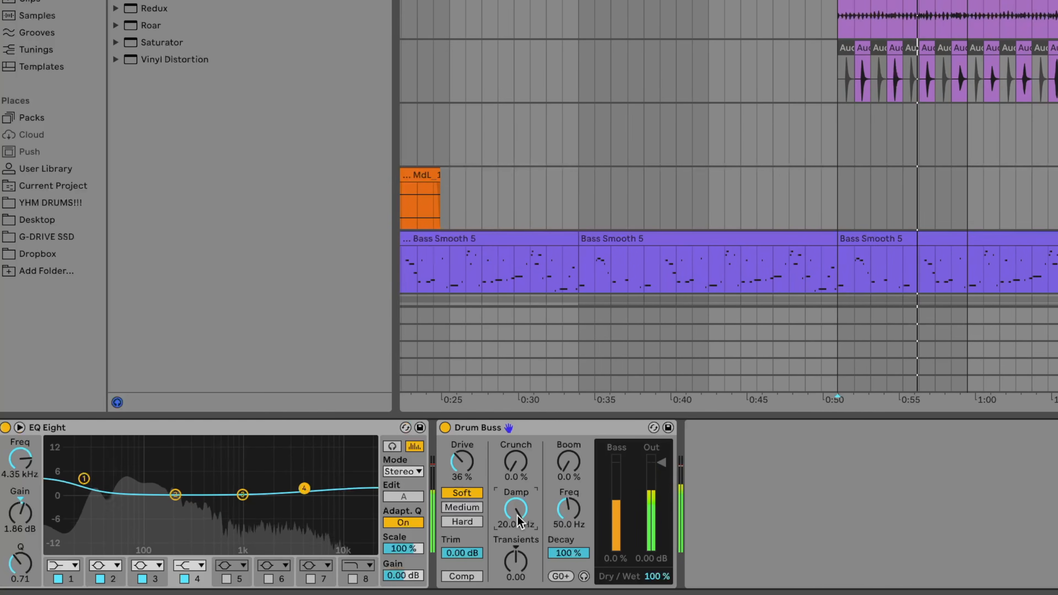
mouse_move(462, 462)
left_mouse_down()
mouse_move(462, 429)
mouse_move(462, 451)
left_mouse_up()
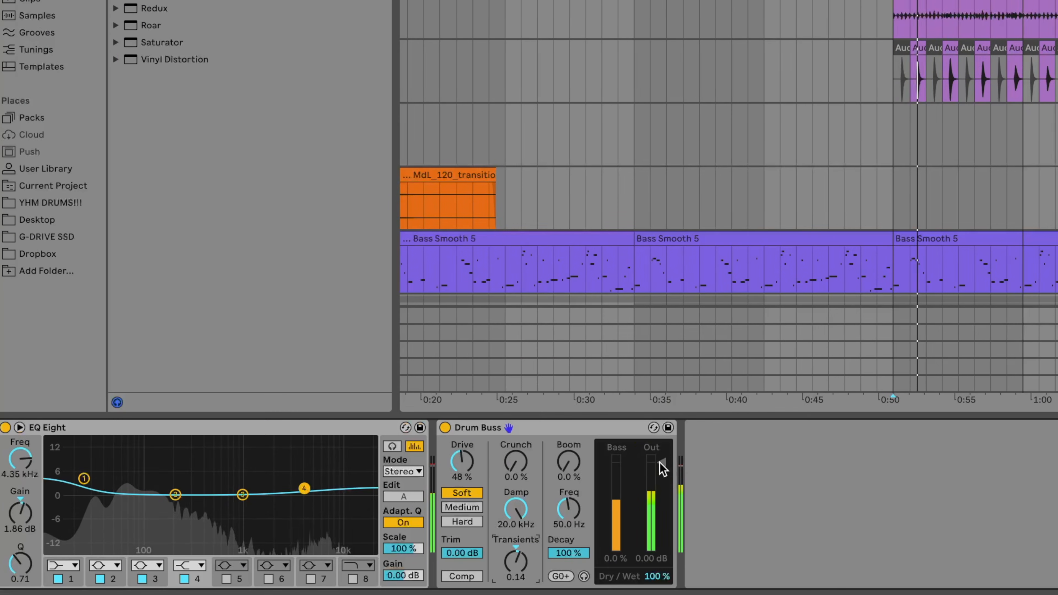
- Set the Drum Buss output to -1.90 dB and Drive to 13 %, bypassing and re-enabling the device to compare
left_click_drag(662, 469, 662, 474)
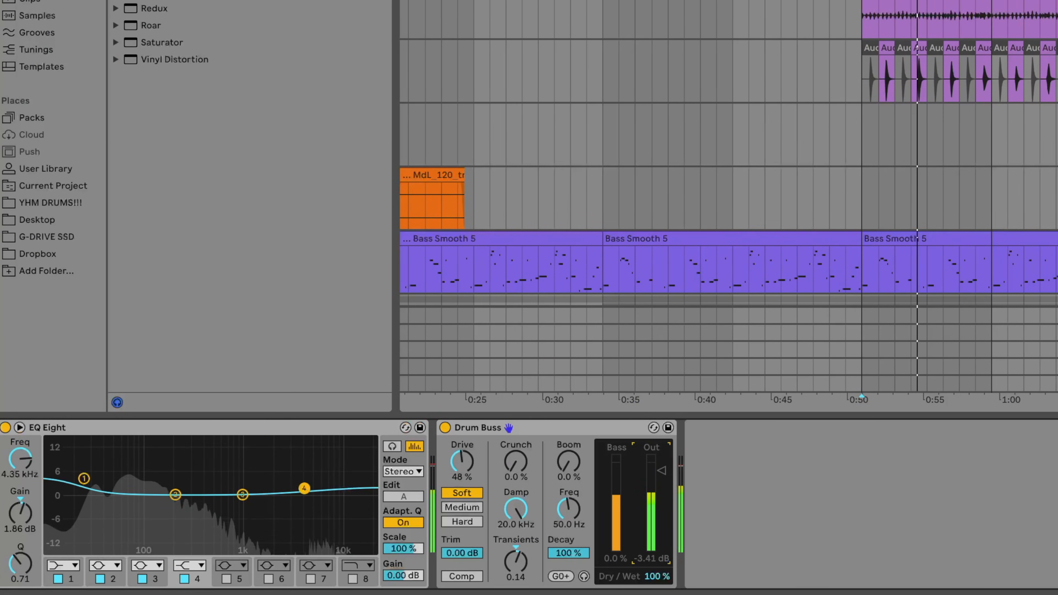
left_click_drag(662, 474, 661, 473)
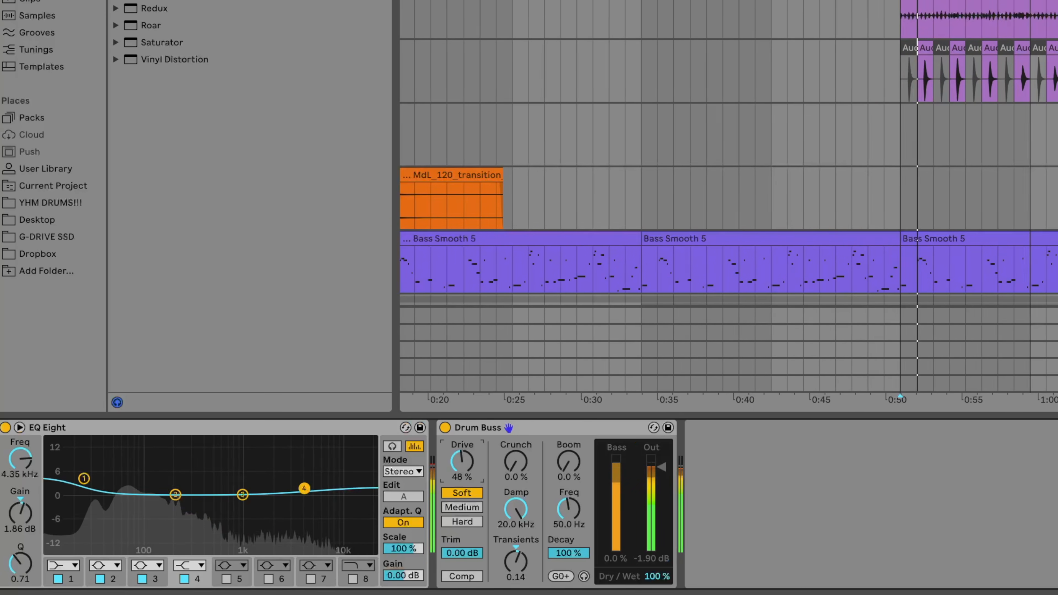
left_click_drag(462, 461, 461, 460)
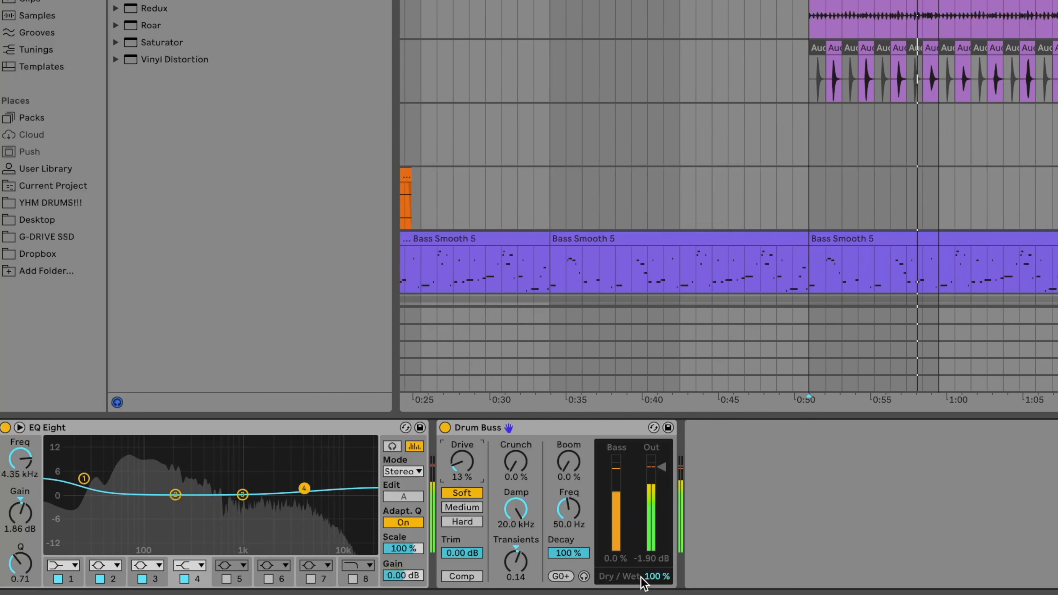
left_click(445, 428)
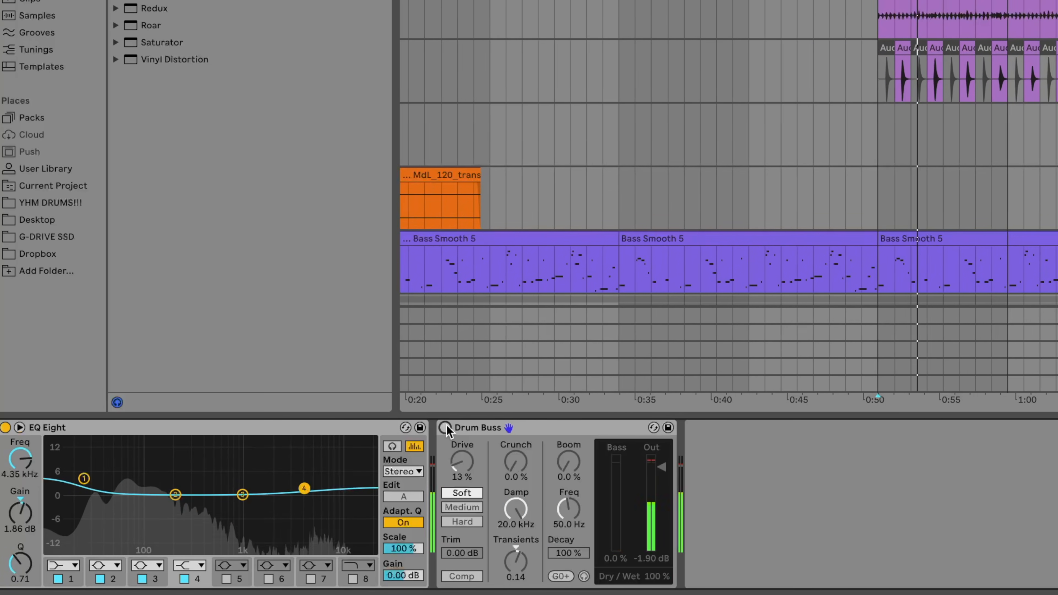
left_click(445, 427)
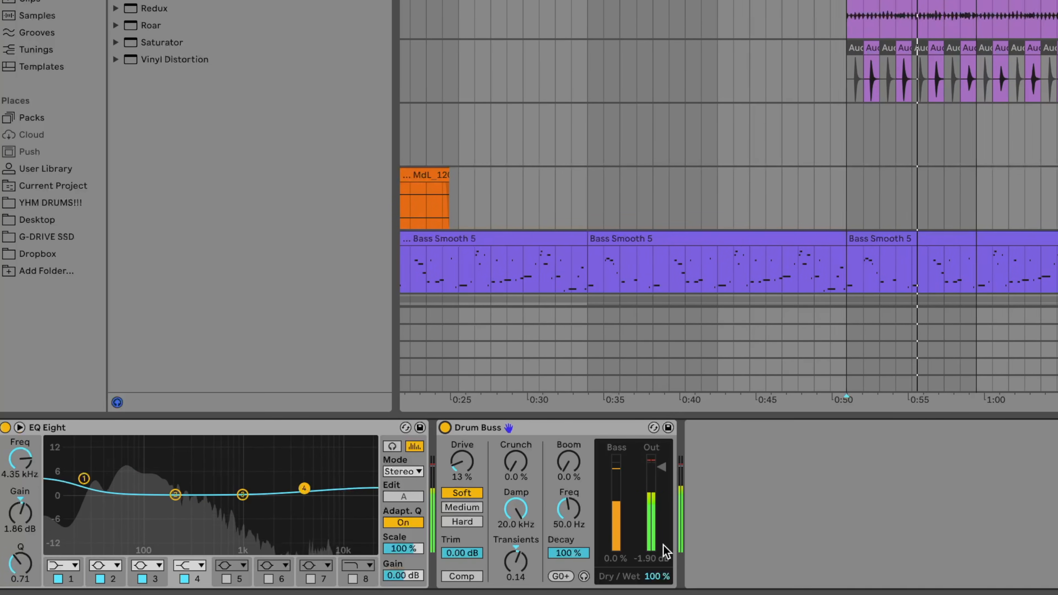
- Audition different Drum Buss Dry/Wet amounts during playback and settle on 38 %
left_click_drag(660, 577, 660, 589)
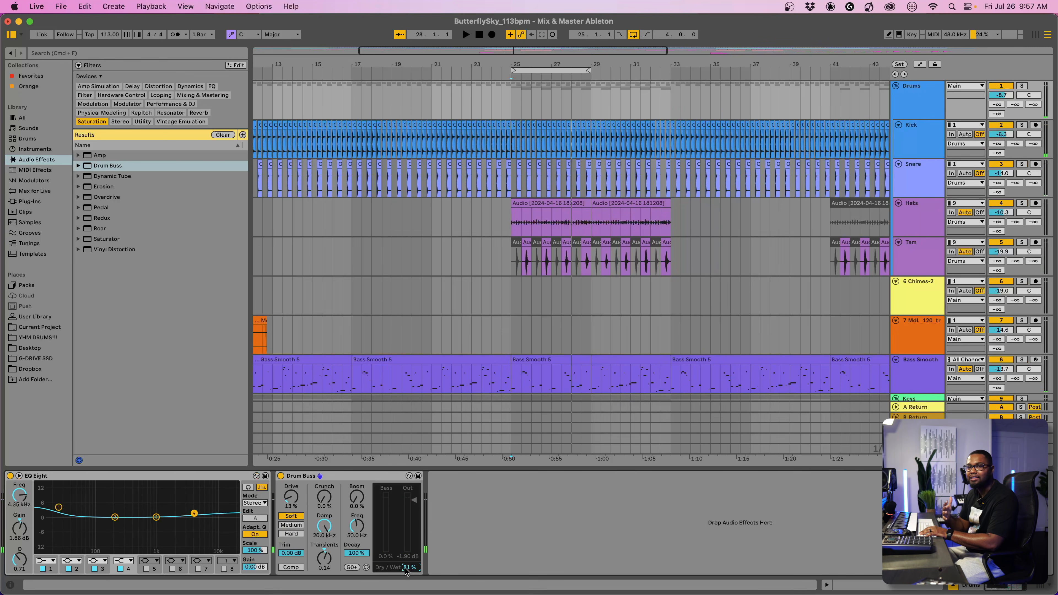
left_click_drag(415, 564, 415, 556)
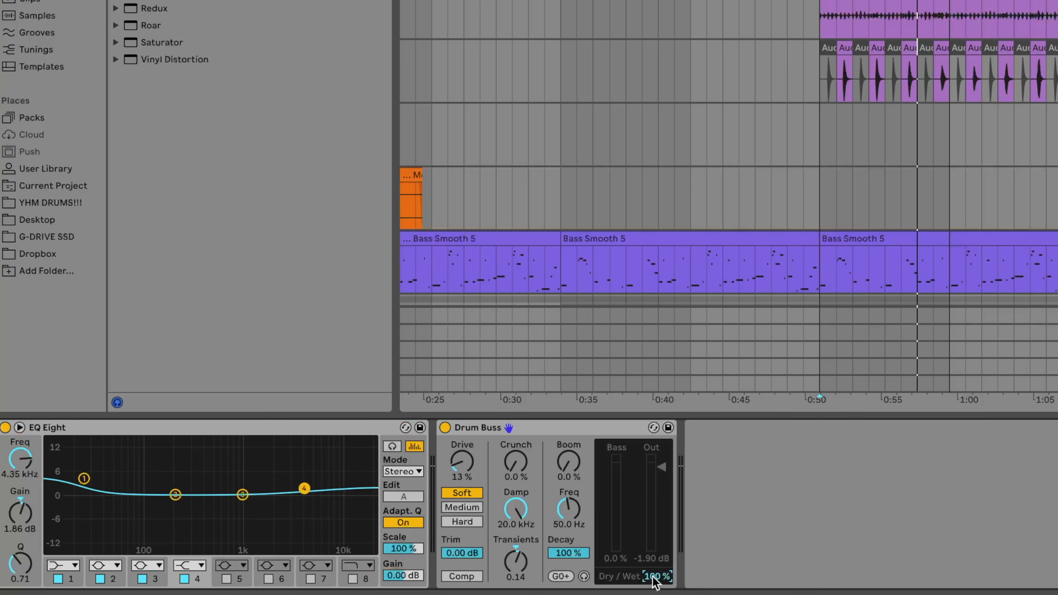
key("space")
left_click_drag(654, 582, 654, 584)
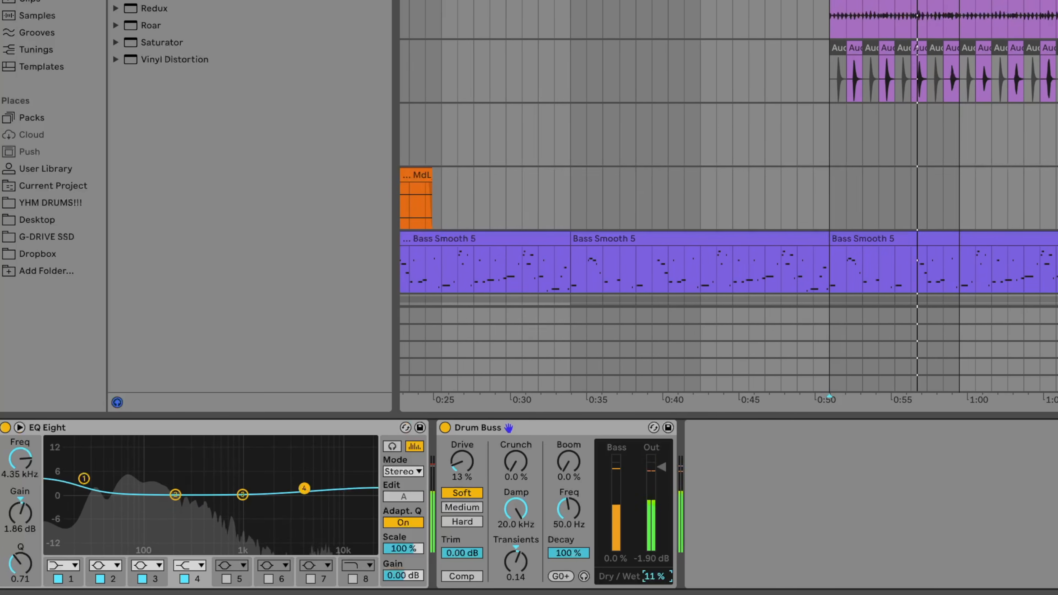
left_click_drag(654, 576, 654, 571)
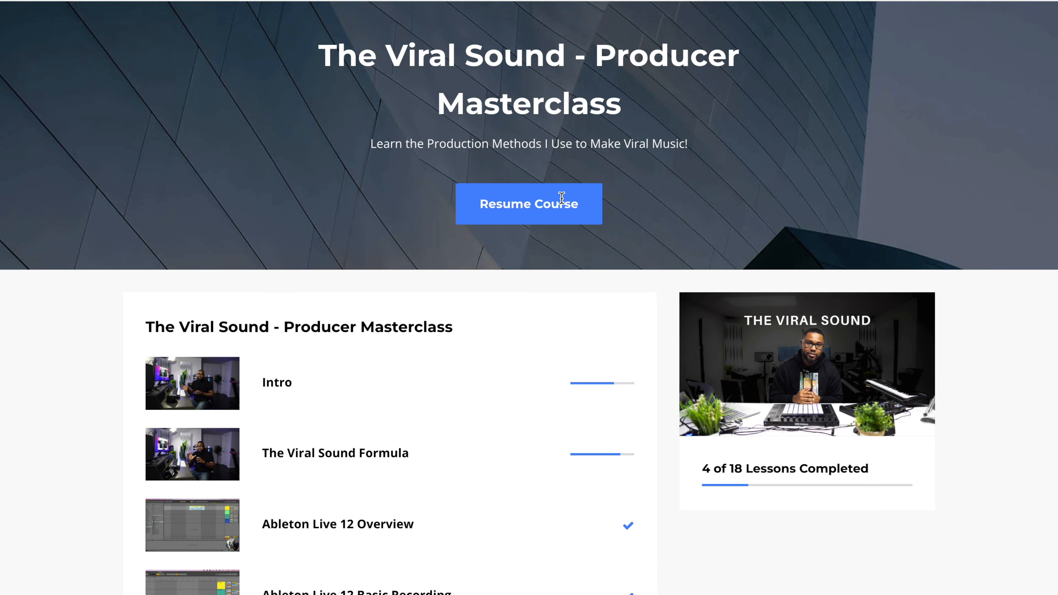
- Look through the lesson list on The Viral Sound - Producer Masterclass course page
scroll(562, 200, "down", 3)
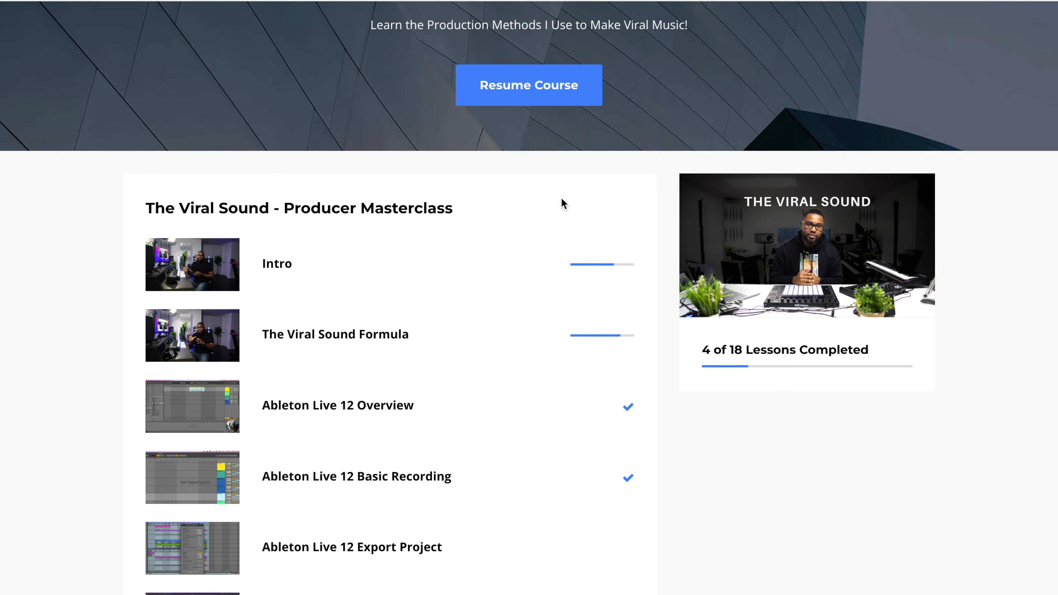
scroll(562, 198, "down", 4)
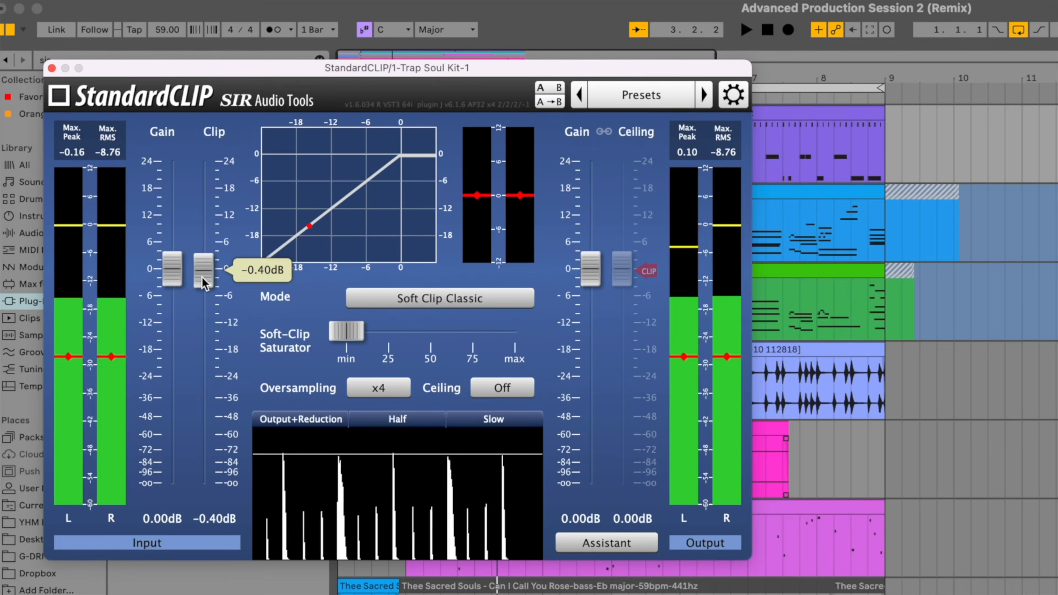
- Lower the Clip level in StandardCLIP on the Trap Soul Kit track of the Advanced Production Session 2 project
left_click_drag(202, 277, 202, 286)
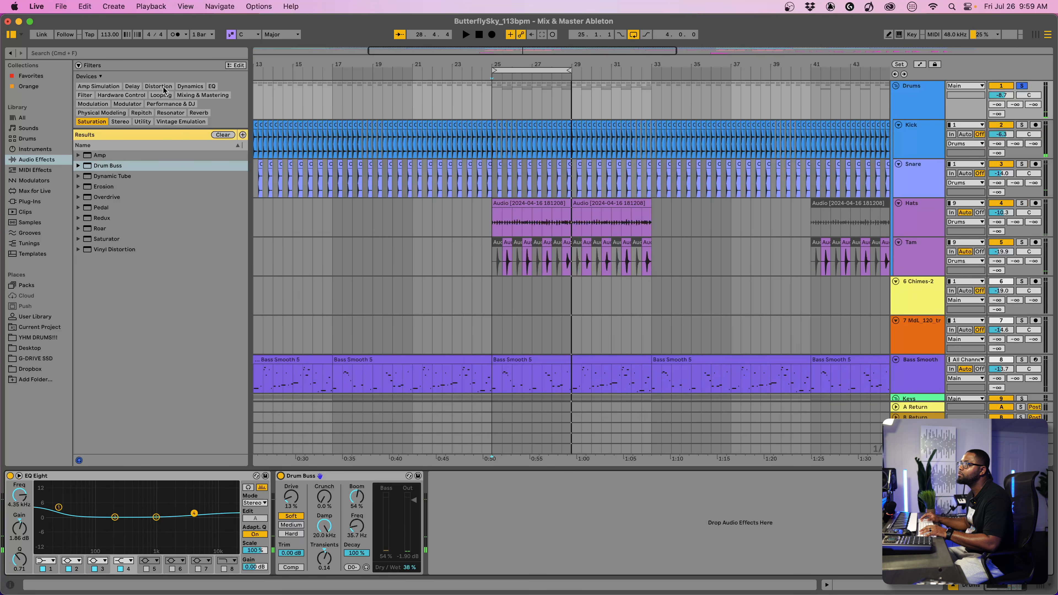
- Add Multiband Dynamics after Drum Buss on the Drums group, setting its High band's output to 4.19 dB, Above threshold to -54.4 dB and ratio to 1:1.02
left_click(182, 87)
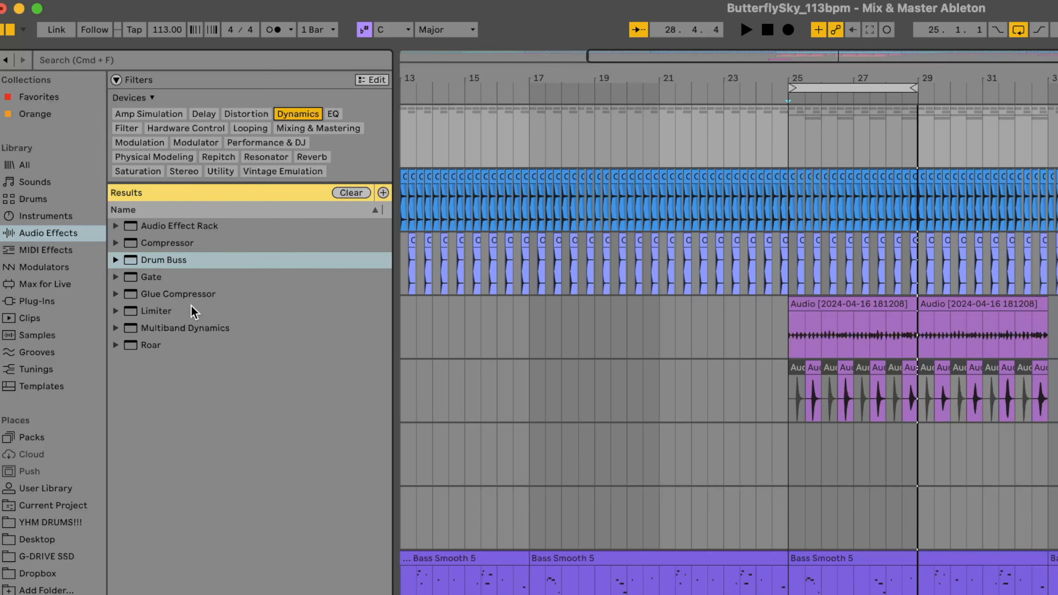
left_click_drag(168, 329, 453, 520)
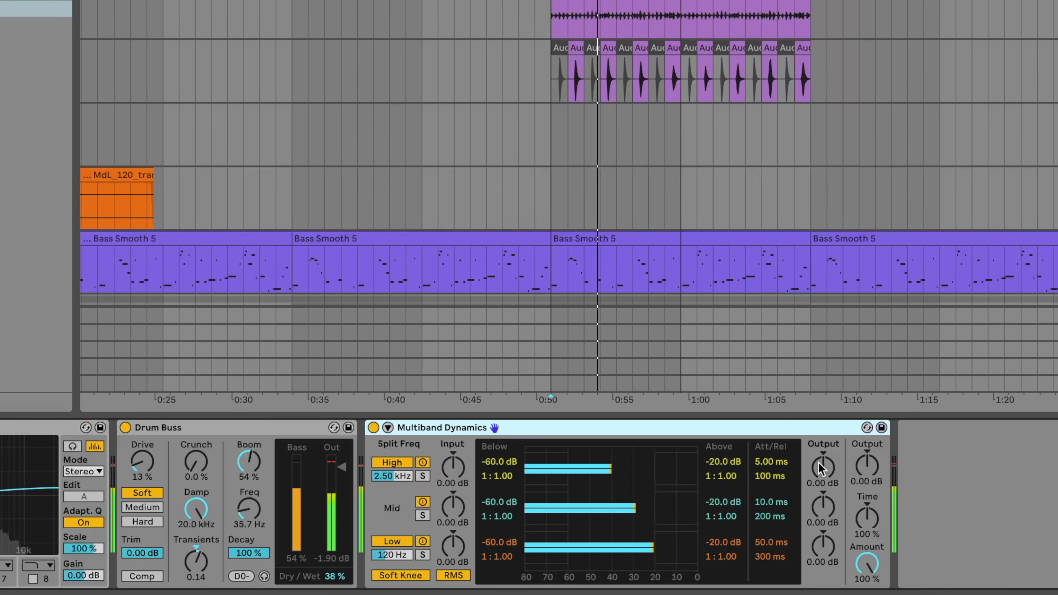
left_click_drag(818, 466, 819, 454)
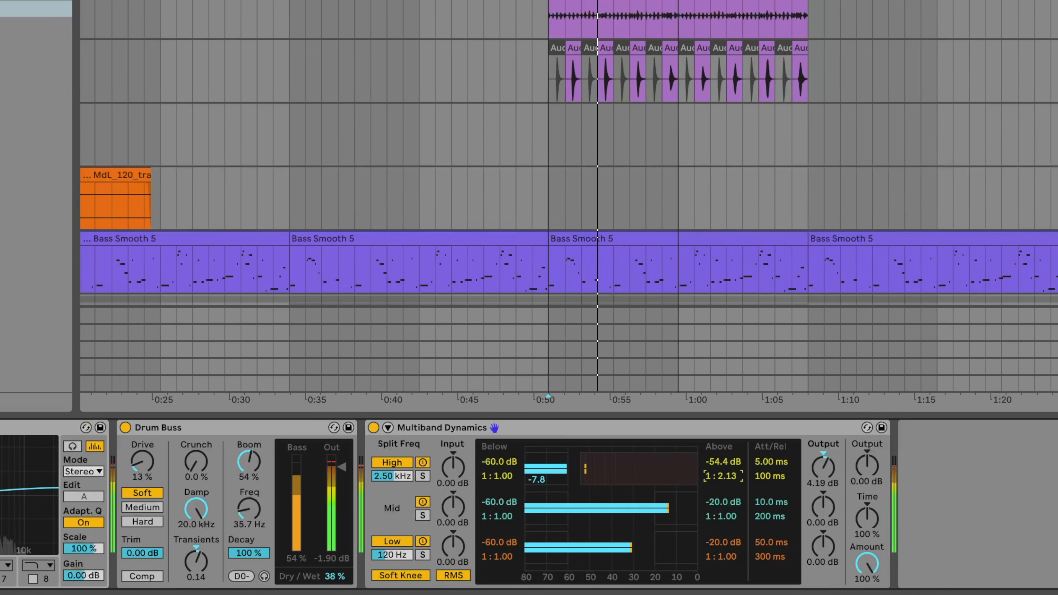
left_click_drag(721, 476, 721, 471)
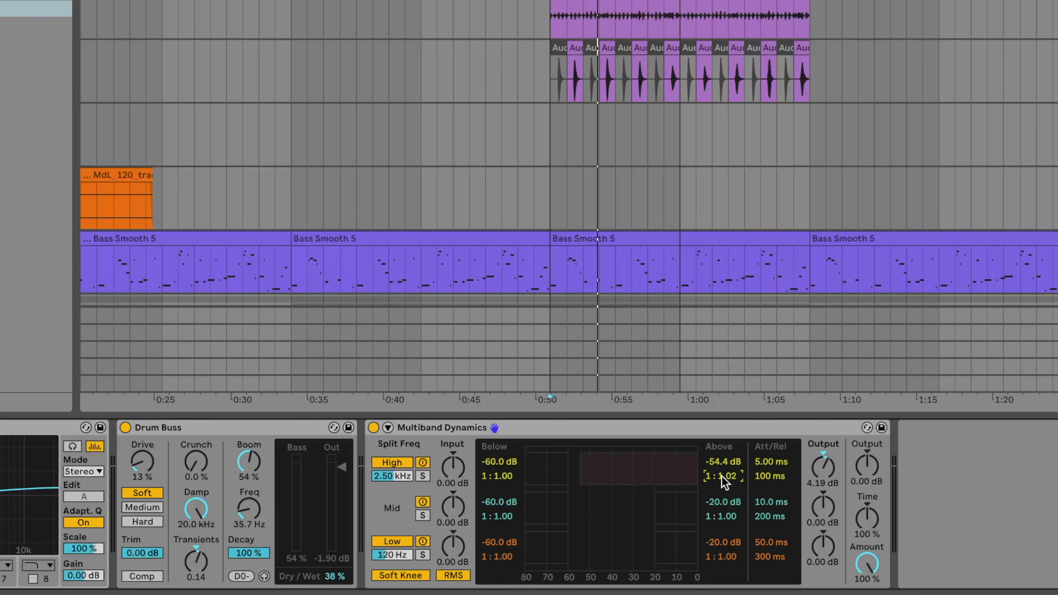
- Bypass and re-enable Multiband Dynamics during playback to compare the drums with and without it
key("space")
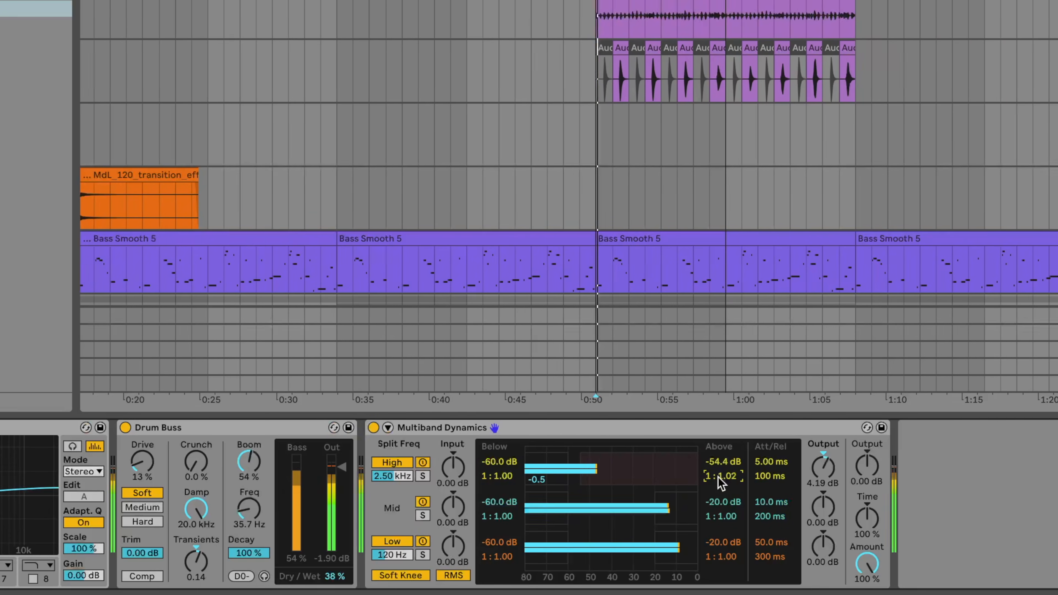
left_click(373, 427)
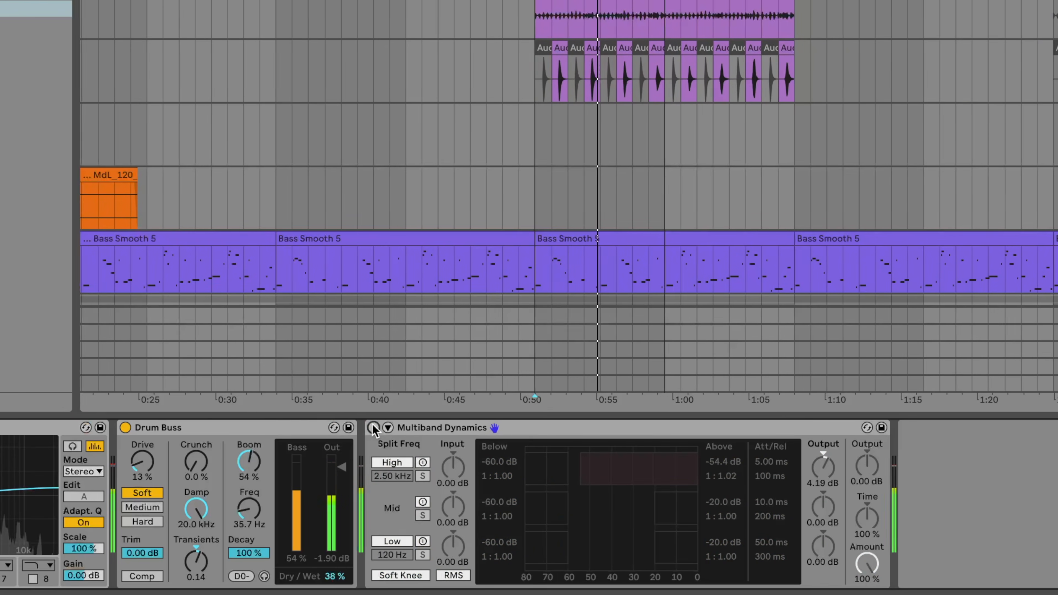
left_click(373, 428)
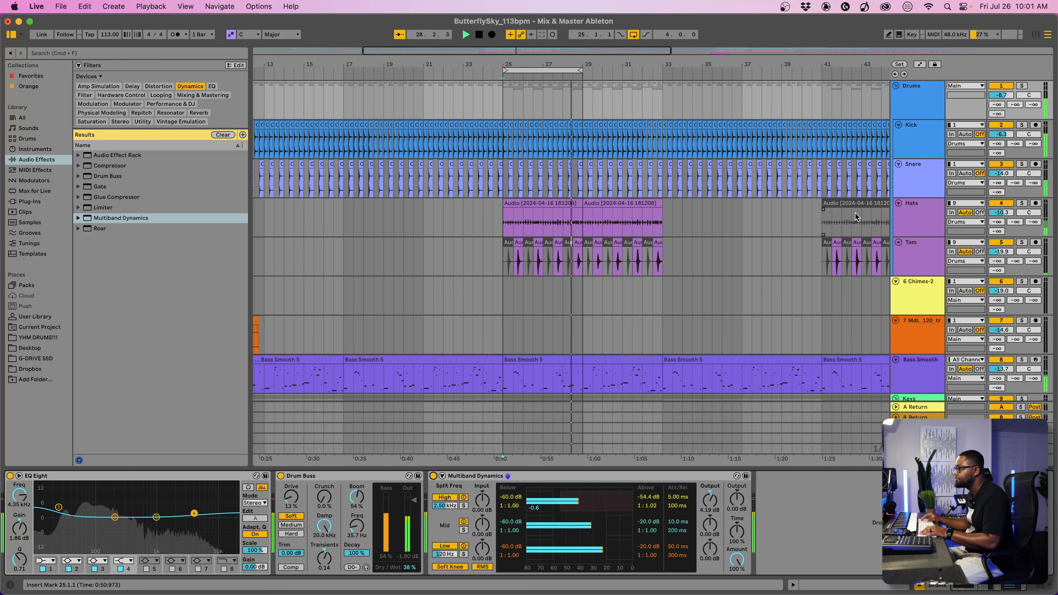
- Bypass EQ Eight, Drum Buss and Multiband Dynamics together, play the drums, and re-enable all three to compare
left_click(567, 477)
key("space")
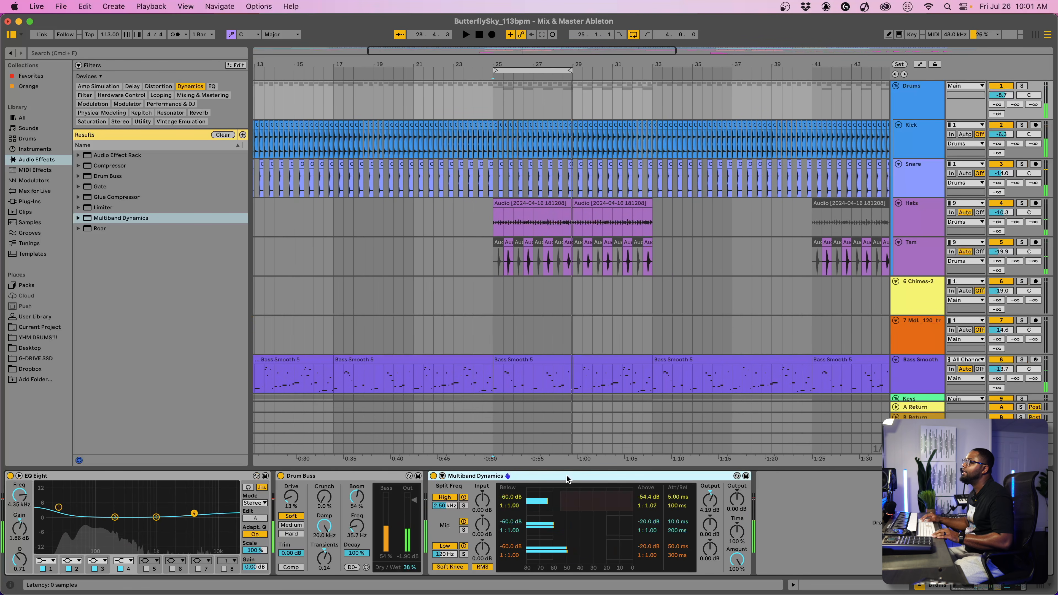
left_click(74, 482)
left_click(9, 475)
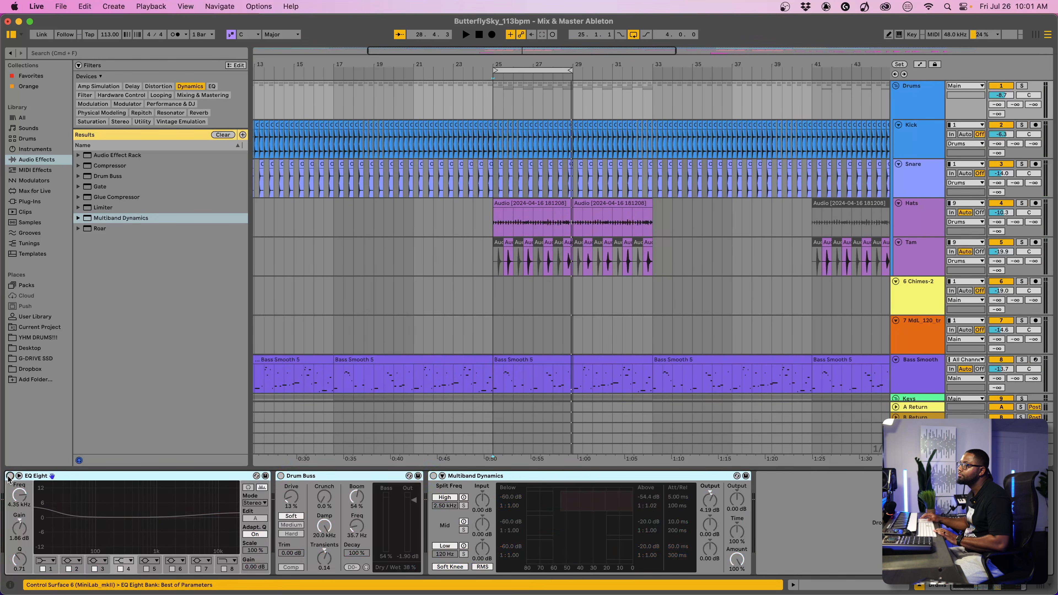
key("space")
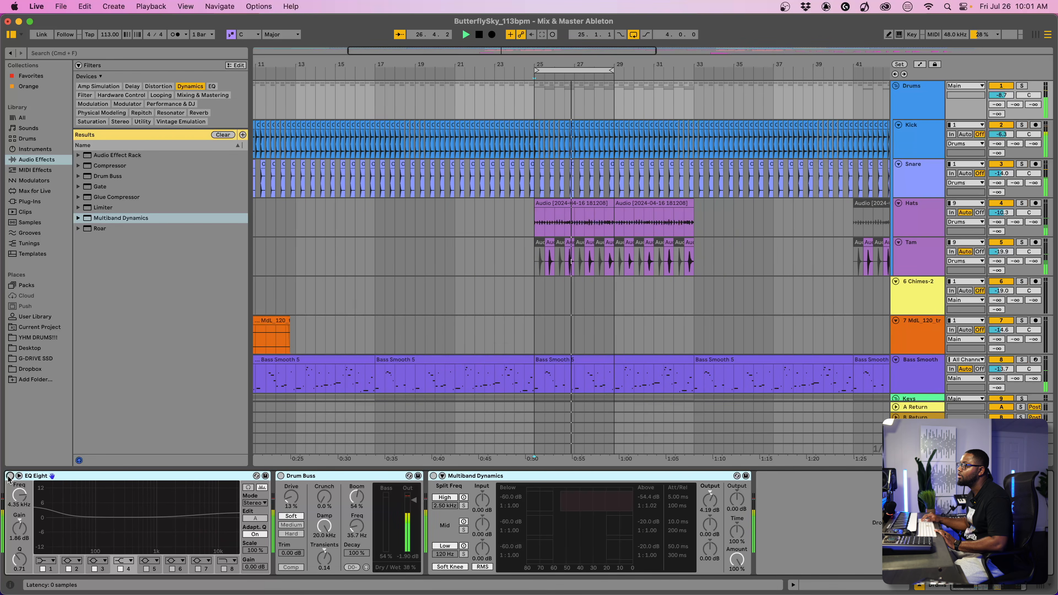
left_click(10, 475)
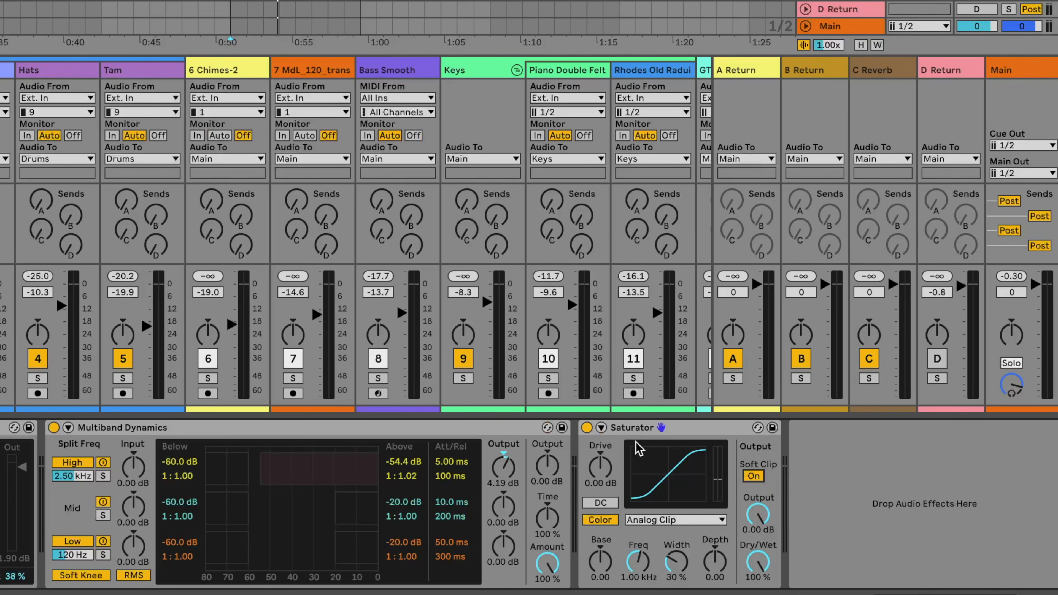
- Audition the Saturator on the Drums group with Drive at 12 dB and -1.71 dB, bypassing and re-enabling it to compare levels
key("space")
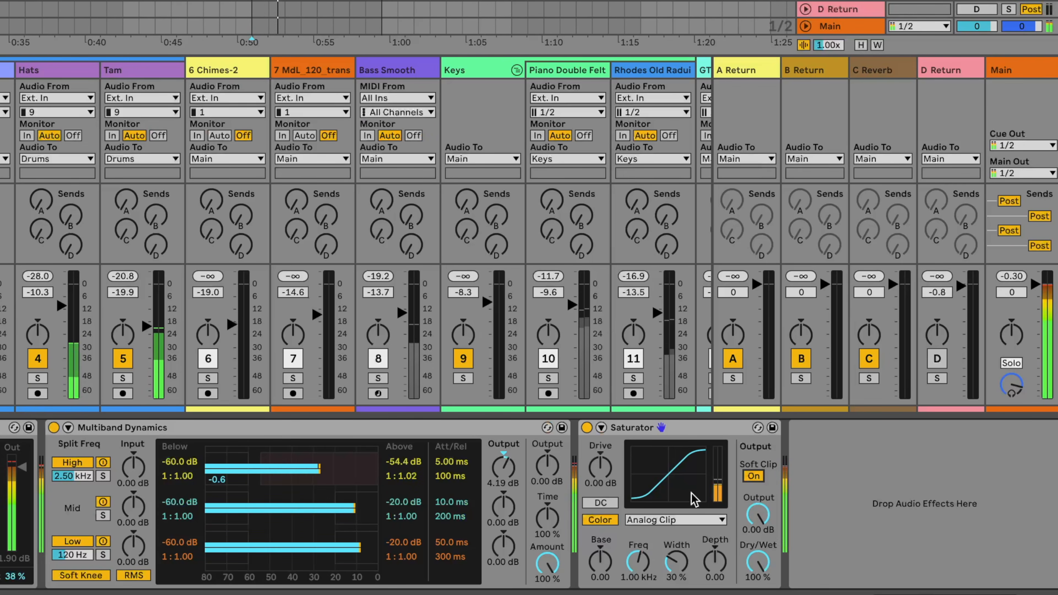
left_click_drag(603, 478, 600, 455)
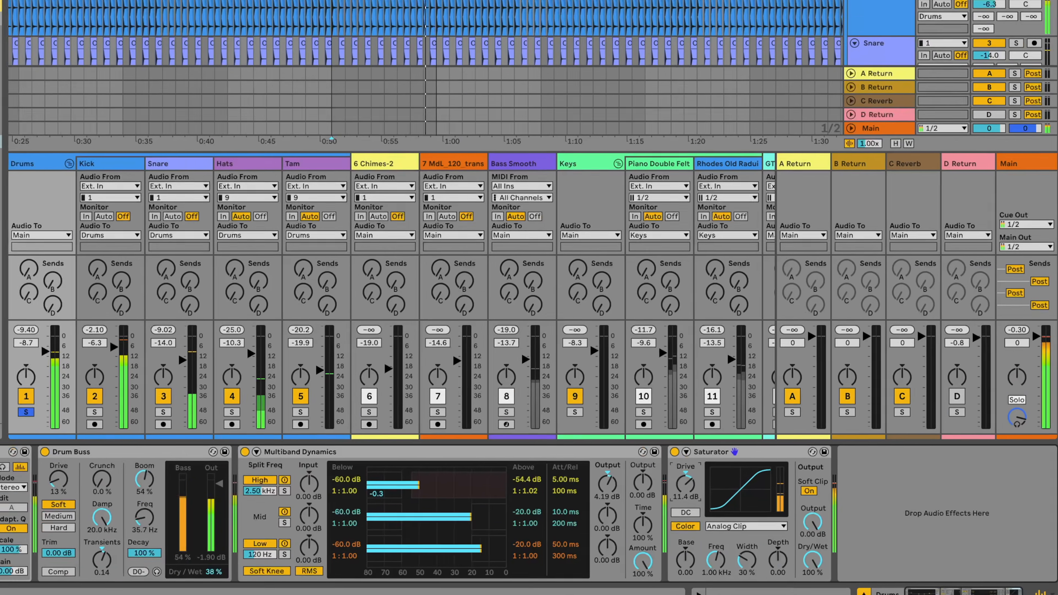
left_click_drag(685, 483, 685, 480)
key("space")
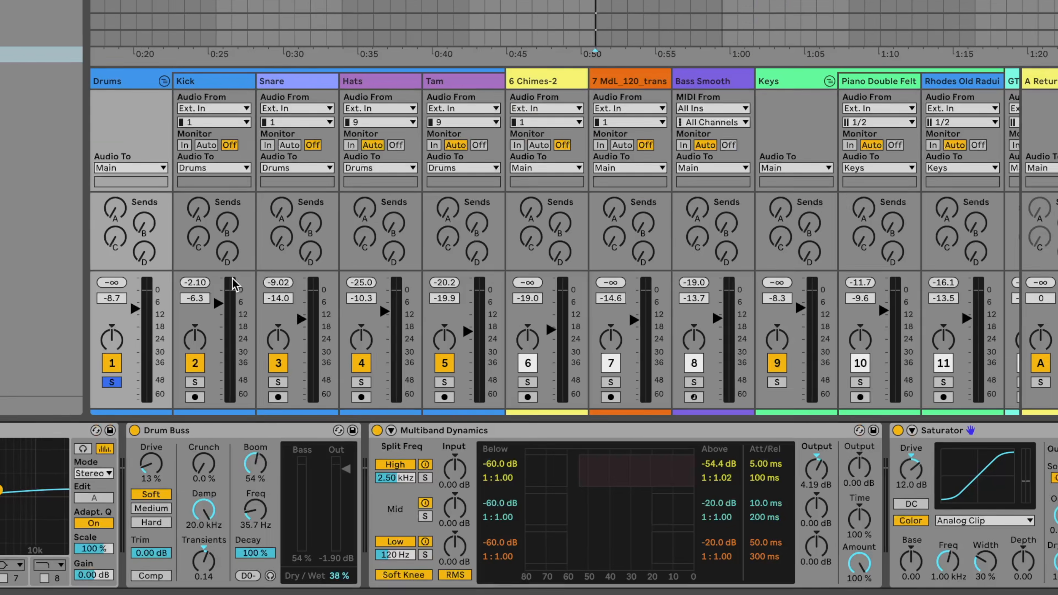
key("space")
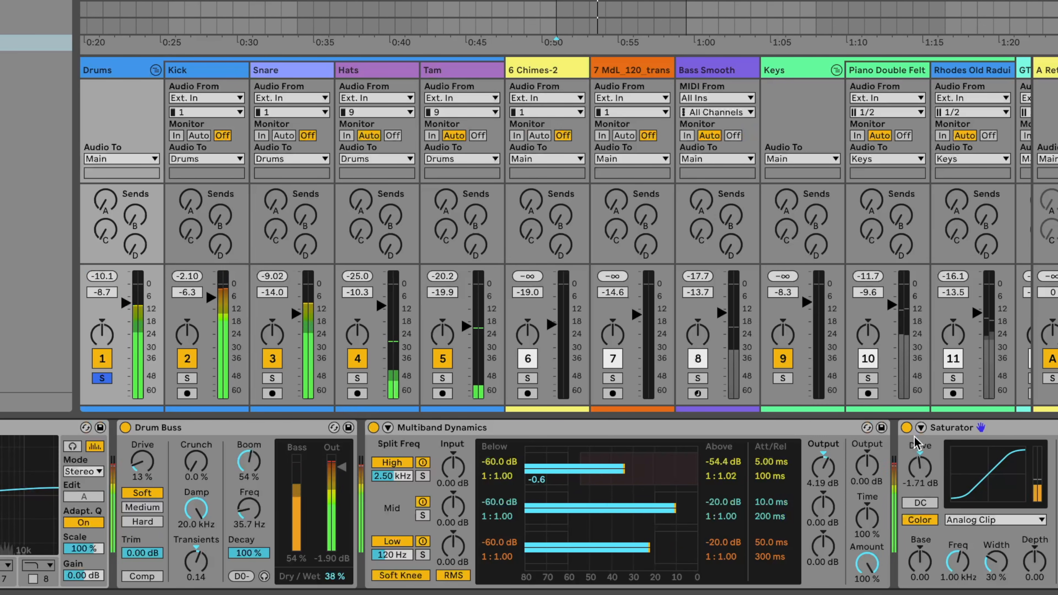
left_click(907, 428)
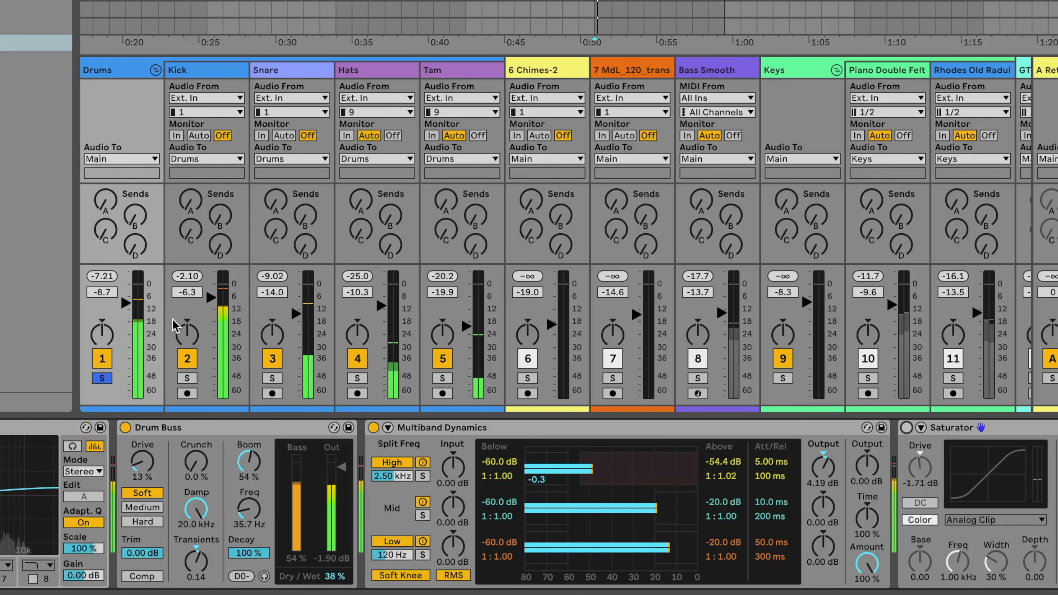
left_click(906, 427)
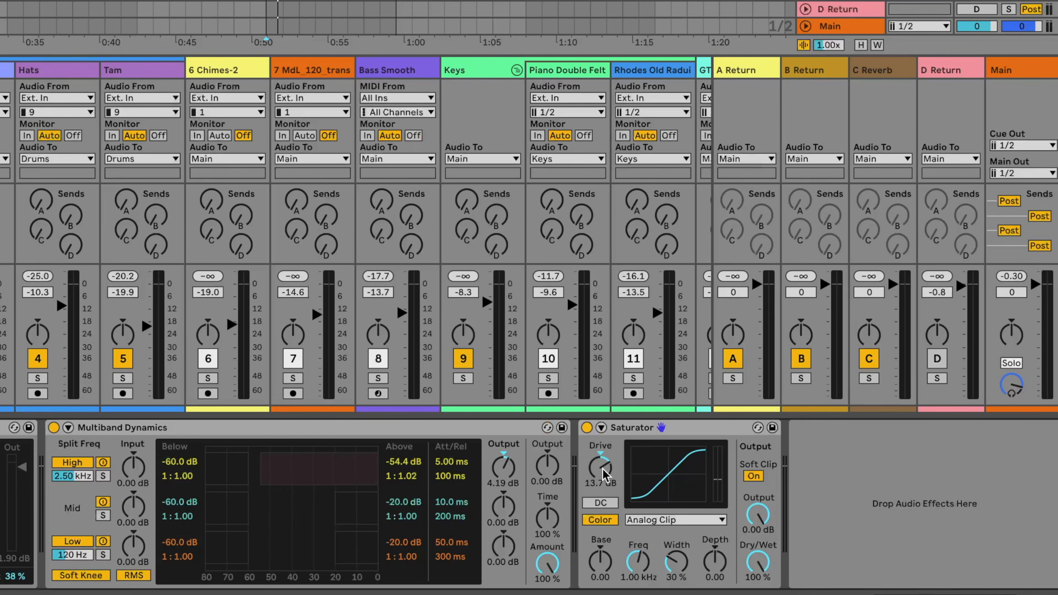
- Set the Drums group Saturator's Drive to 3.43 dB and compare the drums with the device off and on
key("space")
mouse_move(602, 469)
left_mouse_down()
mouse_move(602, 506)
mouse_move(602, 488)
left_mouse_up()
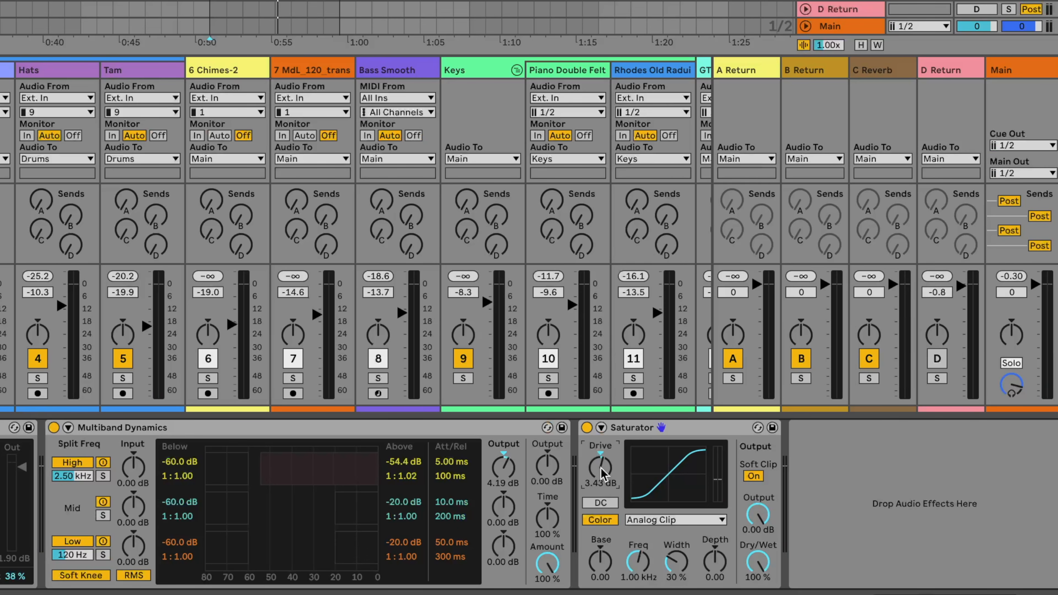
key("space")
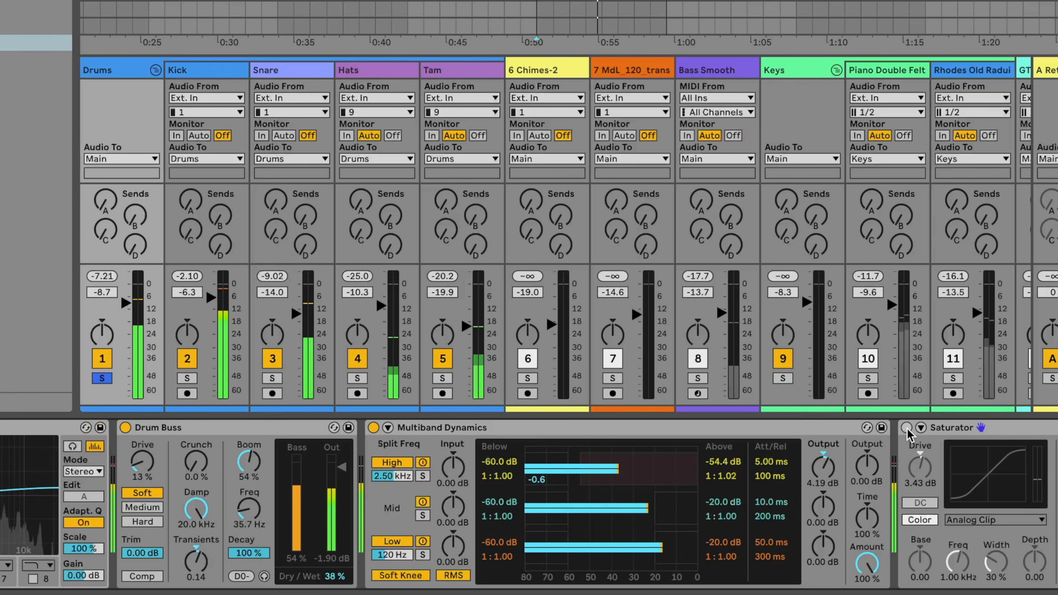
left_click(762, 476)
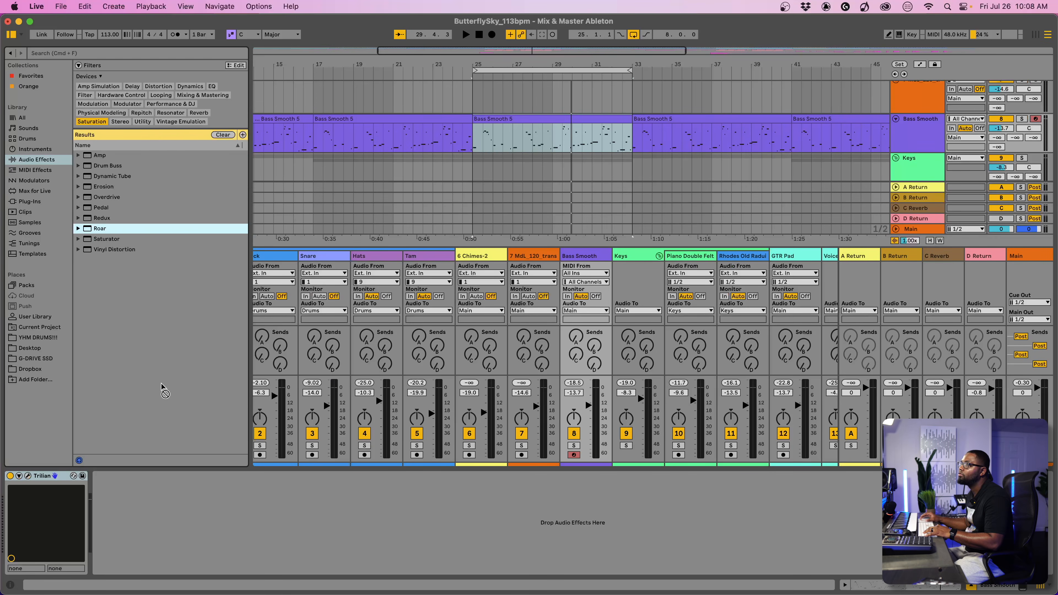
- Add Roar after Trilian on the Bass Smooth track and set its Stage 1 Amount to 15 %
left_click_drag(163, 390, 160, 511)
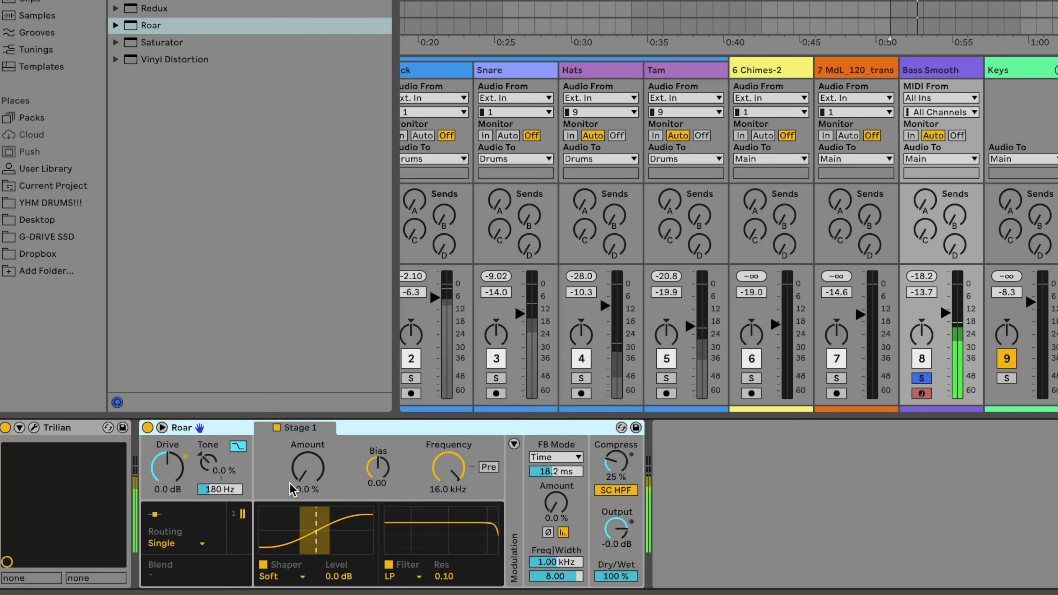
key("s")
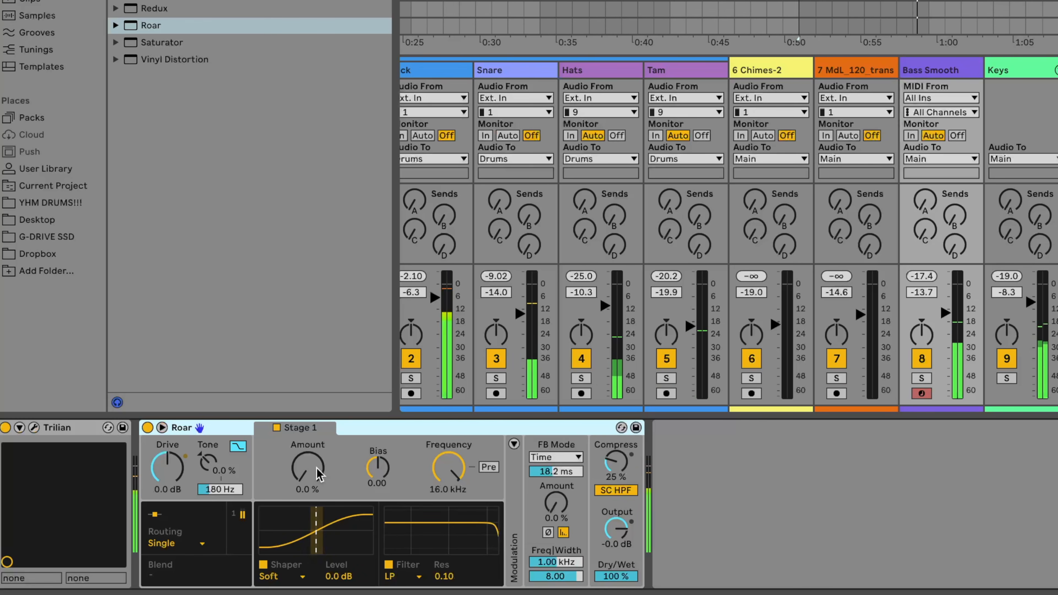
left_click_drag(302, 476, 303, 460)
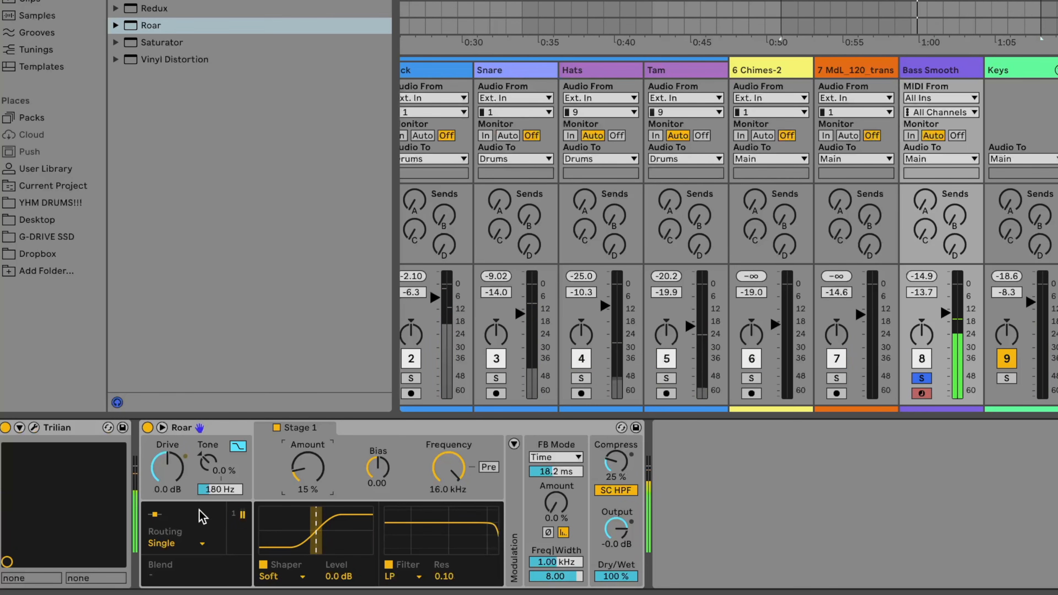
- Switch Roar's routing to Multi Band and set the Mid band's Amount to 25 %
left_click(200, 546)
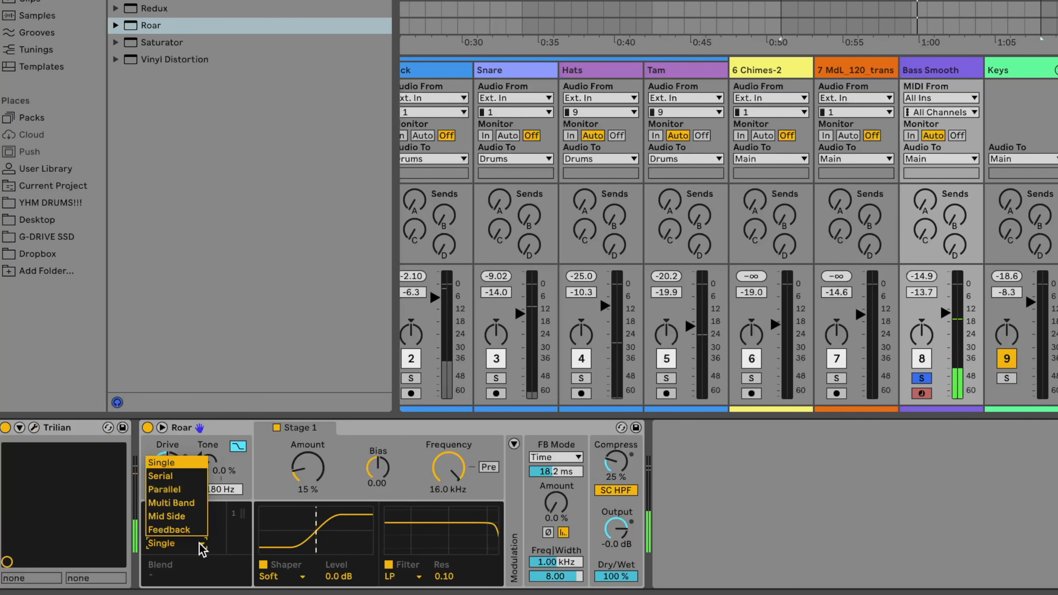
left_click(194, 503)
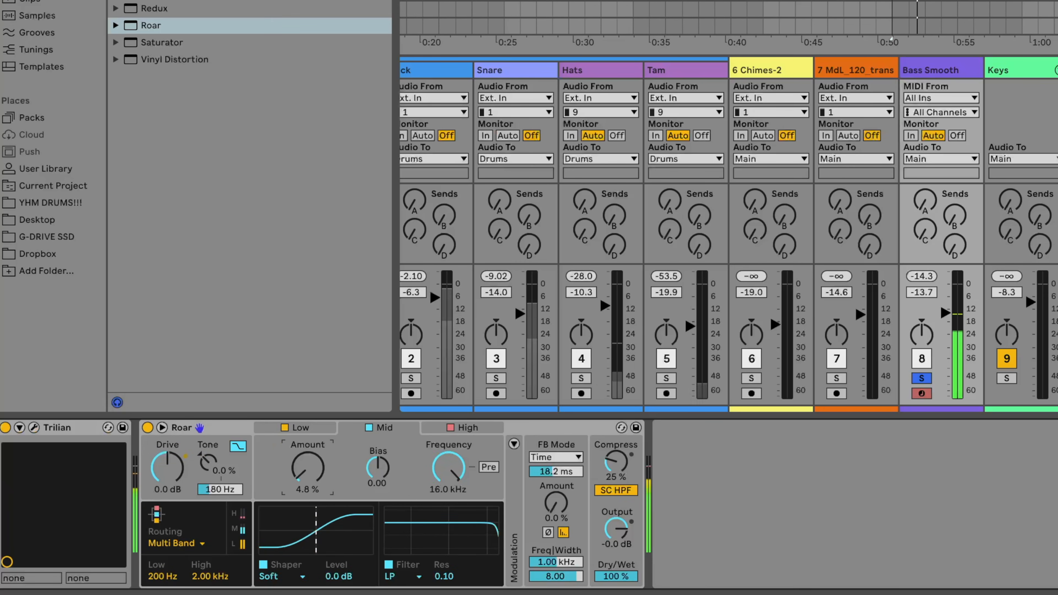
left_click_drag(307, 467, 308, 471)
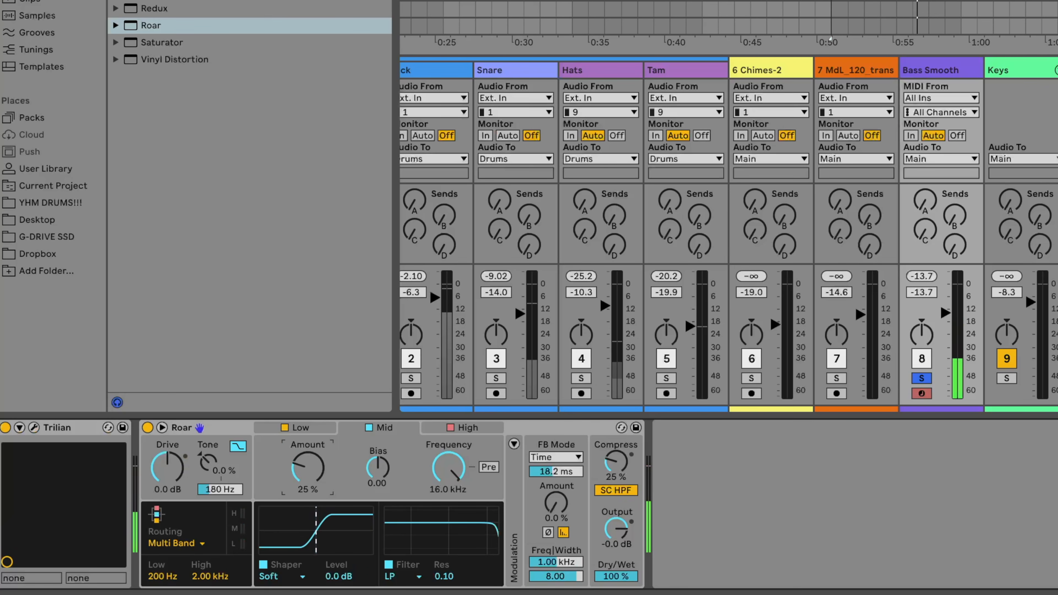
left_click_drag(308, 467, 307, 465)
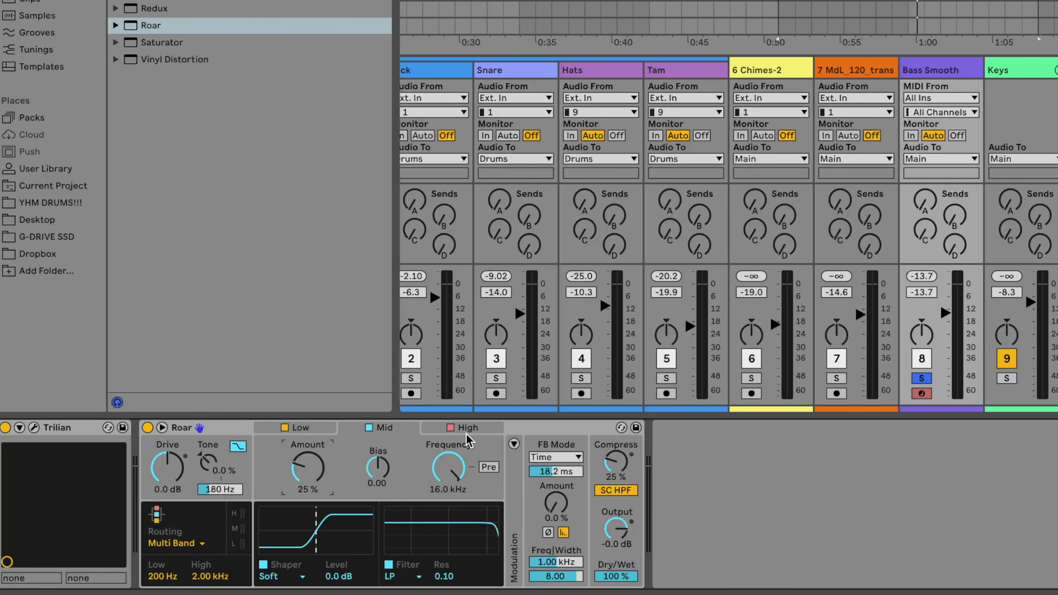
- Set the Amount of Roar's High band to 31 % while the bass plays
left_click(464, 429)
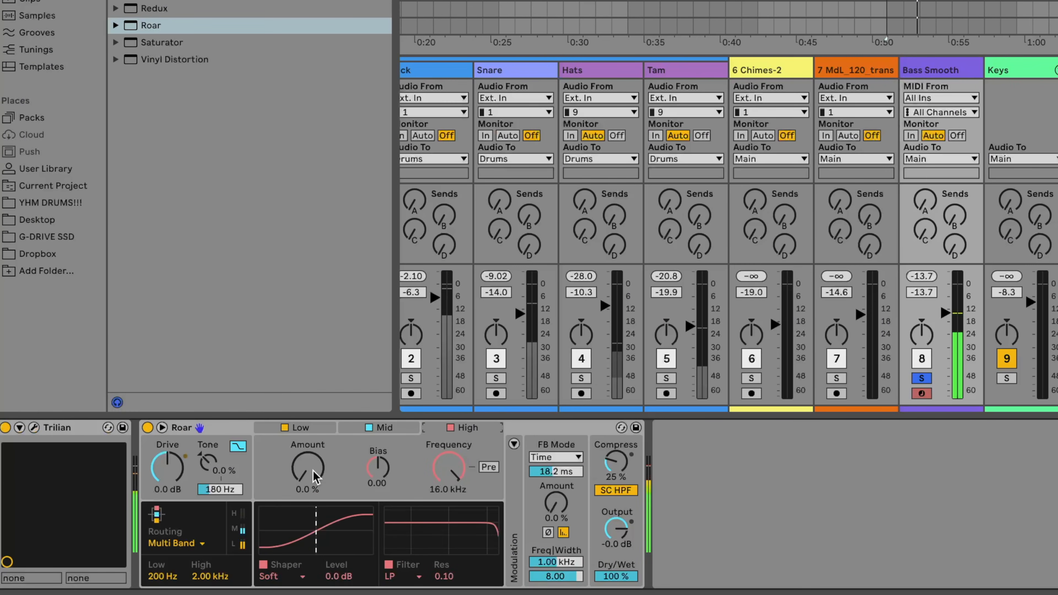
left_click_drag(308, 466, 308, 441)
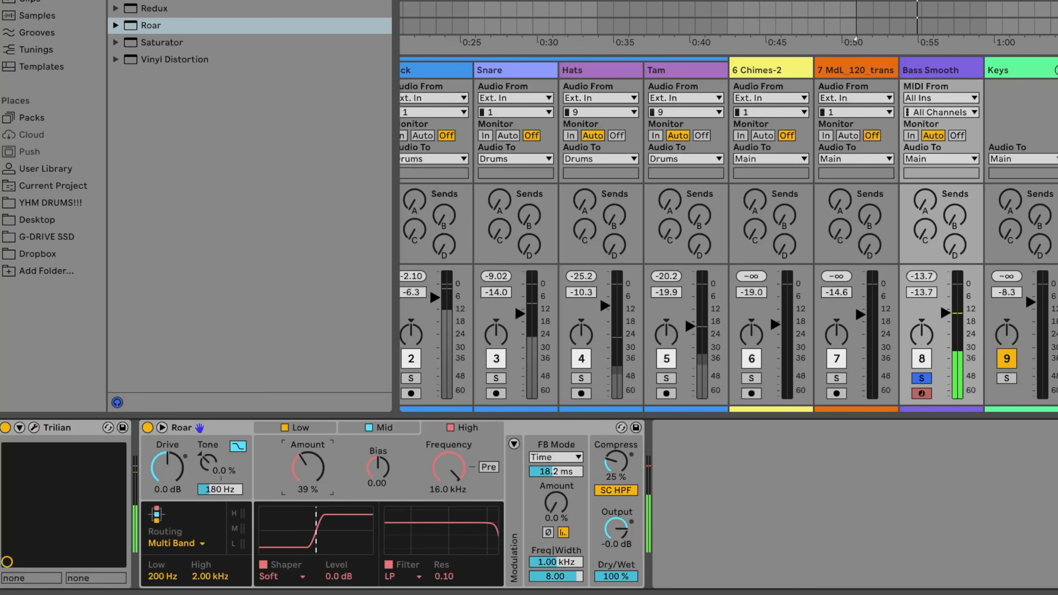
left_click_drag(307, 466, 307, 462)
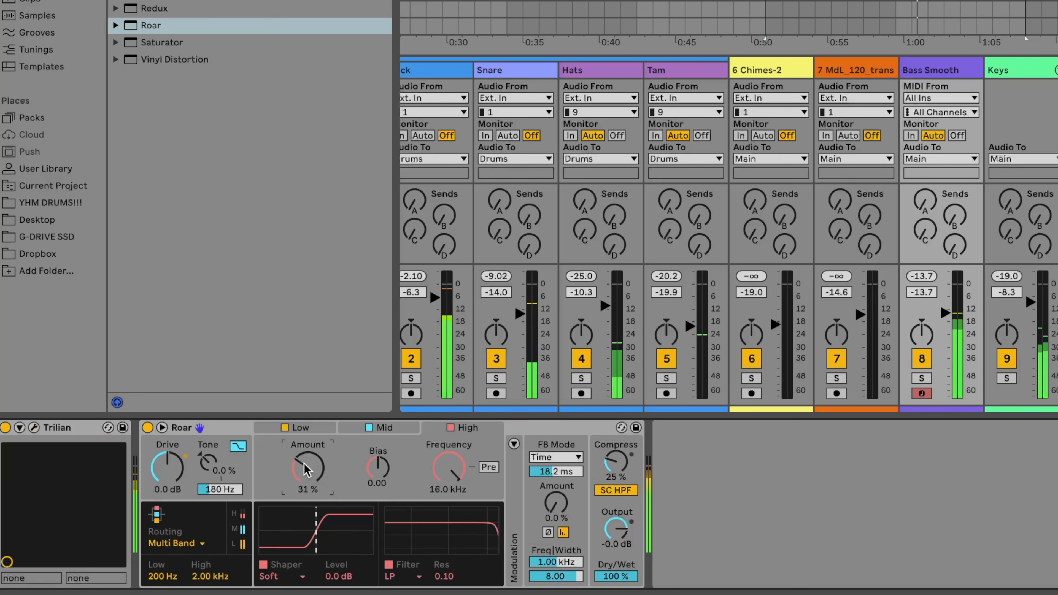
- Set the Amount of Roar's Low band to 23 %, toggling the bass solo to compare it with the full mix
left_click(308, 429)
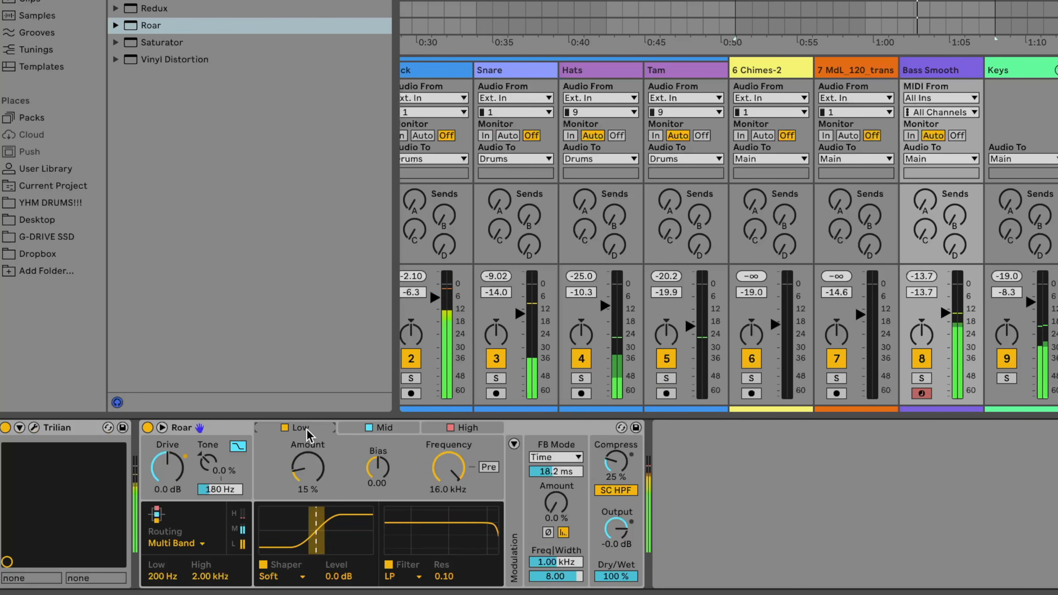
key("s")
mouse_move(311, 475)
left_mouse_down()
mouse_move(312, 445)
mouse_move(311, 475)
left_mouse_up()
key("s")
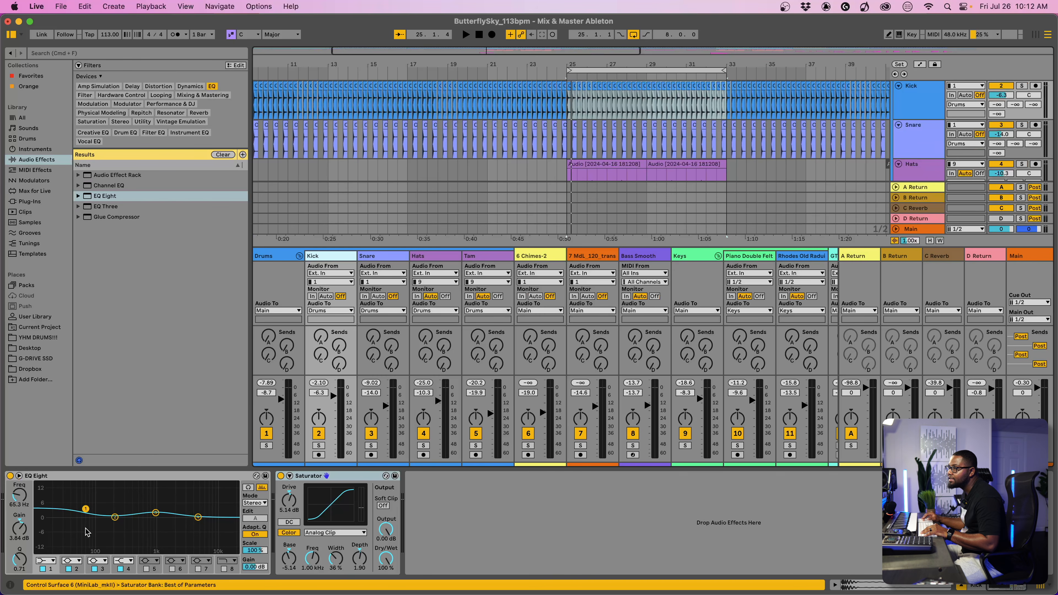
- Play the loop to examine the Kick track's EQ Eight curve and spectrum, and select the Bass Smooth track
key("space")
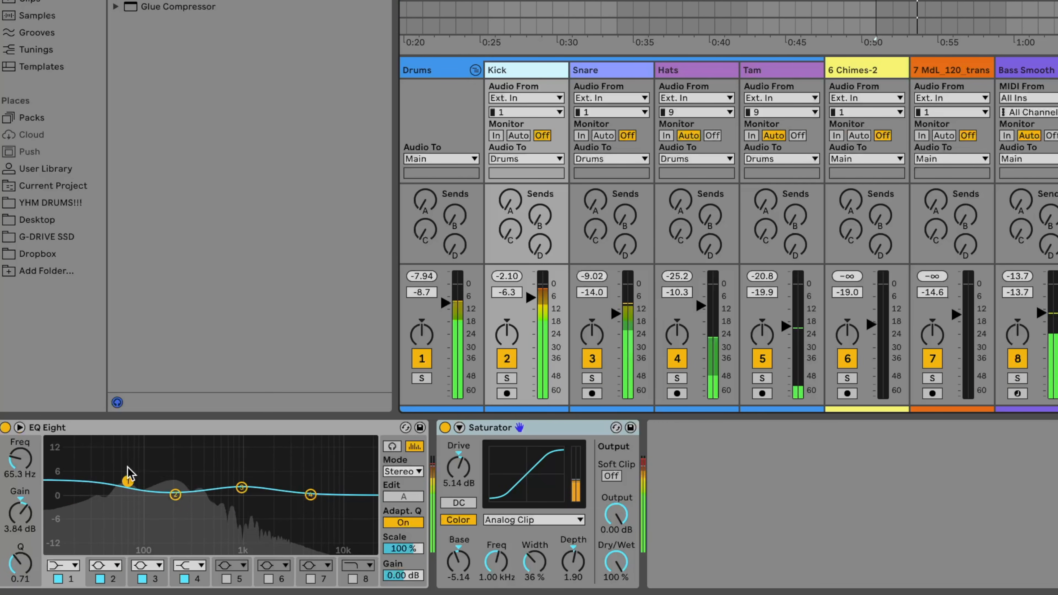
key("space")
scroll(729, 233, "right", 1)
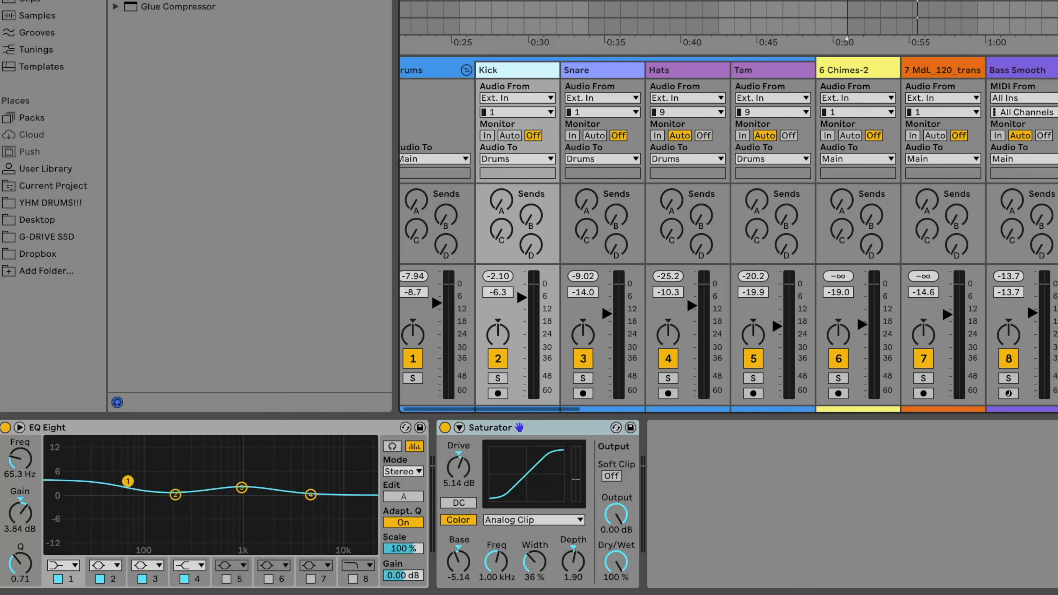
left_click(1022, 72)
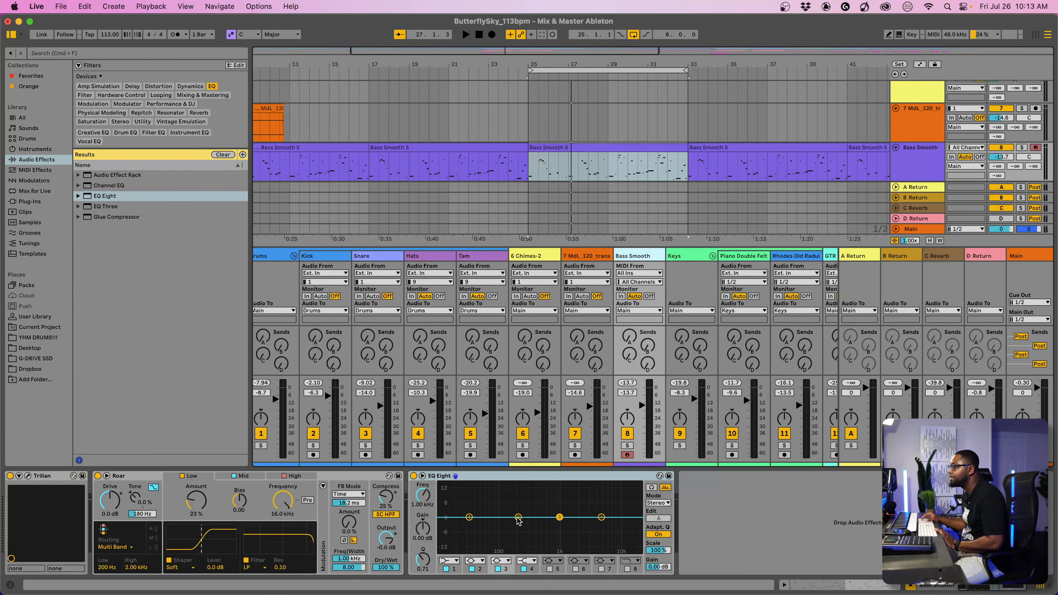
- Cut band 2 of the Bass Smooth track's EQ Eight by 2.85 dB at 69.6 Hz with a Q of 3.06
left_click_drag(518, 517, 482, 493)
left_click_drag(451, 455, 474, 502)
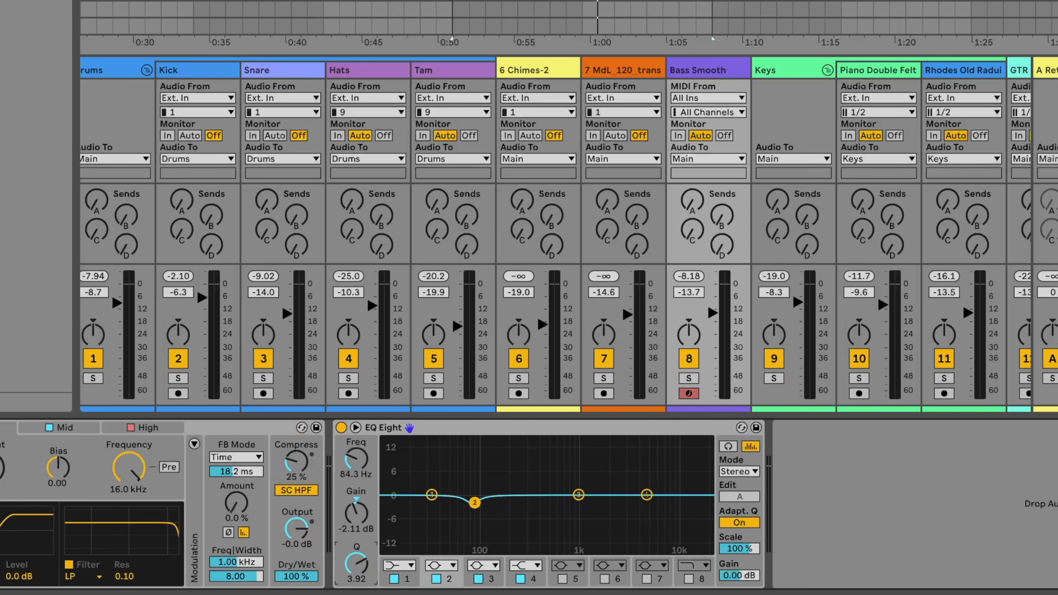
key("space")
mouse_move(474, 503)
left_mouse_down()
mouse_move(460, 482)
mouse_move(462, 514)
mouse_move(469, 507)
left_mouse_up()
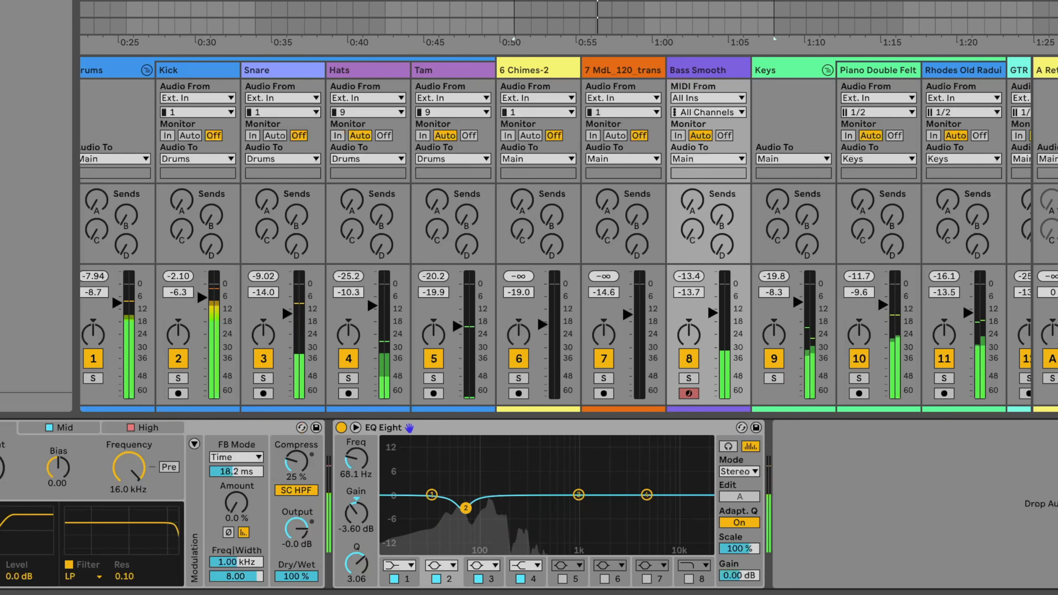
left_click_drag(467, 508, 465, 505)
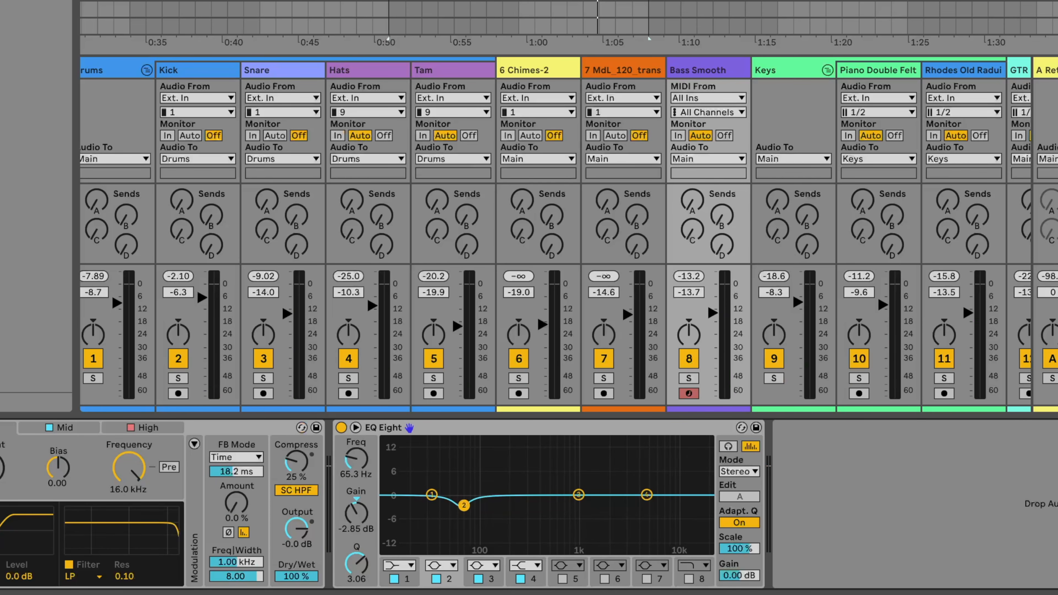
left_click_drag(465, 505, 467, 505)
key("space")
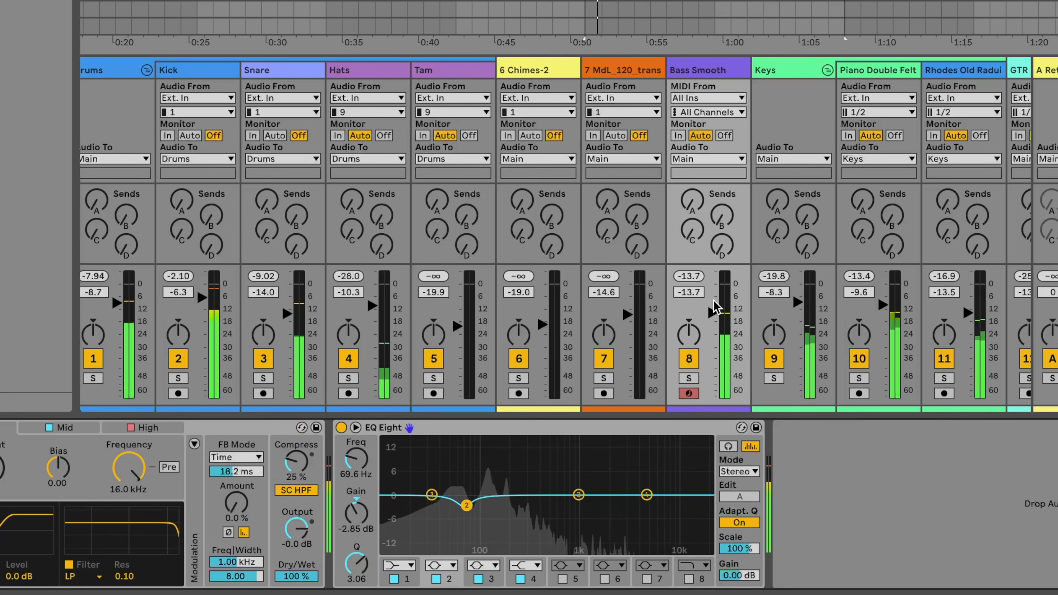
- Lower the Bass Smooth track to -14.4 dB, and in its EQ Eight raise band 1 slightly and boost band 3 at 1.60 kHz
left_click_drag(713, 307, 712, 316)
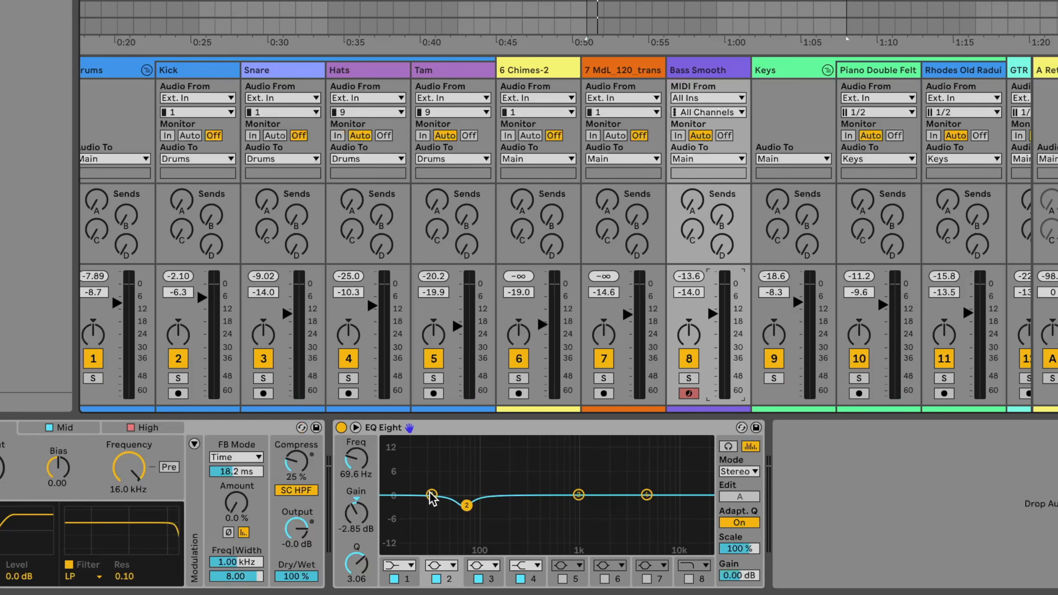
left_click_drag(430, 493, 433, 491)
key("space")
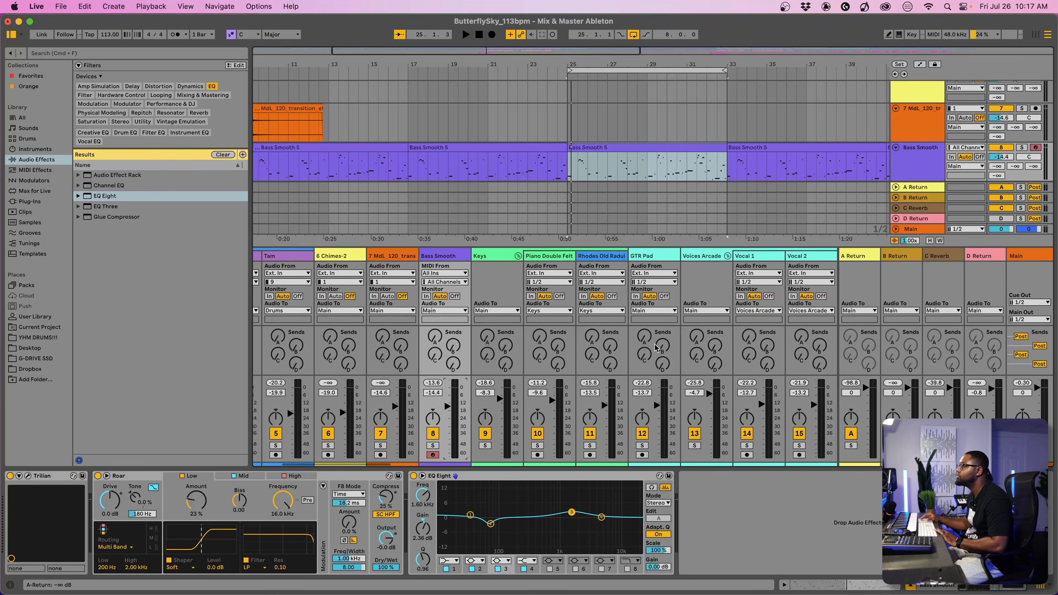
- Set the low cut in the Piano Double Felt track's EQ Eight to 93.8 Hz, comparing the soloed piano with the full mix
left_click(564, 258)
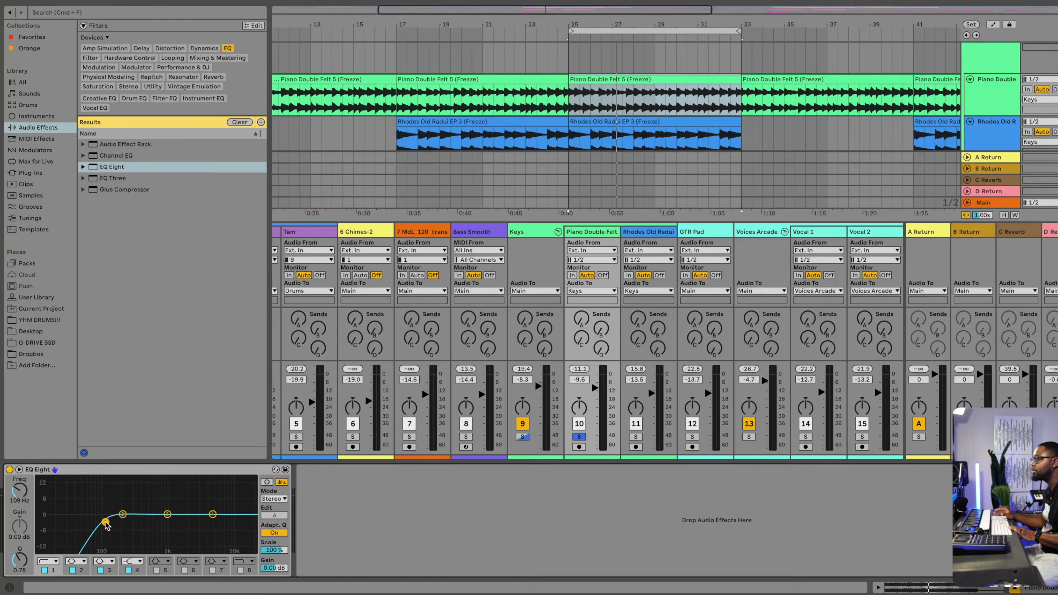
left_click_drag(103, 525, 107, 518)
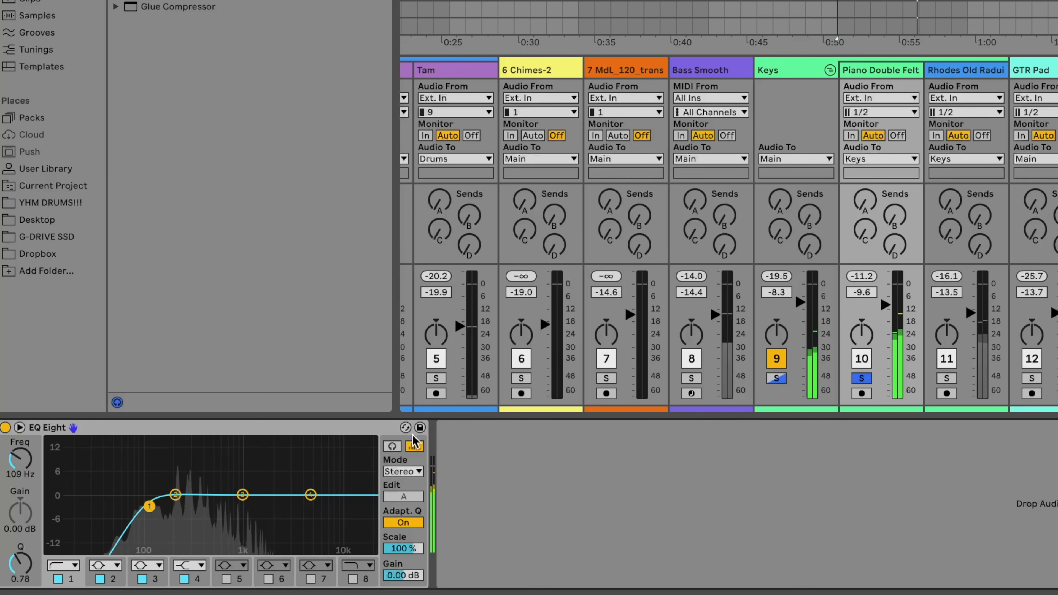
key("s")
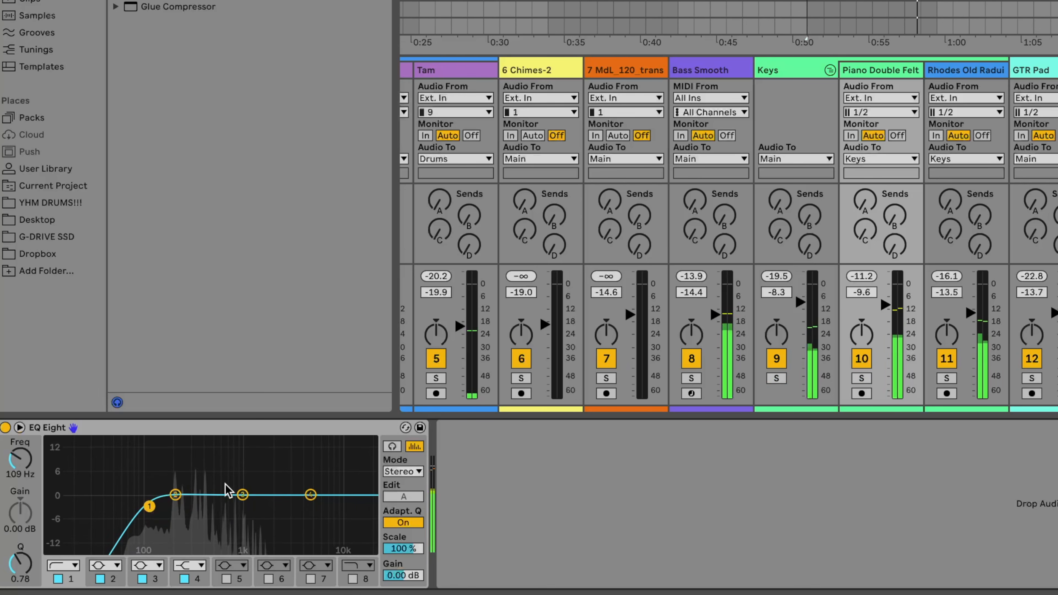
left_click_drag(149, 507, 143, 505)
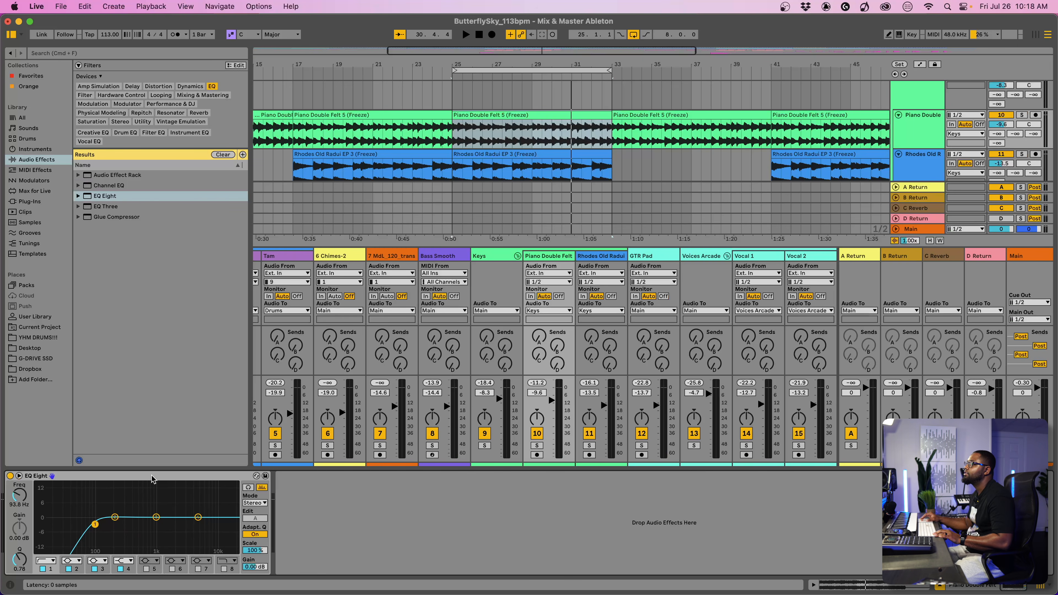
- Copy the piano's EQ Eight to the Rhodes Old Radui track and set its low cut to 97.9 Hz while soloed
left_click(85, 475)
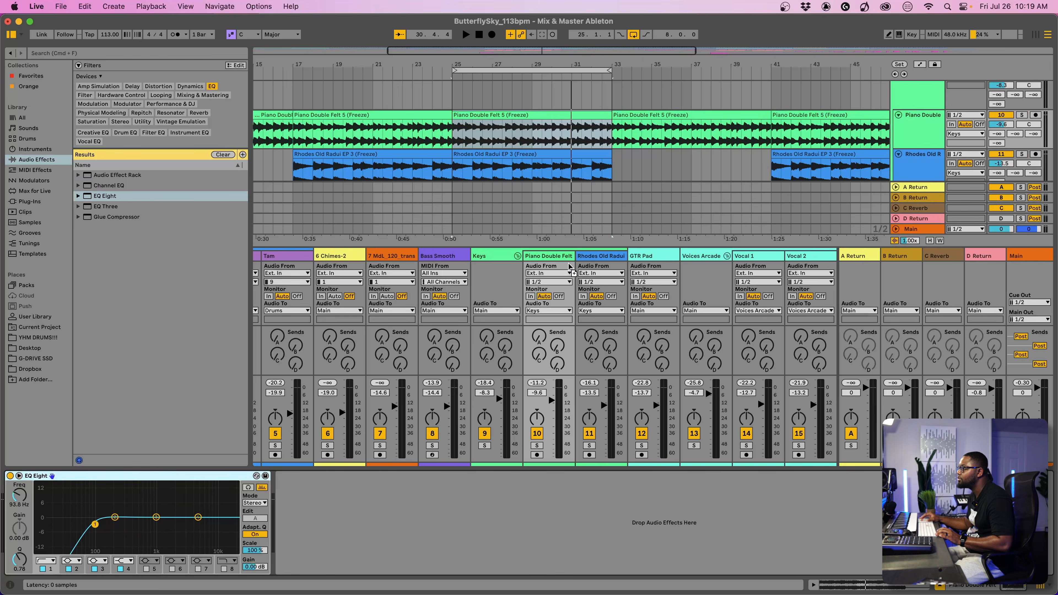
left_click(608, 255)
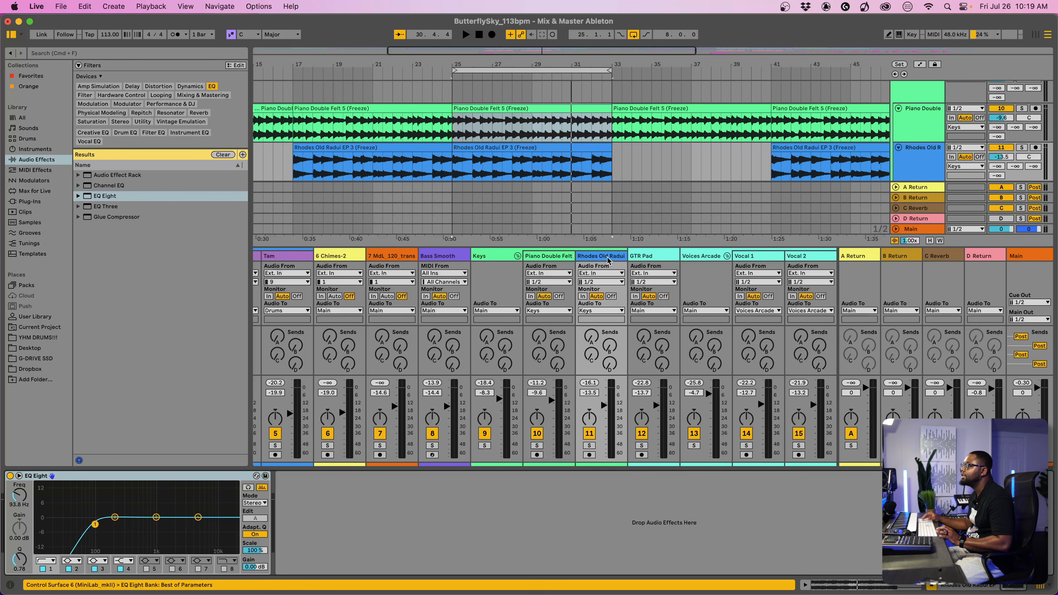
scroll(523, 171, "down", 3)
left_click(508, 121)
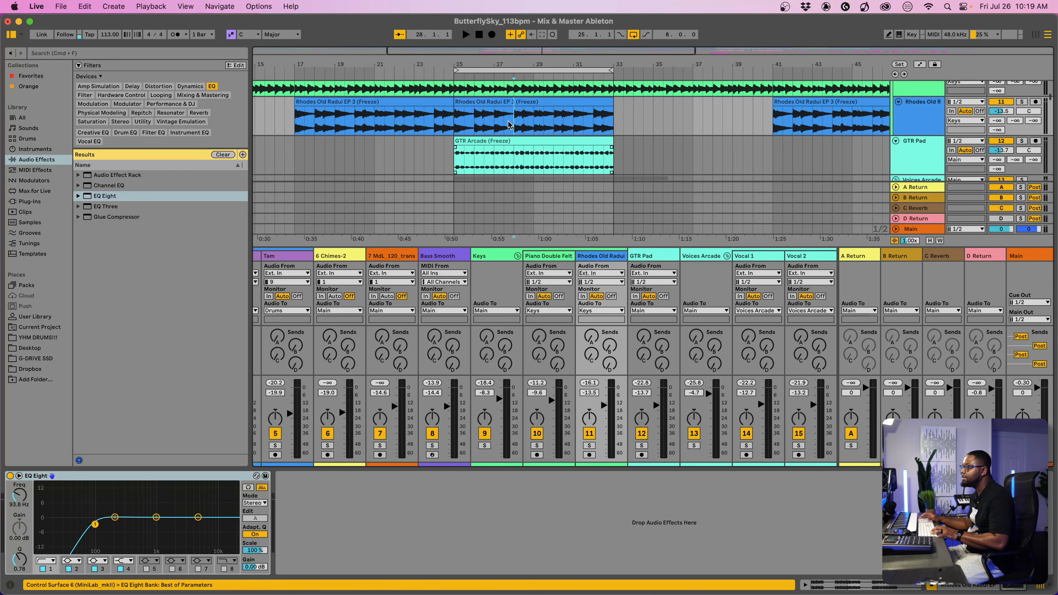
key("s")
key("space")
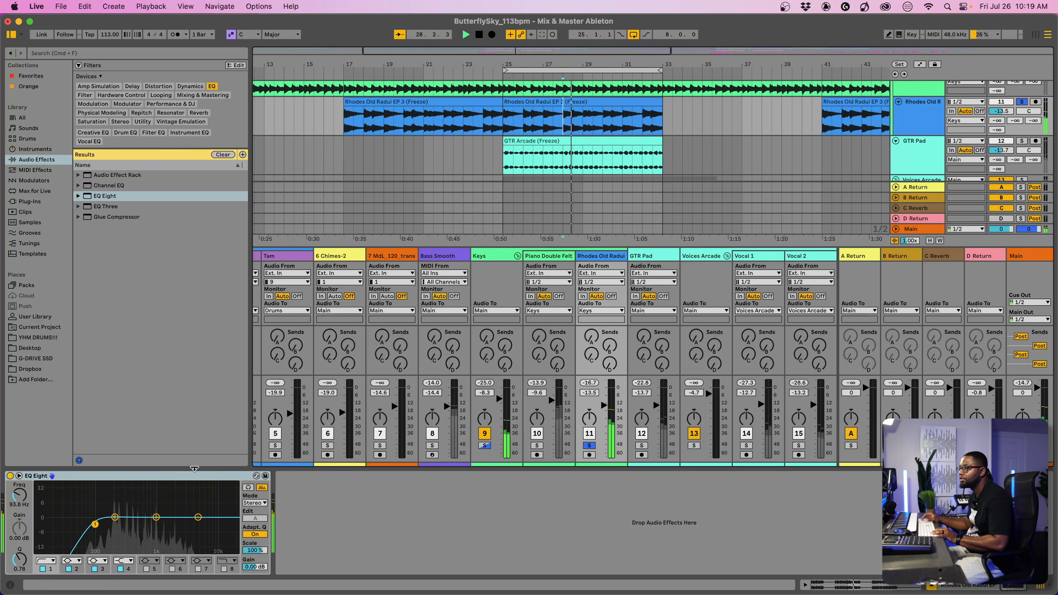
left_click_drag(95, 524, 96, 524)
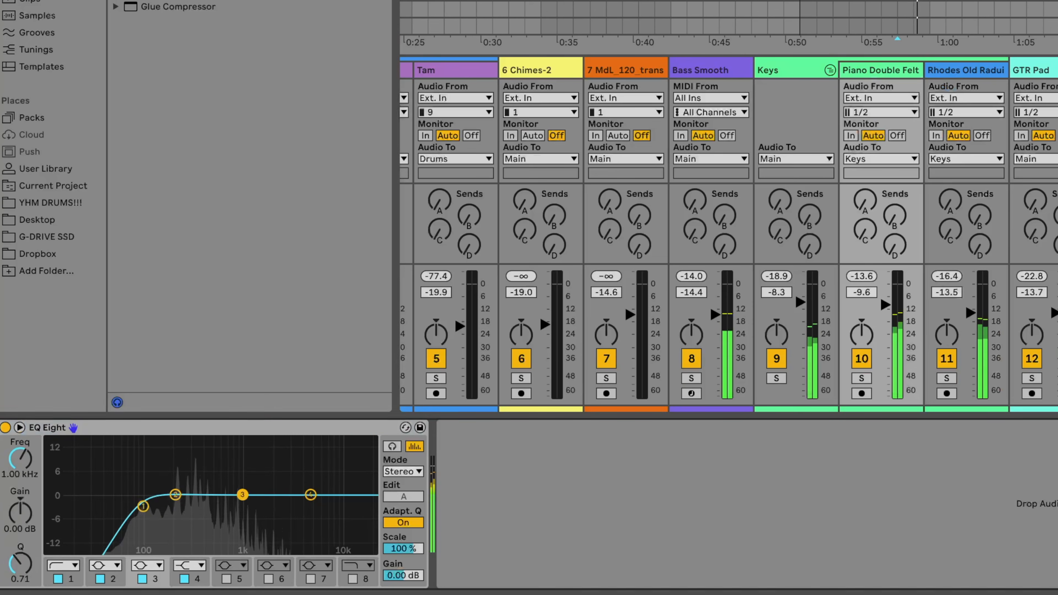
- Boost band 3 of the piano's EQ Eight by 1.61 dB at 505 Hz, and raise the Rhodes' band 3 slightly above 1 kHz
left_click_drag(242, 494, 242, 487)
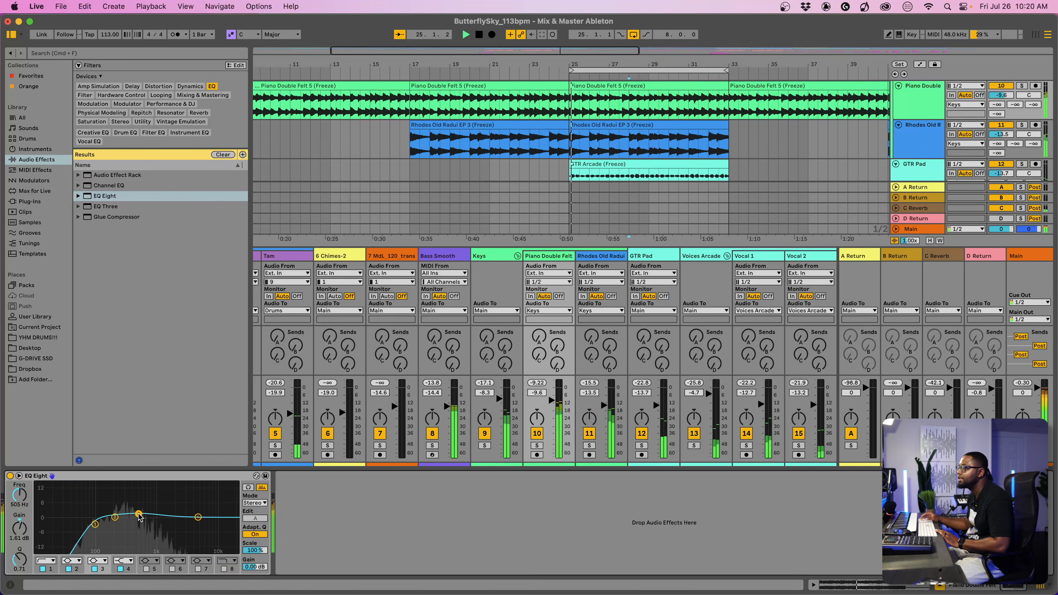
left_click(967, 73)
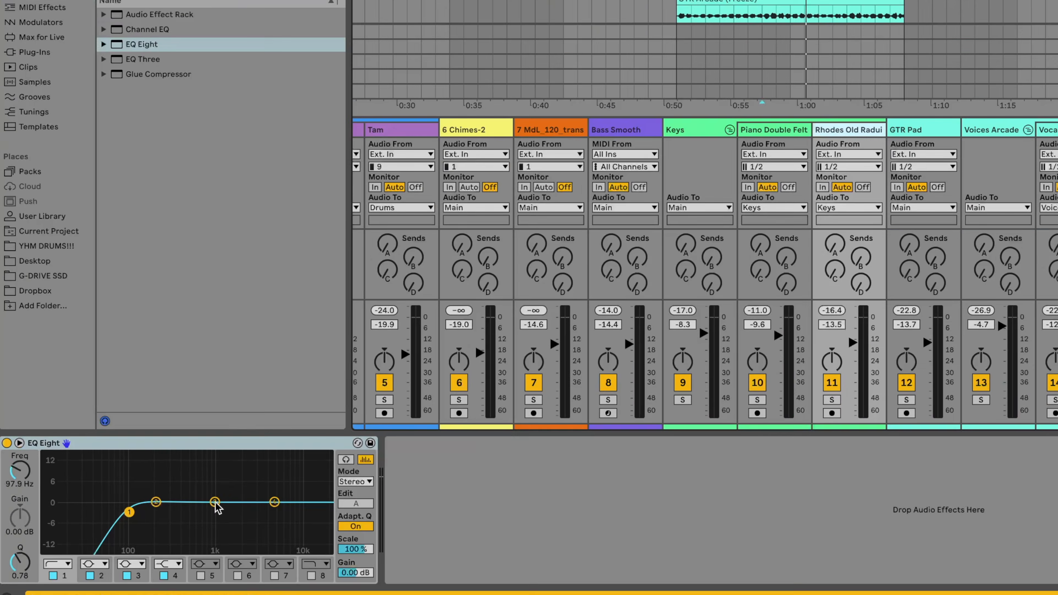
key("space")
left_click_drag(157, 517, 162, 513)
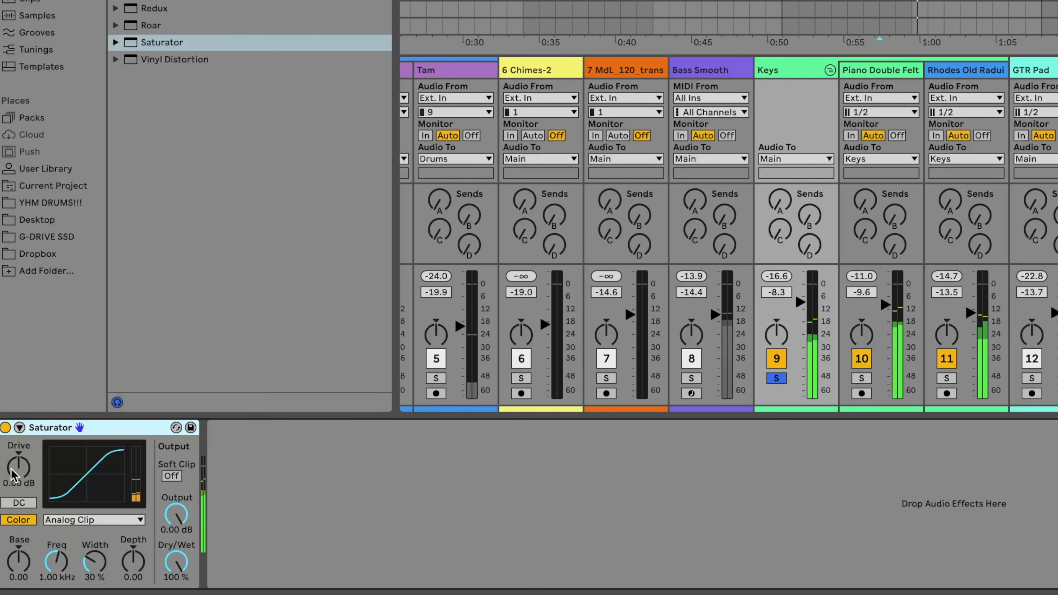
- Set the Drive of the Keys group's Saturator to 4 dB, bypassing the device briefly to compare, and unsolo the group
left_click(12, 470)
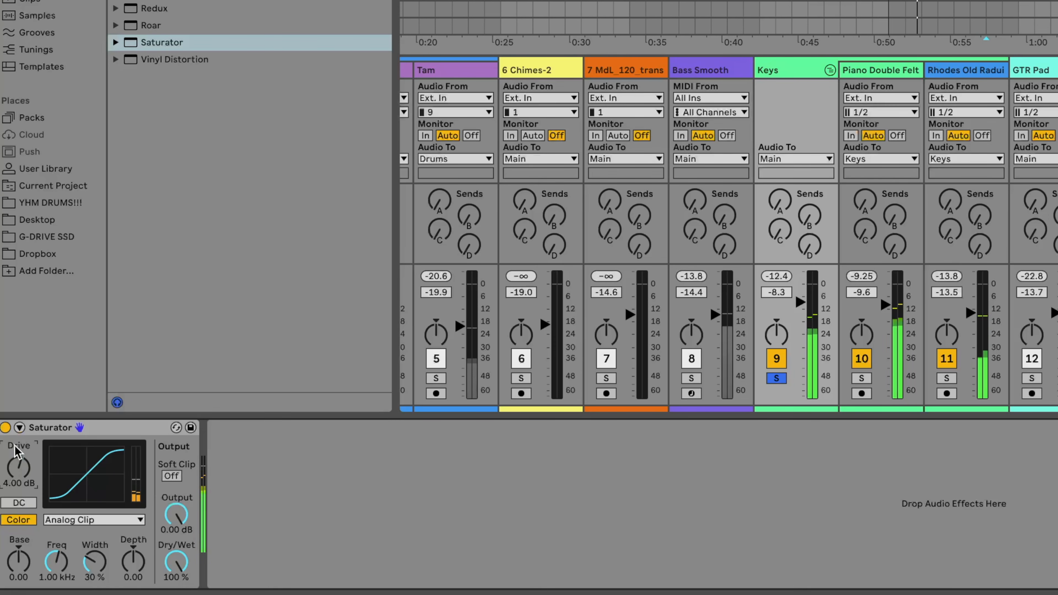
left_click(5, 429)
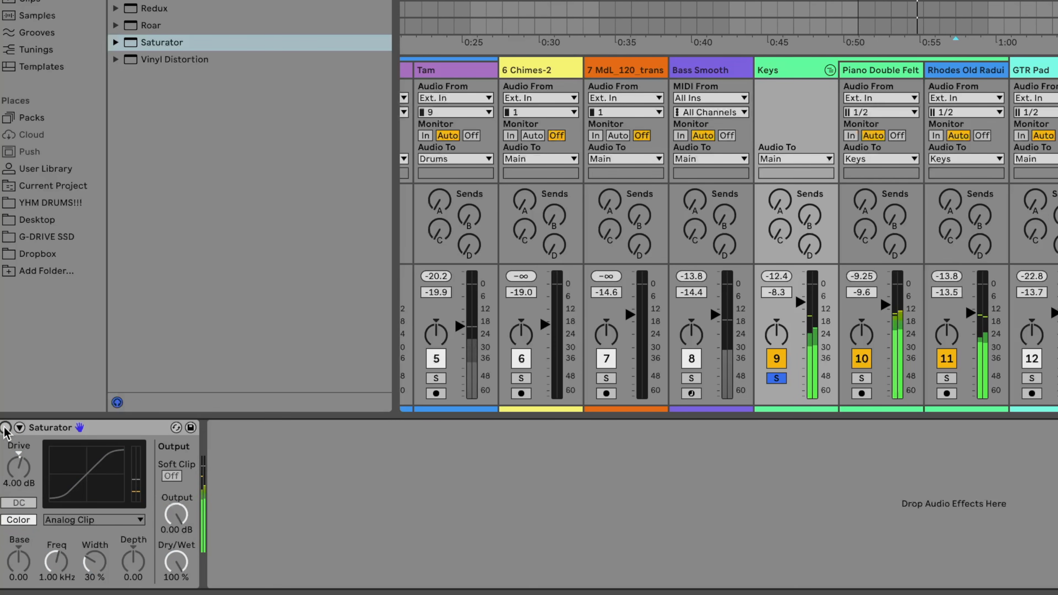
left_click(5, 428)
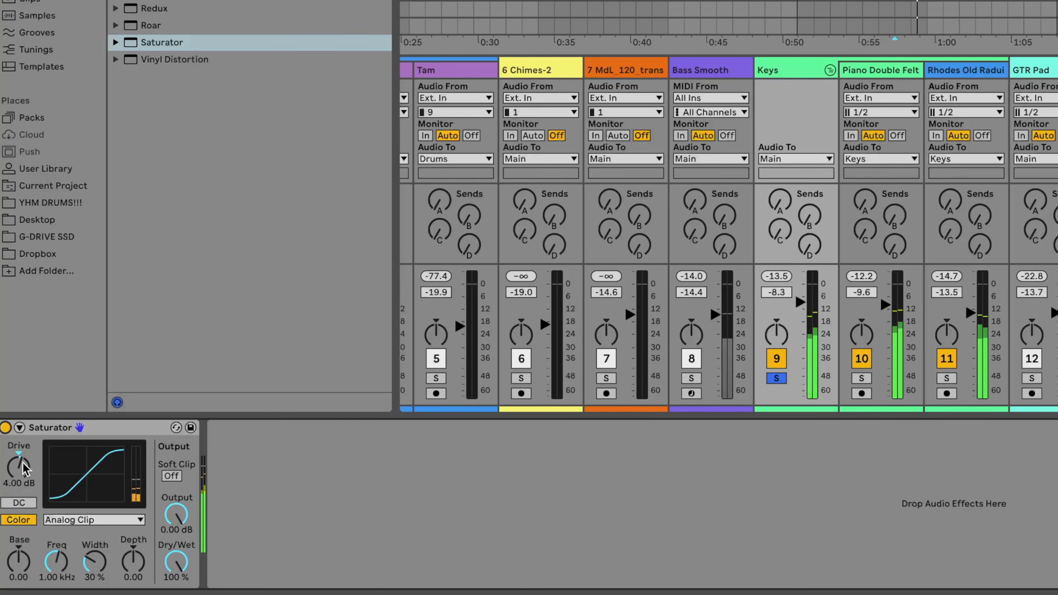
left_click(23, 461)
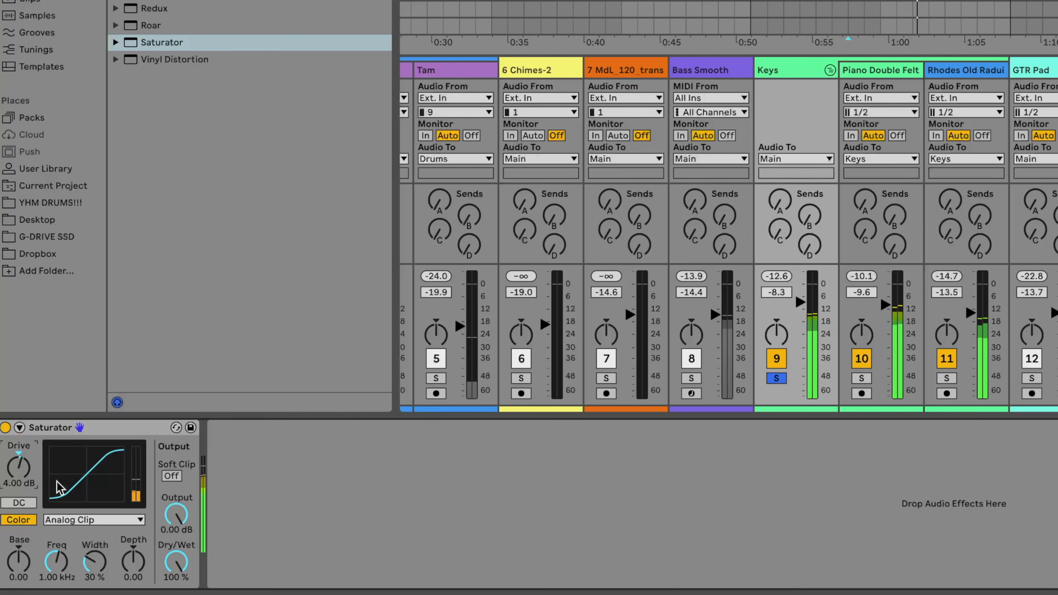
key("s")
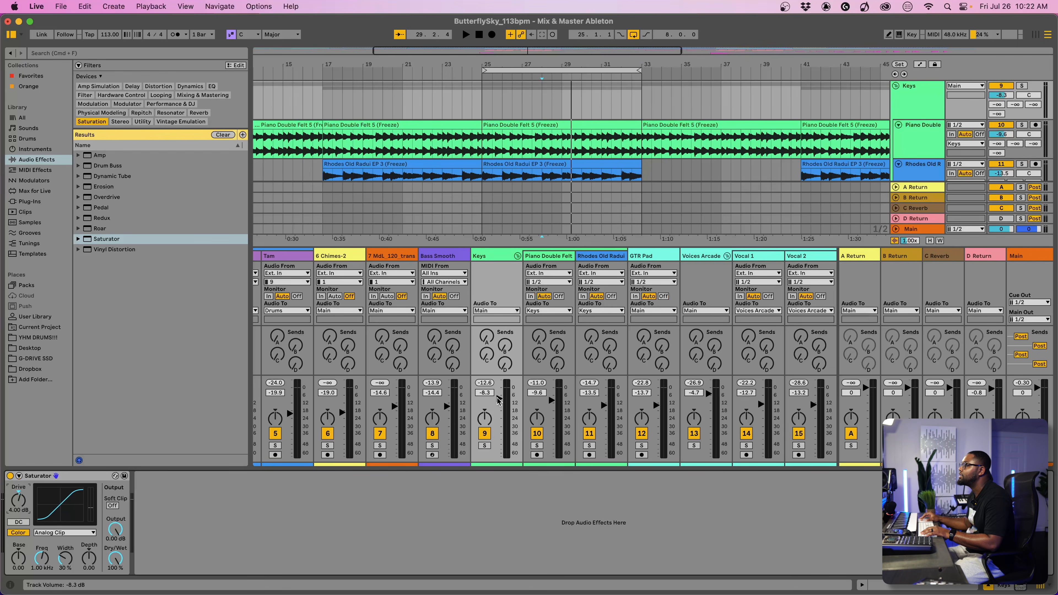
- Lower the Keys group's volume to -11.0 dB while the full mix plays
key("space")
left_click_drag(499, 399, 499, 403)
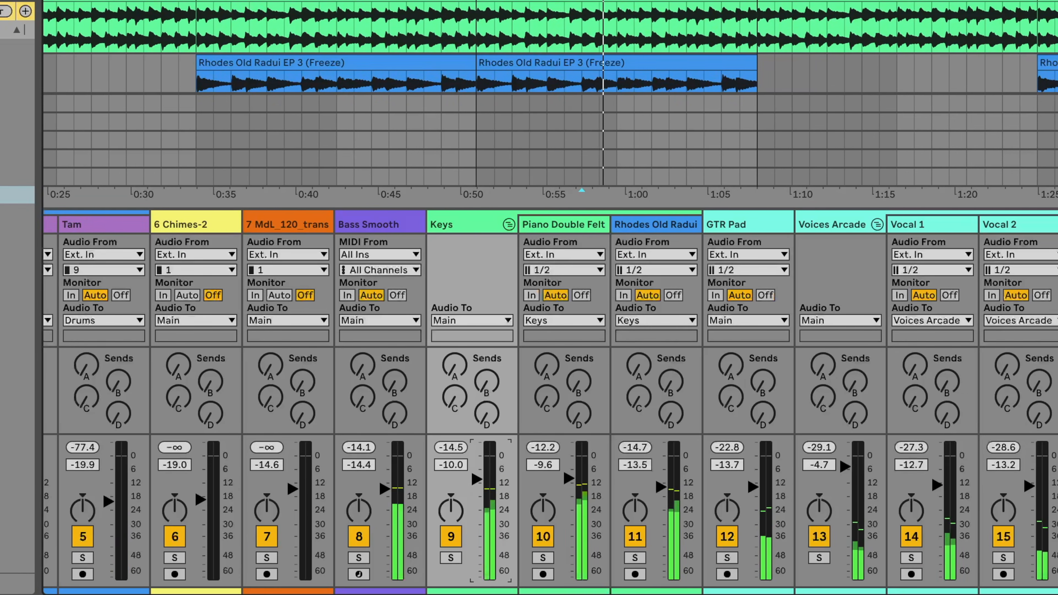
left_click_drag(477, 482, 477, 482)
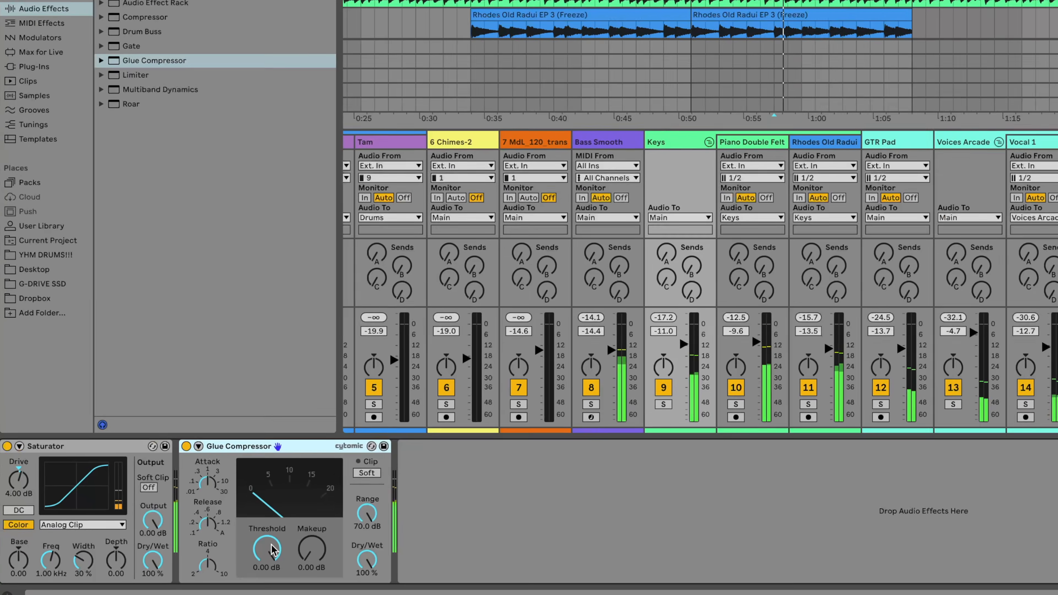
- Lower the Threshold of the Keys group's Glue Compressor to -12.7 dB and fine-tune it with the group soloed
left_click_drag(200, 548, 200, 563)
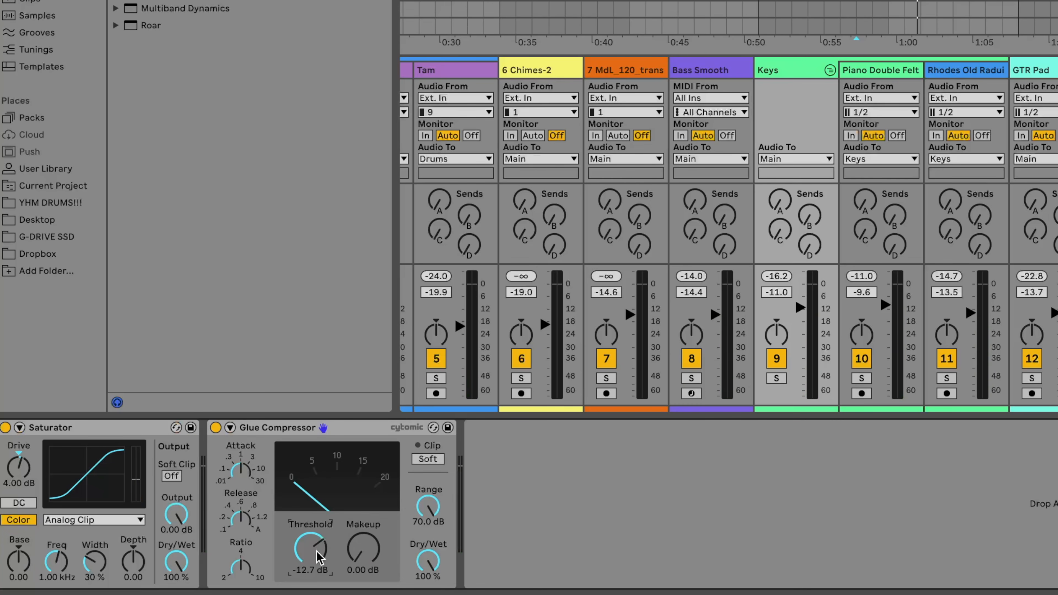
left_click(776, 378)
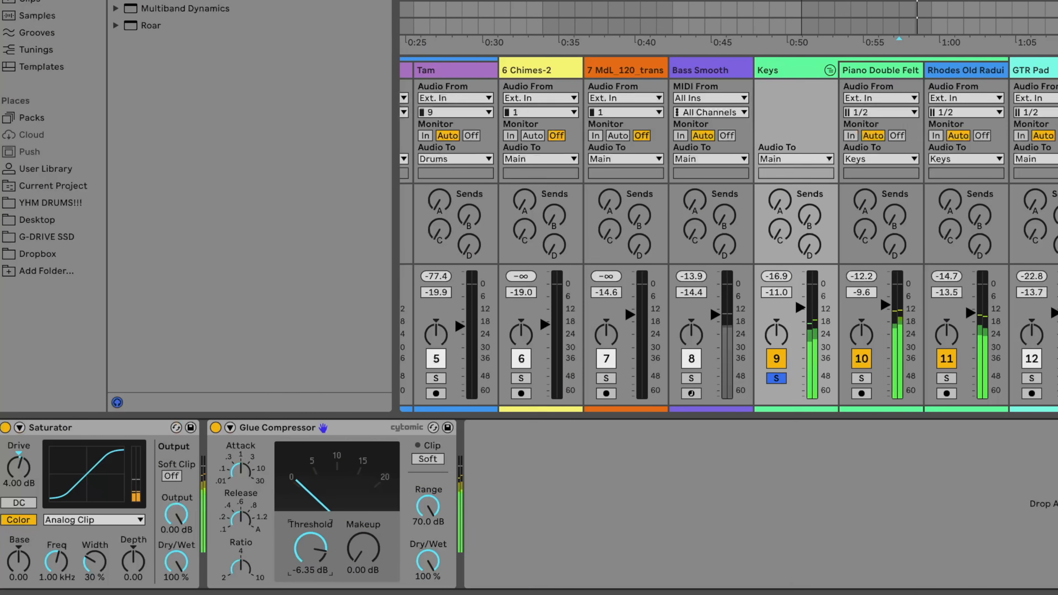
left_click_drag(310, 548, 310, 568)
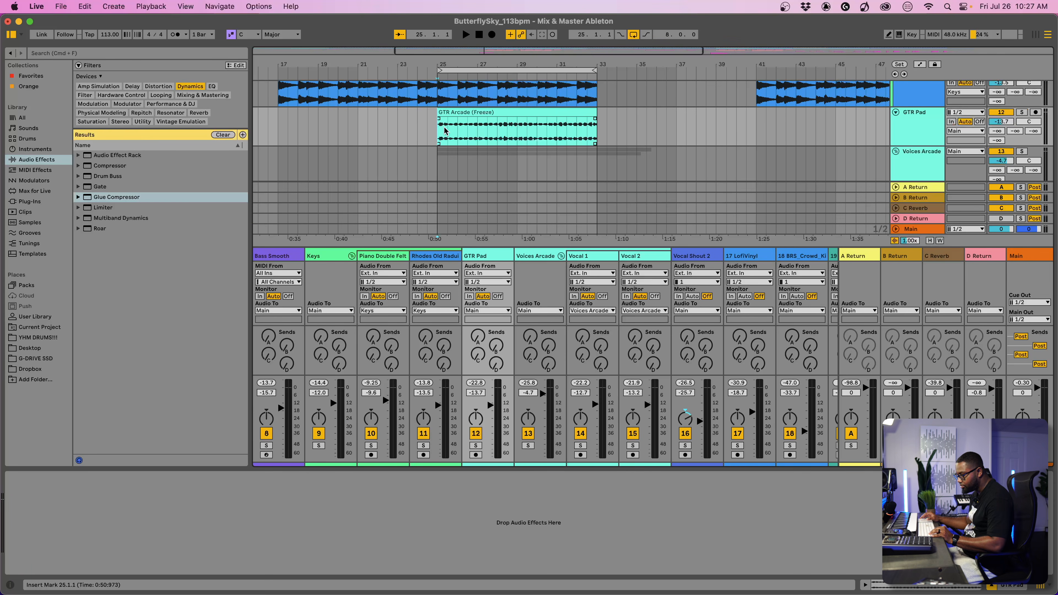
- Lower the soloed GTR Pad track to -14.0 dB and add a Reverb to it
key("space")
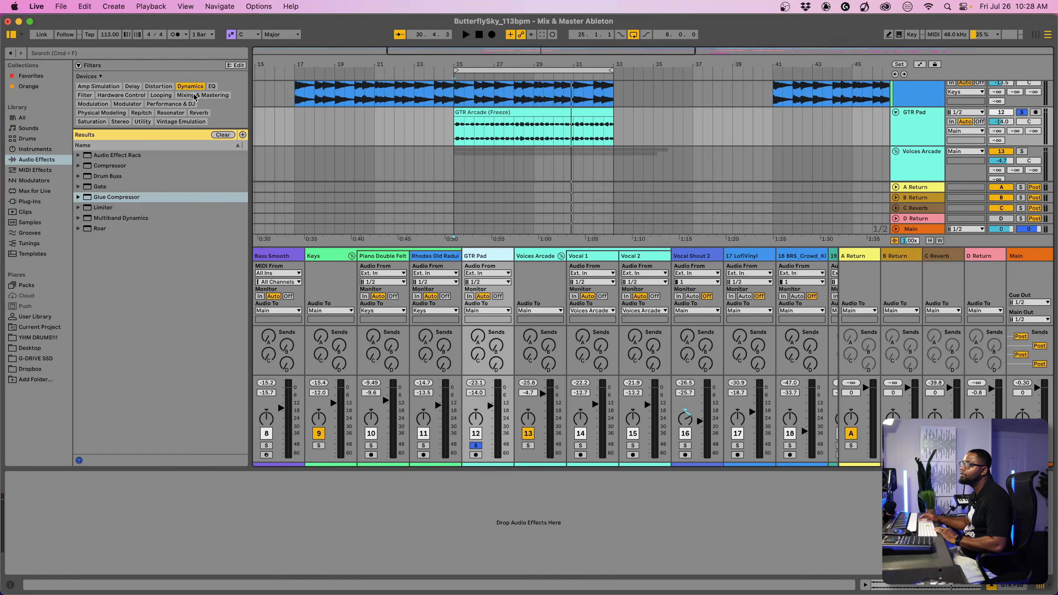
left_click(192, 88)
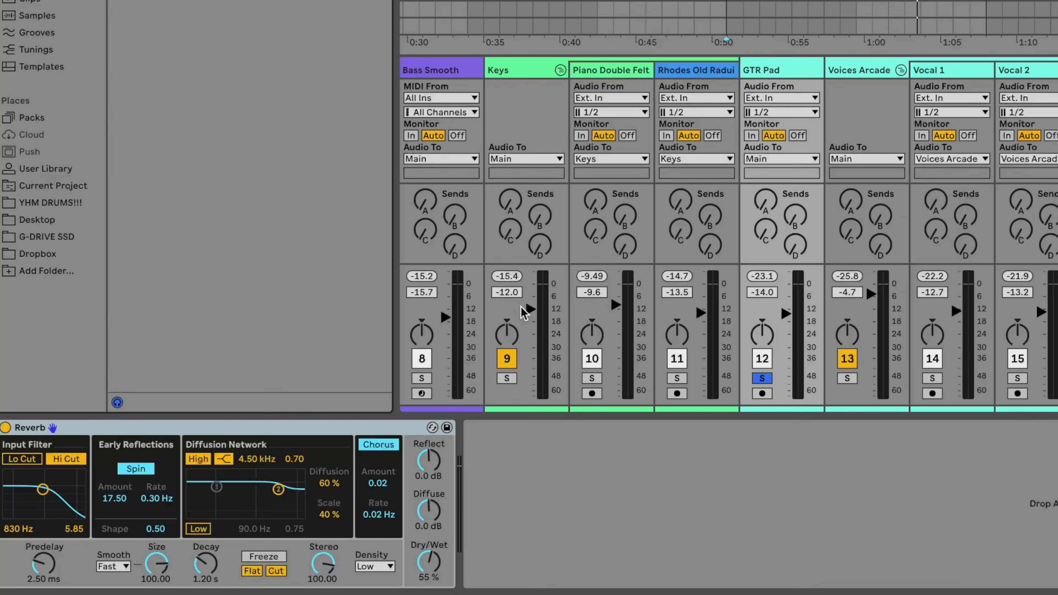
key("space")
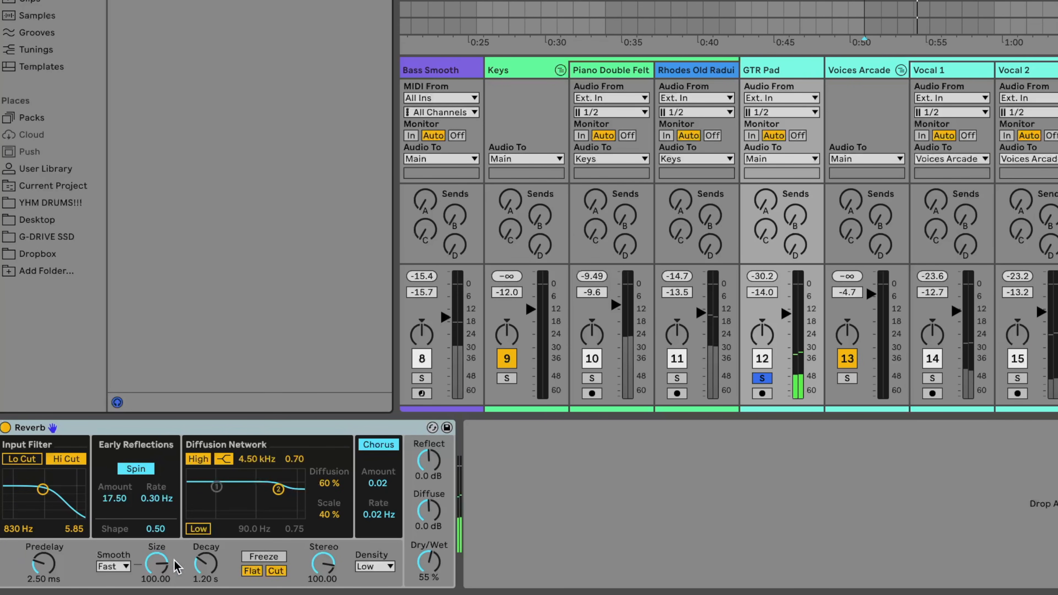
- Set the GTR Pad Reverb's Decay to 1.40 s and its Dry/Wet to 27 % while the loop plays
left_click(209, 573)
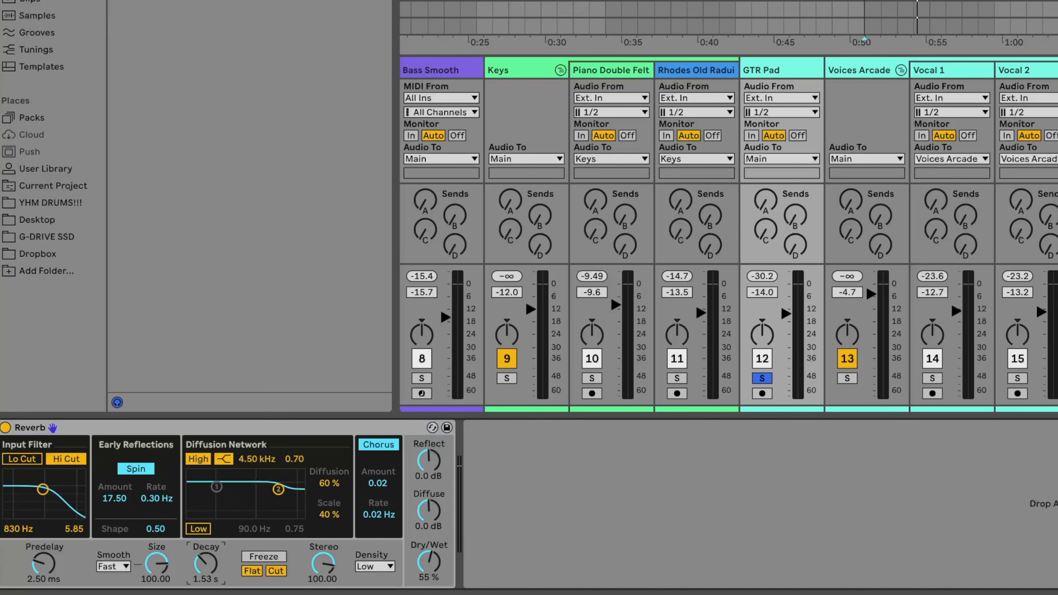
key("space")
left_click_drag(208, 563, 207, 570)
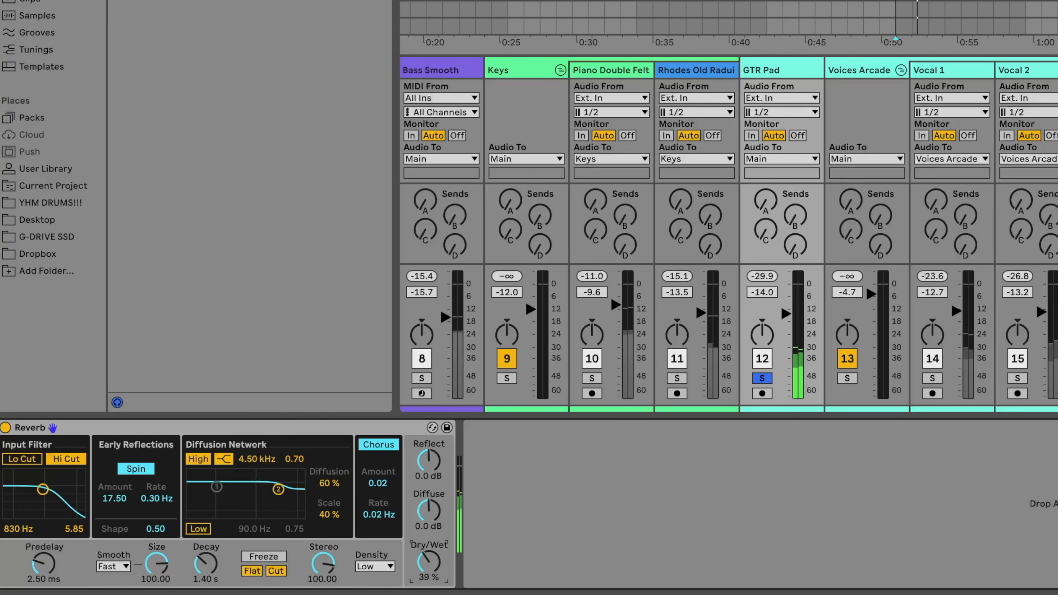
left_click_drag(271, 560, 271, 579)
left_click_drag(429, 563, 429, 550)
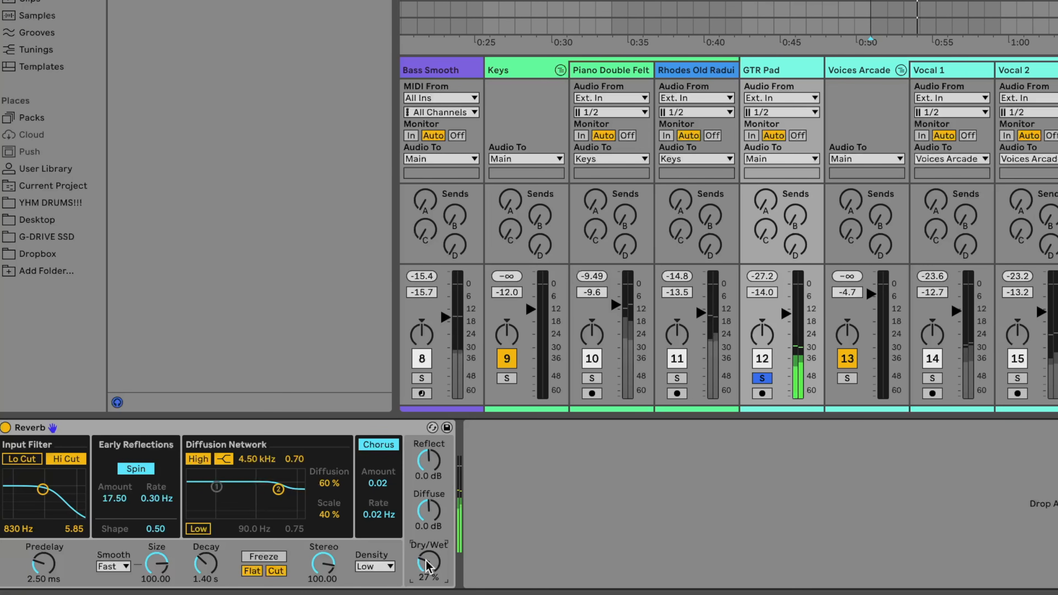
key("s")
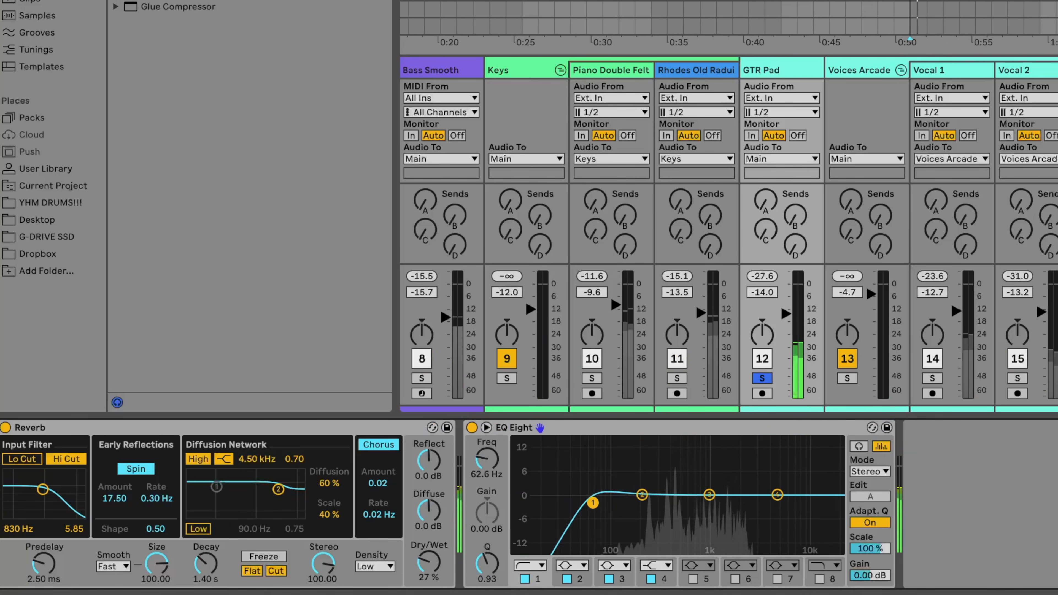
- Set the low cut of the GTR Pad's EQ Eight to 114 Hz and unsolo the track to hear it in the mix
mouse_move(622, 496)
left_mouse_down()
mouse_move(642, 498)
mouse_move(617, 507)
left_mouse_up()
key("s")
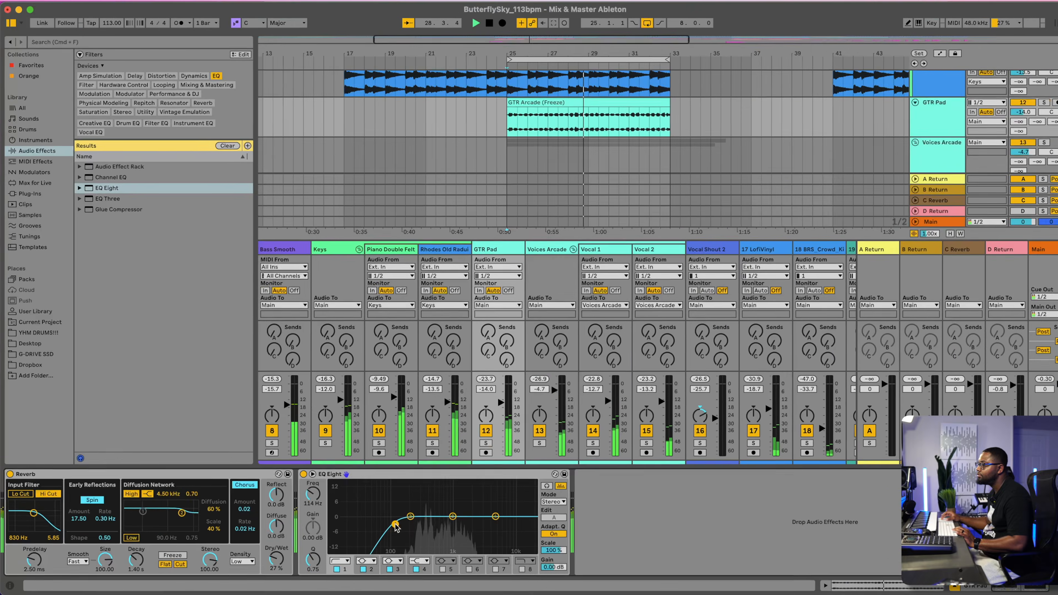
scroll(625, 106, "right", 1)
key("space")
- Examine the Voices Arcade group's Vocal 1 and Vocal 2 clips alongside the GTR Pad clip in the arrangement
scroll(626, 102, "down", 4)
scroll(627, 102, "up", 2)
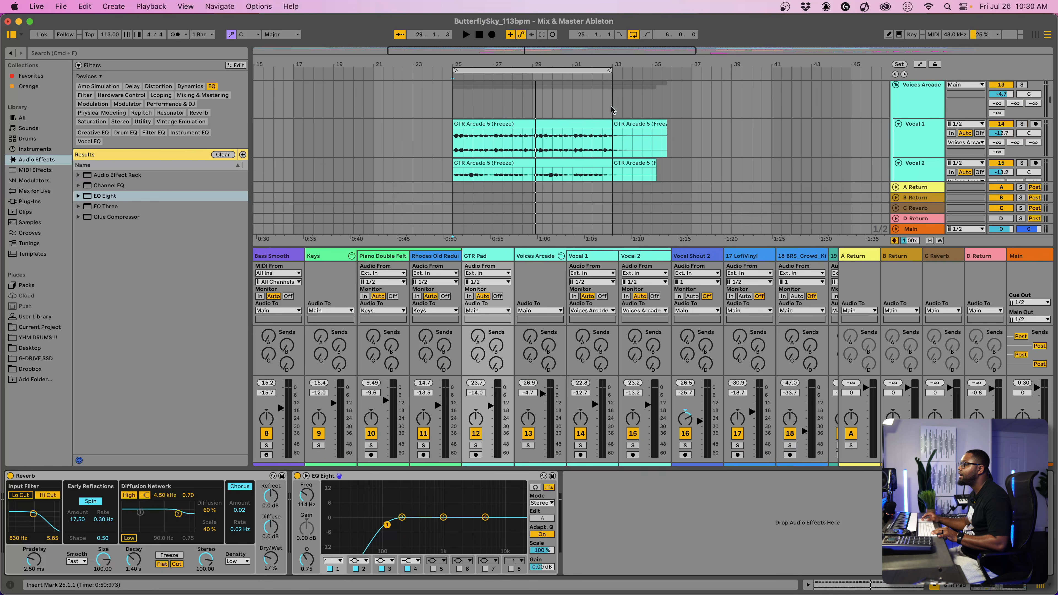
scroll(639, 106, "right", 3)
scroll(624, 116, "down", 3)
scroll(622, 116, "left", 2)
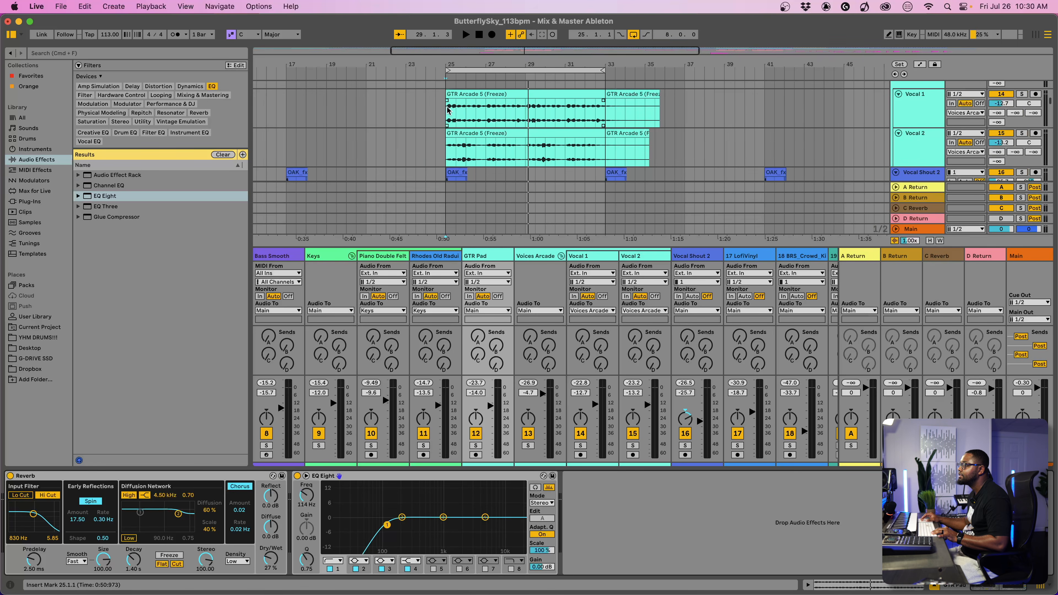
scroll(452, 111, "up", 2)
scroll(451, 110, "left", 2)
scroll(174, 214, "right", 2)
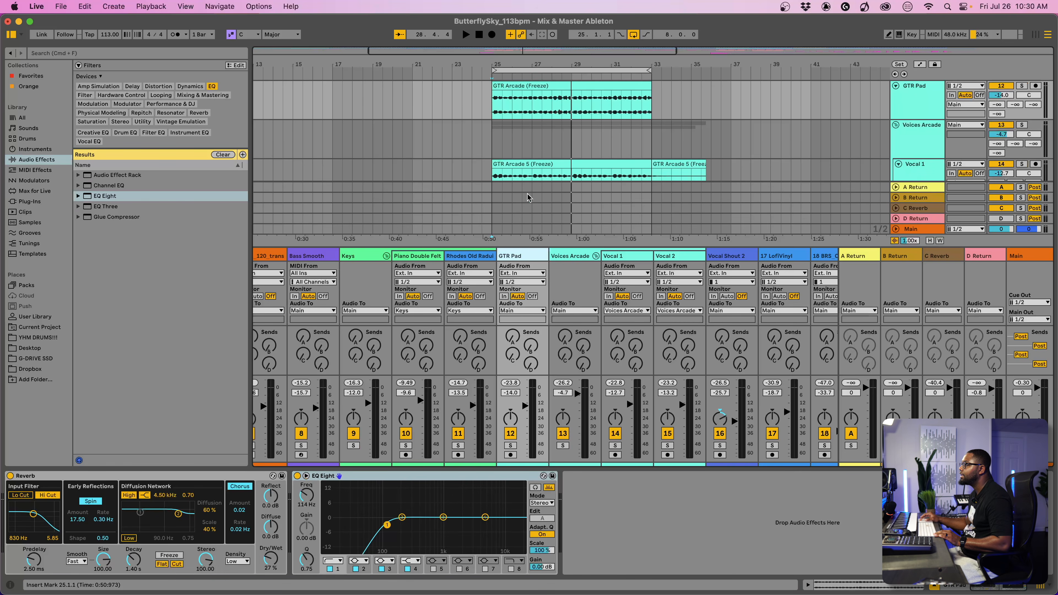
scroll(550, 169, "up", 2)
scroll(550, 171, "down", 4)
scroll(549, 169, "up", 1)
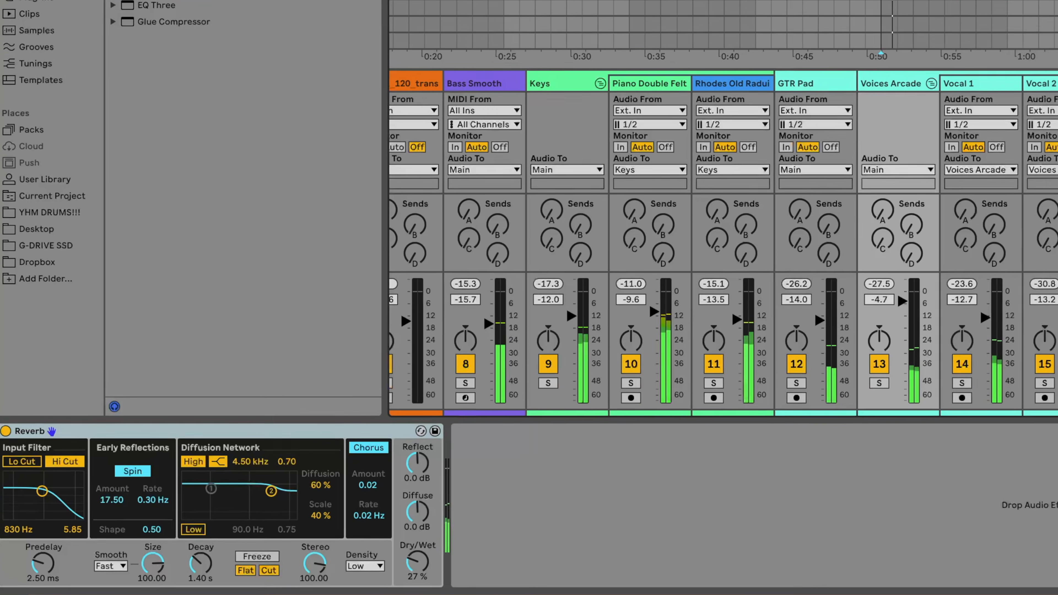
- Solo the Voices Arcade group and lengthen its Reverb's Decay to about 3 s
key("s")
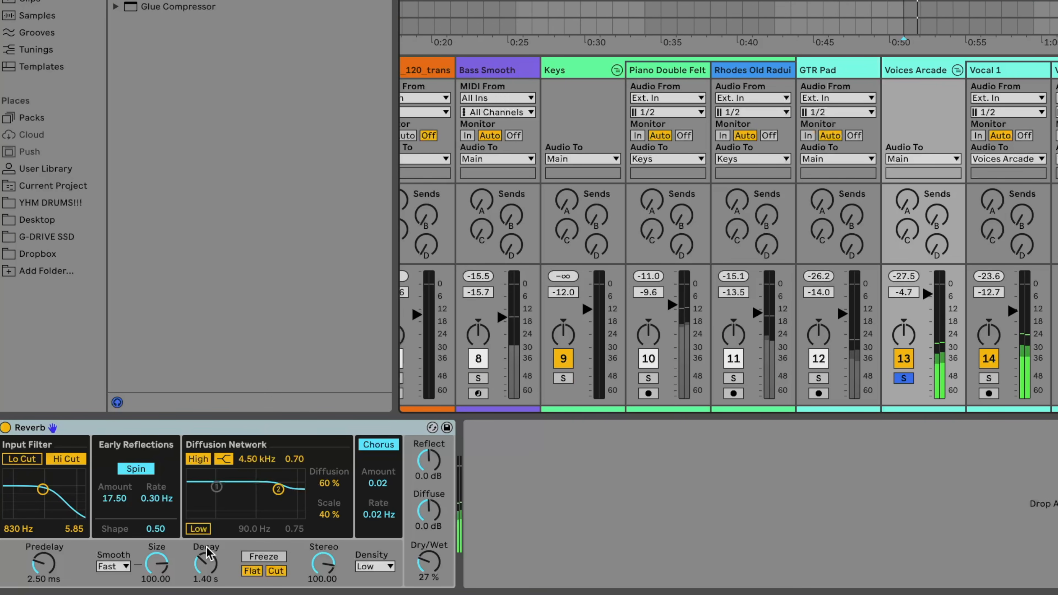
left_click(204, 565)
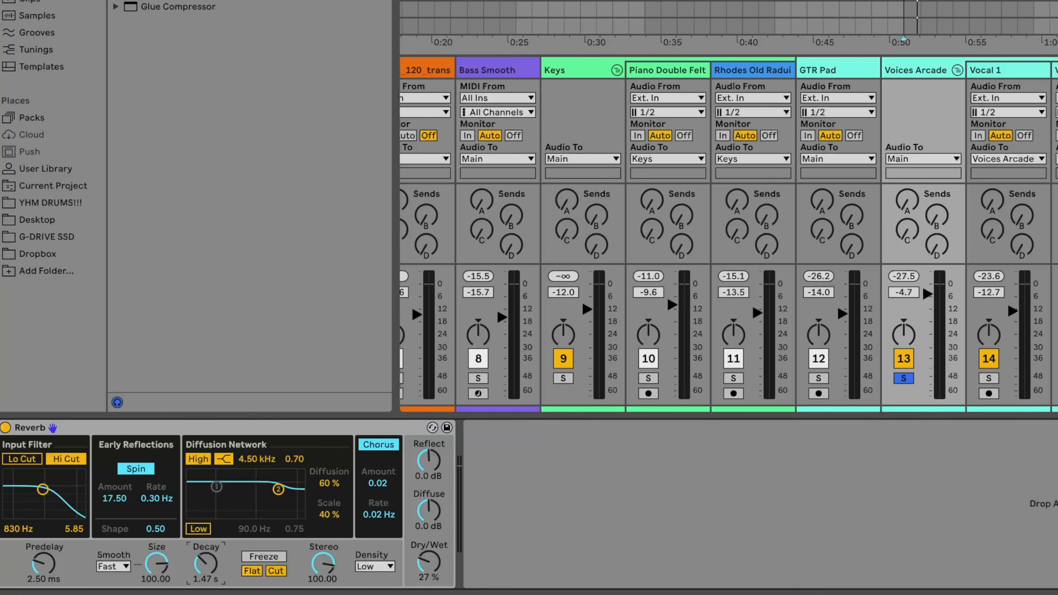
left_click_drag(204, 564, 205, 566)
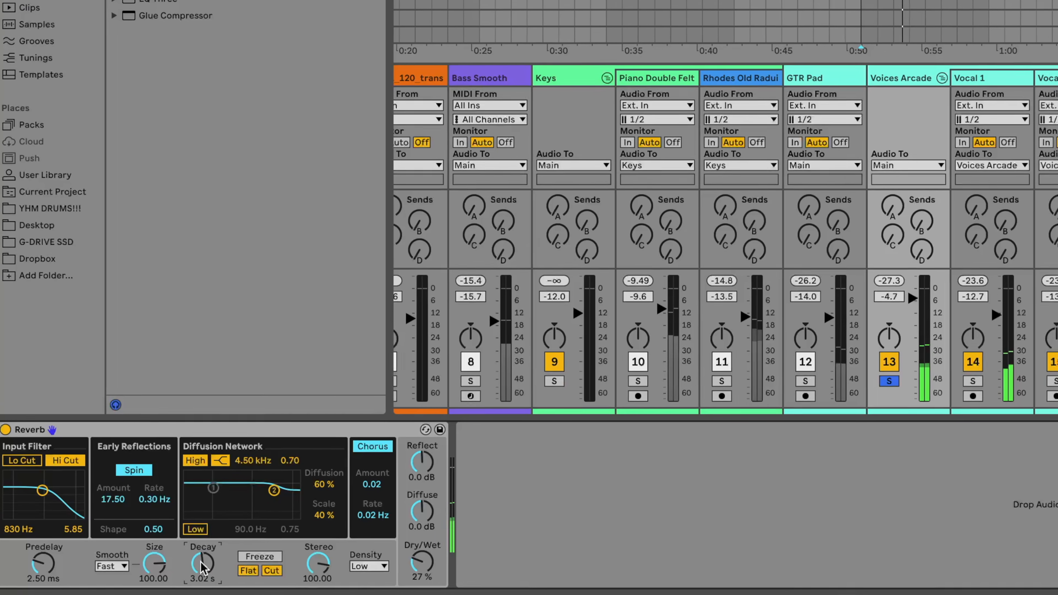
left_click_drag(205, 564, 205, 568)
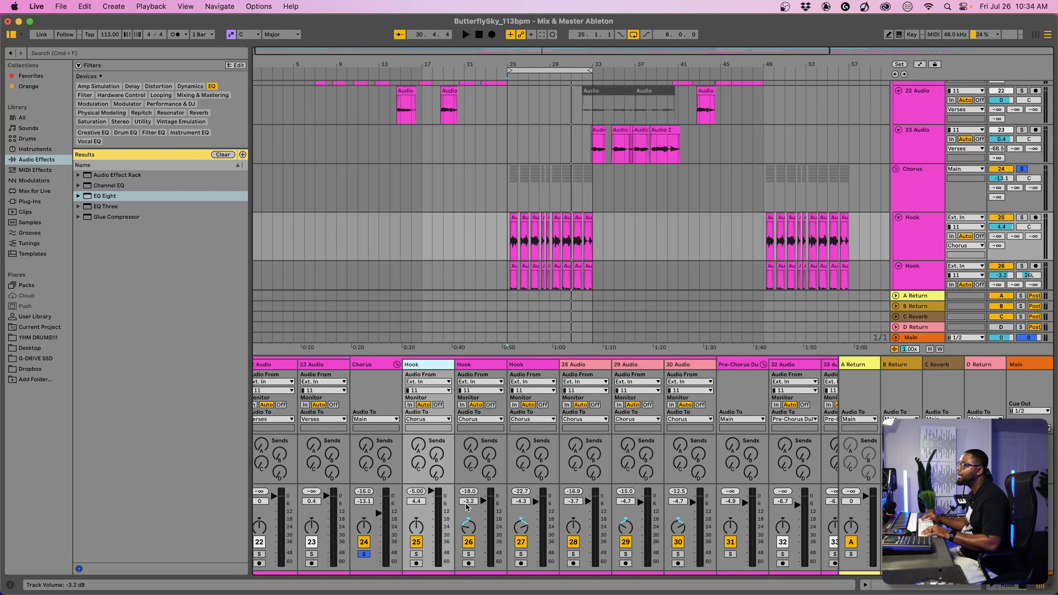
- Listen to the soloed Chorus group and review the levels and panning of its Hook and audio tracks
scroll(449, 508, "right", 2)
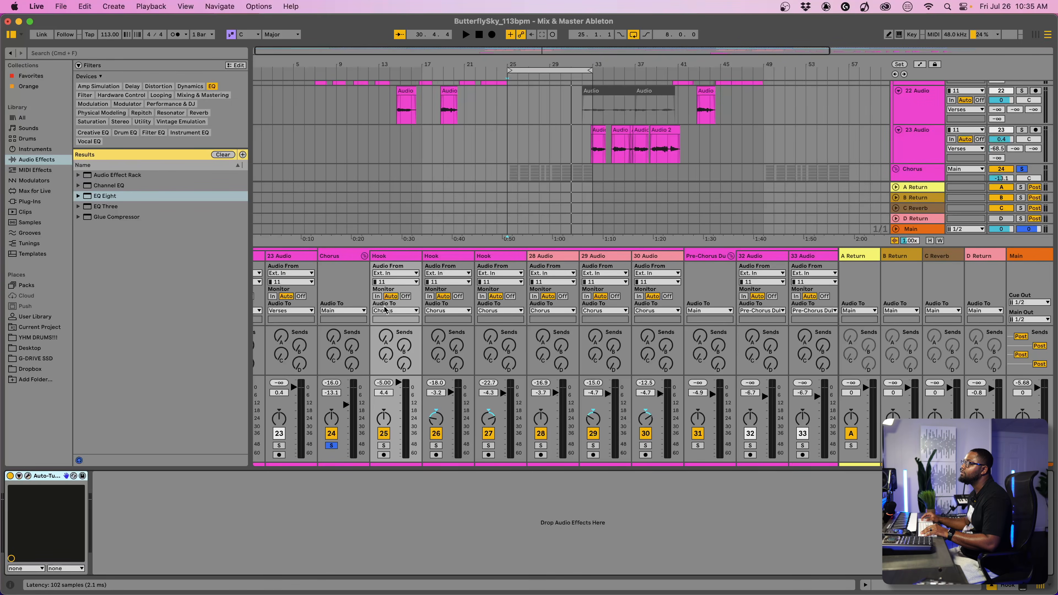
key("super+alt+p")
key("space")
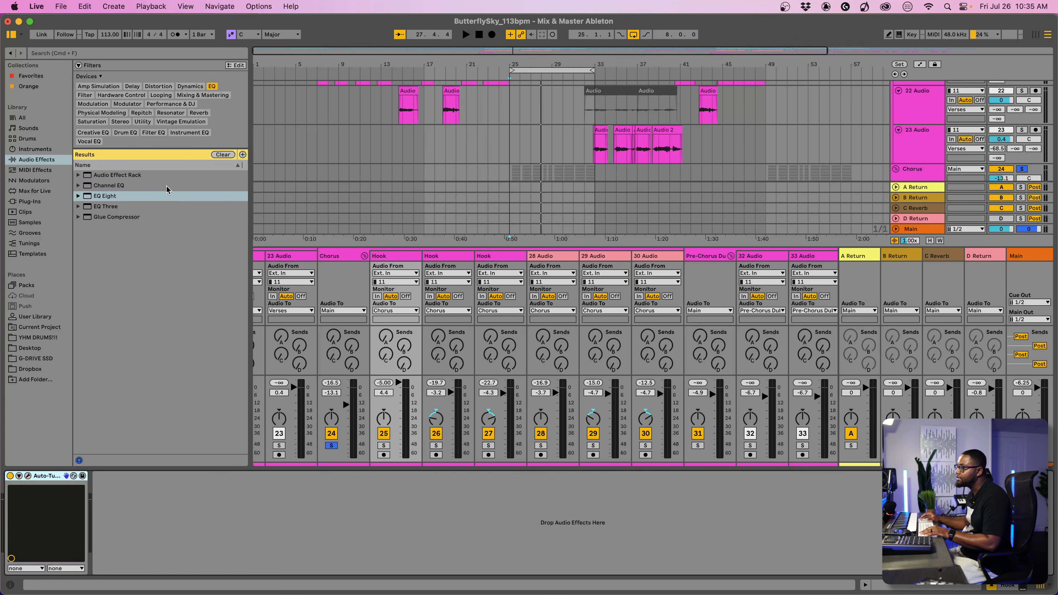
scroll(460, 392, "left", 3)
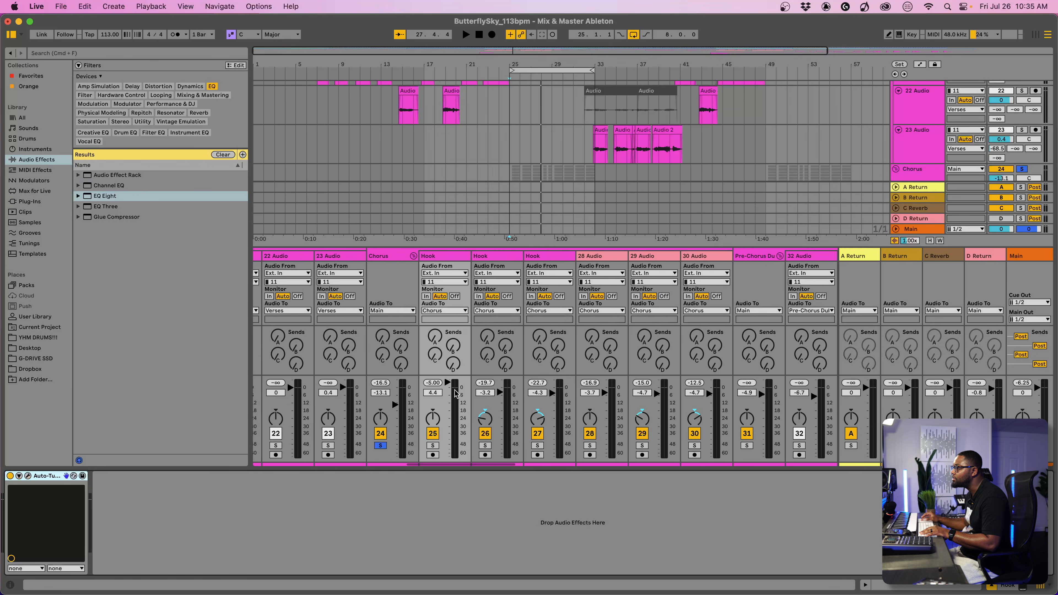
scroll(456, 392, "right", 2)
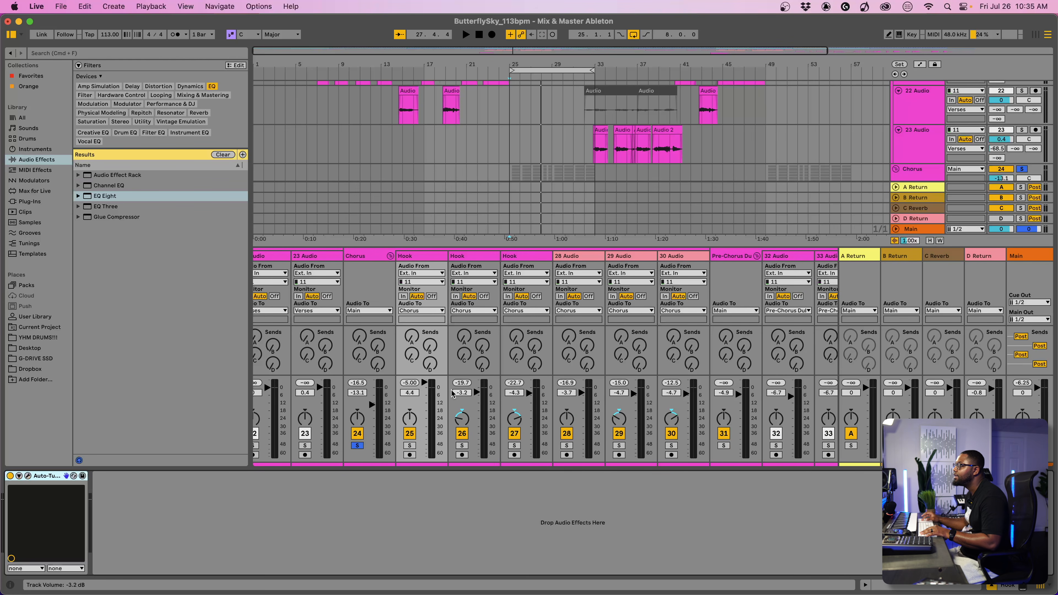
scroll(452, 393, "right", 1)
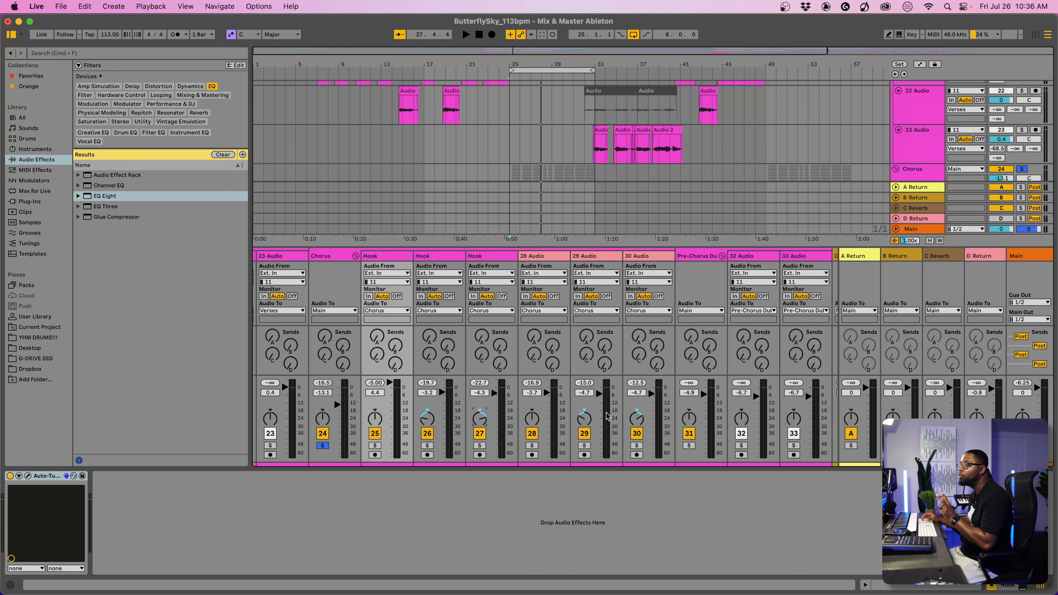
- Compare the Verses and Chorus groups in the arrangement and play back the soloed Chorus vocals while checking their meters
scroll(624, 299, "left", 1)
scroll(787, 199, "up", 10)
scroll(800, 197, "down", 6)
scroll(863, 174, "up", 1)
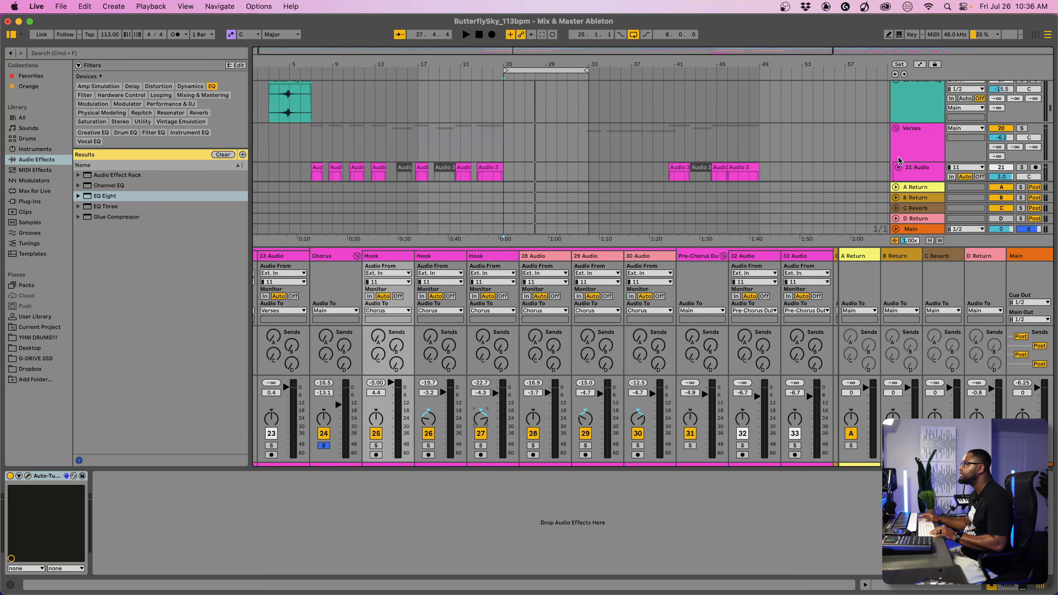
scroll(898, 159, "down", 3)
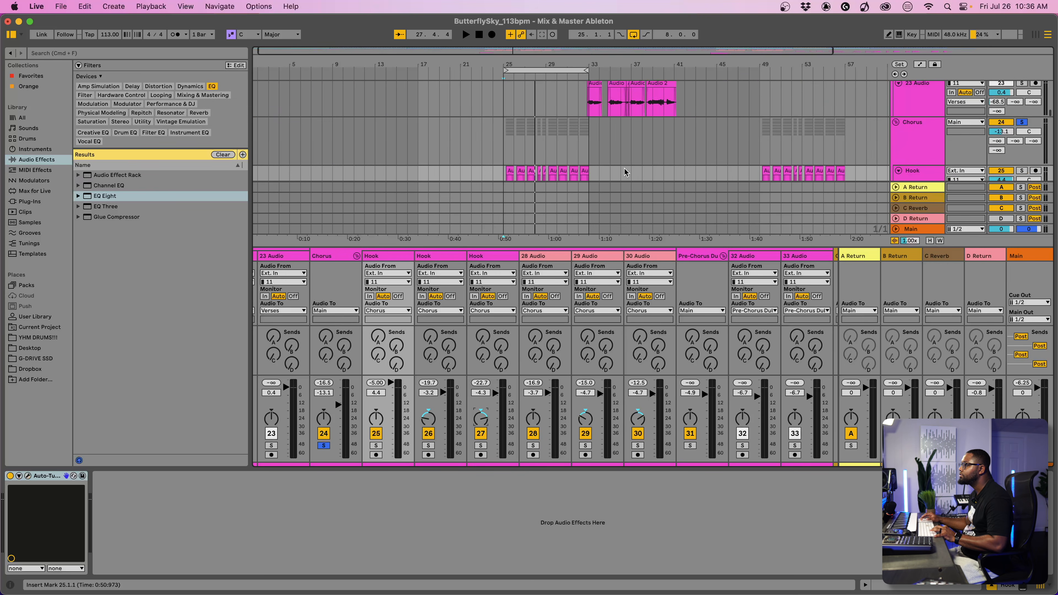
key("space")
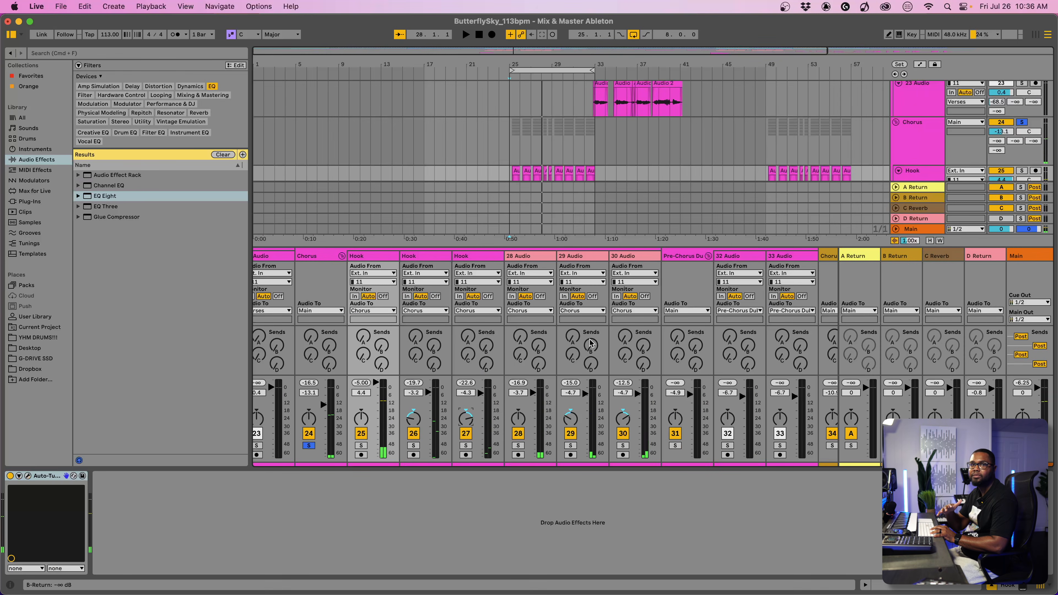
scroll(572, 403, "right", 2)
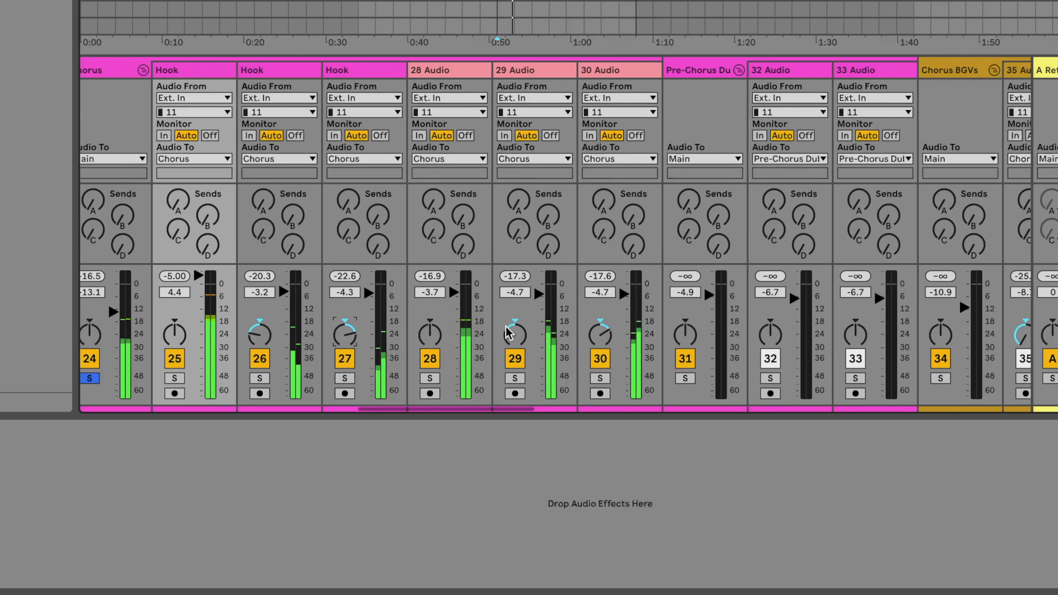
scroll(507, 333, "left", 1)
scroll(509, 333, "left", 2)
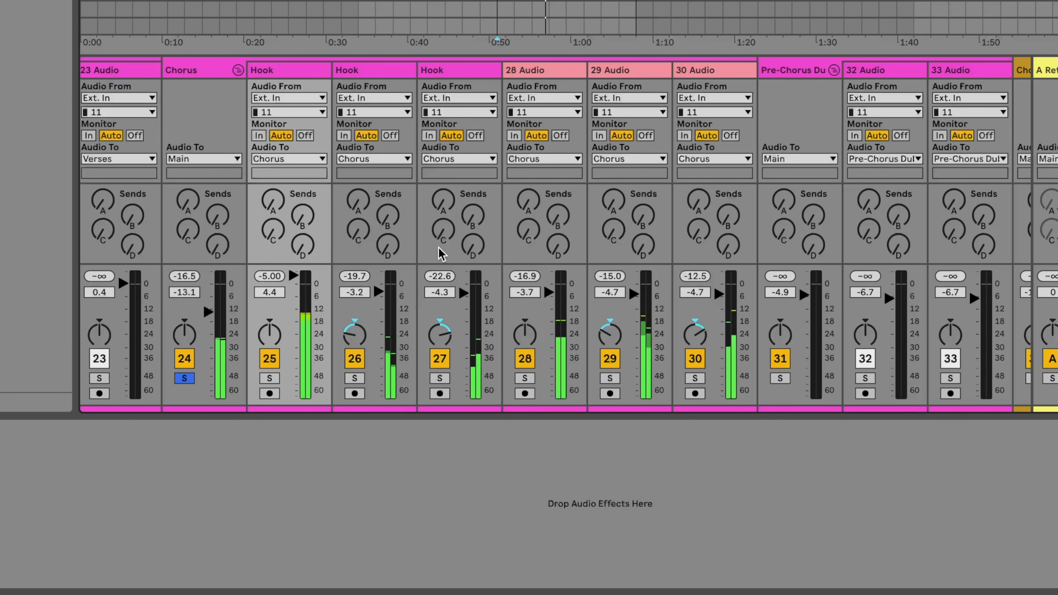
left_click(461, 70, "shift")
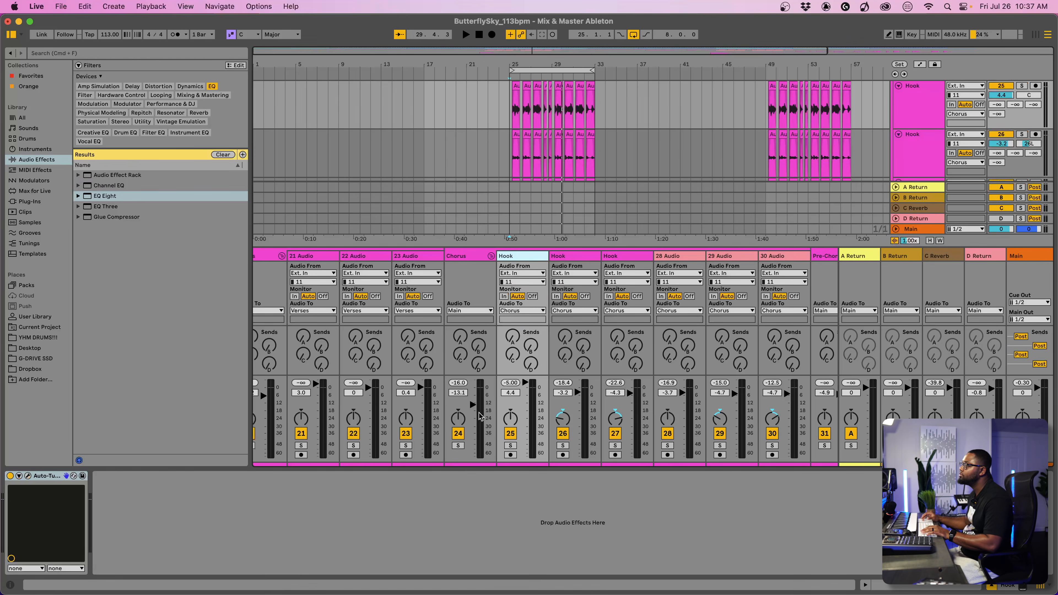
- Change band 1 of the Chorus group's EQ Eight to a low cut at 135 Hz, and list the saturation effects
left_click(471, 256)
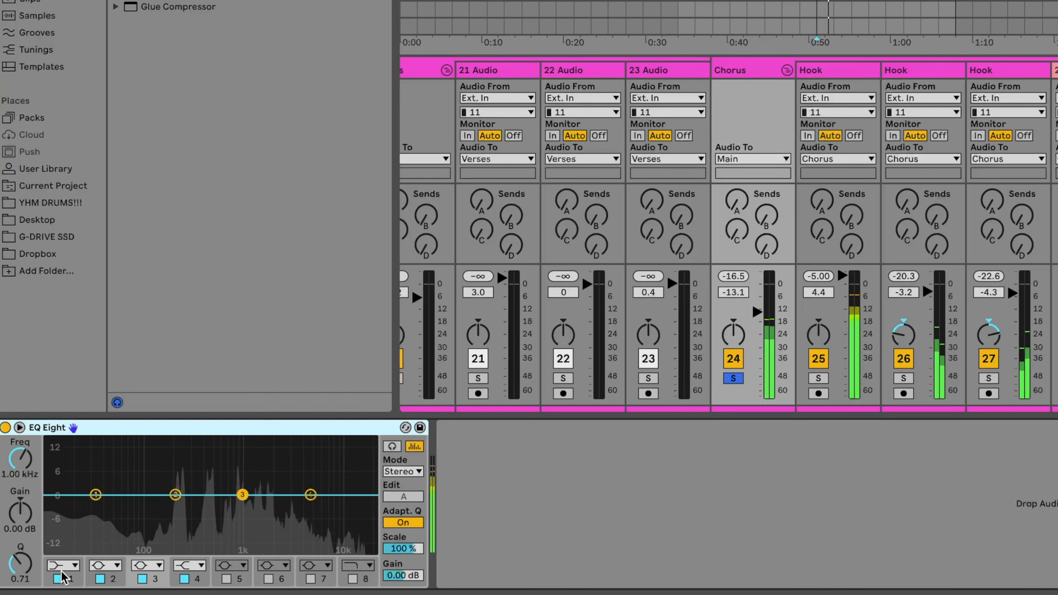
left_click(56, 564)
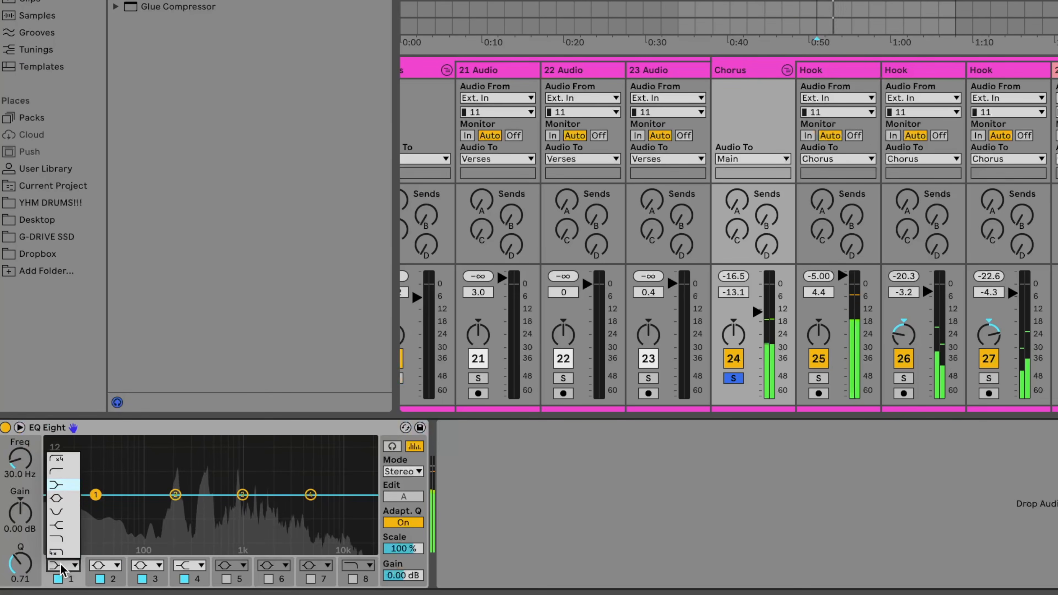
left_click(57, 471)
left_click_drag(96, 507, 156, 509)
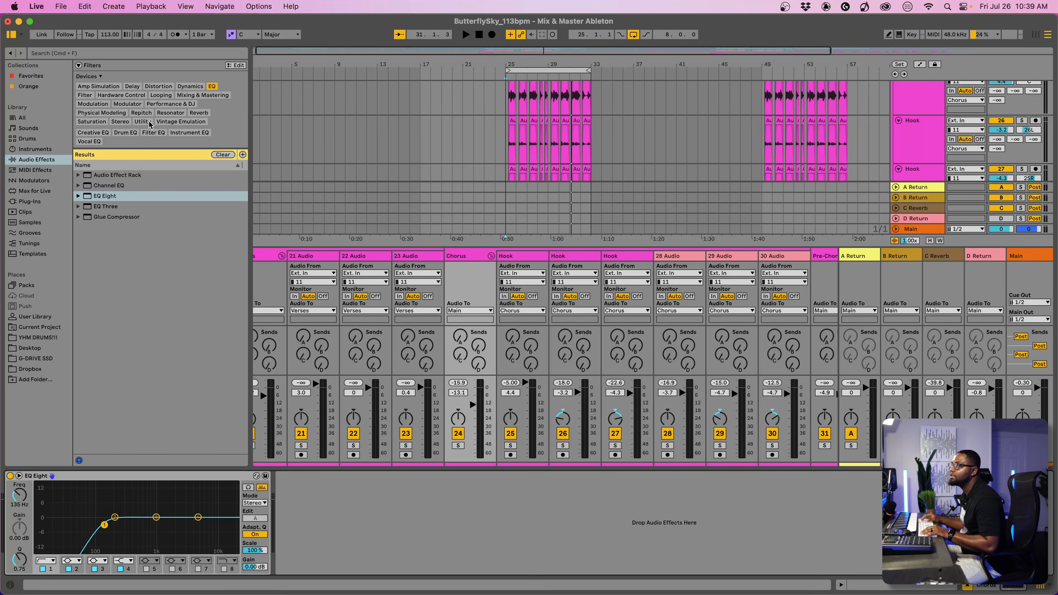
left_click(95, 121)
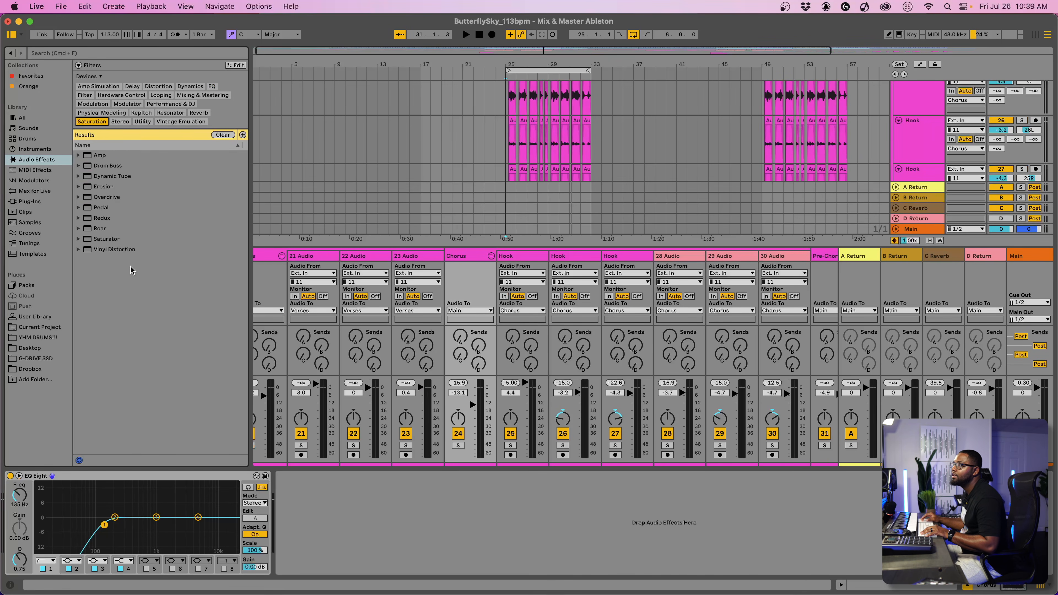
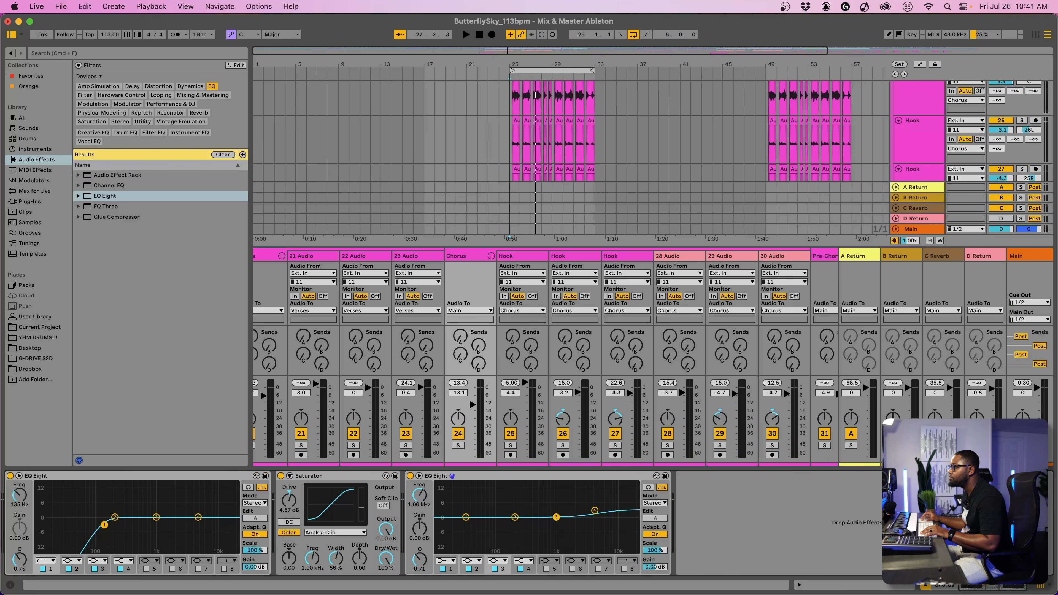
- Boost band 3 of the Chorus group's second EQ Eight by 1.86 dB at 2.06 kHz
left_click_drag(556, 517, 572, 516)
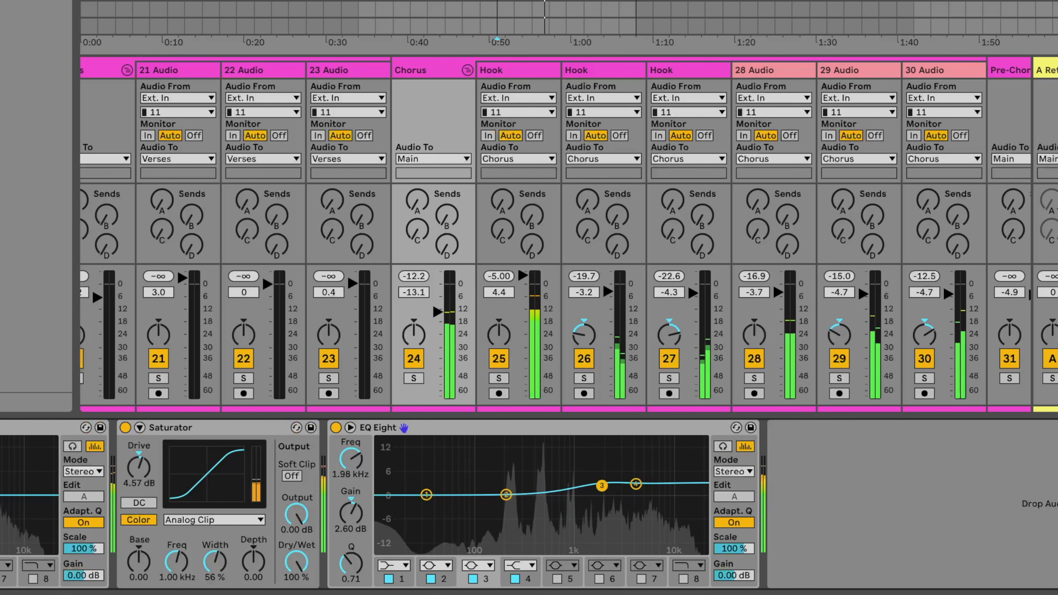
left_click_drag(601, 487, 600, 485)
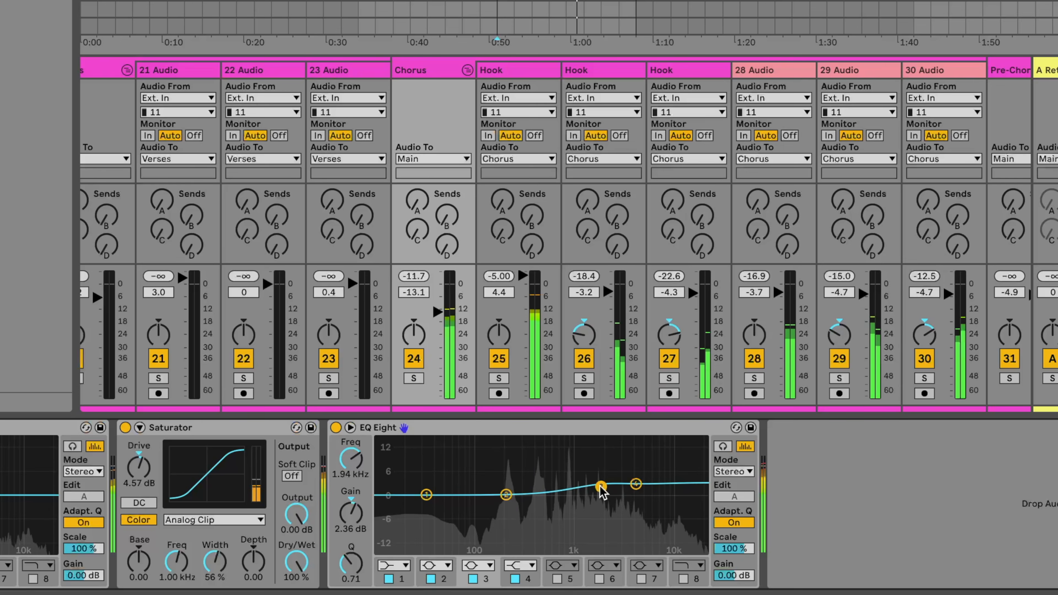
left_click_drag(600, 485, 595, 485)
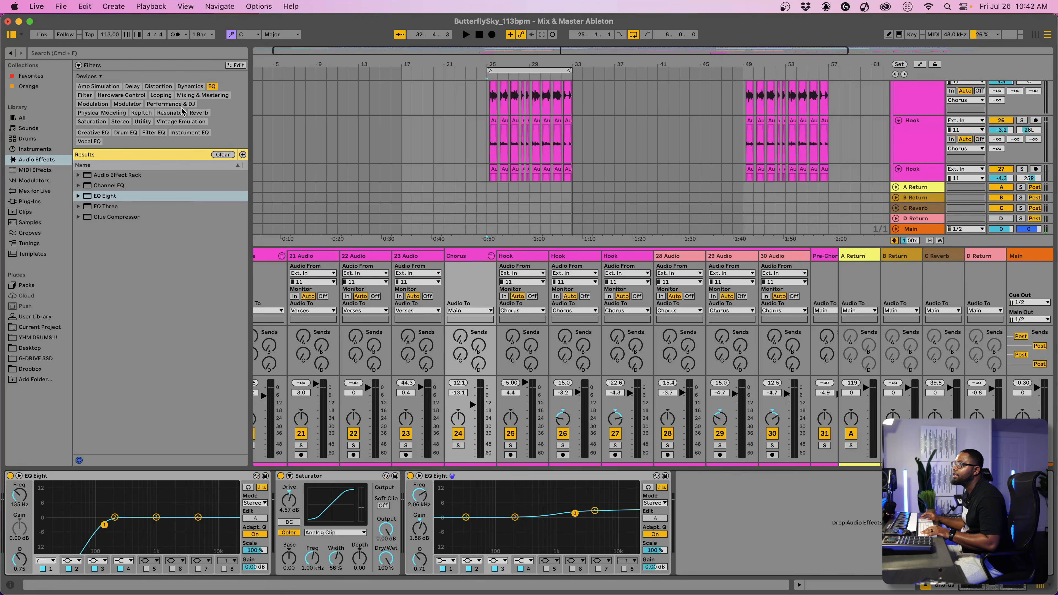
- Add a Compressor after the second EQ Eight on the Chorus group
left_click(188, 86)
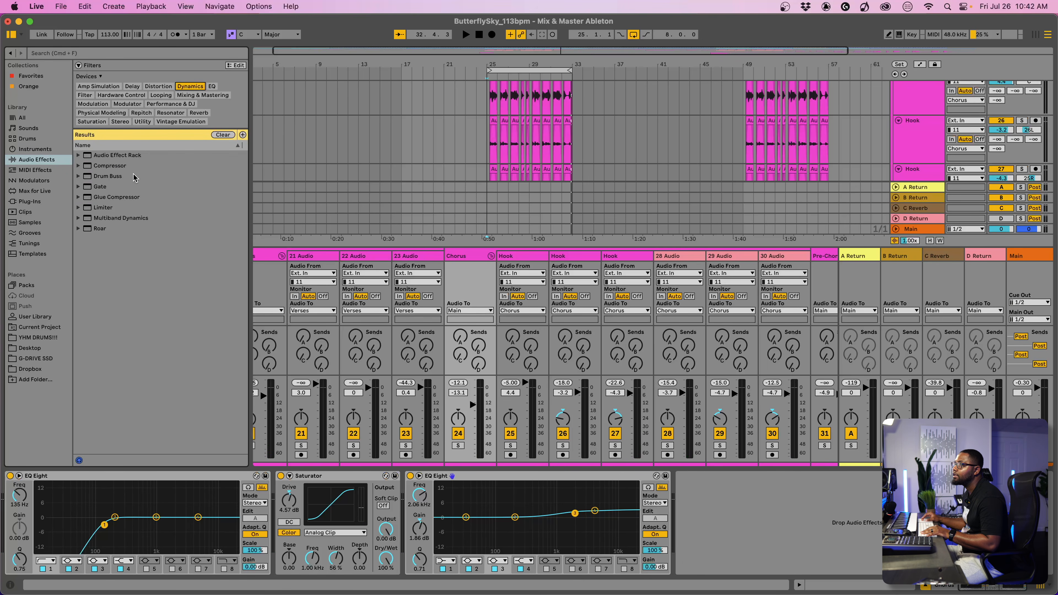
left_click(118, 166)
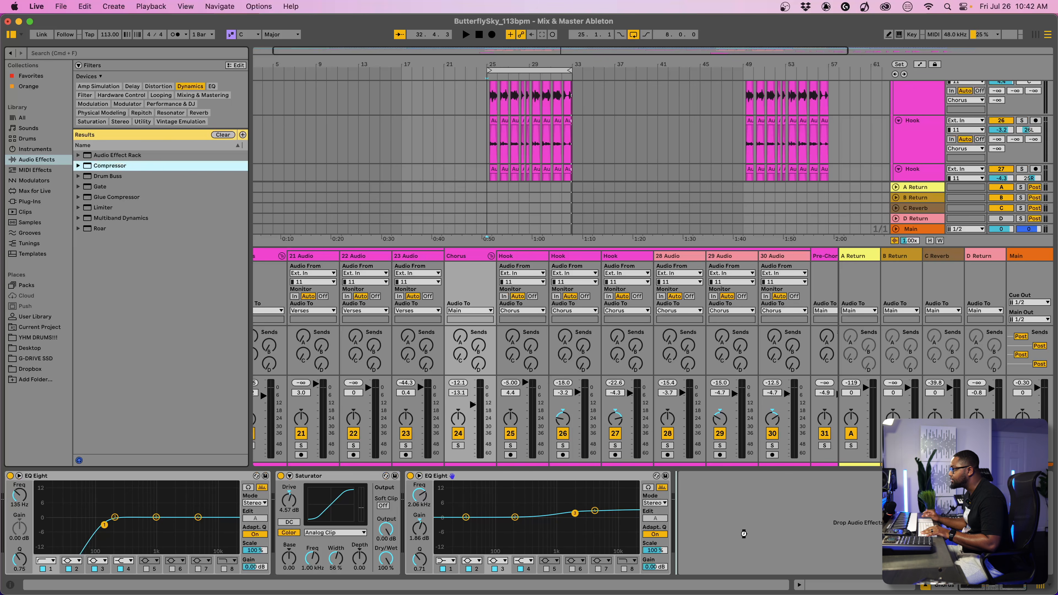
left_click_drag(743, 534, 744, 534)
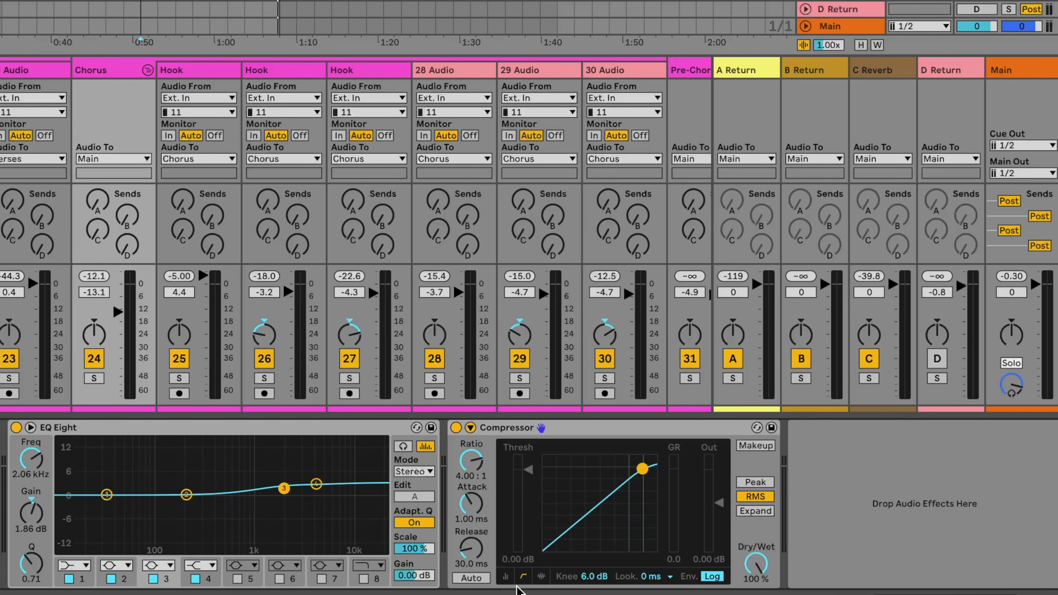
- Set the Chorus Compressor to a -9.67 dB threshold, 2.40:1 ratio, 3.46 ms attack and 422 ms release while the loop plays
key("space")
left_click_drag(642, 468, 596, 507)
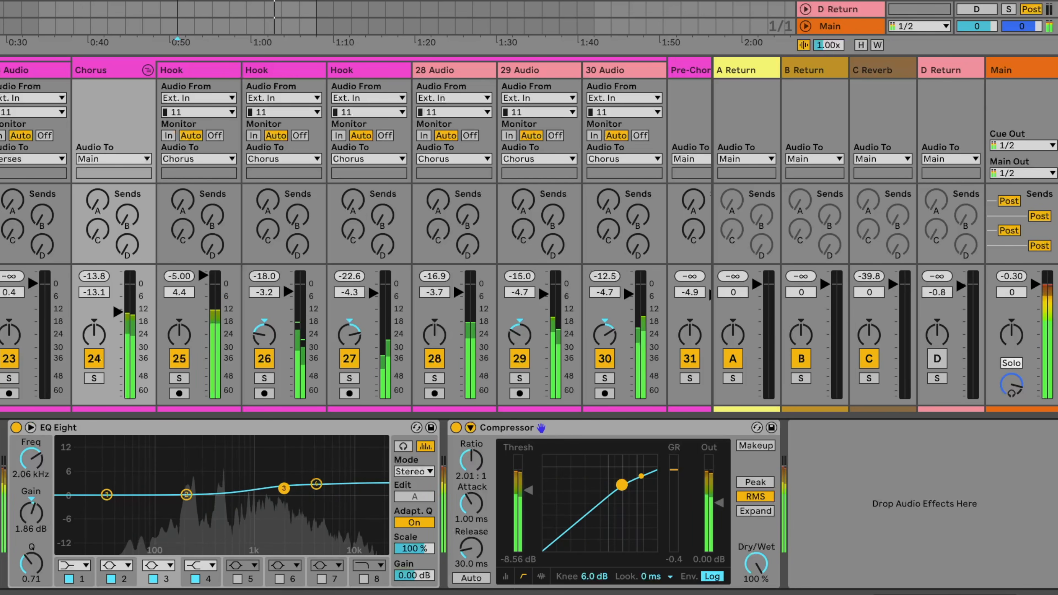
left_click_drag(624, 483, 614, 491)
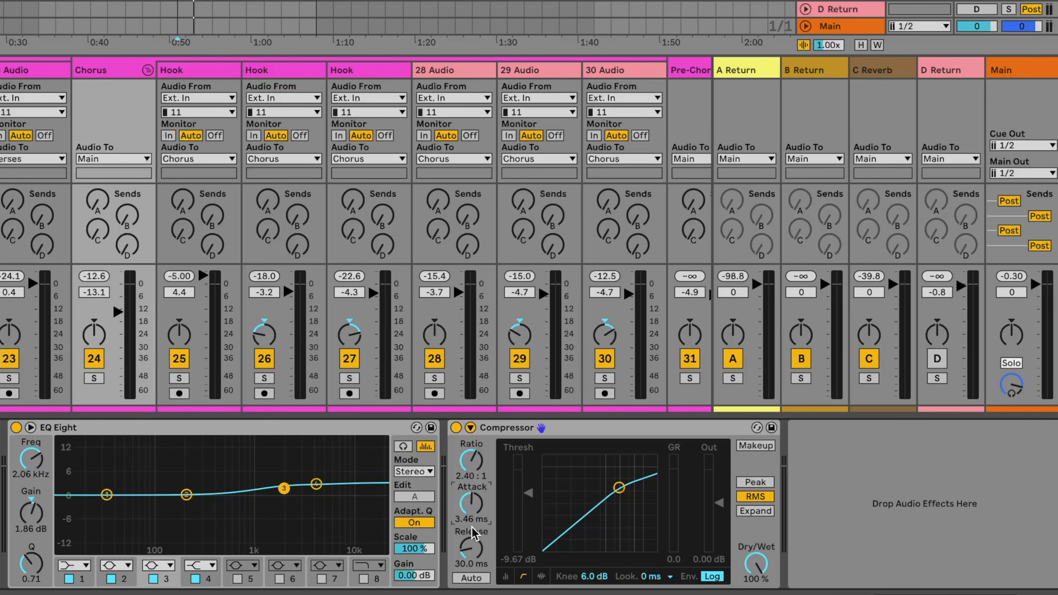
left_click_drag(483, 551, 469, 554)
key("space")
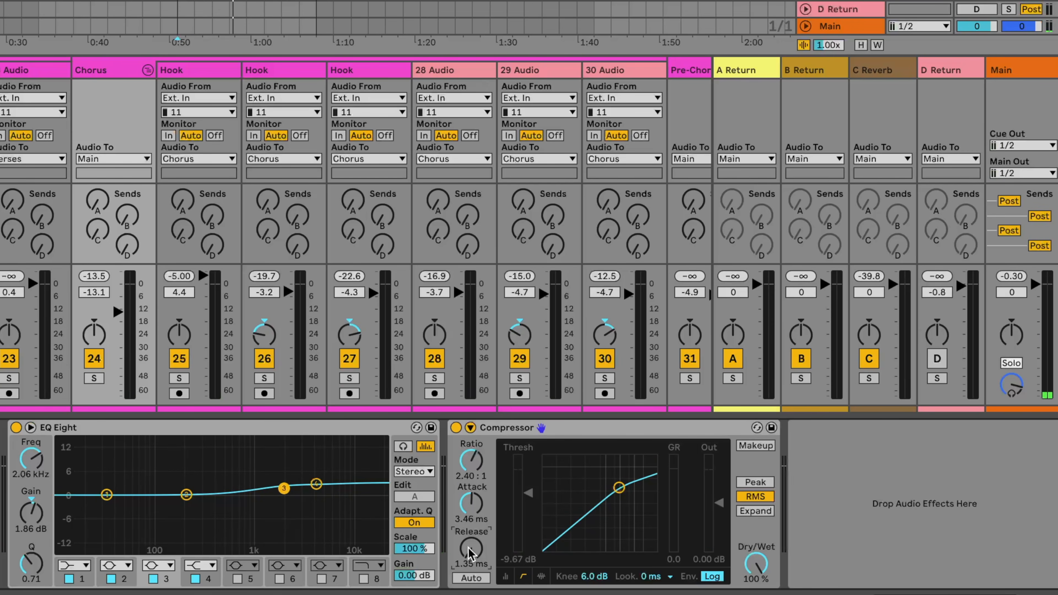
key("space")
mouse_move(470, 554)
left_mouse_down()
mouse_move(471, 523)
mouse_move(471, 552)
left_mouse_up()
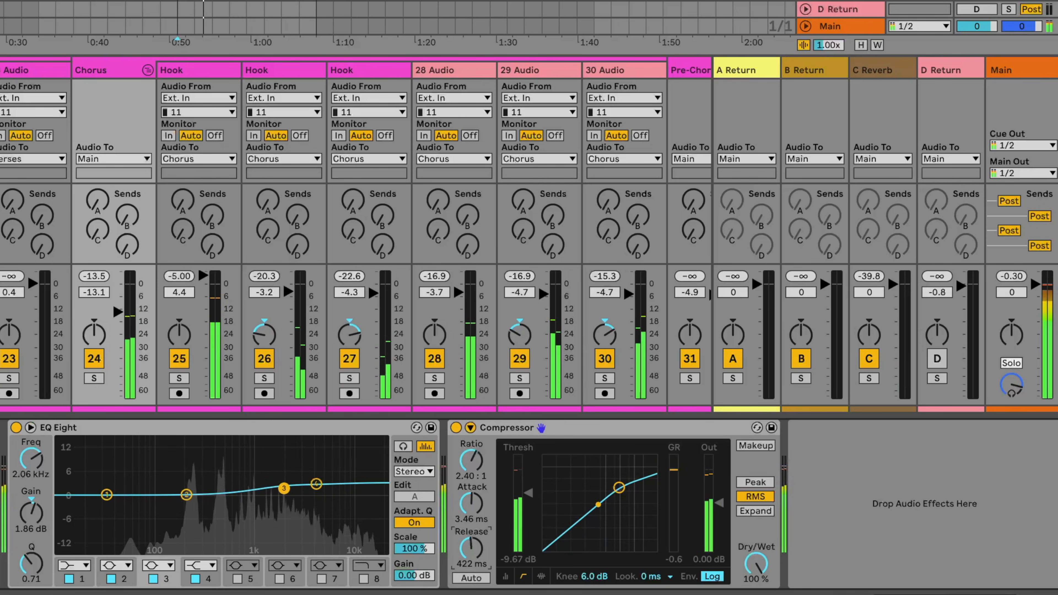
- Refine the Chorus Compressor to a -12.7 dB threshold, 2.17:1 ratio, 228 ms release and 0.34 dB output while the loop plays
left_click_drag(470, 551, 470, 558)
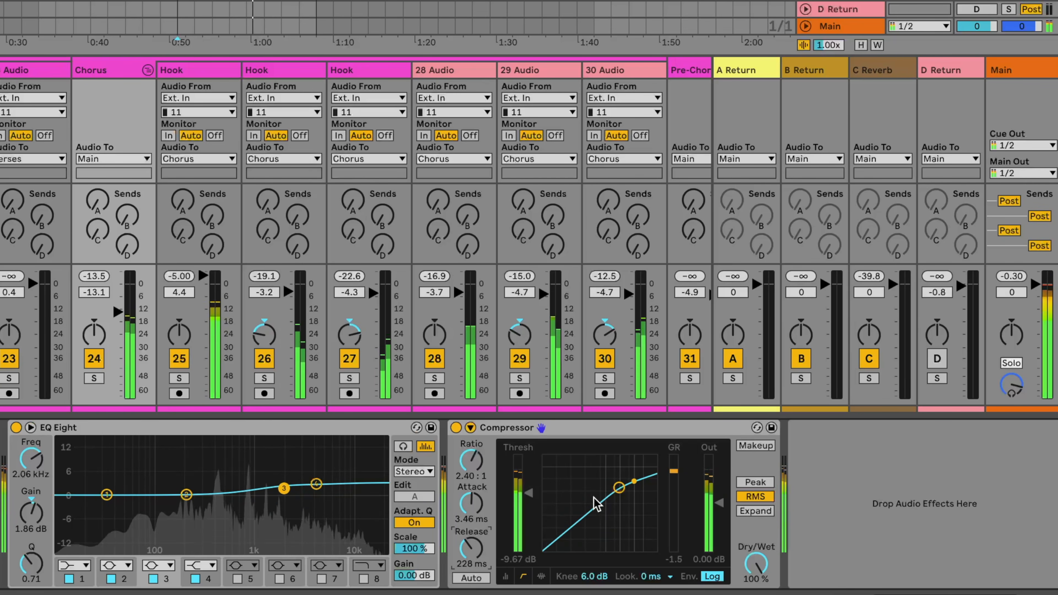
left_click_drag(617, 489, 613, 491)
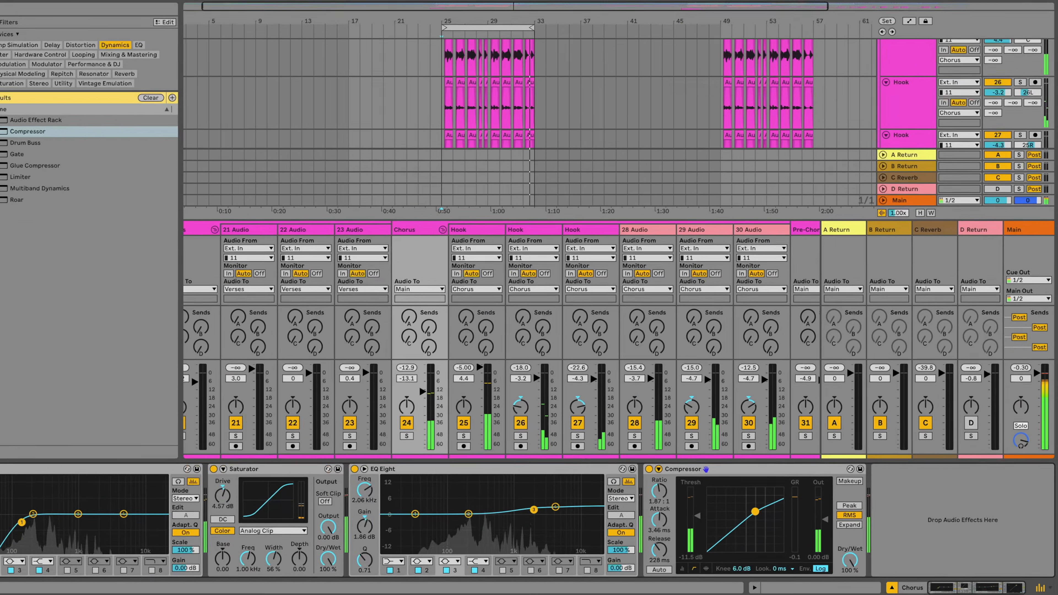
left_click_drag(755, 511, 698, 517)
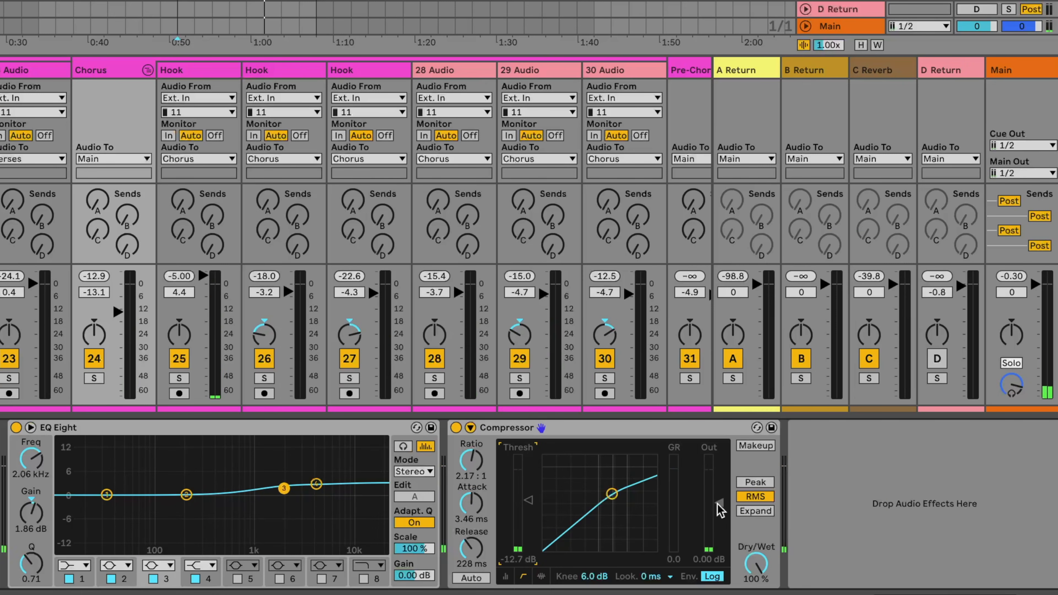
key("space")
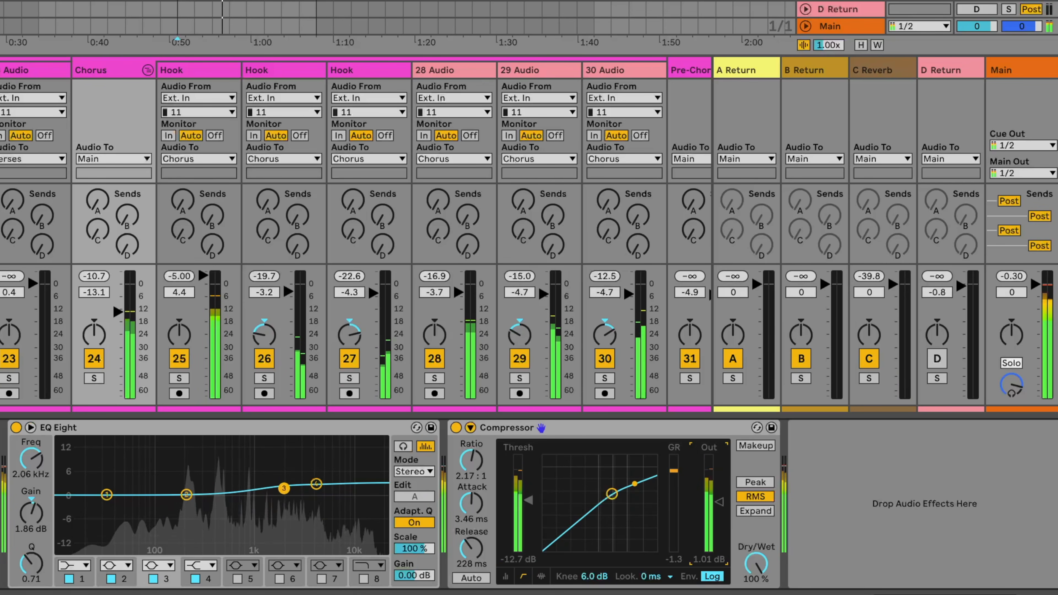
left_click_drag(719, 502, 719, 503)
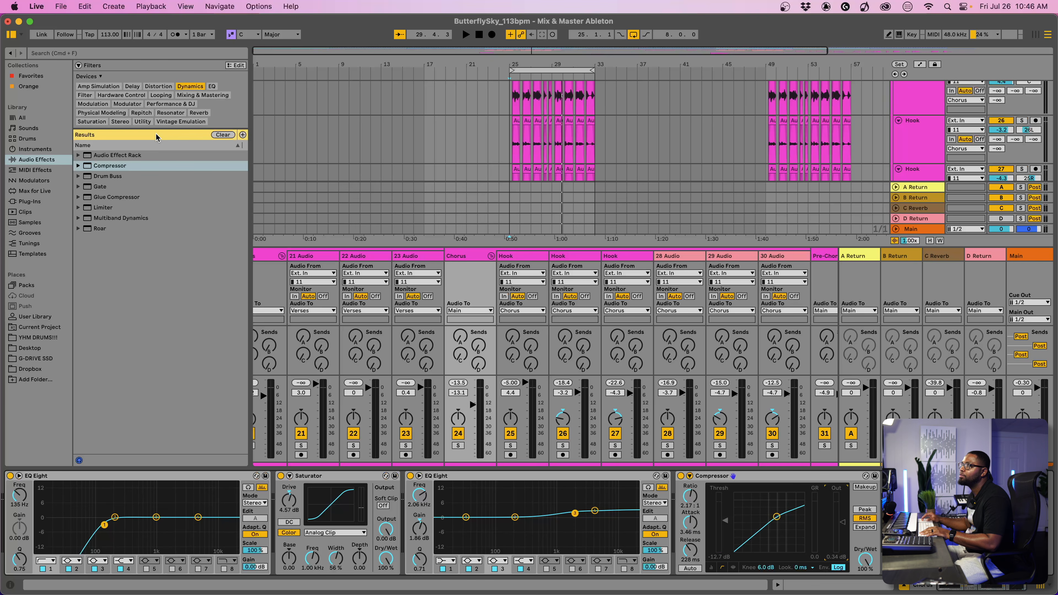
- Add Multiband Dynamics after the Chorus group's Compressor and raise its high band output to 6.10 dB
double_click(121, 218)
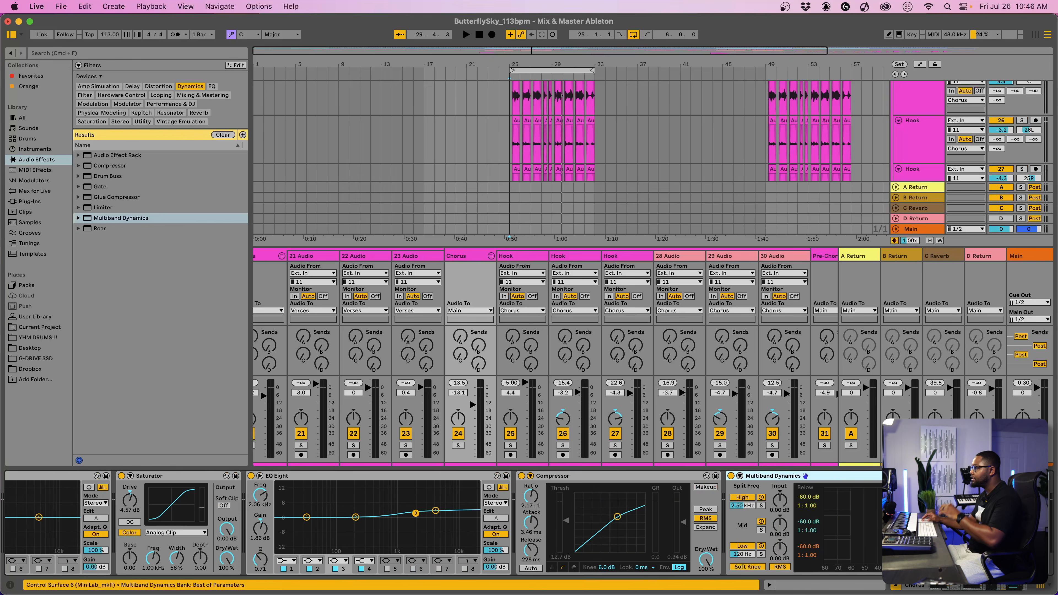
scroll(907, 521, "right", 2)
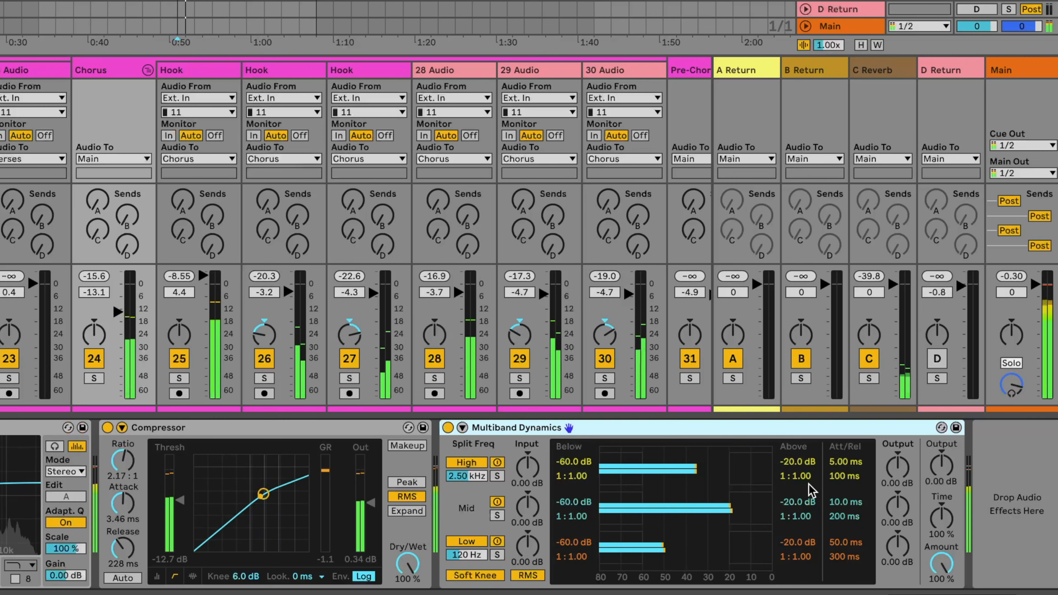
left_click_drag(896, 469, 896, 445)
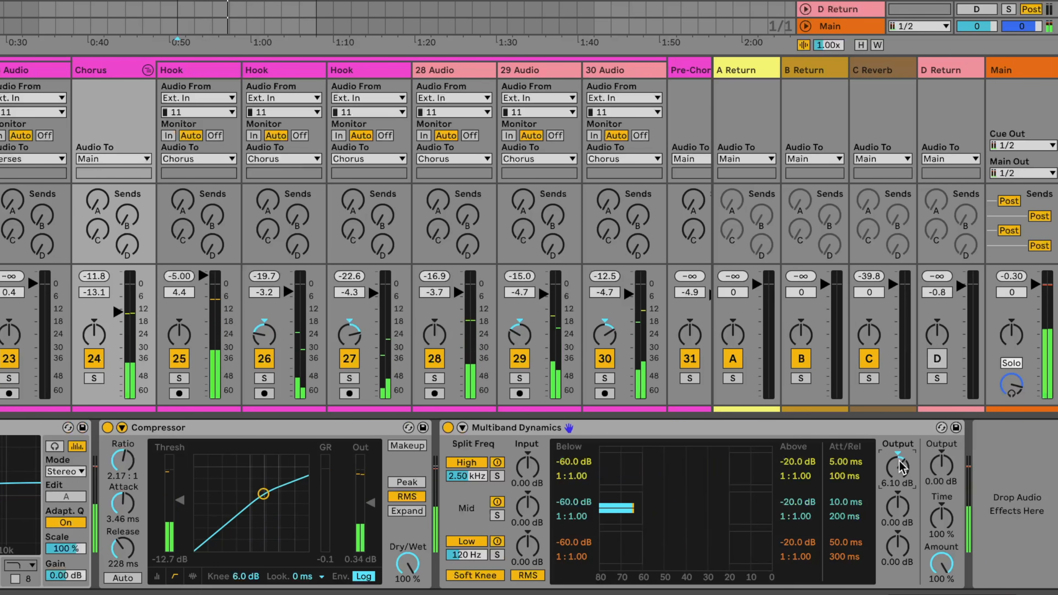
- Set the high band of Multiband Dynamics to a -35.0 dB Above threshold with a 1:1.05 ratio during playback
key("space")
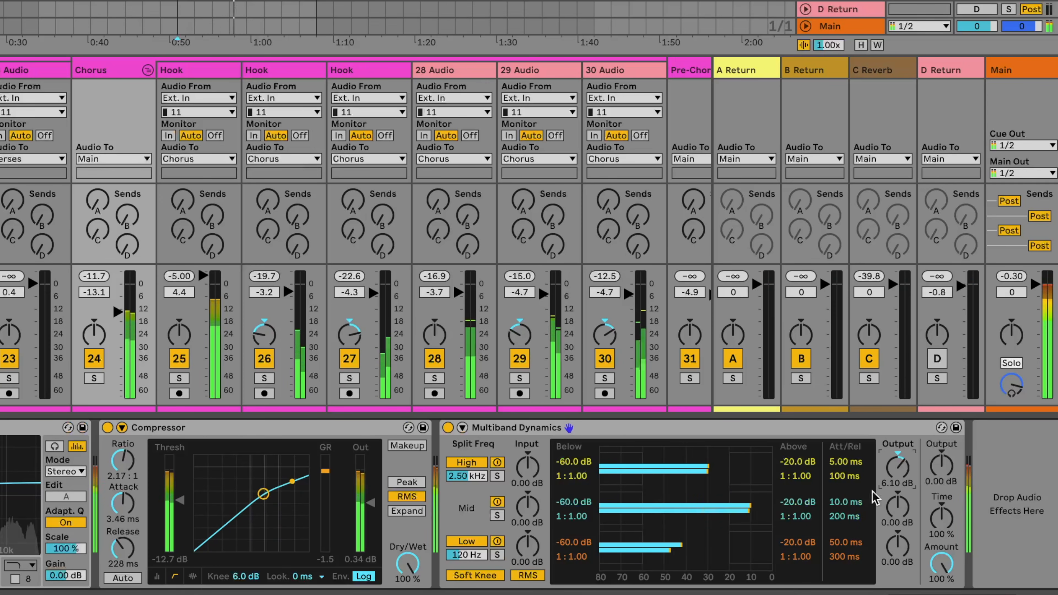
left_click_drag(801, 477, 801, 433)
left_click_drag(799, 476, 799, 497)
left_click_drag(797, 461, 797, 480)
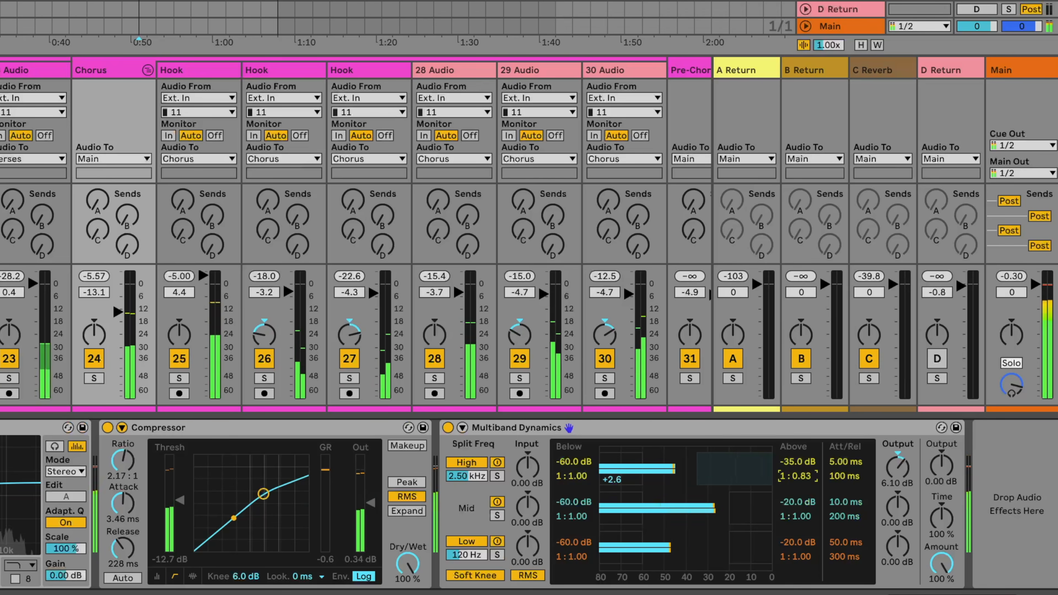
mouse_move(801, 477)
left_mouse_down()
mouse_move(801, 467)
mouse_move(802, 481)
left_mouse_up()
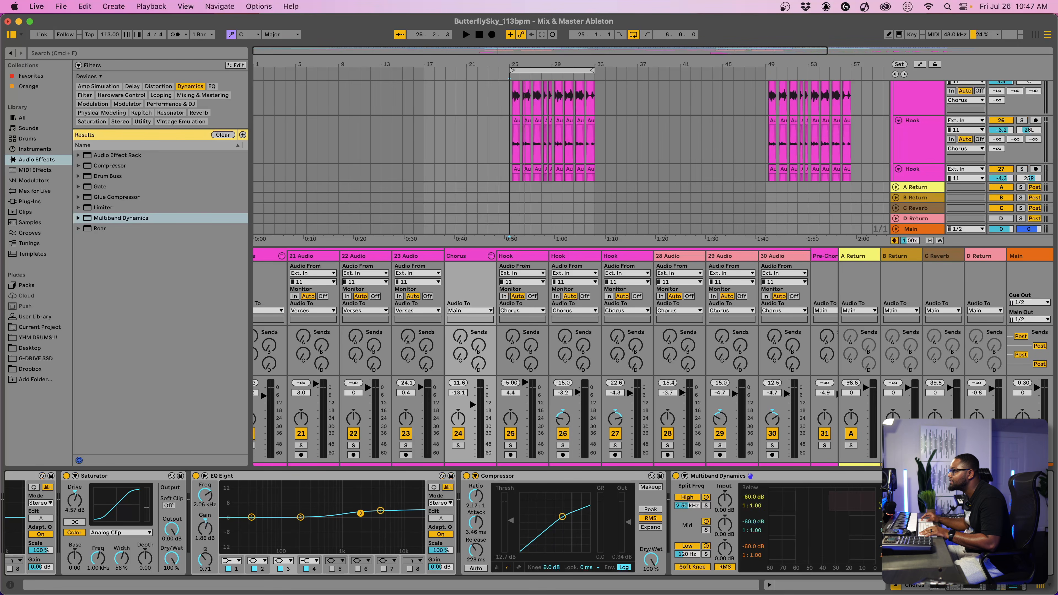
- Boost band 2 of the Chorus group's second EQ Eight by 1.86 dB at 190 Hz while the loop plays
key("space")
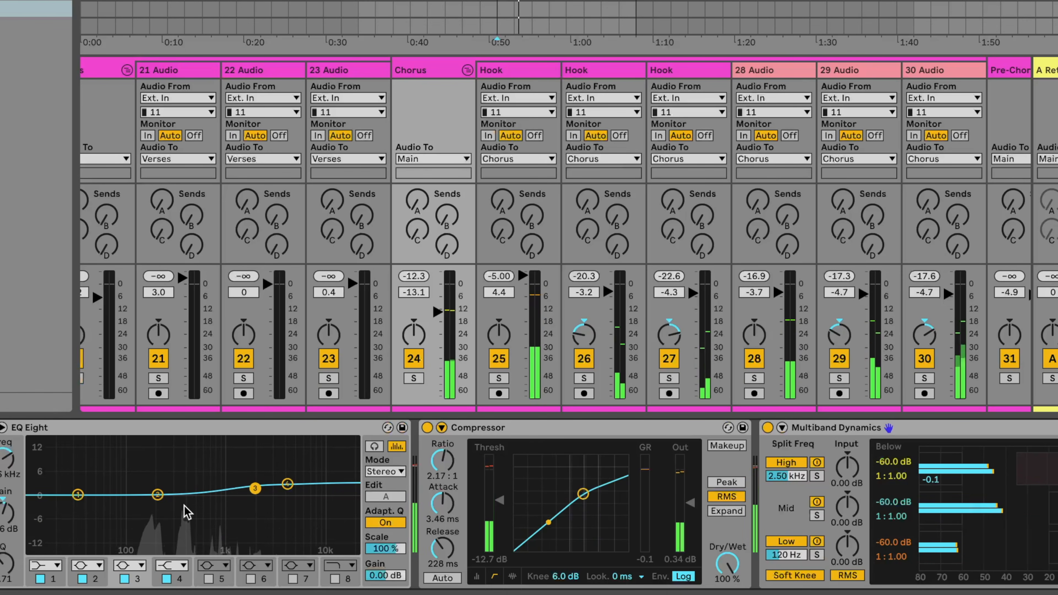
left_click_drag(158, 495, 154, 488)
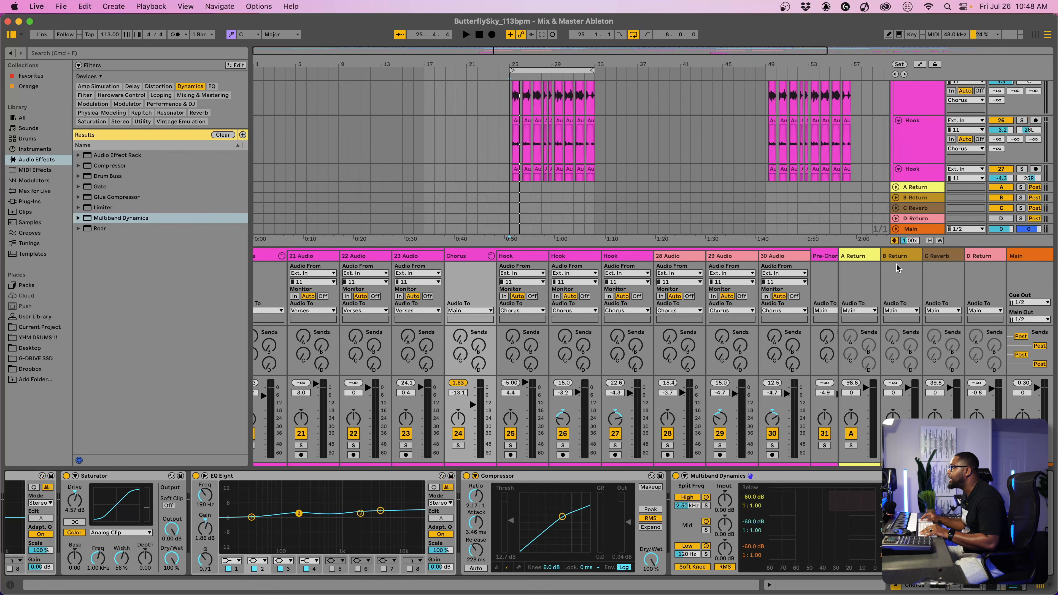
scroll(886, 268, "right", 2)
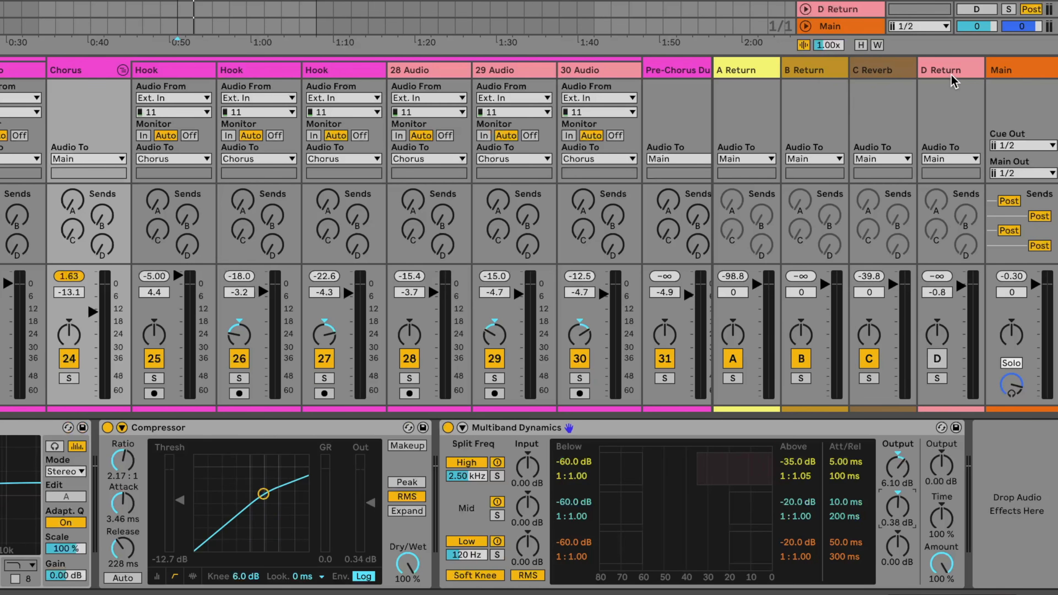
- Lengthen the decay of the Reverb on the C Reverb return to 4.76 s
left_click(884, 77)
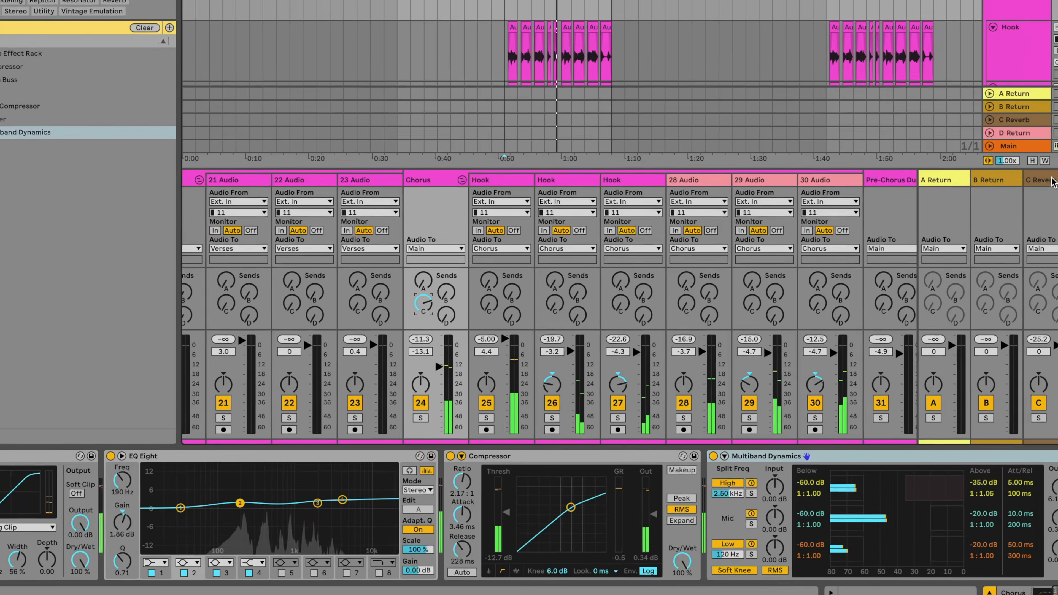
left_click(945, 252)
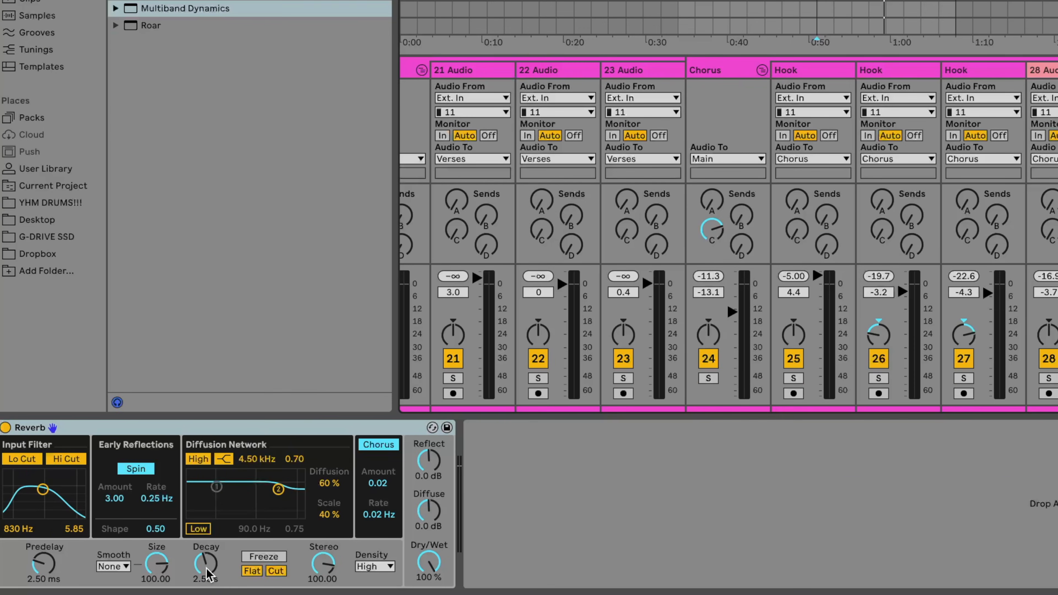
left_click_drag(207, 575, 207, 569)
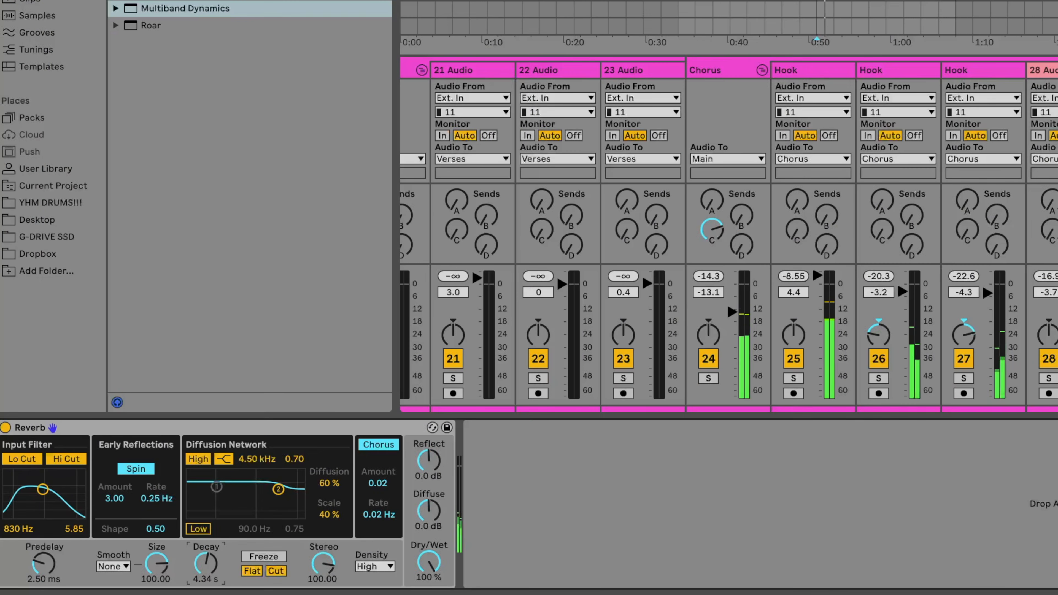
left_click_drag(211, 570, 211, 565)
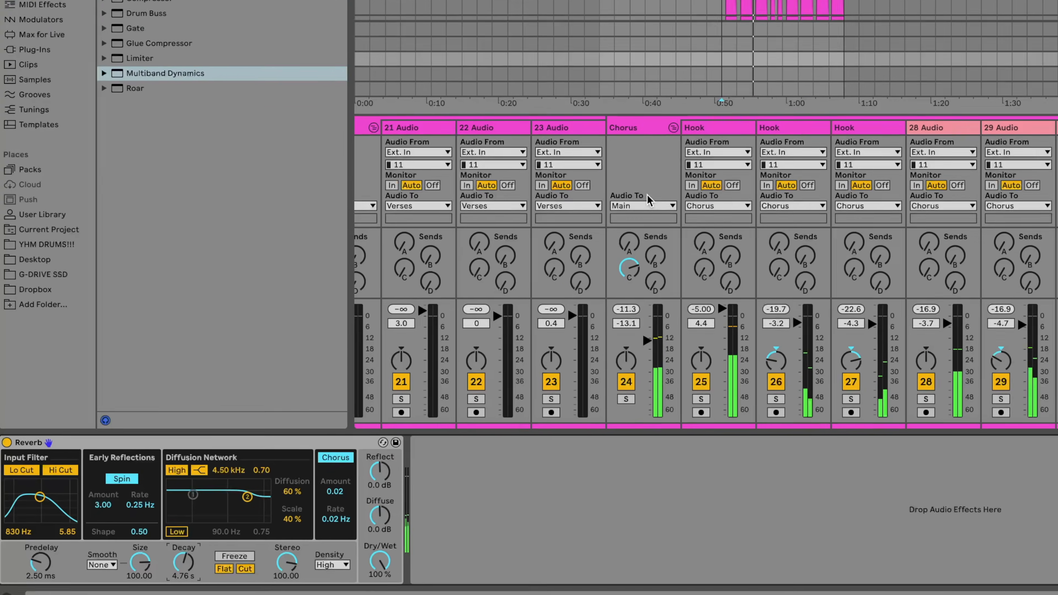
- Solo the Chorus group and set the input filter of the C return's Reverb to 504 Hz with a 5.76 width
left_click(643, 129)
key("s")
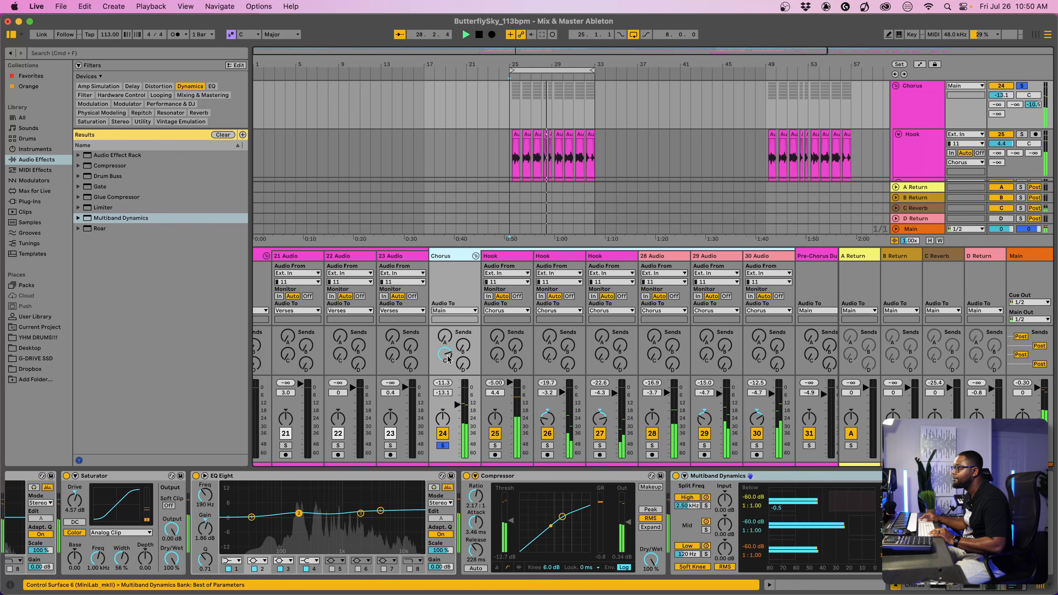
left_click(939, 256)
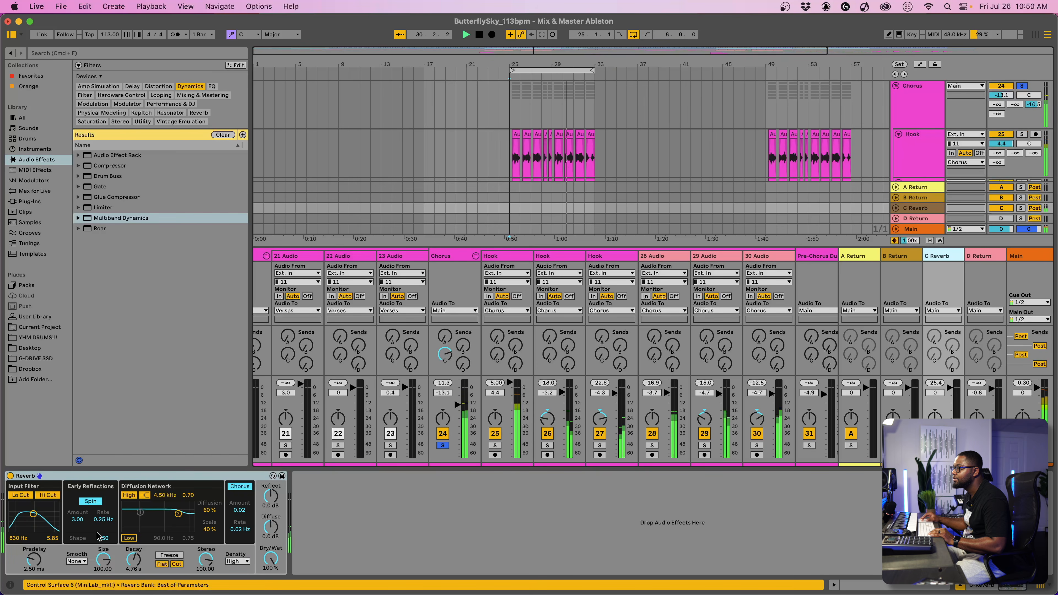
key("space")
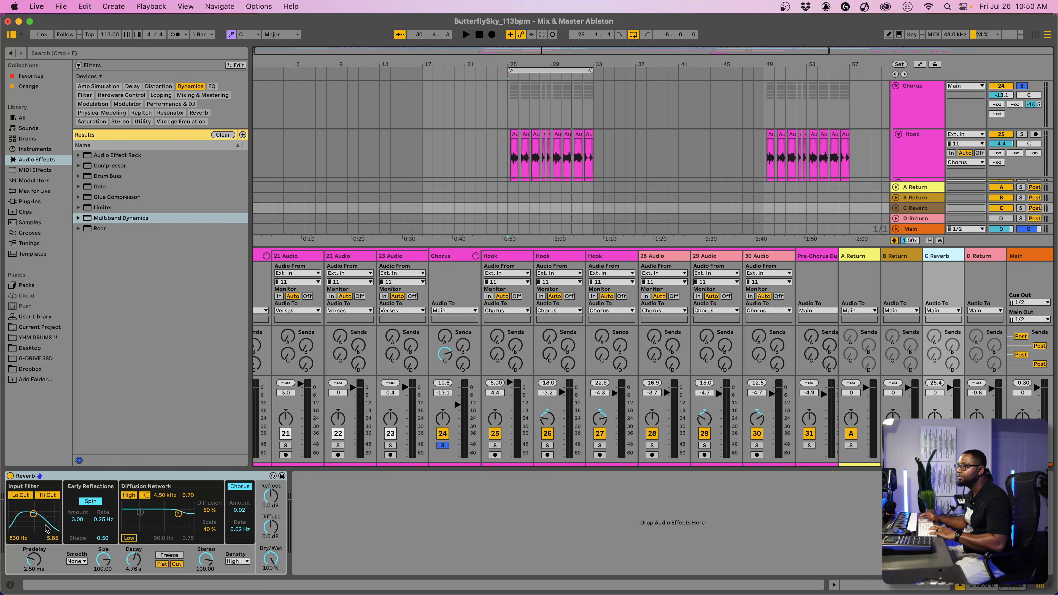
key("space")
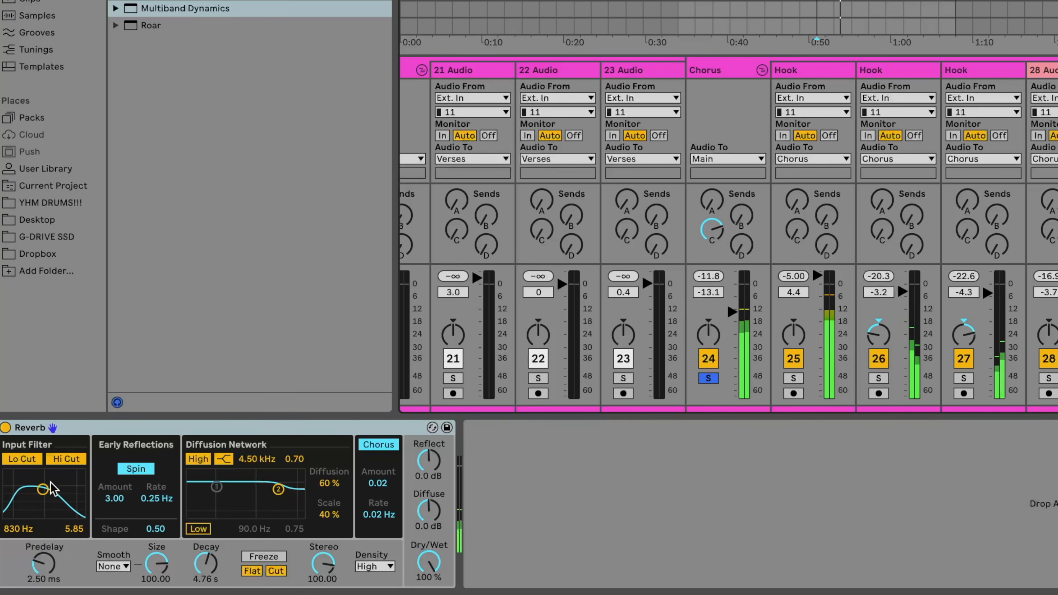
mouse_move(50, 483)
left_mouse_down()
mouse_move(67, 483)
mouse_move(36, 488)
left_mouse_up()
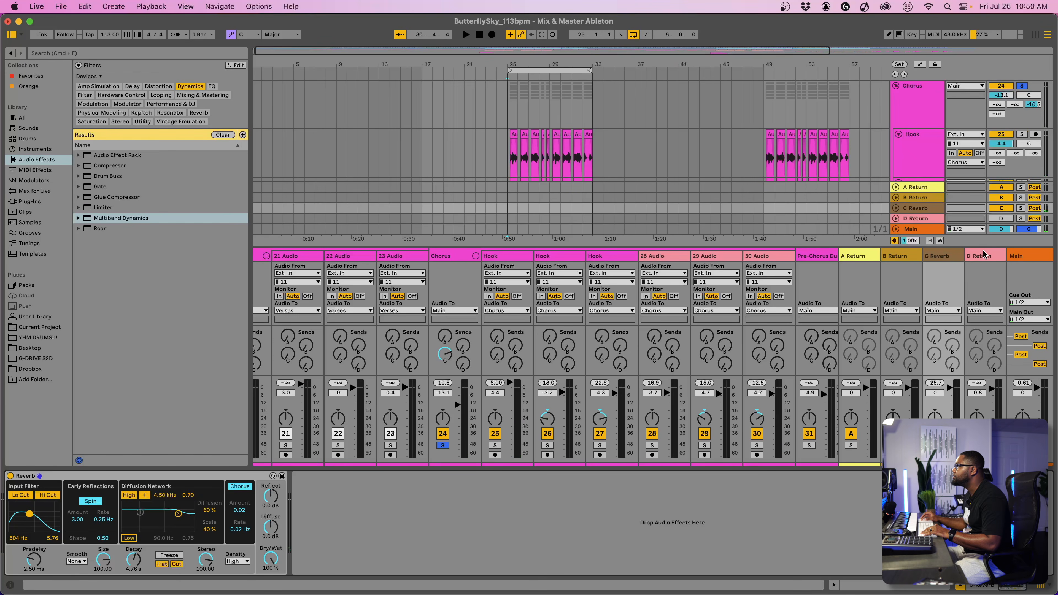
- Add a Delay from the delay effects to the D return and set its left synced time to 4
left_click(986, 256)
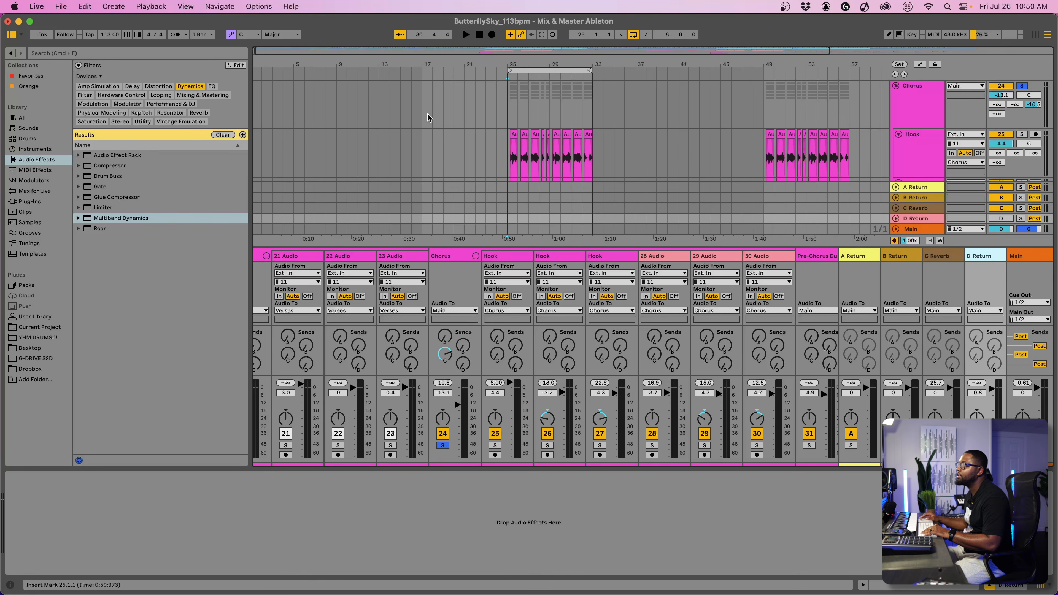
left_click(133, 86)
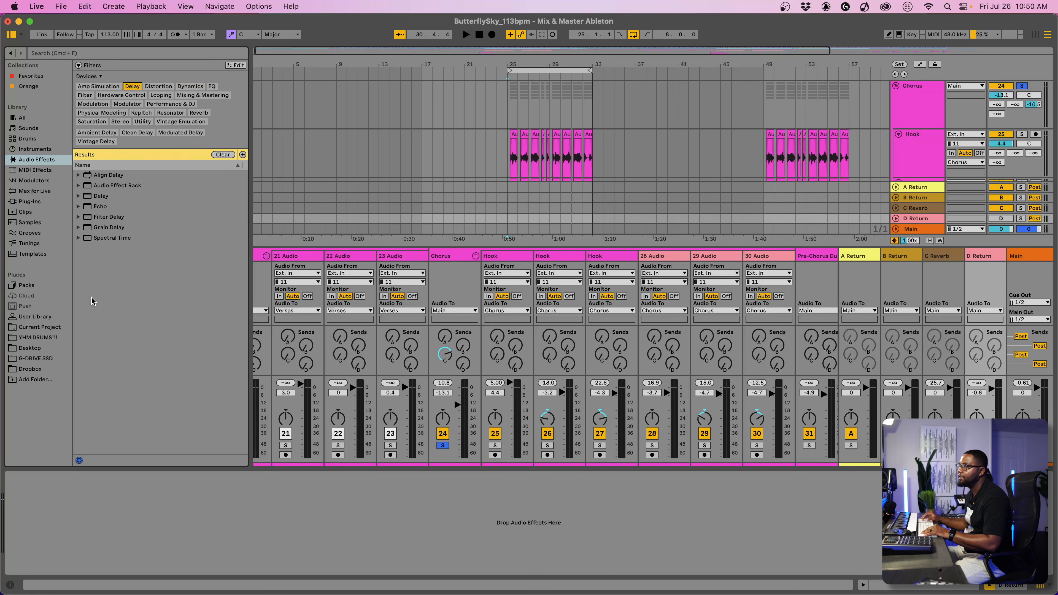
left_click(102, 197)
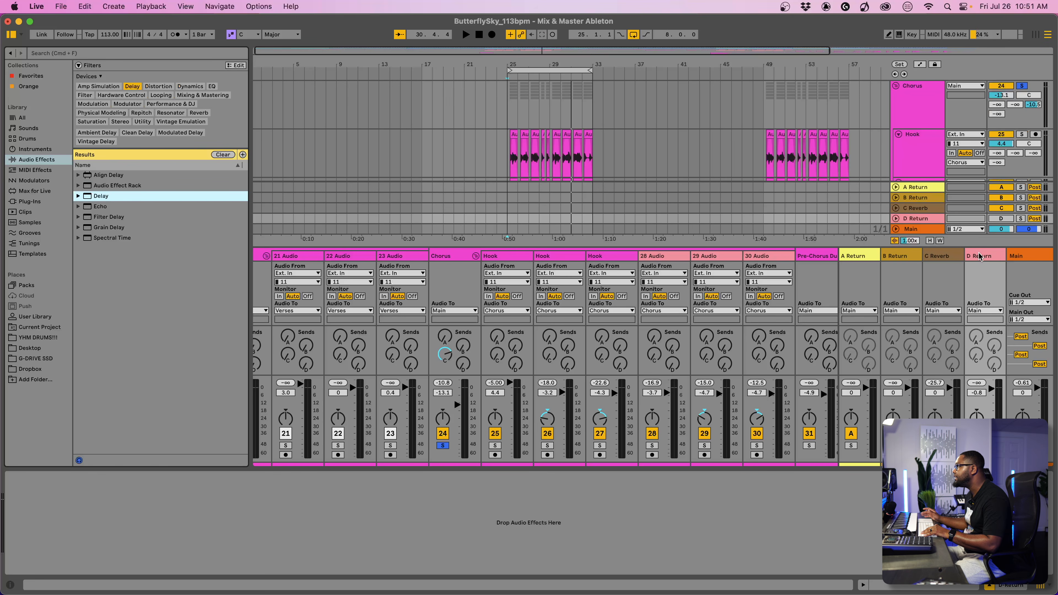
key("Return")
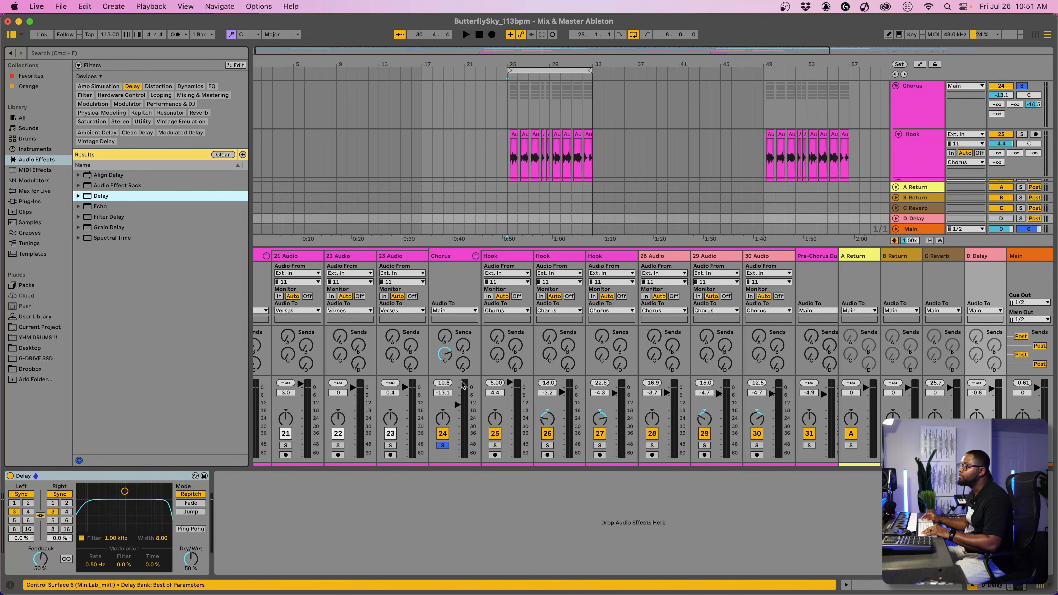
left_click(29, 512)
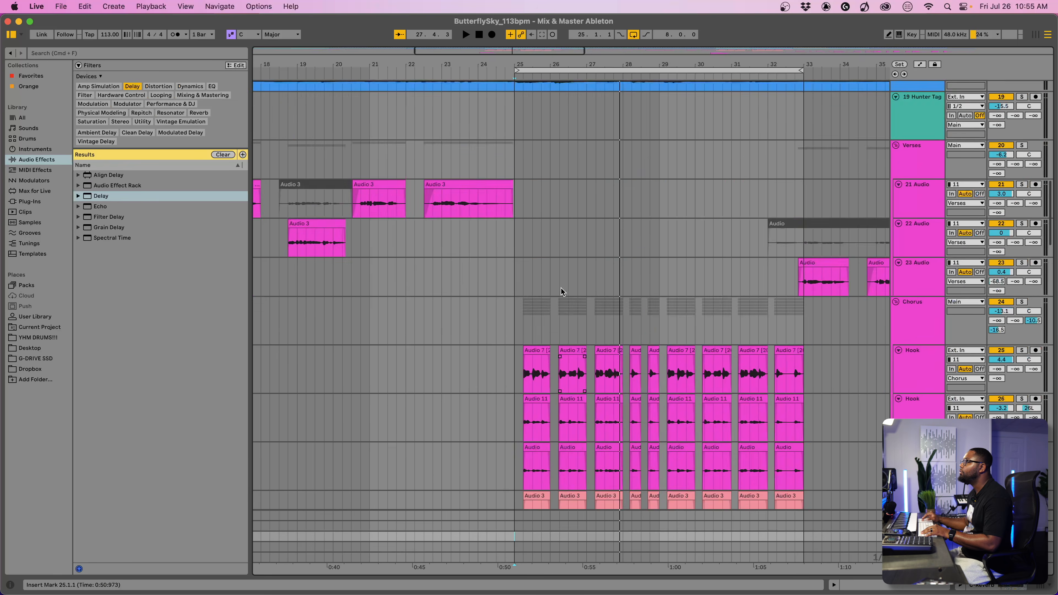
- Look through the Chorus, Pre-Chorus and Chorus BGVs tracks in the arrangement around bar 25
scroll(561, 288, "up", 5)
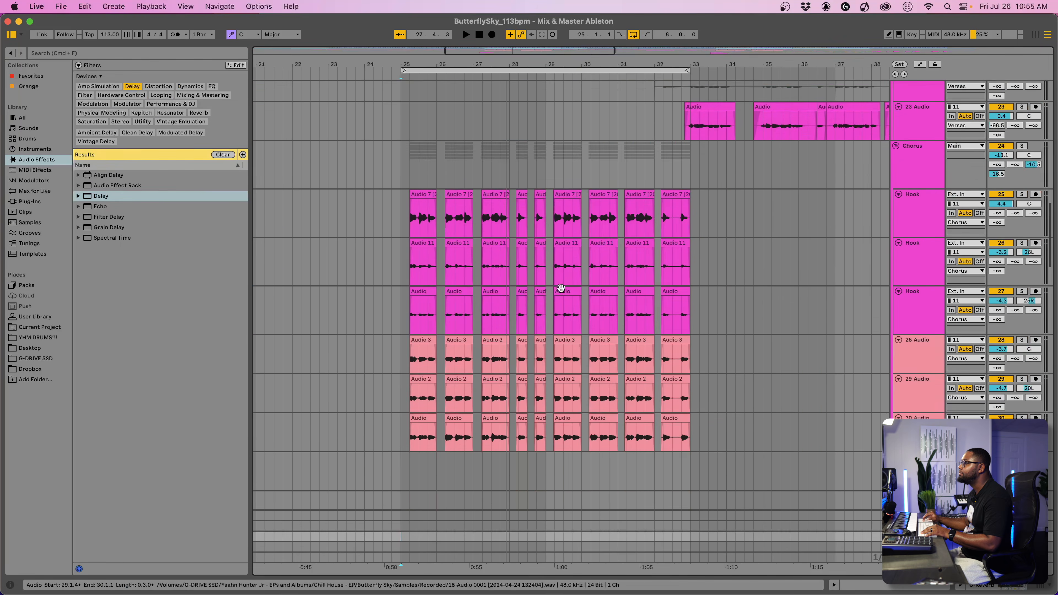
scroll(561, 287, "down", 5)
scroll(561, 287, "up", 5)
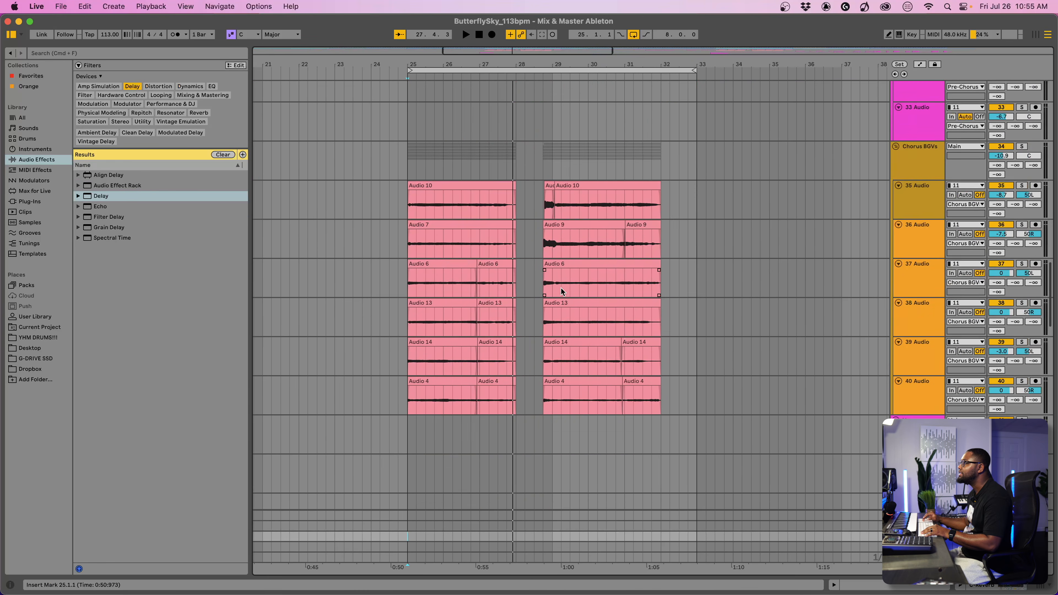
scroll(561, 288, "down", 6)
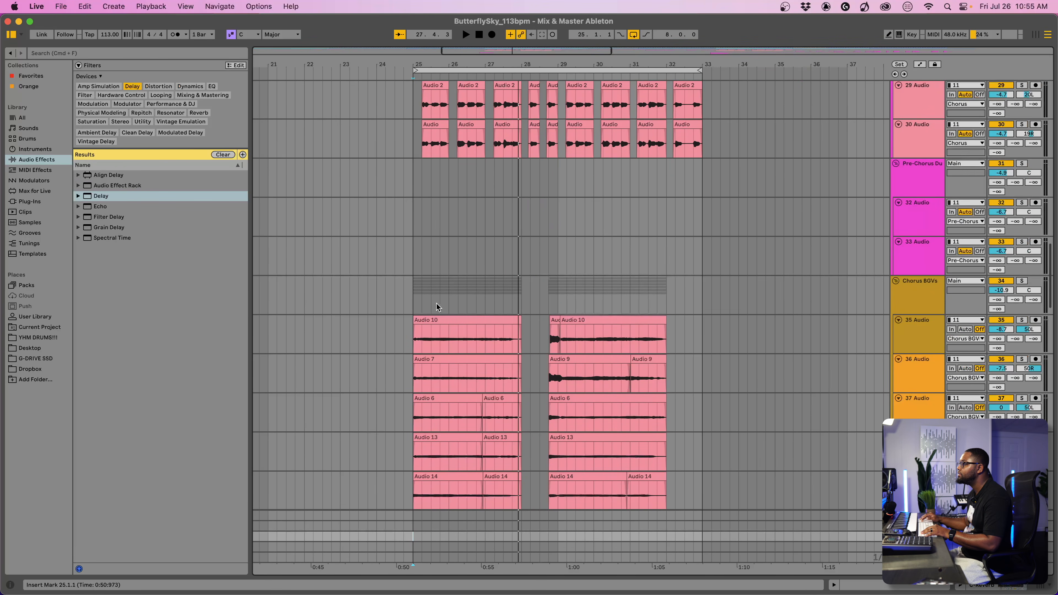
left_click(413, 295)
key("space")
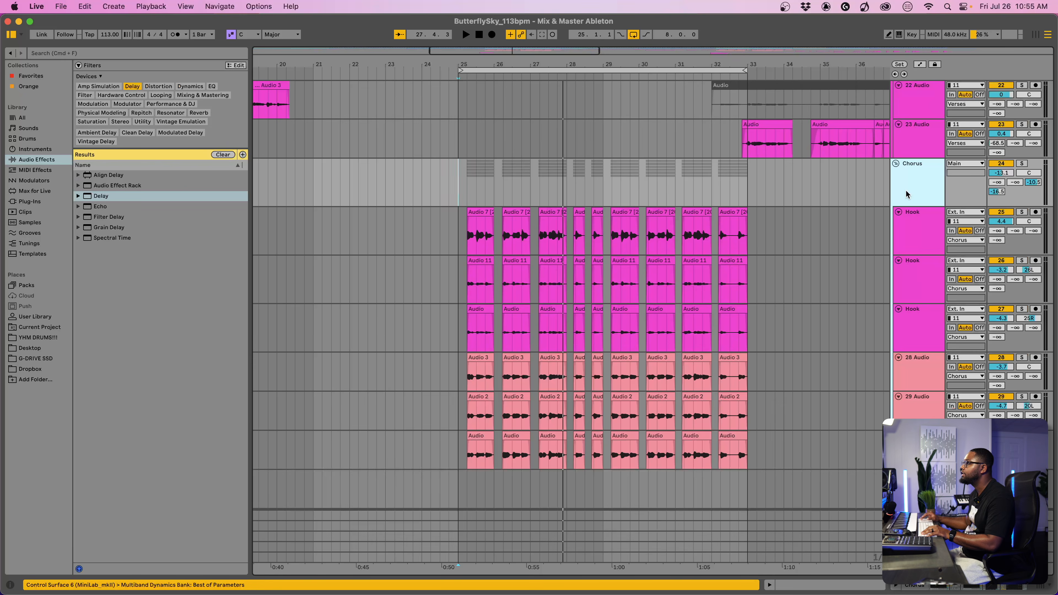
- Review the Chorus group's device chain and the Chorus BGVs tracks in the mixer
double_click(905, 189)
scroll(553, 556, "left", 5)
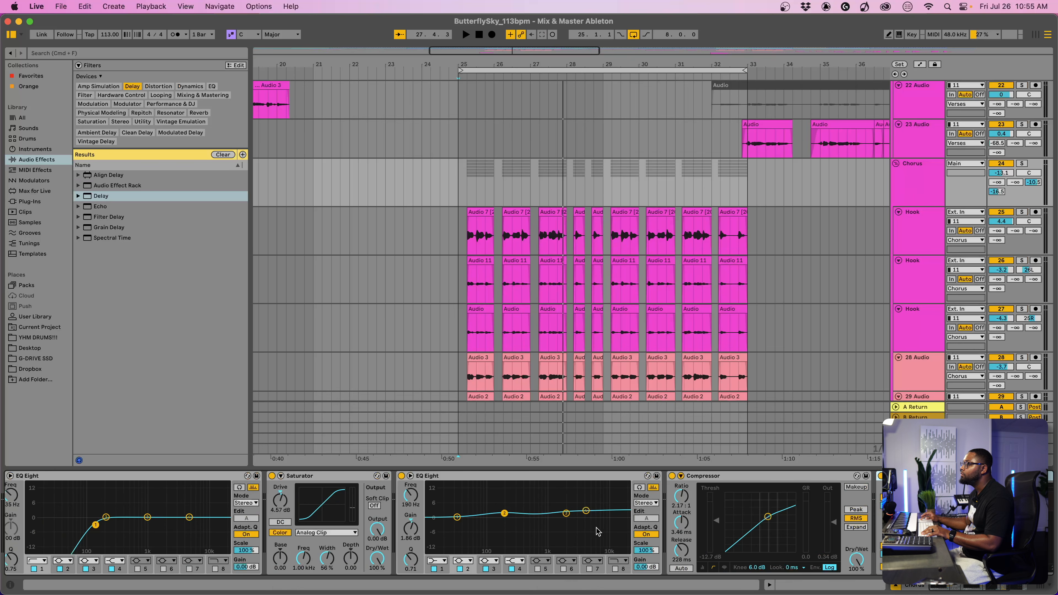
scroll(574, 542, "right", 5)
scroll(598, 532, "left", 5)
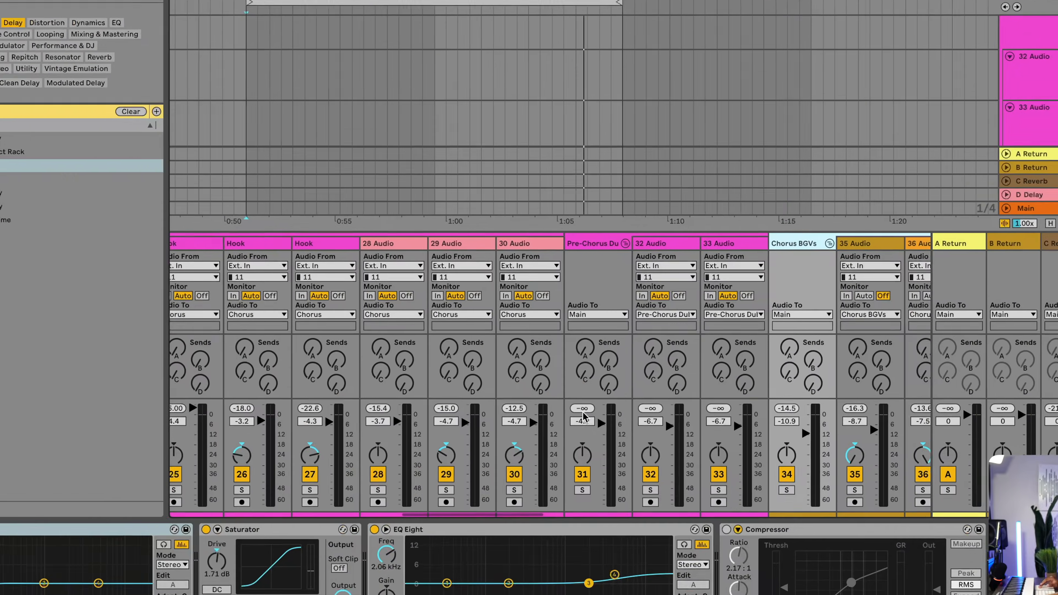
scroll(574, 464, "right", 5)
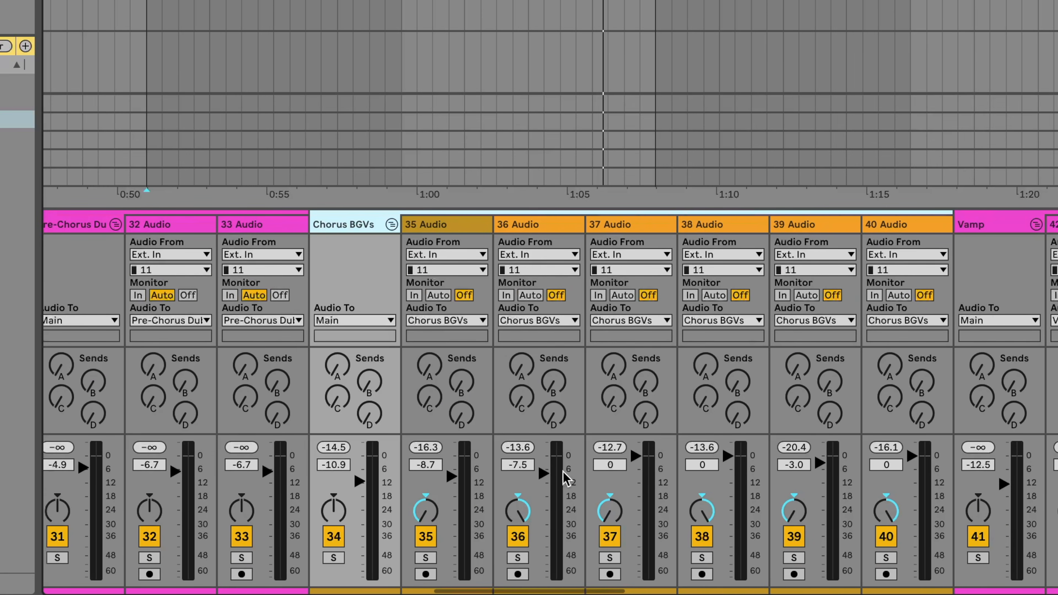
- Compare the levels and panning of the Chorus BGVs tracks with the neighbouring Pre-Chorus and Vamp tracks in the mixer
scroll(563, 500, "right", 3)
scroll(562, 500, "right", 1)
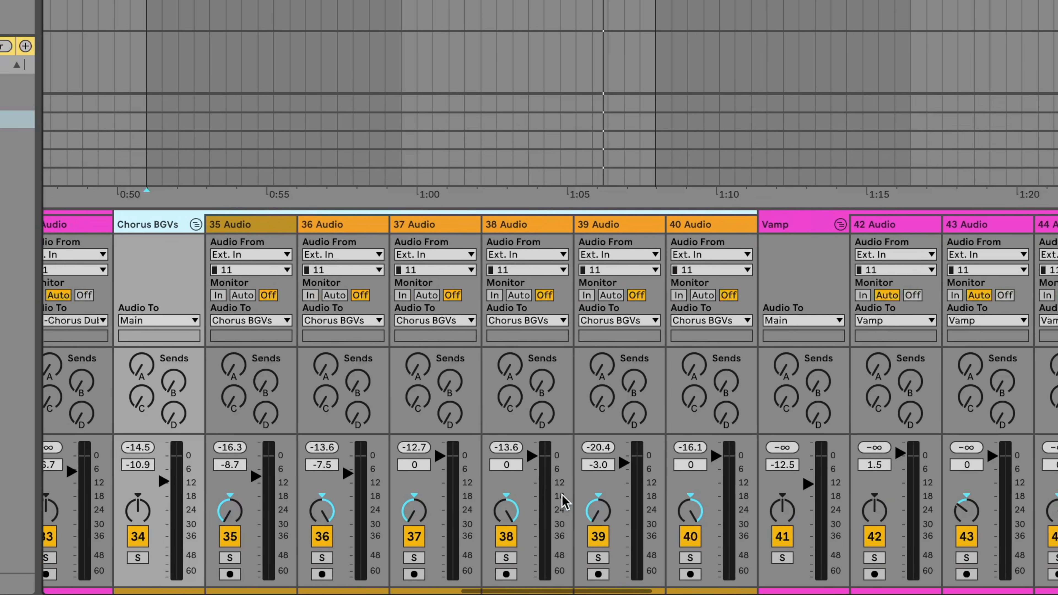
scroll(562, 500, "left", 5)
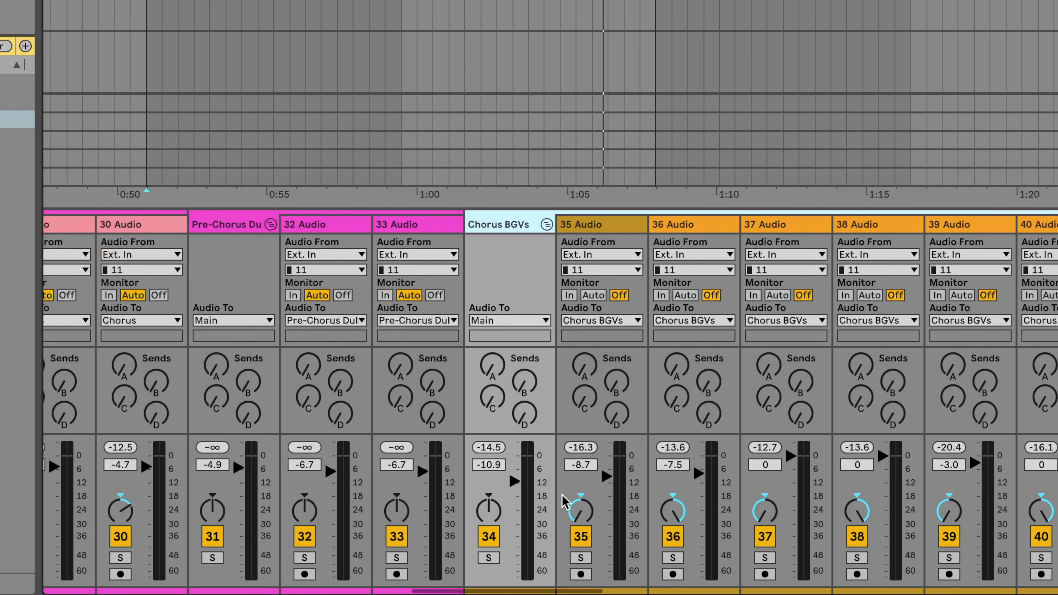
scroll(562, 500, "left", 3)
scroll(564, 502, "right", 3)
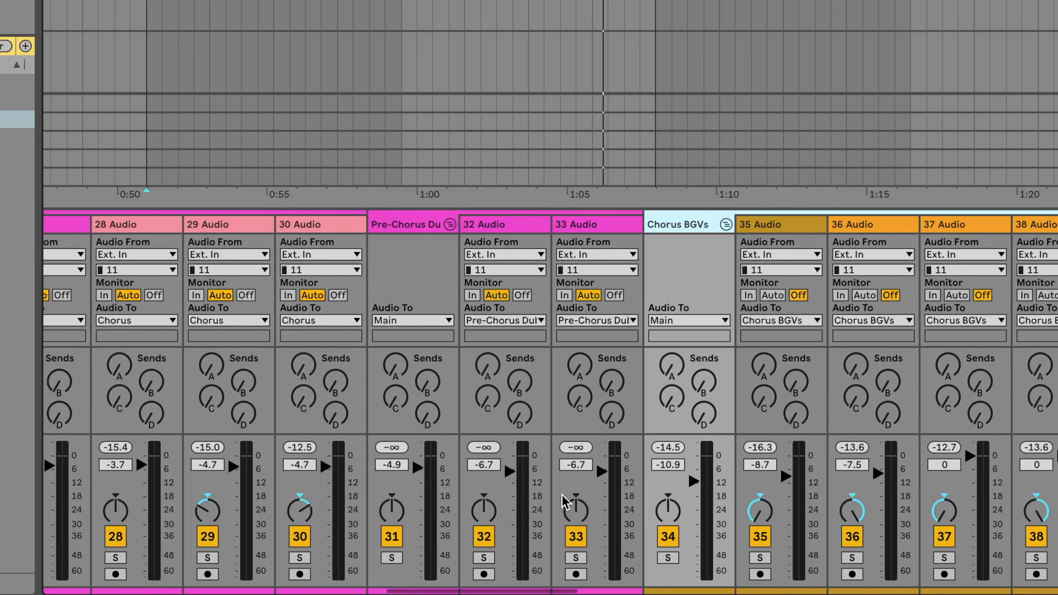
scroll(579, 502, "right", 2)
scroll(626, 508, "right", 1)
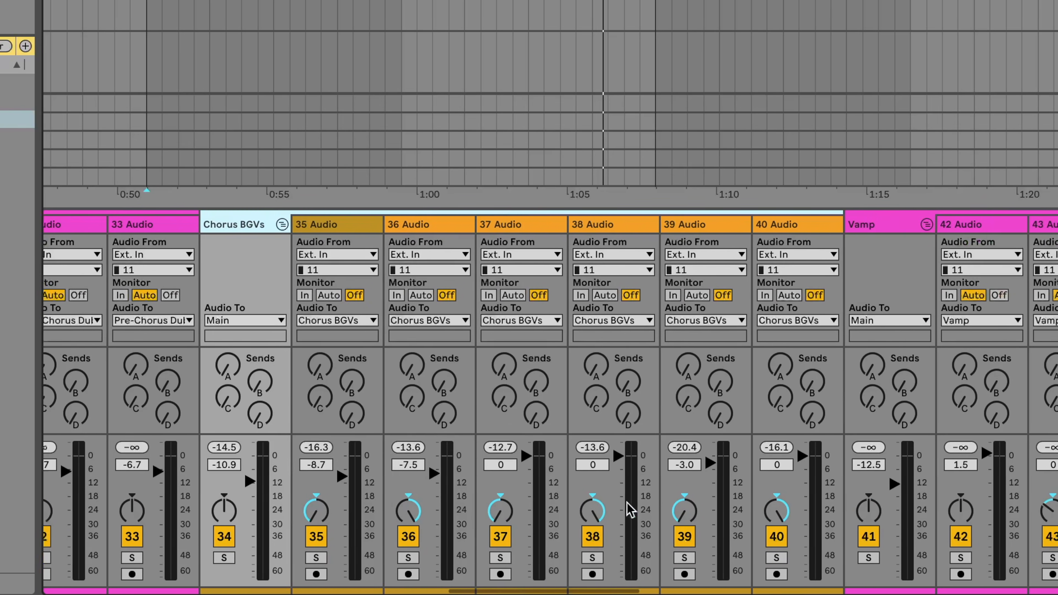
scroll(720, 489, "left", 2)
scroll(719, 489, "left", 8)
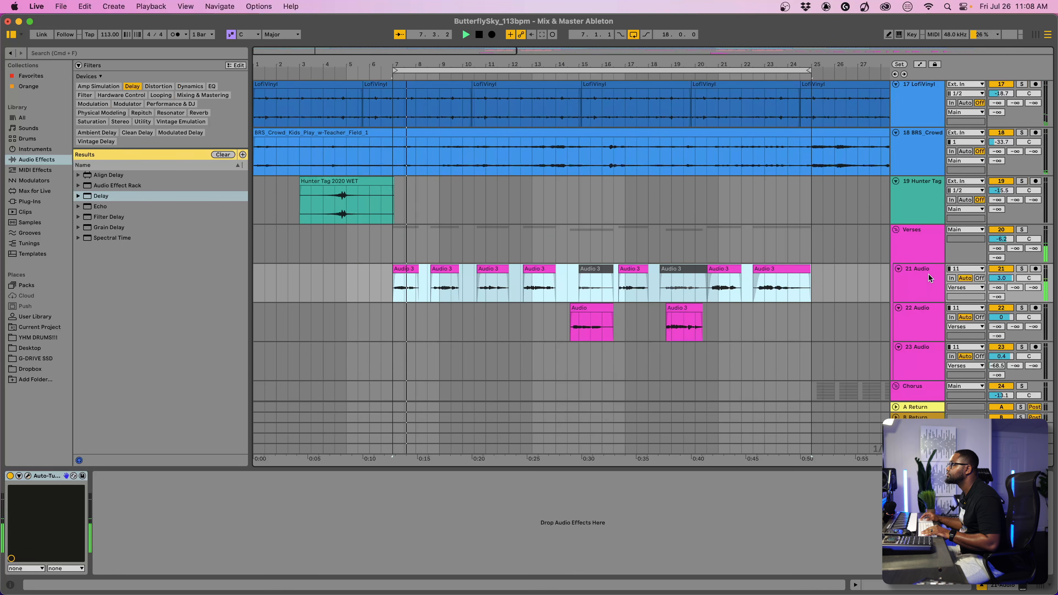
- Copy the Chorus group's device chain, from the first EQ Eight through Multiband Dynamics, to the Verses group
scroll(929, 279, "down", 5)
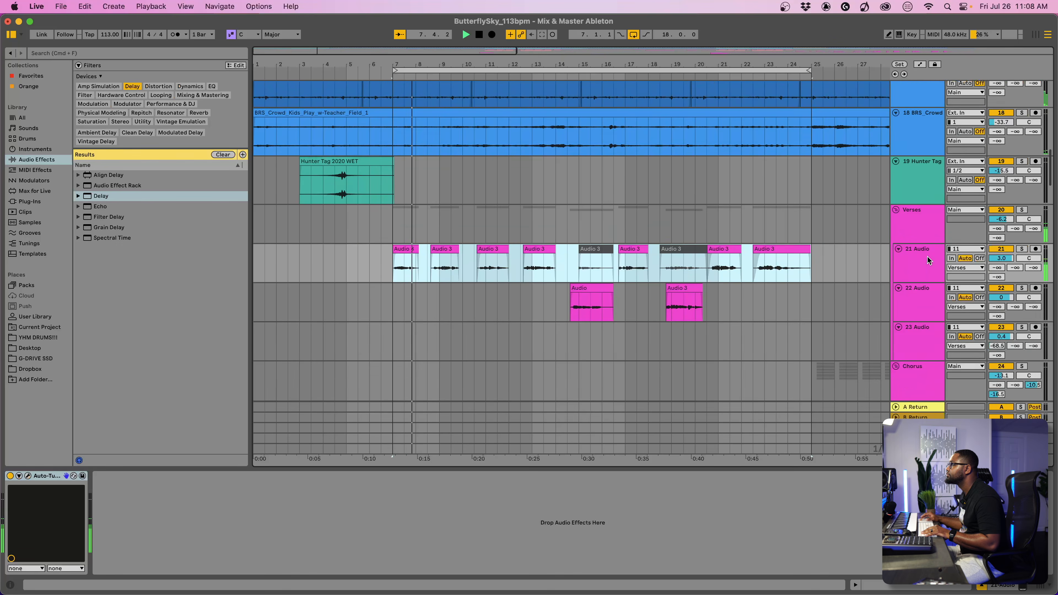
left_click(910, 320)
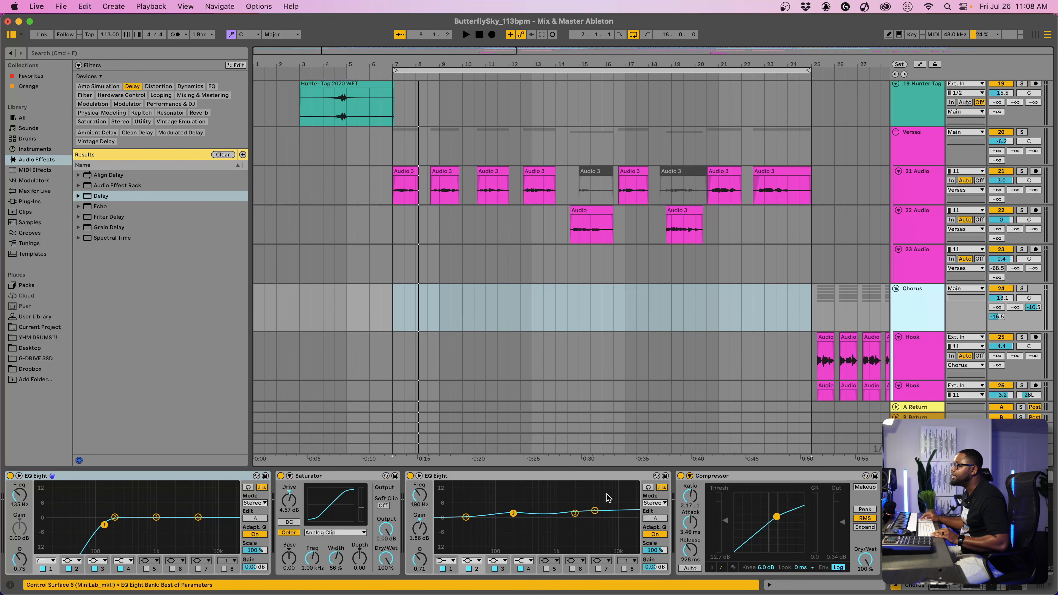
scroll(607, 497, "right", 5)
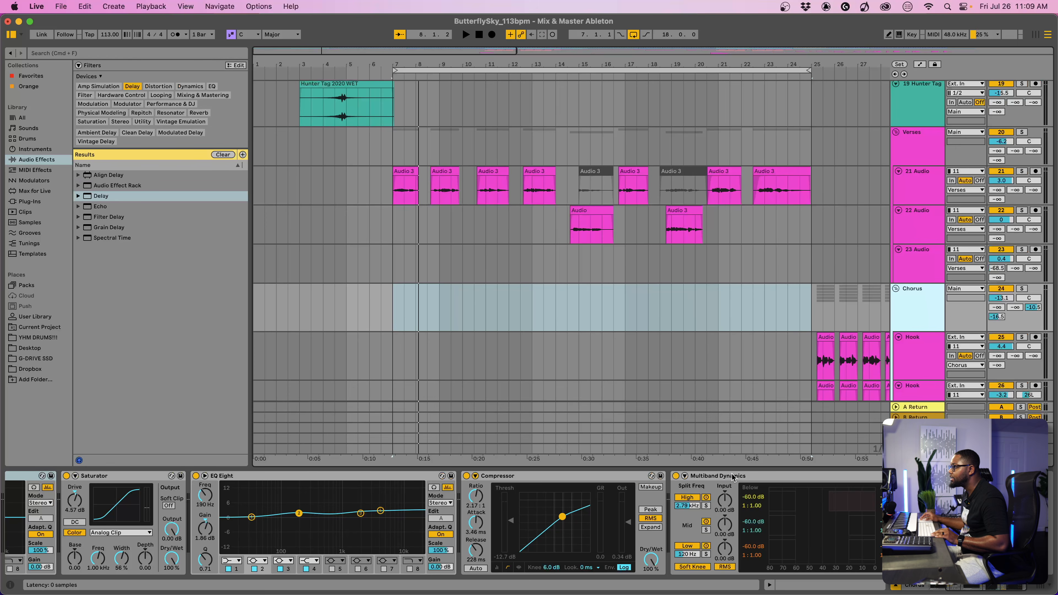
left_click(732, 476)
scroll(732, 475, "left", 5)
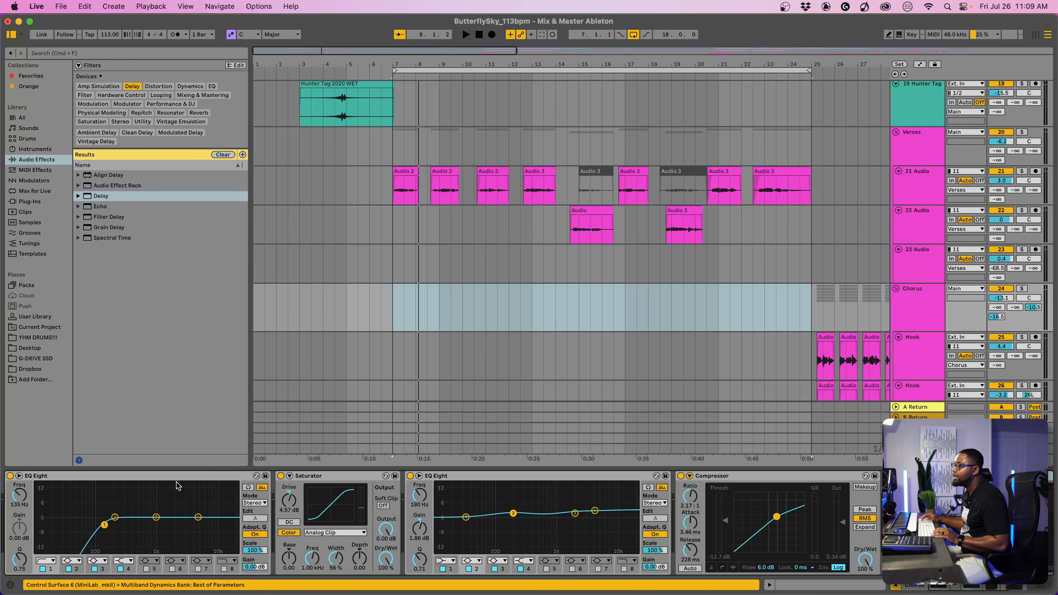
left_click(165, 475)
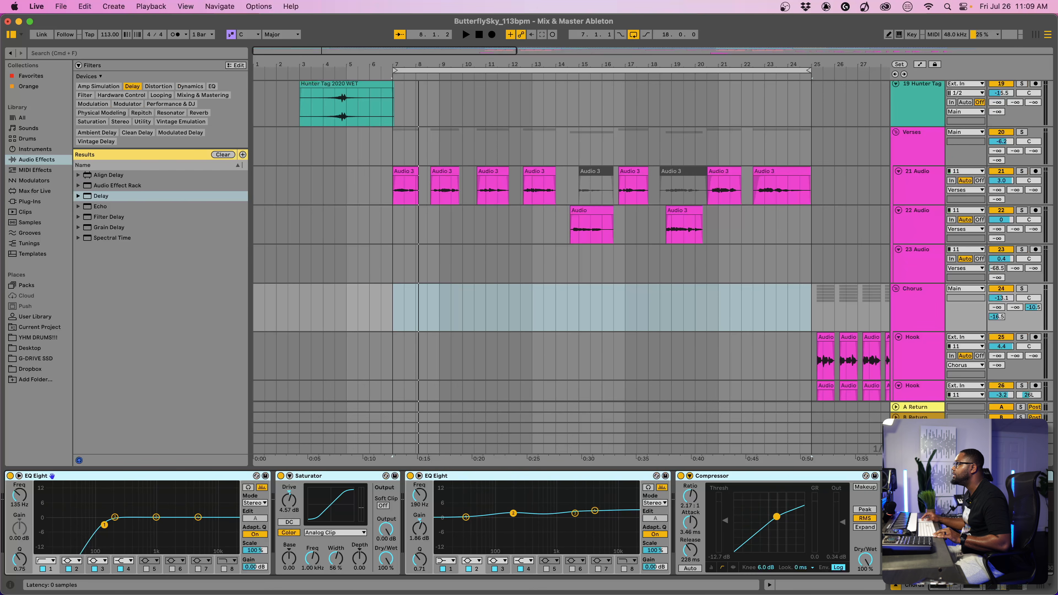
scroll(393, 228, "up", 4)
left_click(392, 229)
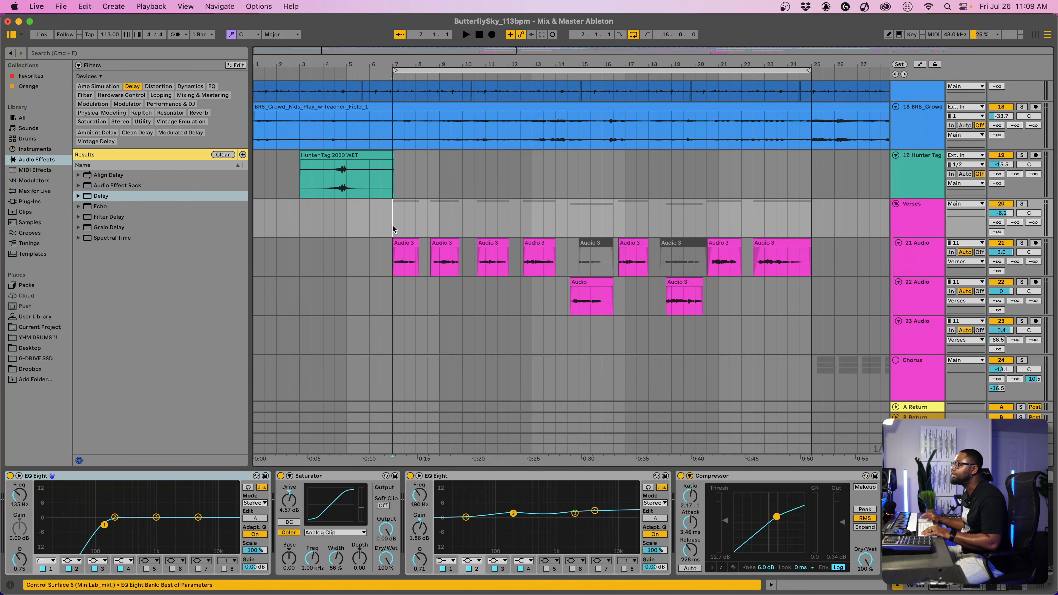
- Play back the Verses vocals from the start of the verse to hear the effect of the group's dynamics chain
key("space")
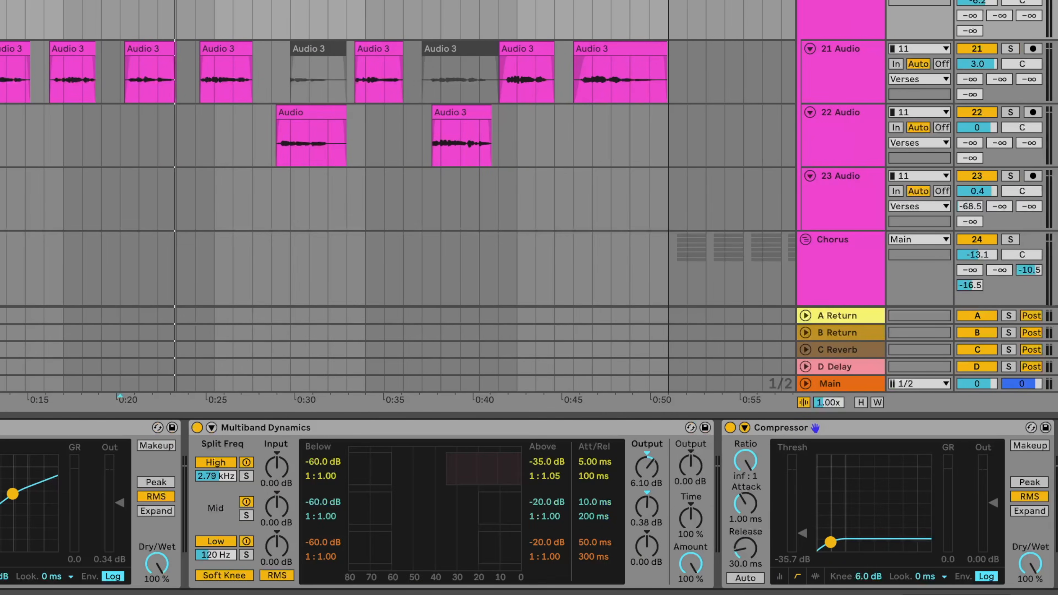
key("space")
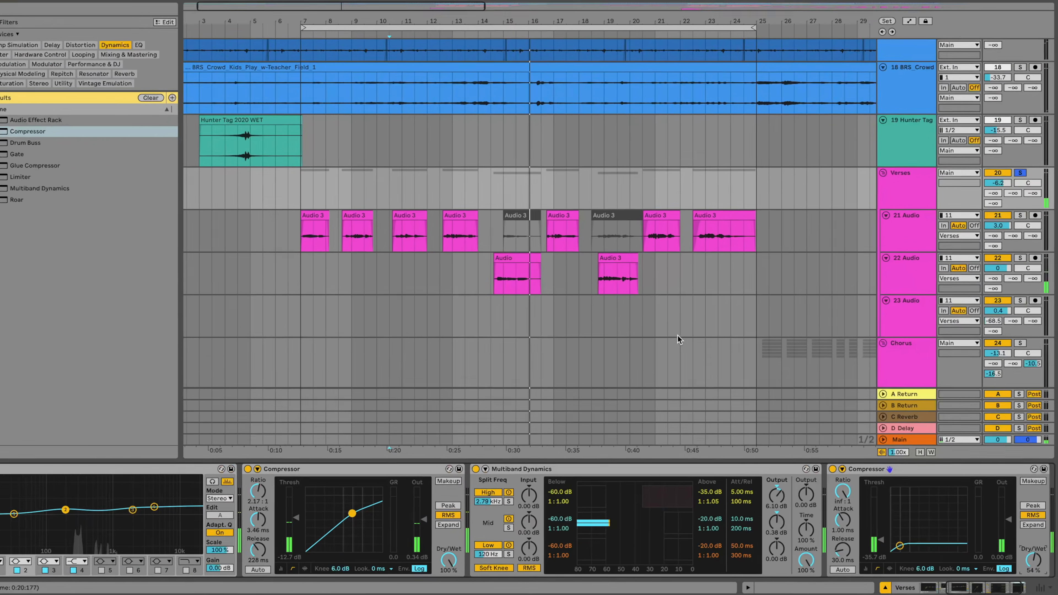
key("space")
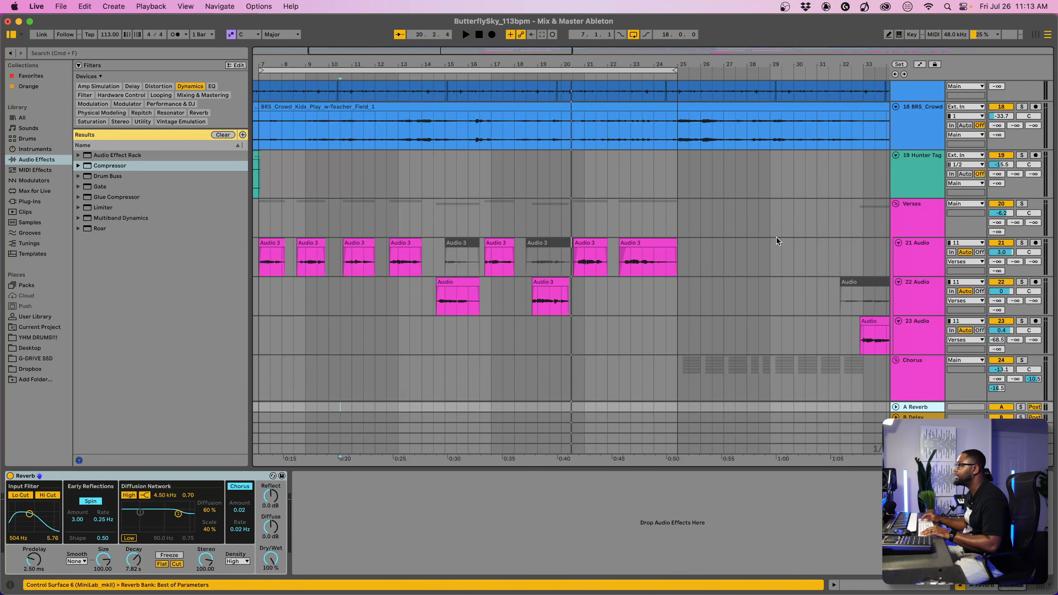
- Set the Verses group's send A to -14.4 dB and its send B to -36.0 dB
scroll(776, 241, "left", 5)
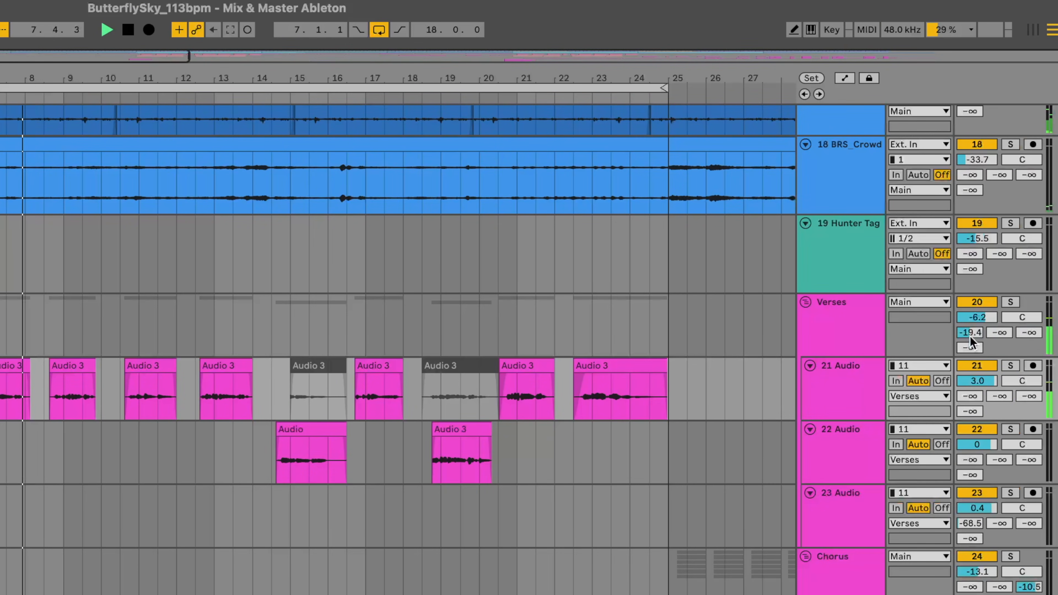
left_click(969, 334)
mouse_move(969, 332)
left_mouse_down()
mouse_move(969, 320)
mouse_move(969, 338)
left_mouse_up()
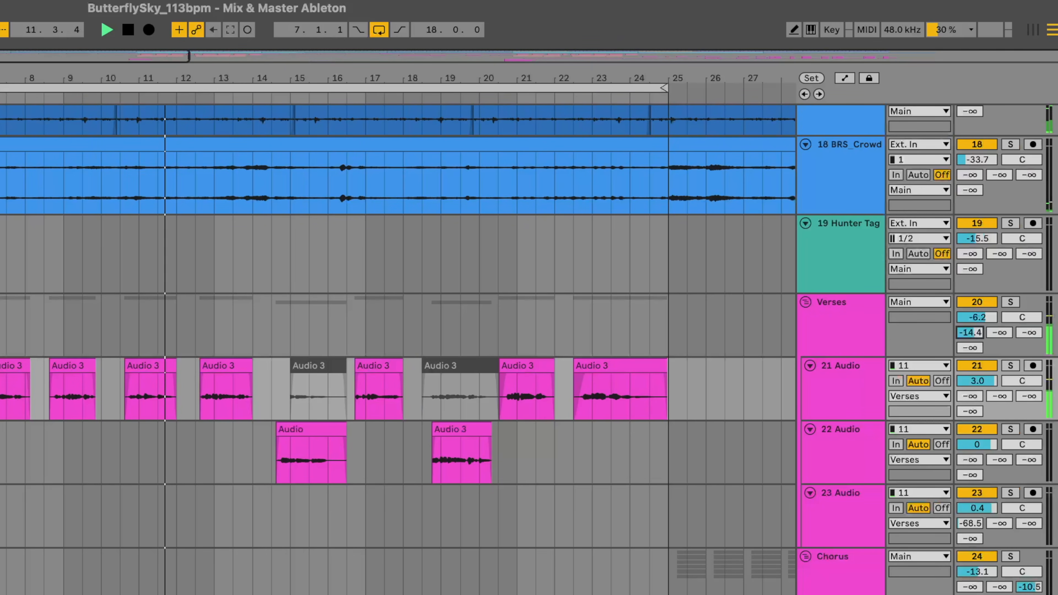
left_click_drag(992, 334, 993, 331)
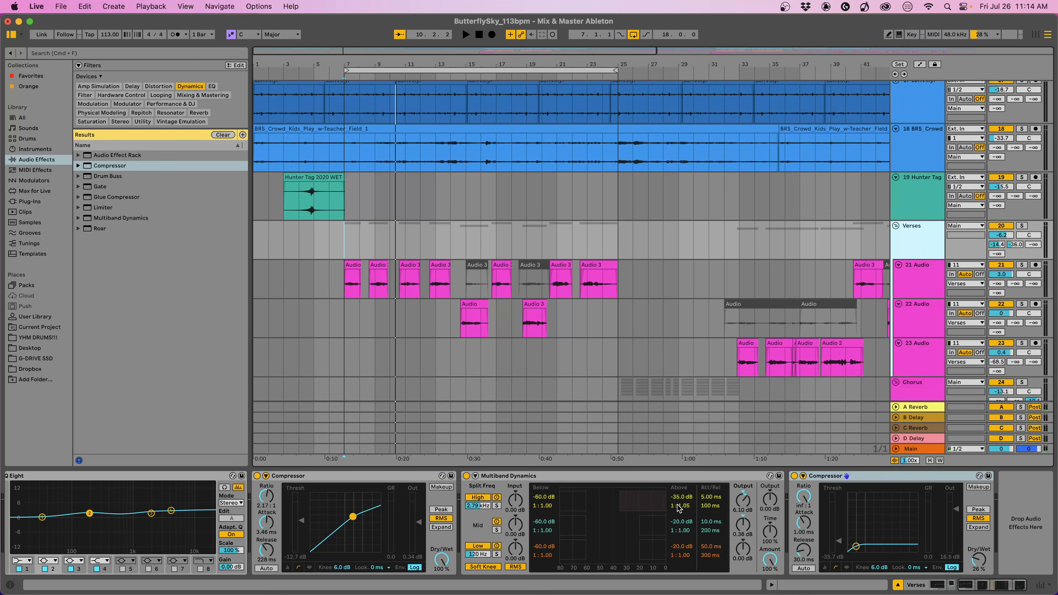
- During playback, set the high band's Above ratio in the Verses group's Multiband Dynamics to 1:1.56
key("space")
left_click_drag(679, 508, 679, 505)
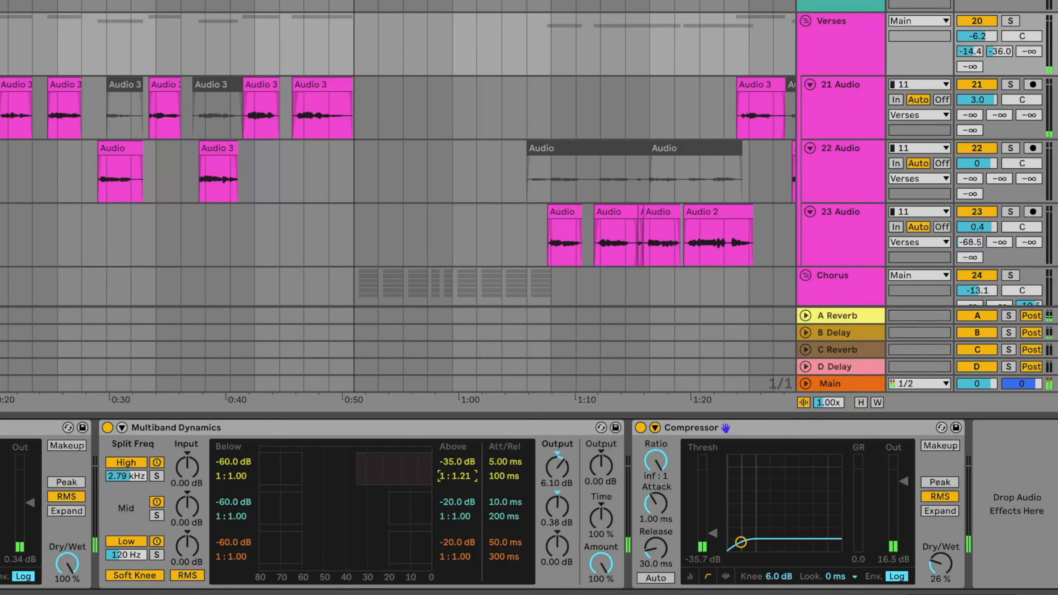
left_click_drag(457, 475, 456, 468)
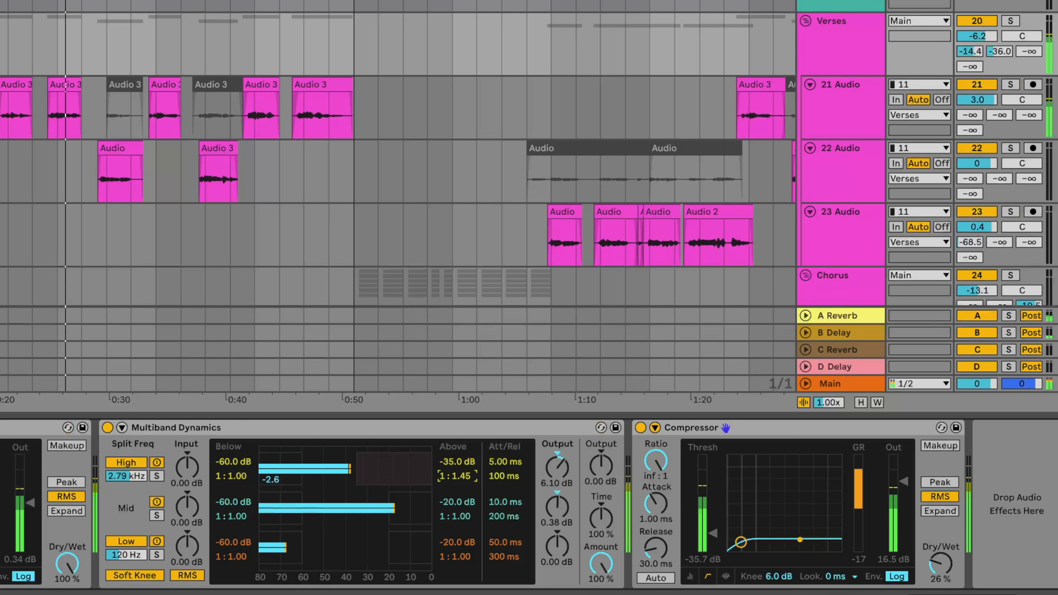
left_click_drag(450, 475, 451, 470)
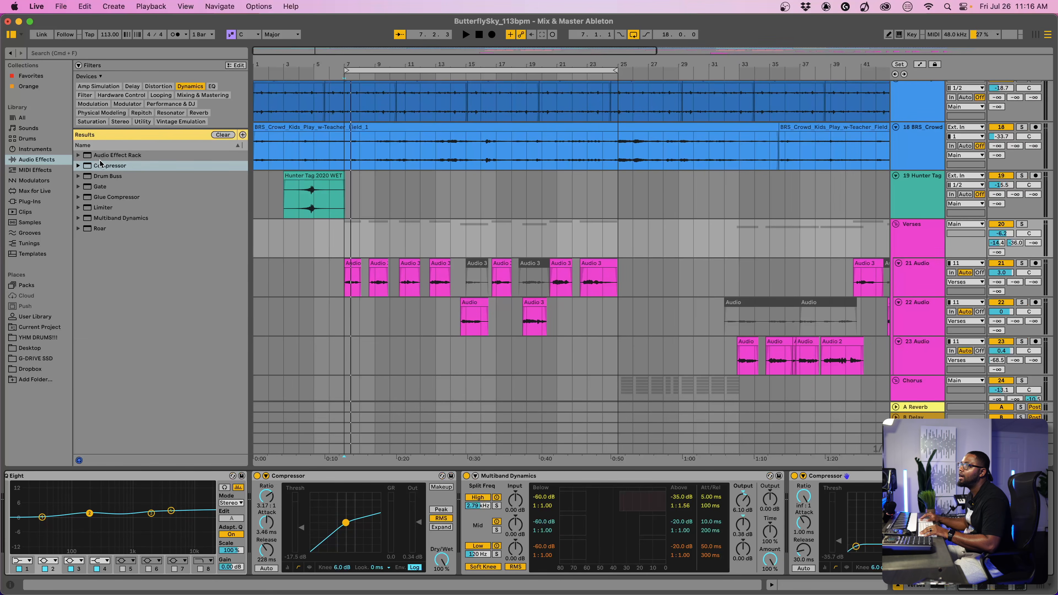
- Add a Saturator and a Limiter after the last Compressor at the end of the Verses group's device chain
left_click(96, 122)
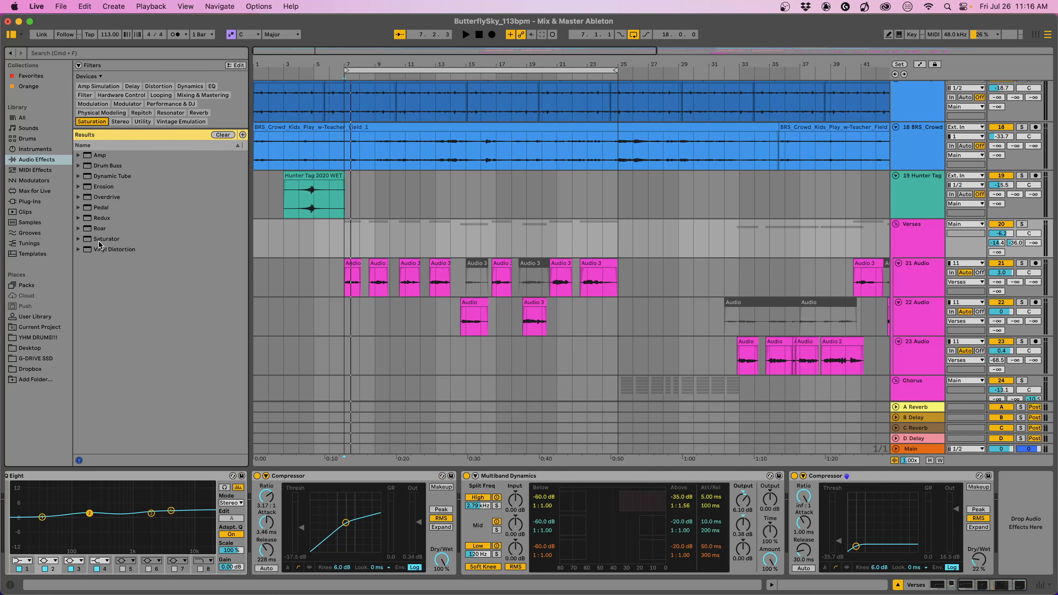
left_click_drag(100, 240, 608, 385)
left_click_drag(1030, 490, 1023, 509)
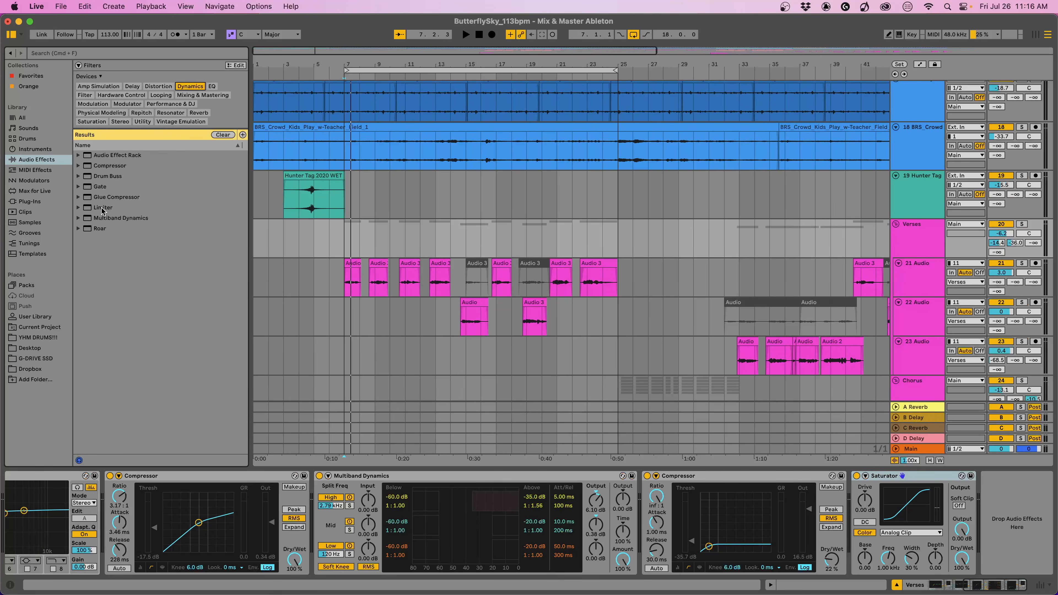
left_click_drag(102, 210, 641, 325)
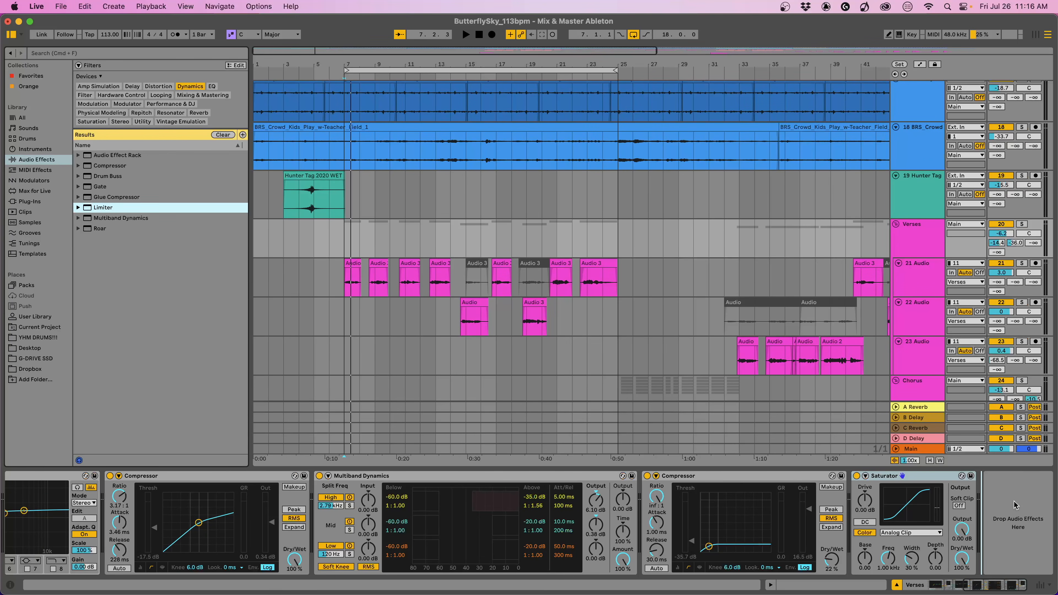
left_click_drag(1013, 505, 1015, 505)
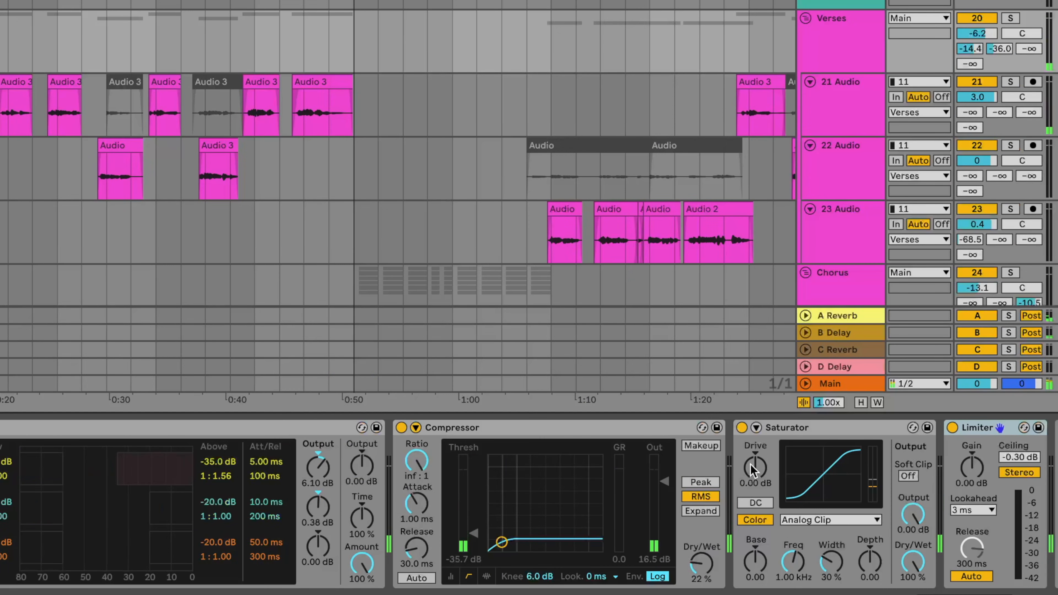
- Set the Verses Saturator's drive to 2.29 dB and dry/wet to 54%, and lower the Limiter's ceiling
left_click_drag(753, 470, 753, 466)
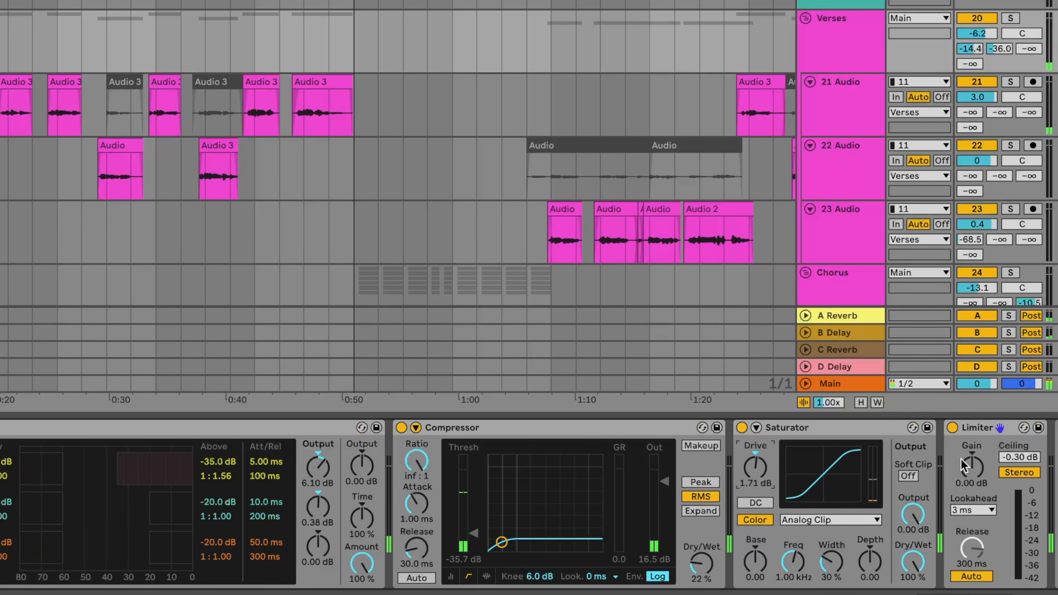
key("space")
mouse_move(755, 468)
left_mouse_down()
mouse_move(754, 446)
mouse_move(755, 485)
left_mouse_up()
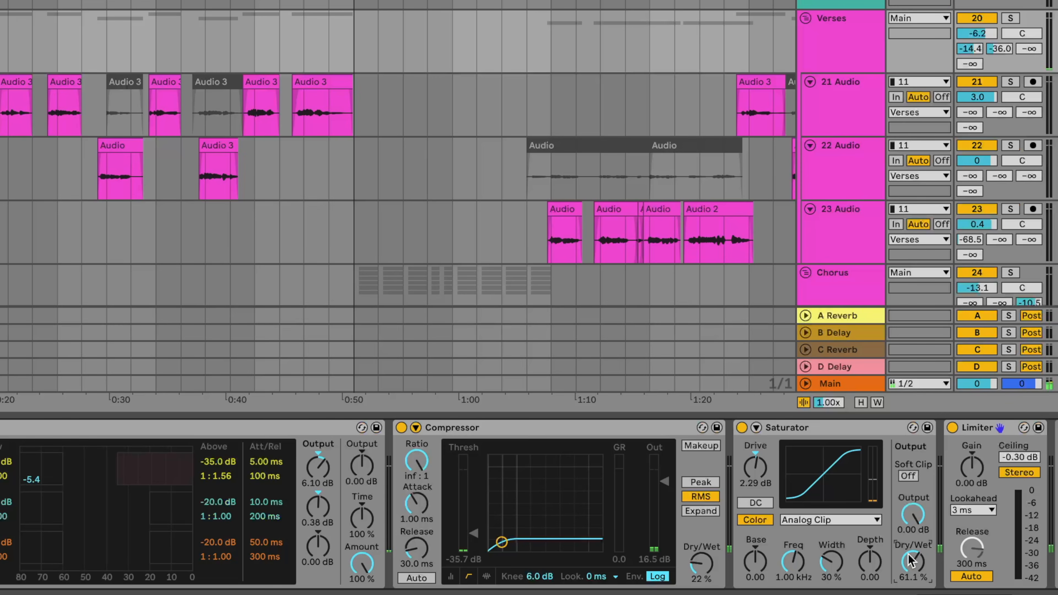
left_click_drag(910, 561, 911, 581)
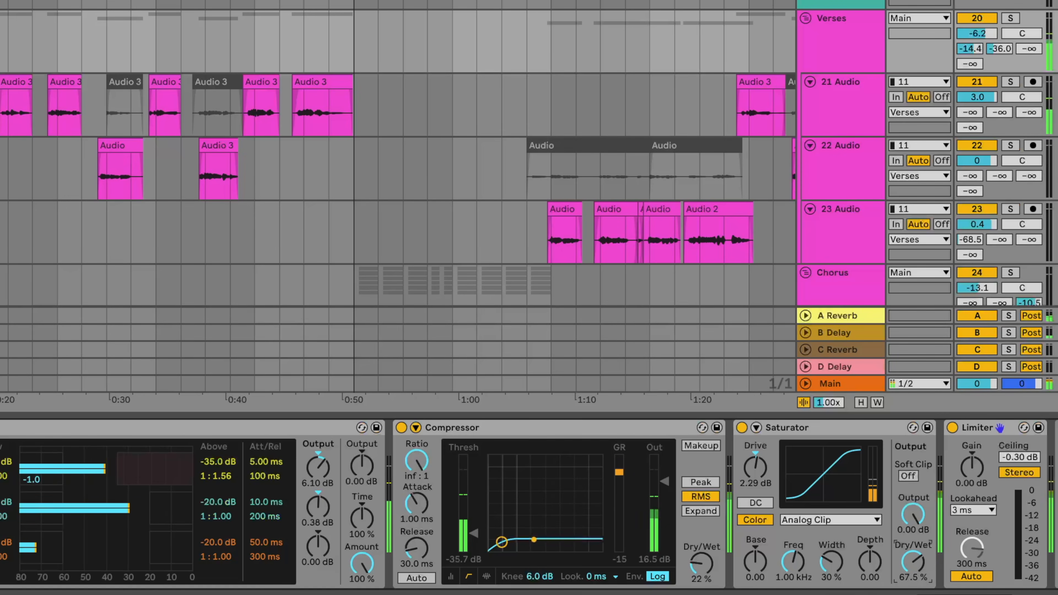
left_click_drag(912, 561, 912, 563)
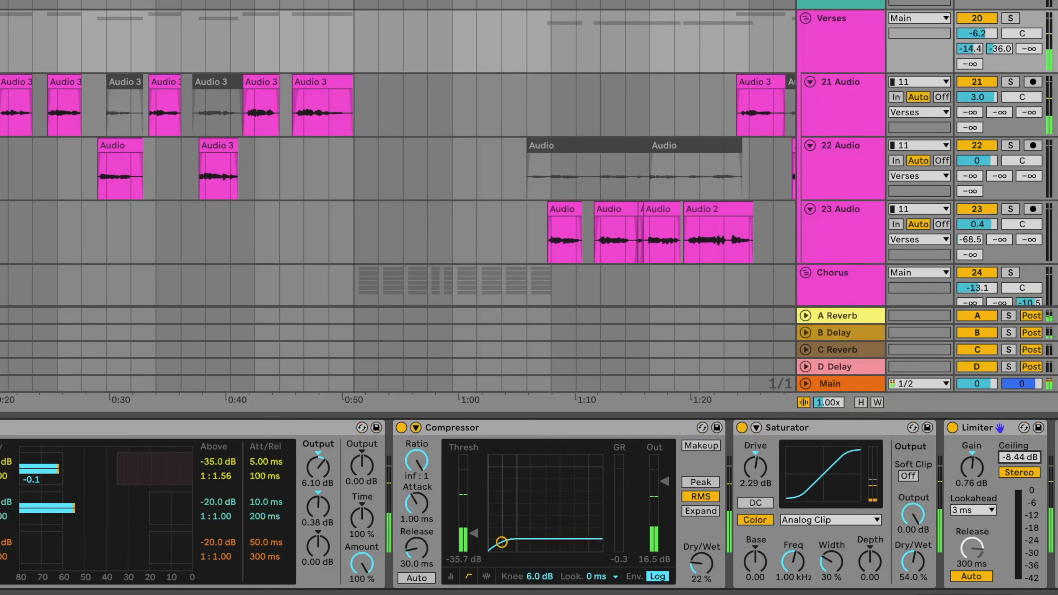
left_click_drag(1019, 457, 1018, 474)
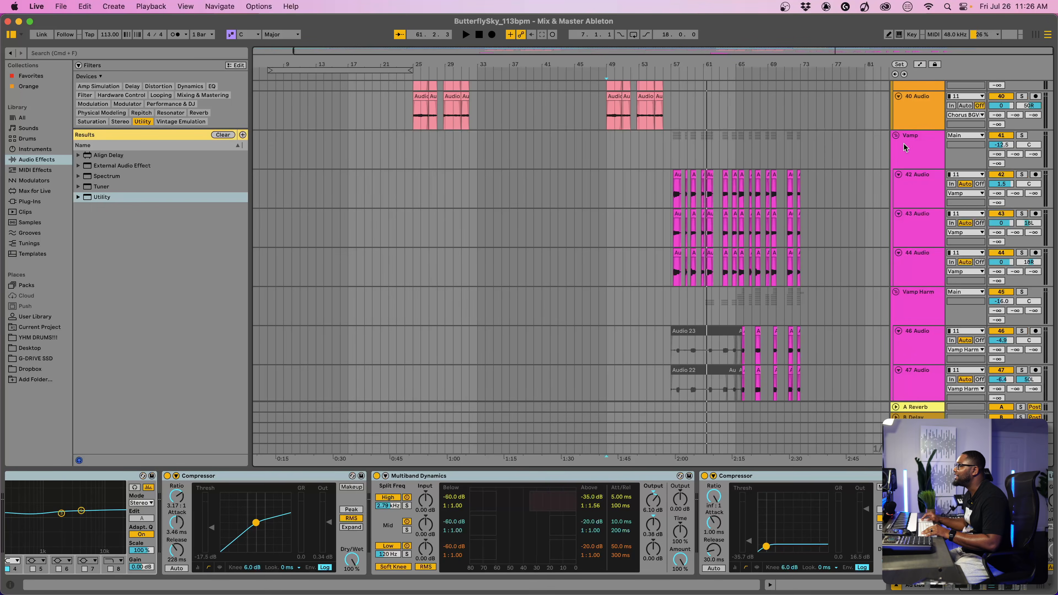
- Copy the Chorus group's whole effects chain, from the first EQ Eight through Multiband Dynamics
left_click(911, 144)
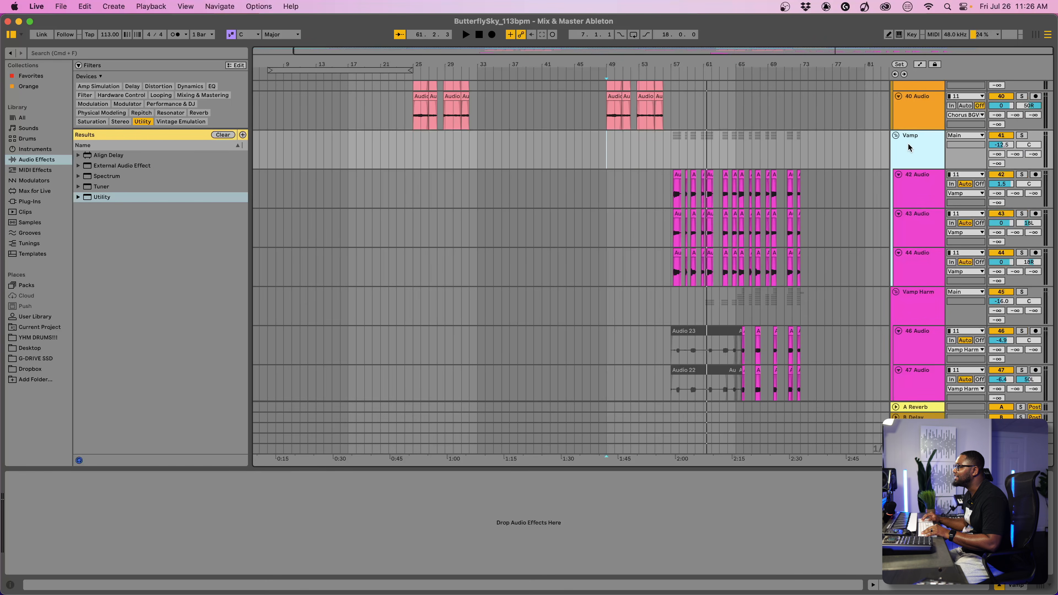
scroll(798, 187, "up", 15)
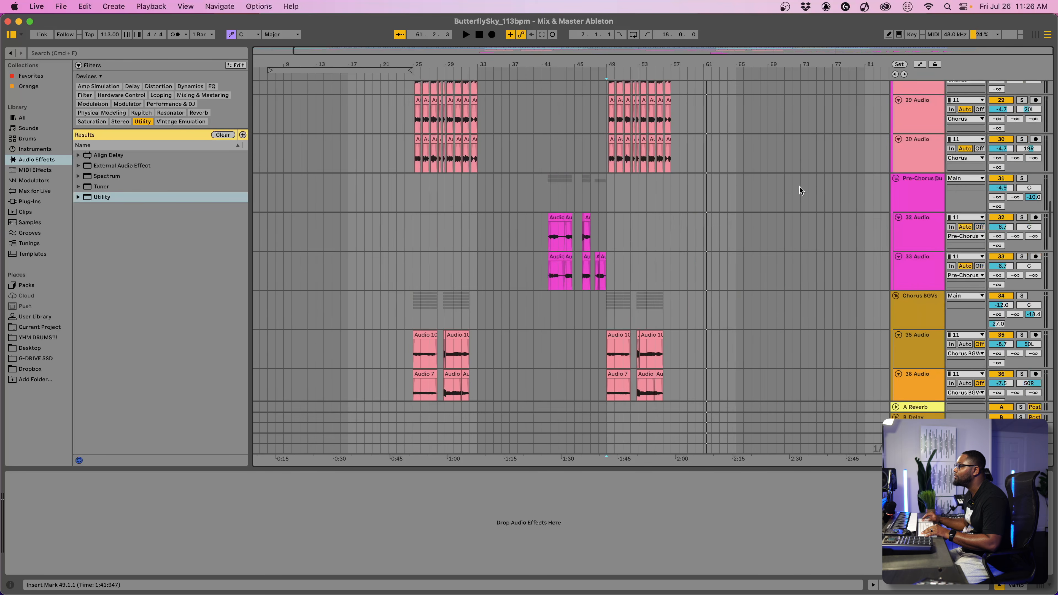
scroll(799, 190, "down", 5)
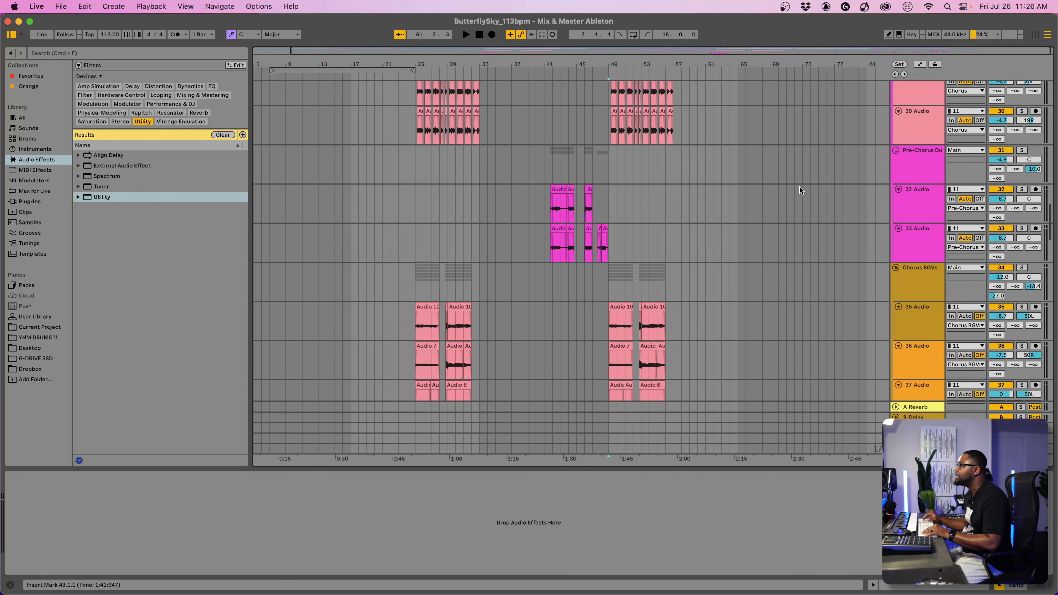
scroll(800, 188, "up", 8)
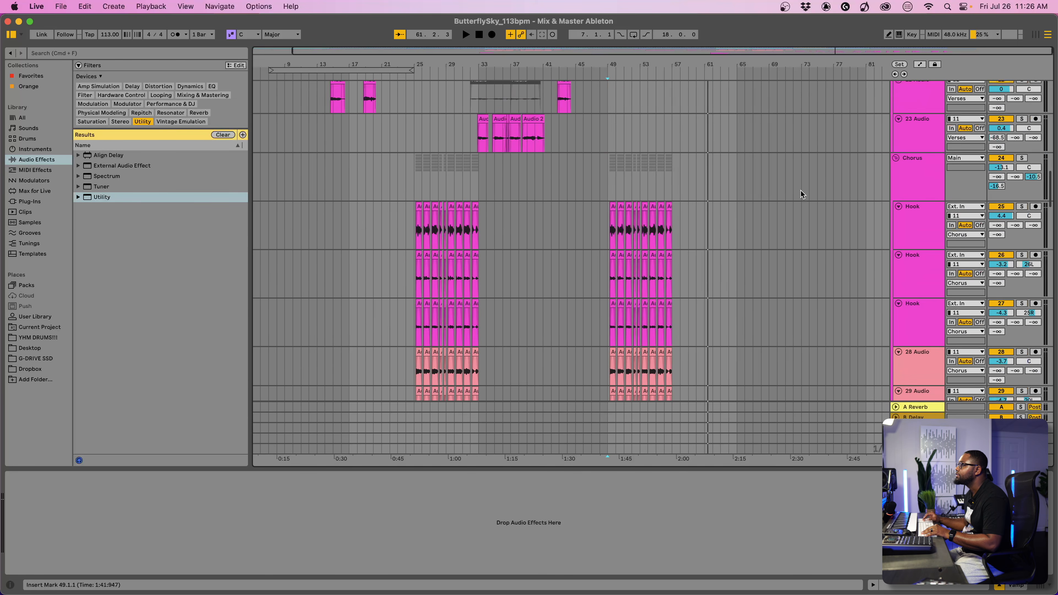
left_click(916, 170)
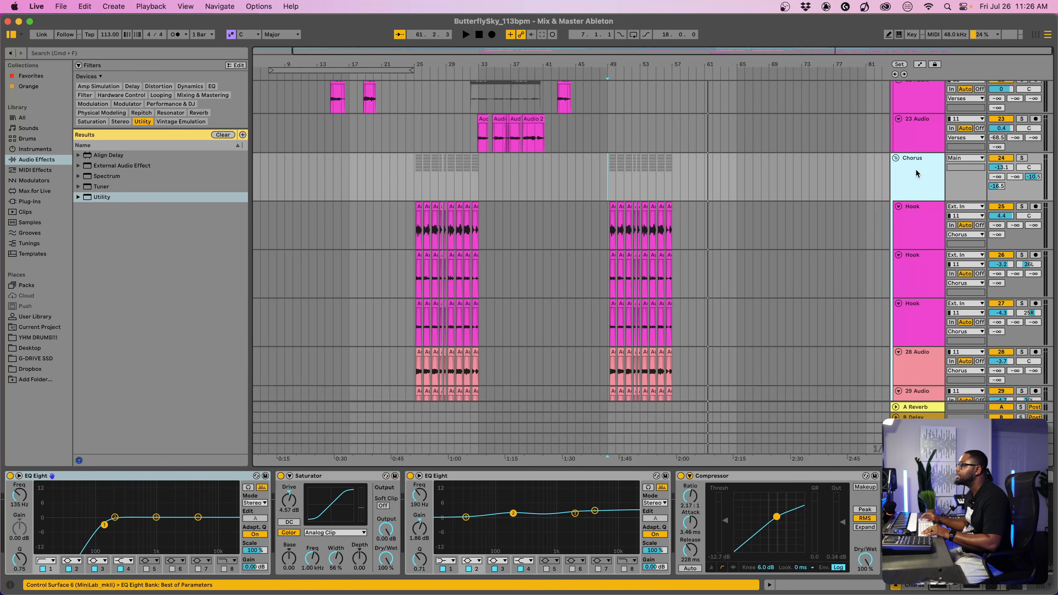
scroll(845, 494, "right", 5)
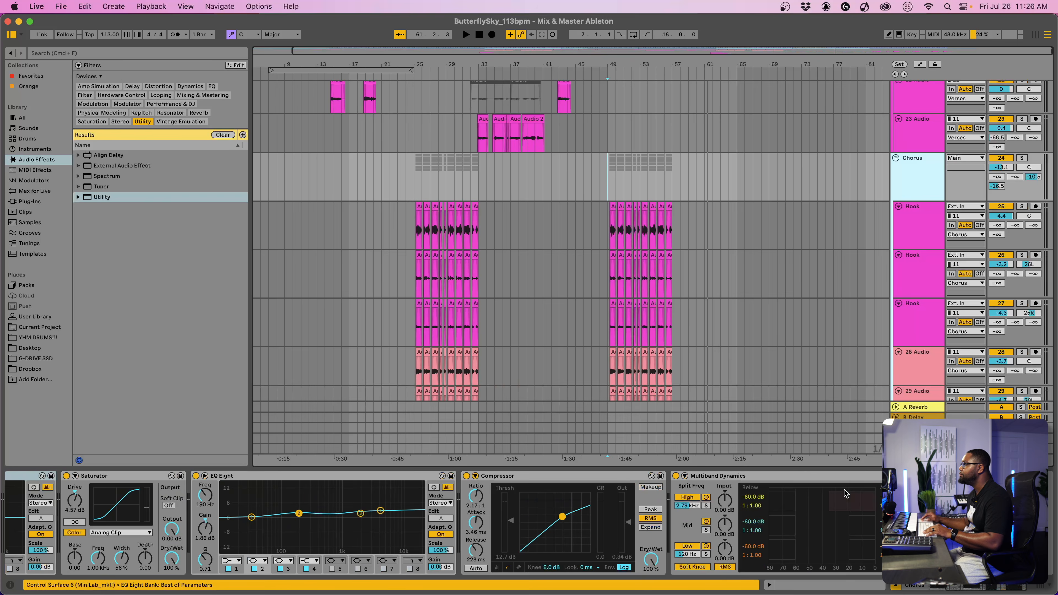
left_click(817, 478)
scroll(640, 475, "left", 5)
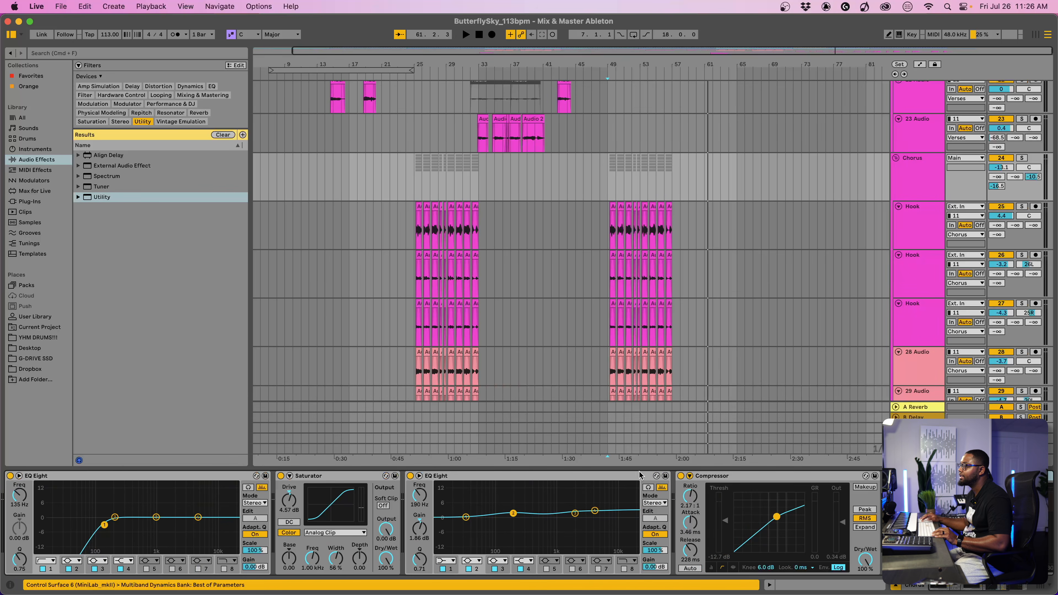
left_click(103, 478)
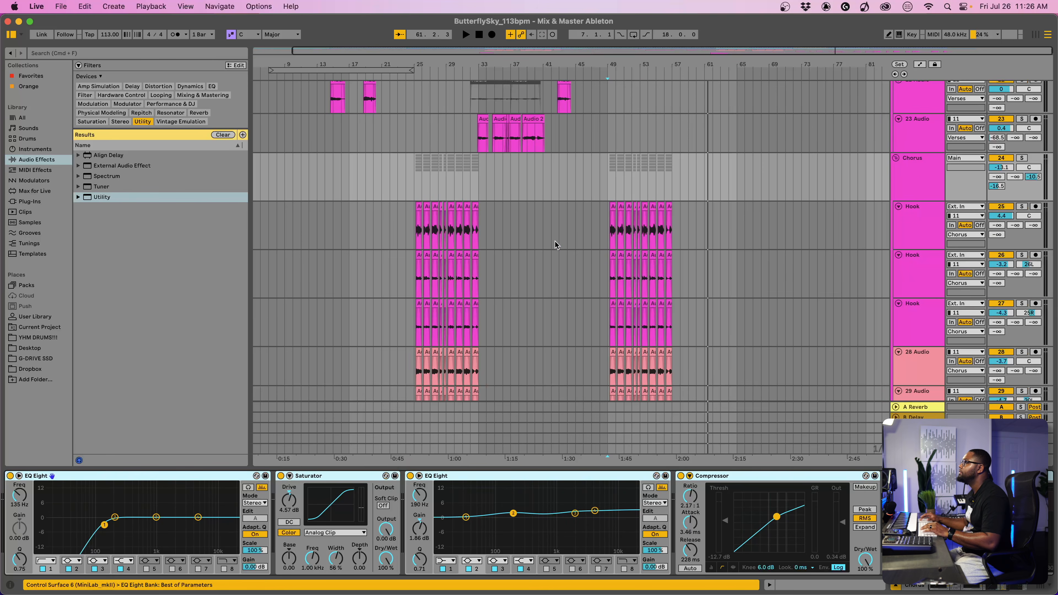
- Paste the copied effects chain onto the Vamp group, solo the group and play it from bar 57
scroll(556, 245, "down", 12)
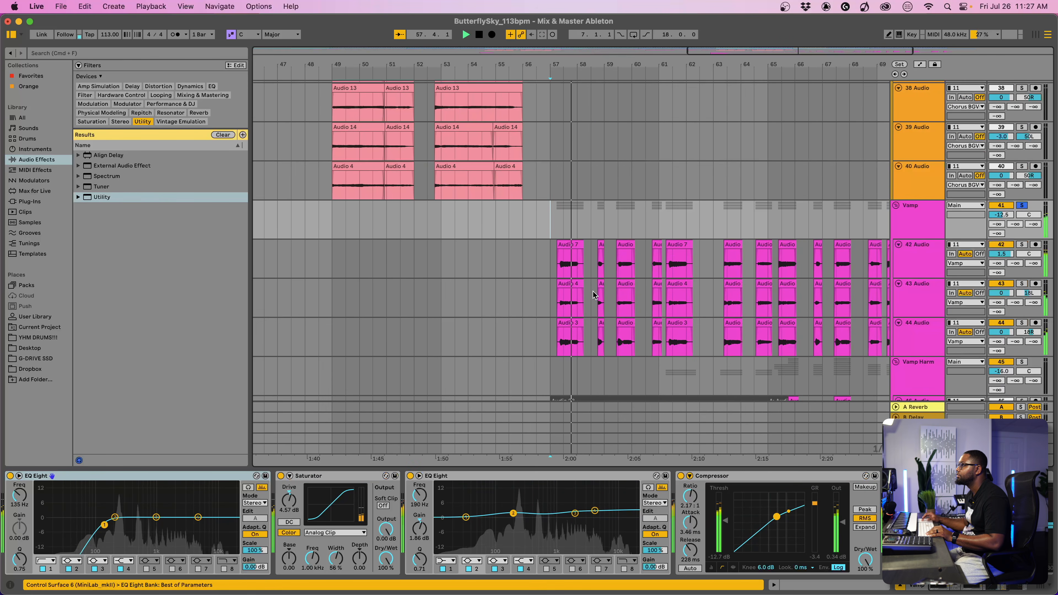
scroll(593, 294, "right", 5)
scroll(594, 295, "down", 1)
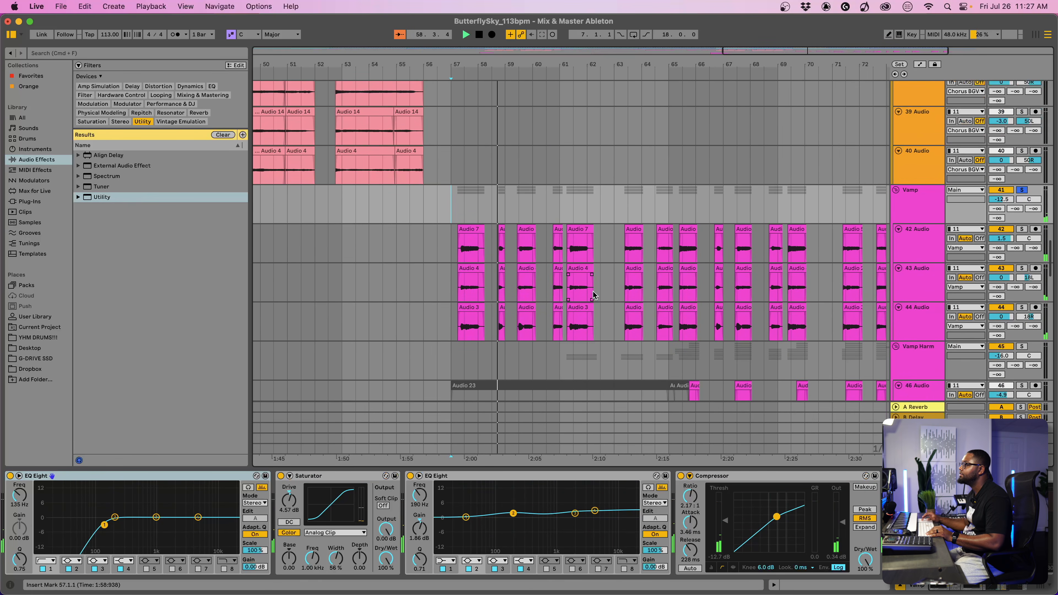
scroll(594, 295, "right", 4)
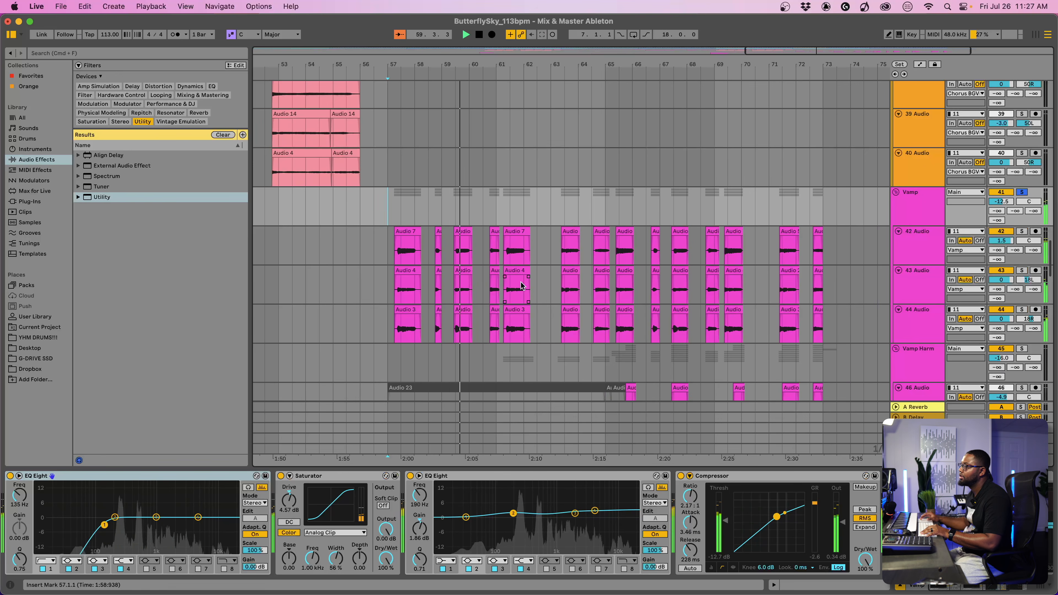
scroll(562, 273, "right", 7)
scroll(444, 269, "left", 10)
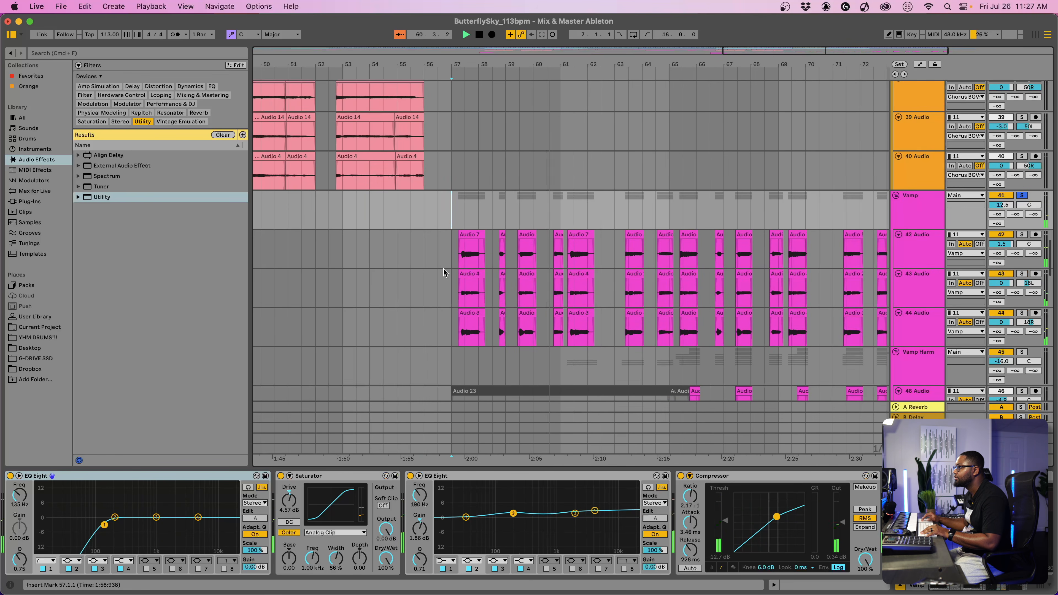
scroll(479, 256, "right", 4)
scroll(479, 256, "up", 1)
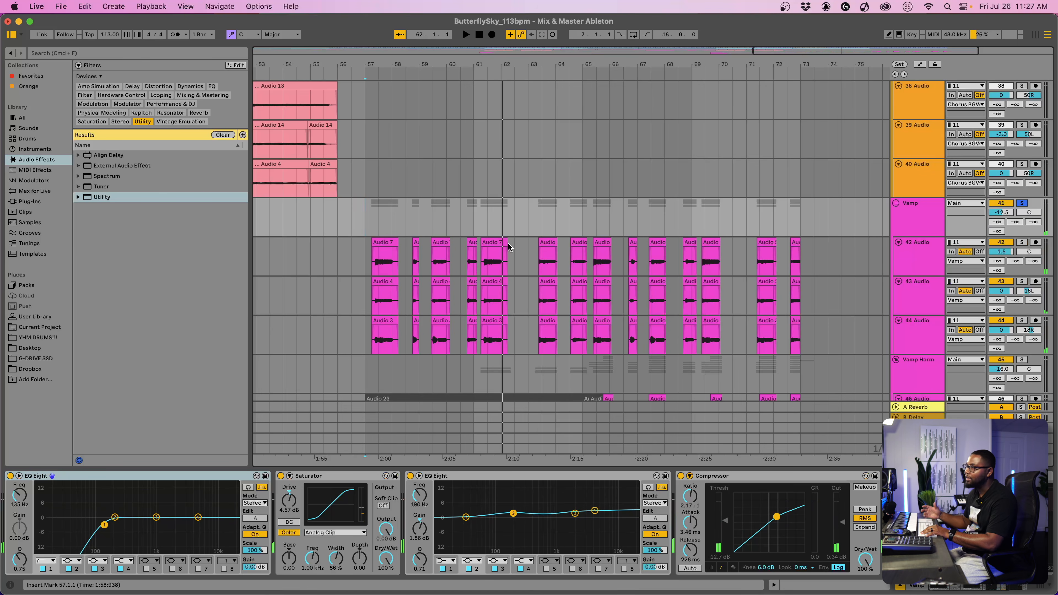
- Paste the same effects chain onto the Vamp Harm group
scroll(923, 221, "down", 6)
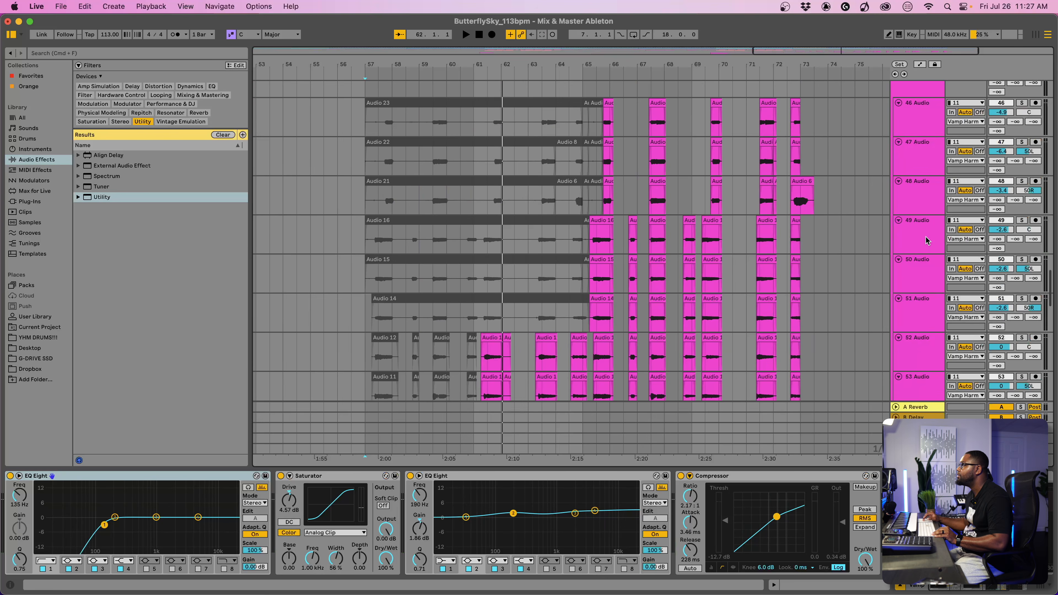
scroll(925, 241, "up", 2)
left_click(918, 161)
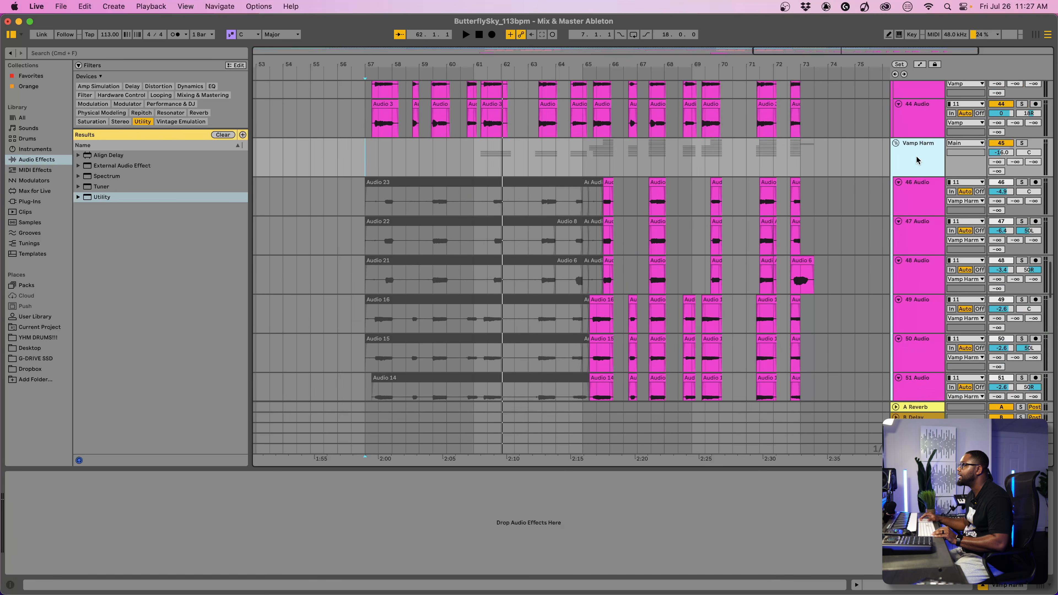
left_click(610, 517)
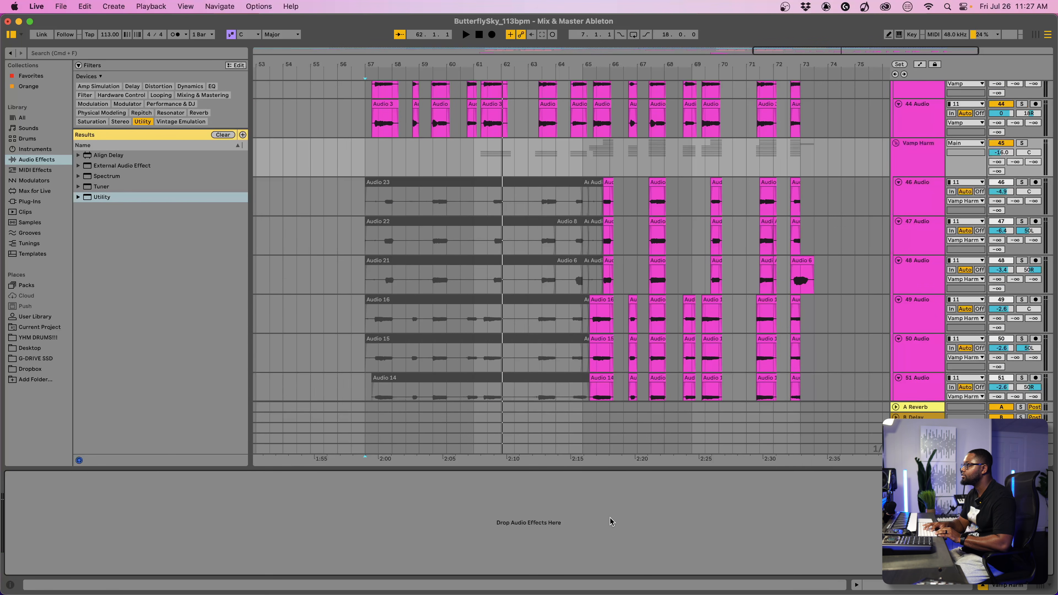
key("super+v")
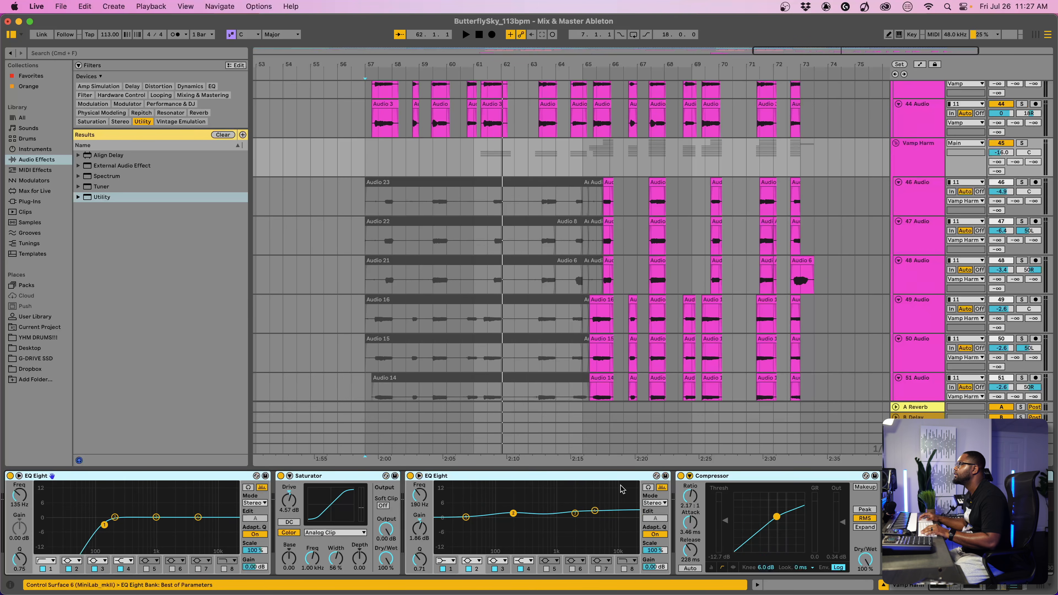
- Solo the Vamp Harm group, play from bar 66, and add the Vamp group to the solo to hear both together
scroll(898, 156, "up", 1)
left_click(918, 180)
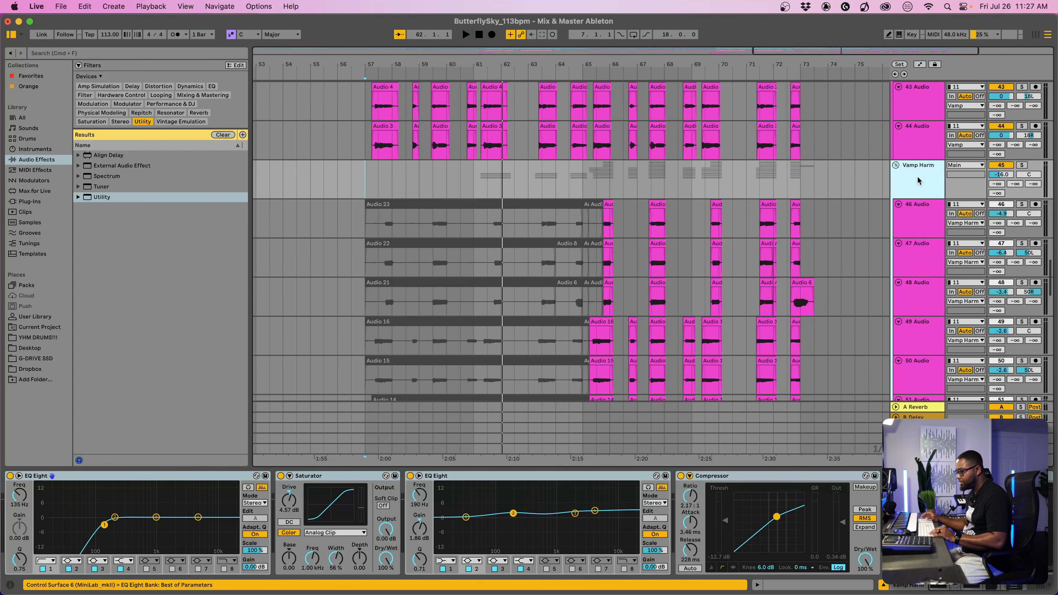
key("s")
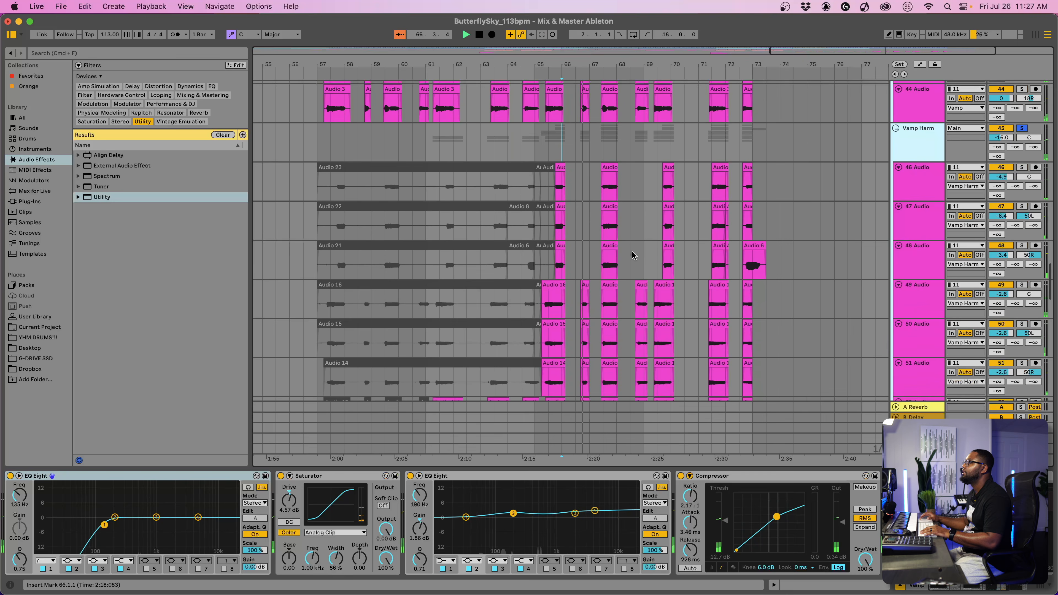
scroll(632, 255, "down", 1)
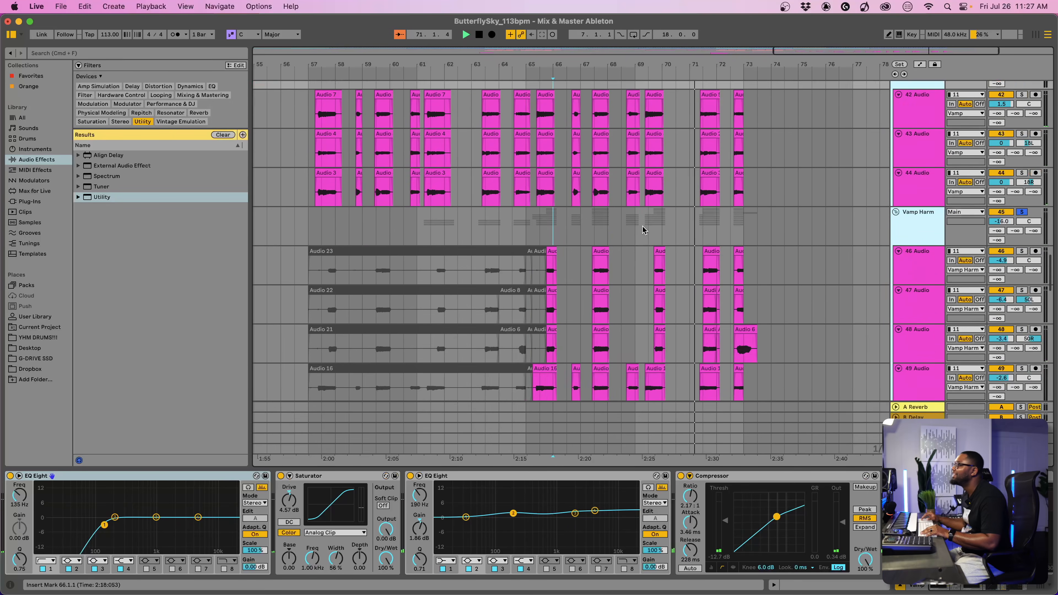
scroll(642, 230, "down", 5)
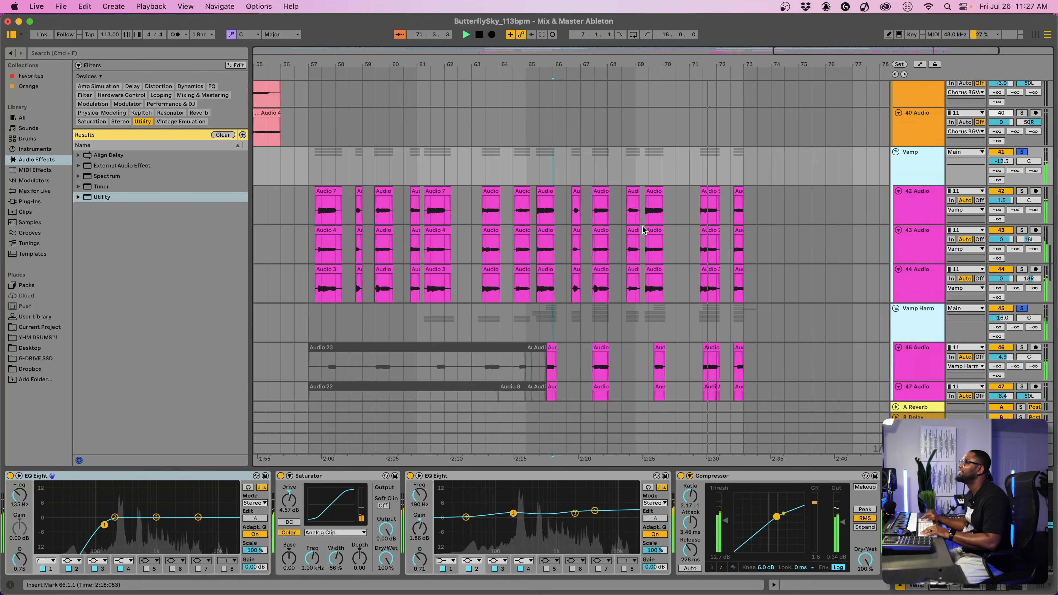
scroll(643, 229, "up", 4)
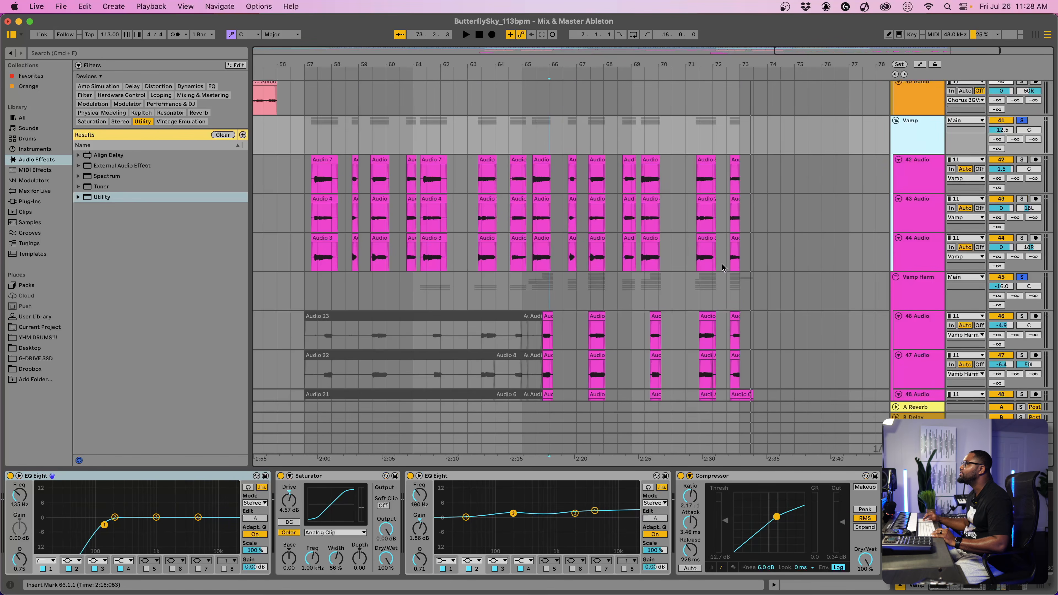
- Show the mixer below the arrangement and play the Vamp from bar 57 to check the levels of tracks 42 to 44
scroll(722, 267, "down", 5)
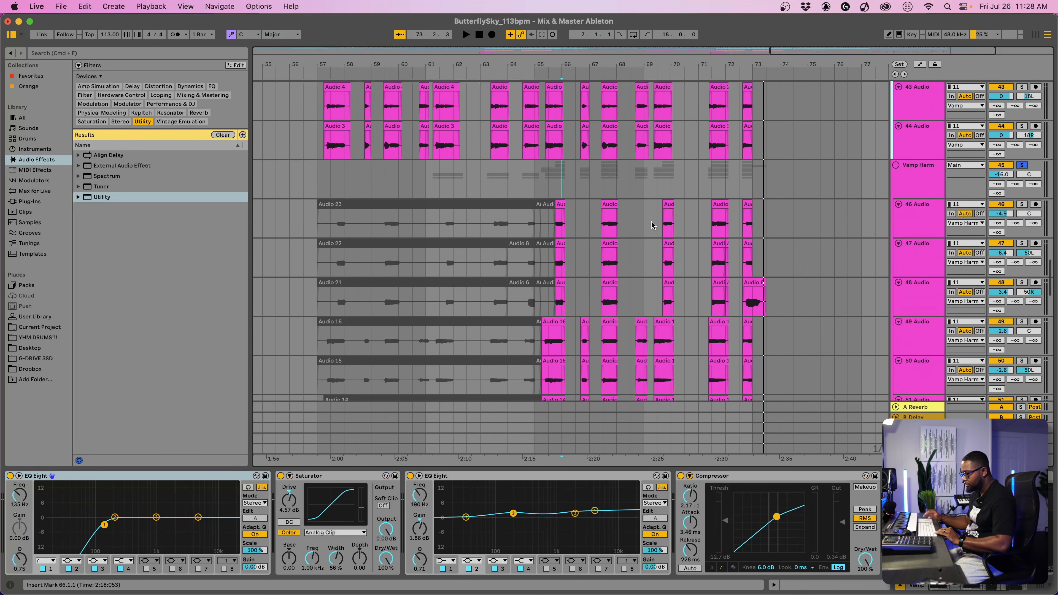
key("super+alt+m")
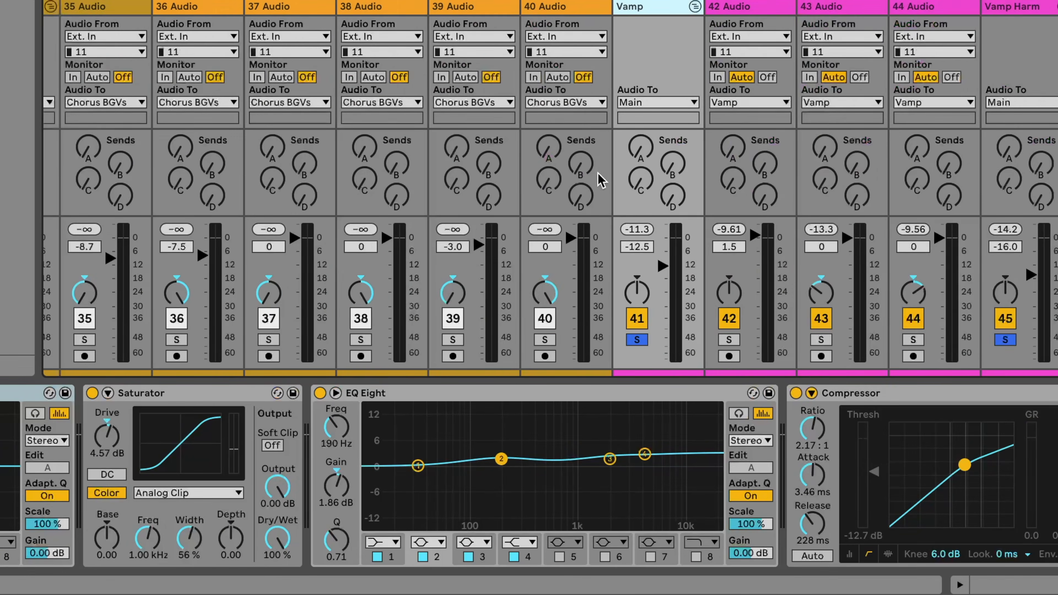
scroll(600, 179, "right", 8)
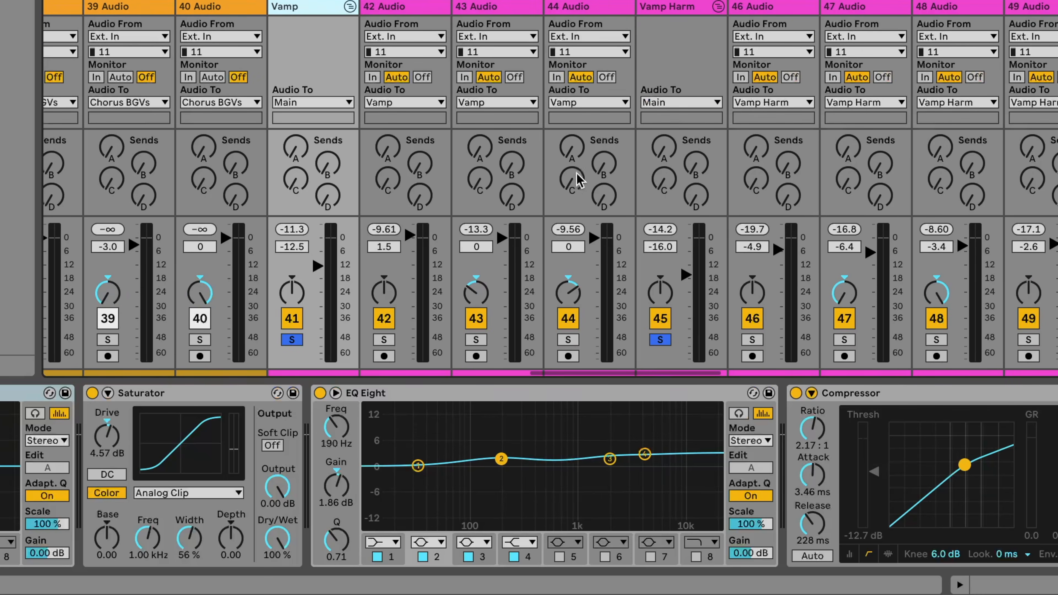
scroll(518, 174, "left", 1)
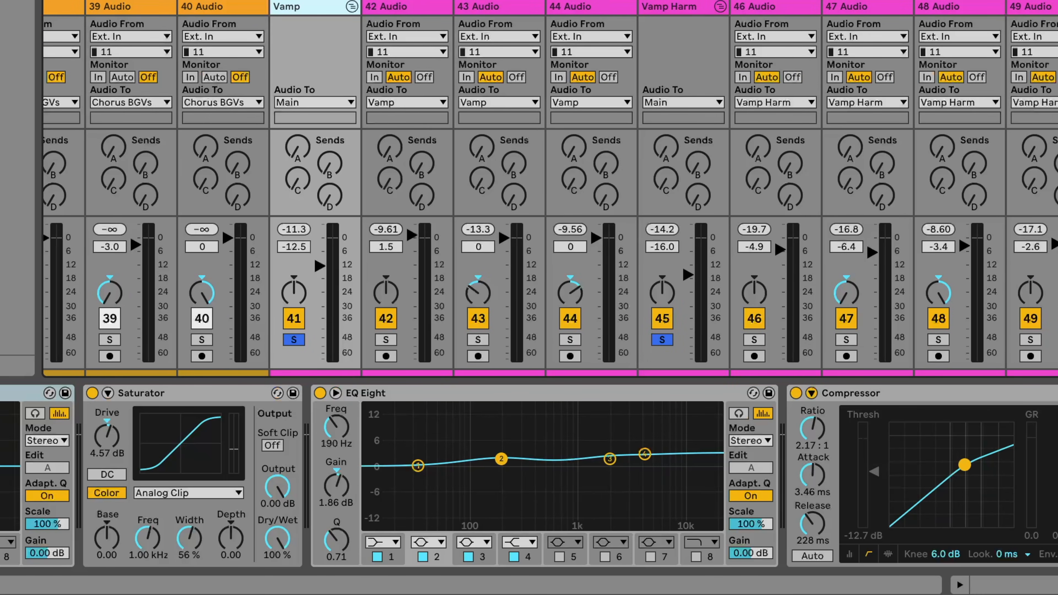
key("Right")
key("space")
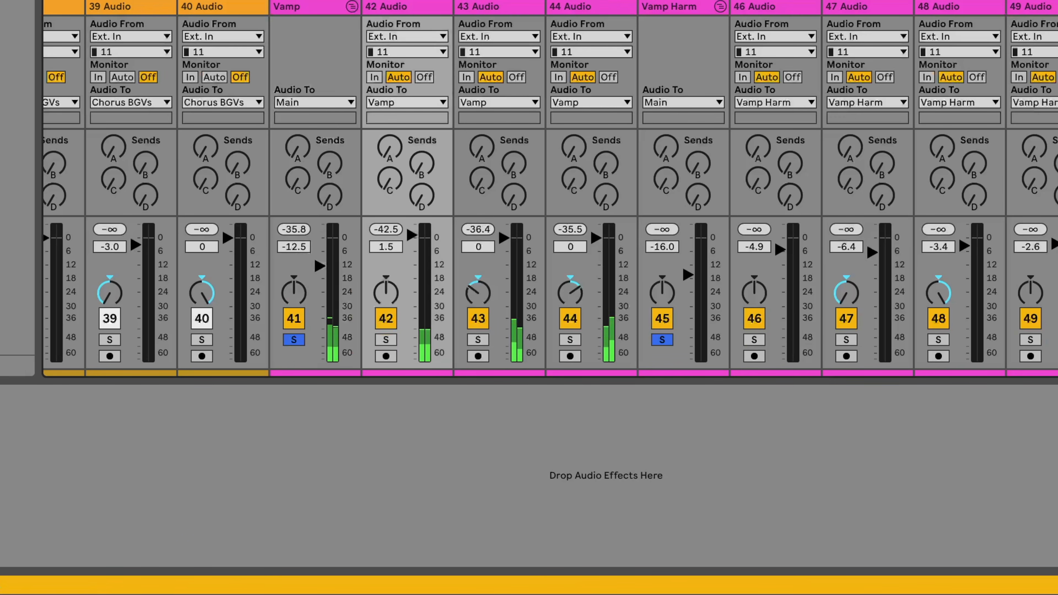
scroll(512, 246, "left", 3)
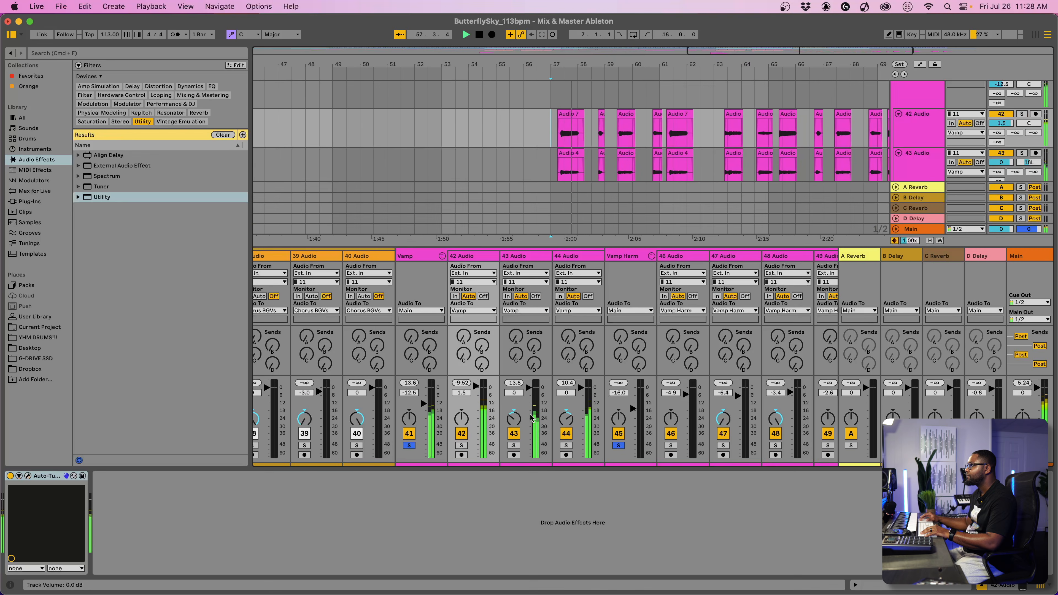
scroll(829, 148, "down", 5)
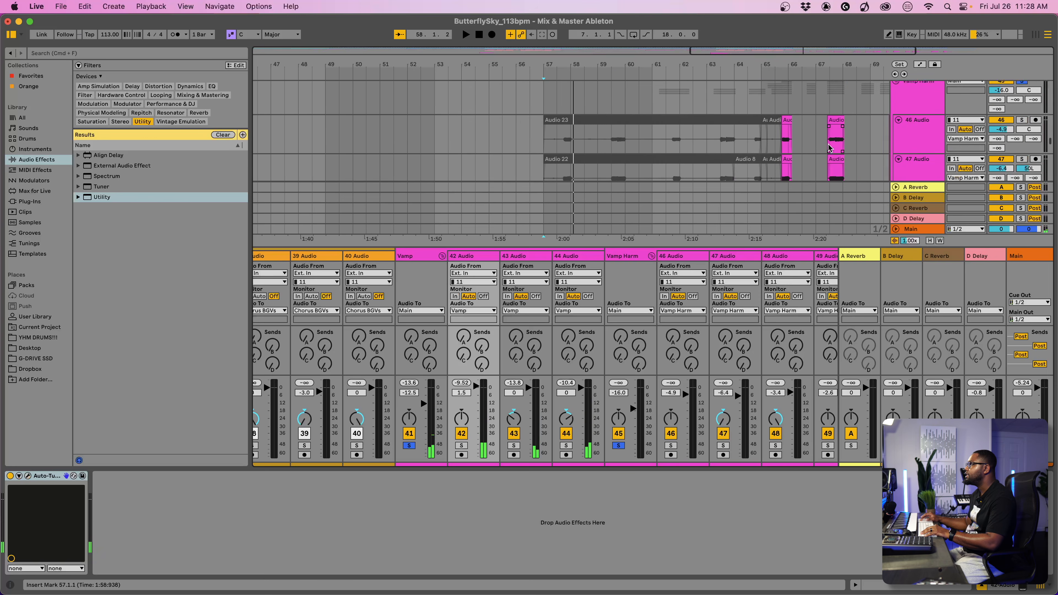
- Play the Vamp and Vamp Harm groups together, check the levels of tracks 46 to 54 in the mixer, and unsolo both groups
left_click(899, 130)
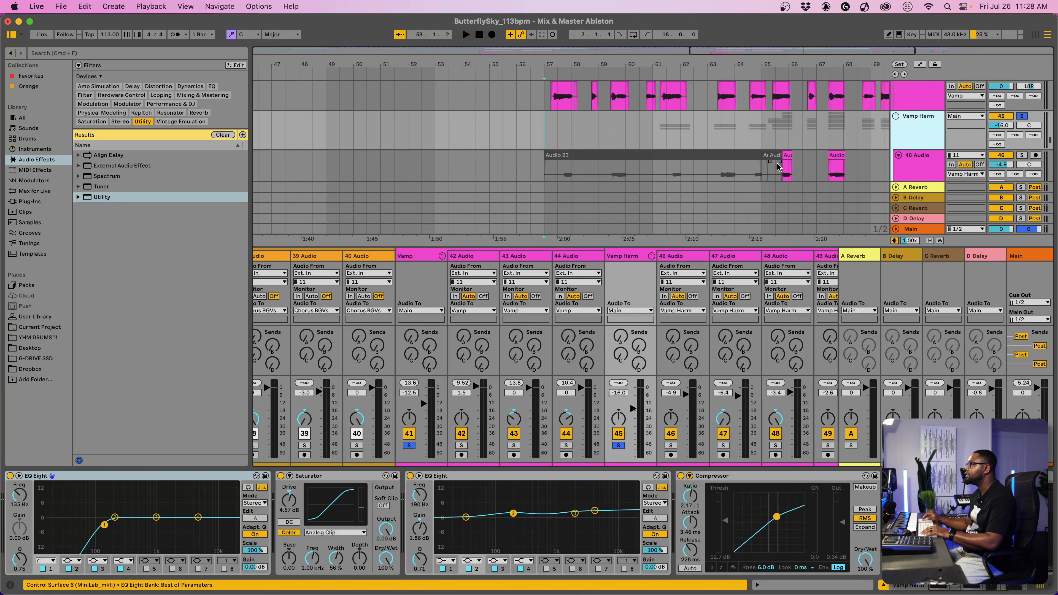
scroll(689, 159, "right", 5)
scroll(689, 161, "down", 5)
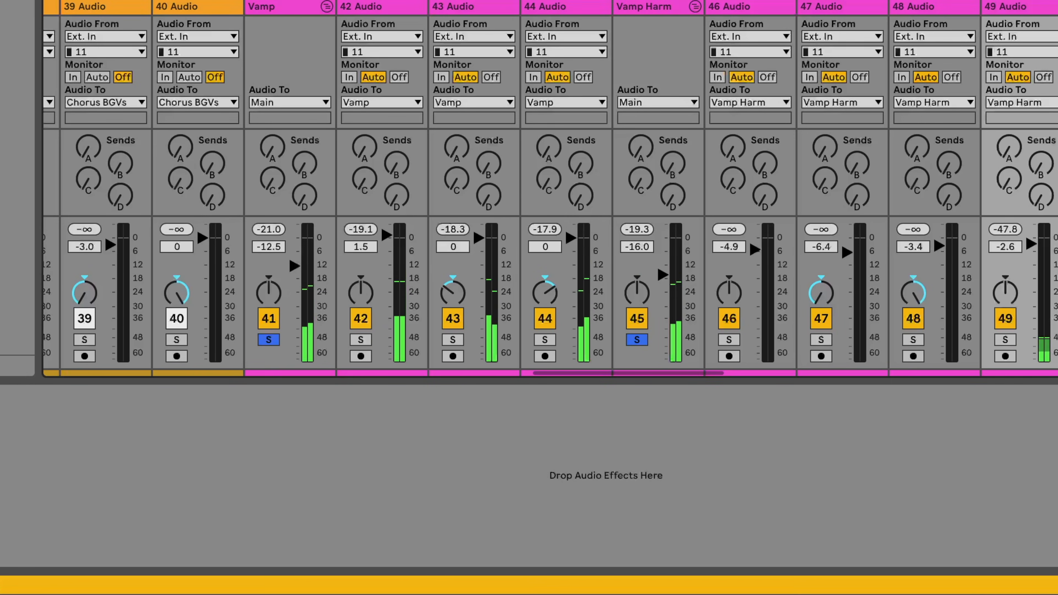
scroll(762, 234, "right", 10)
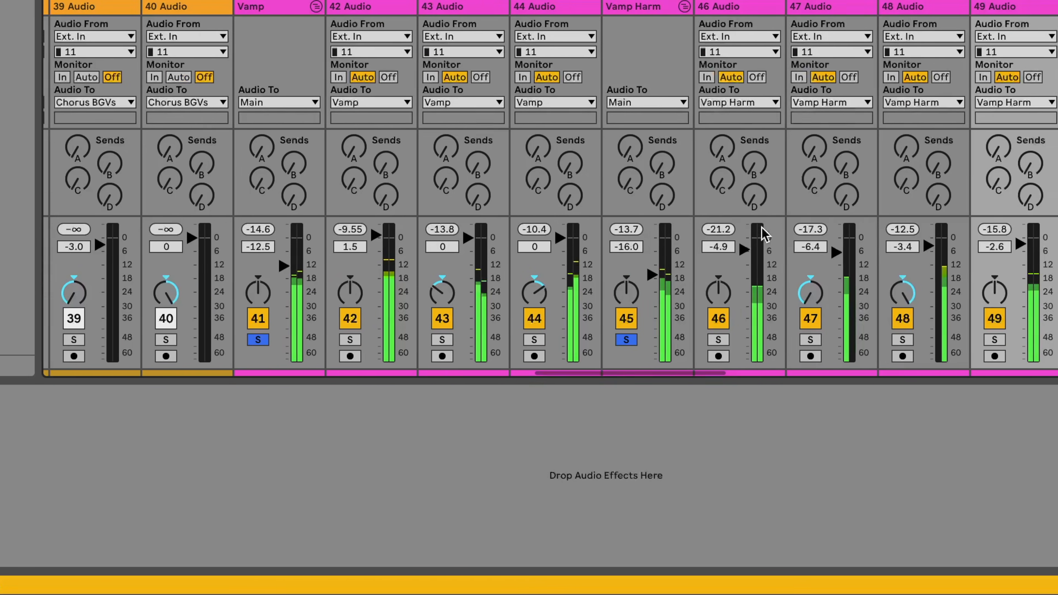
scroll(762, 234, "right", 2)
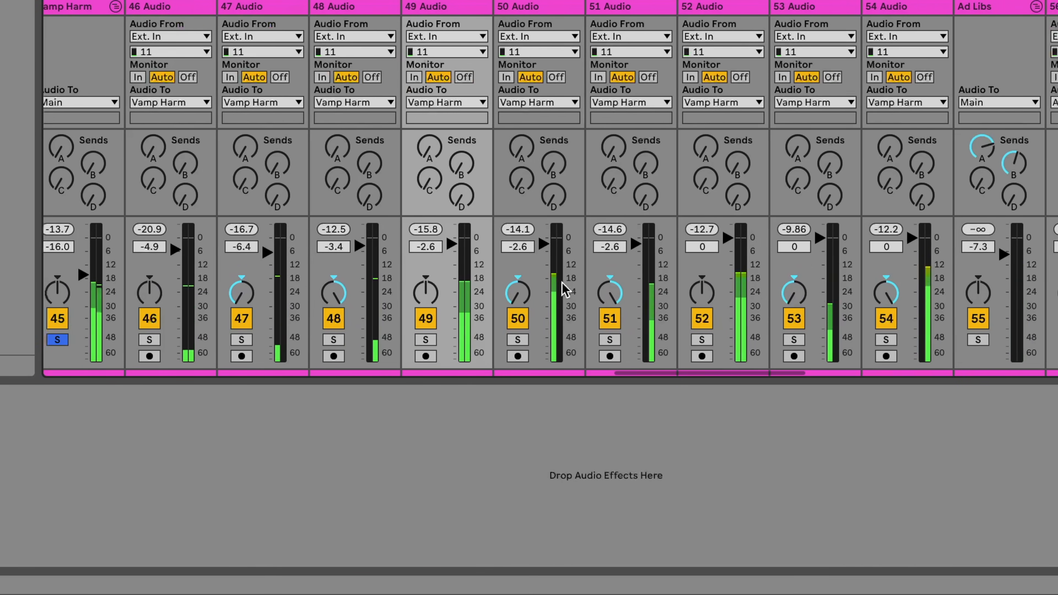
scroll(701, 290, "right", 5)
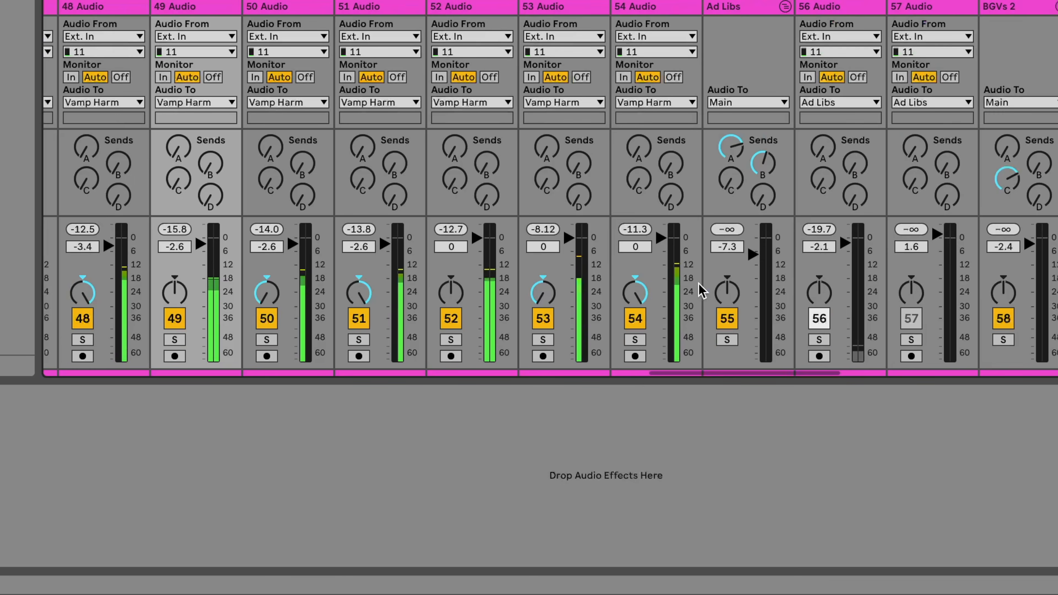
scroll(701, 291, "left", 15)
scroll(701, 291, "left", 1)
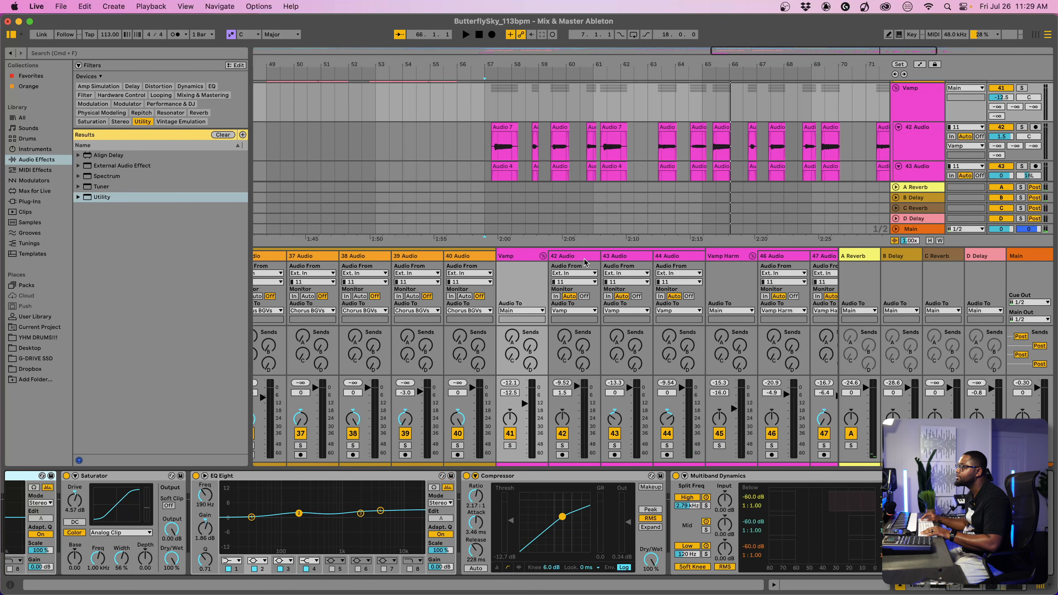
- Raise the Vamp group's sends to about -16.5 dB for C Reverb and -10 dB for D Delay while playing the section
left_click(508, 355)
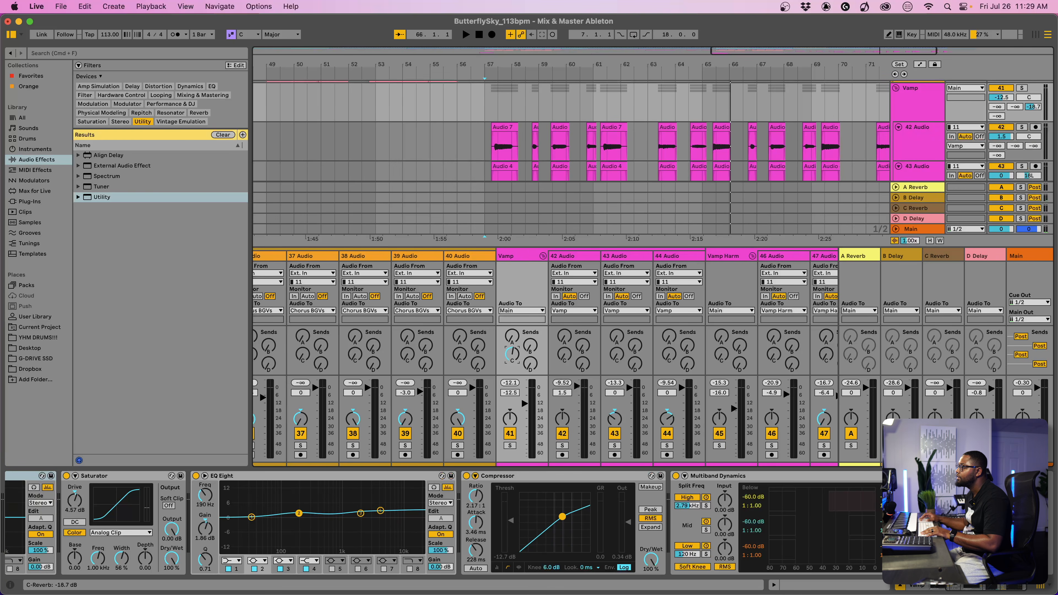
key("space")
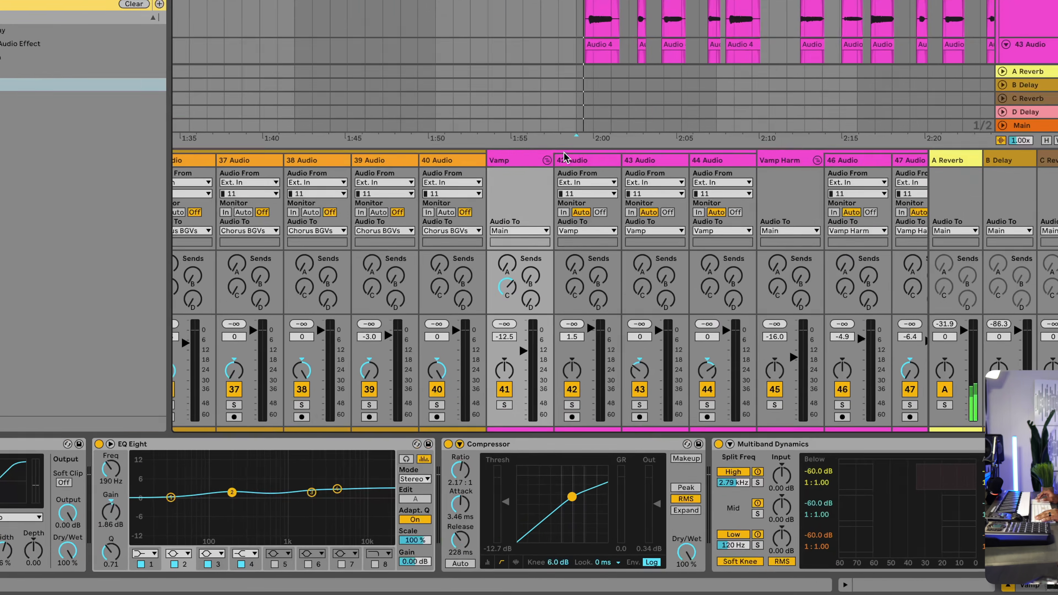
left_click_drag(529, 366, 528, 338)
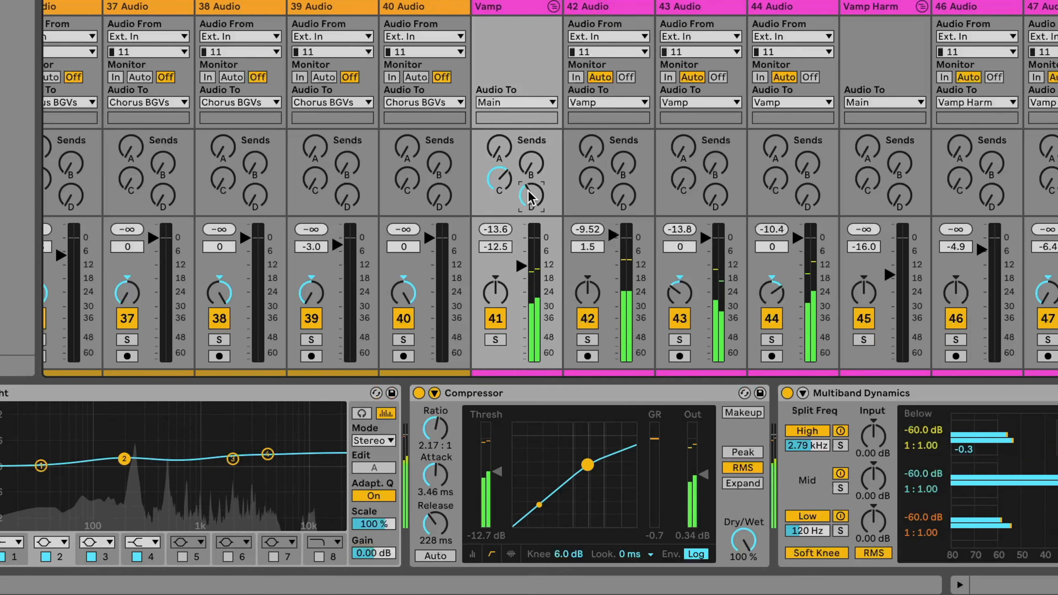
left_click_drag(529, 199, 529, 180)
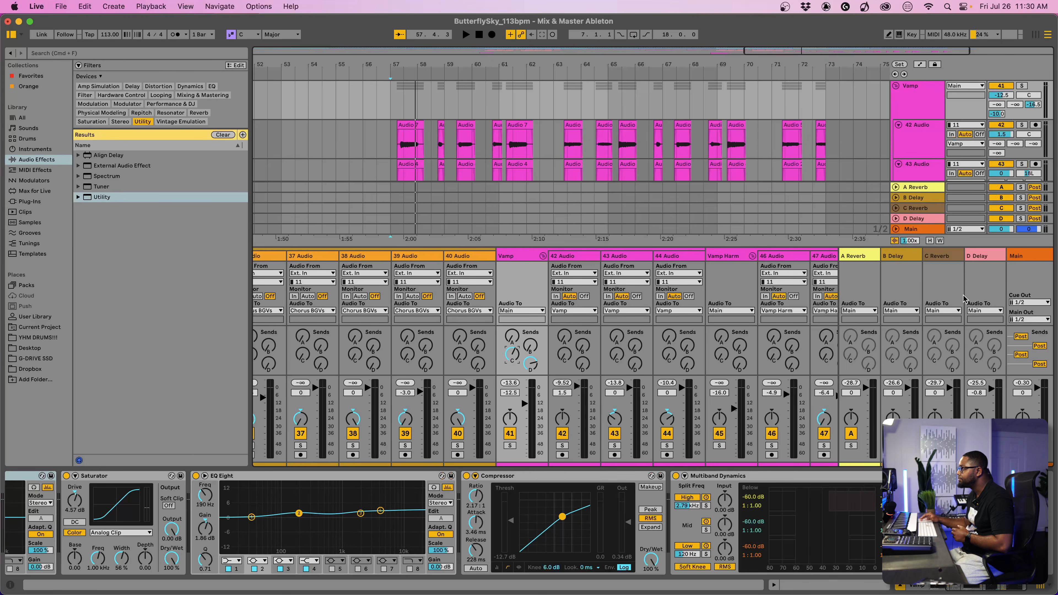
- Add a Compressor after the Delay on the D Delay return and show its transfer curve
left_click(972, 255)
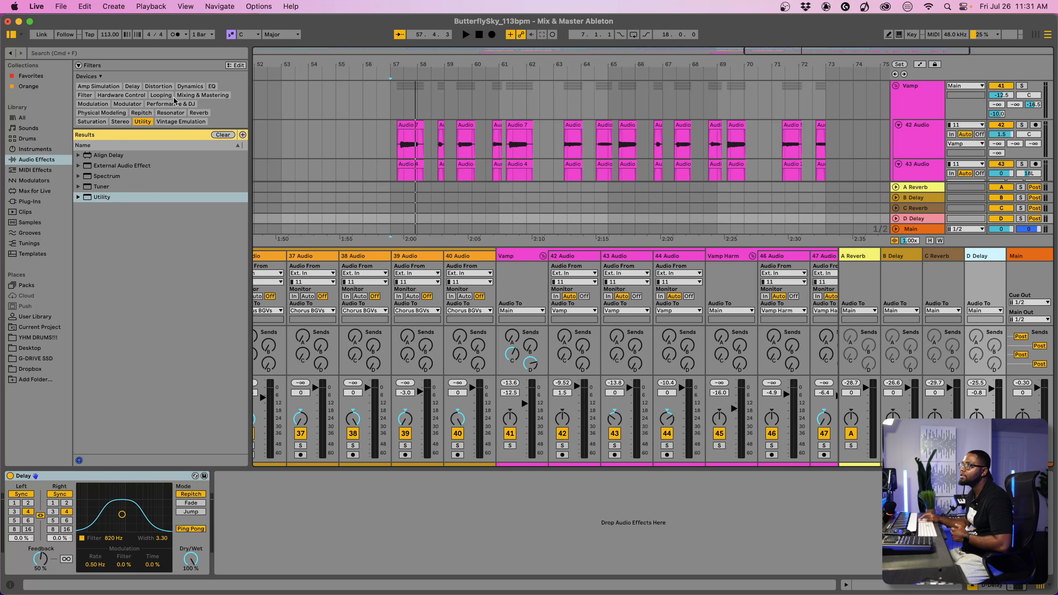
left_click(190, 86)
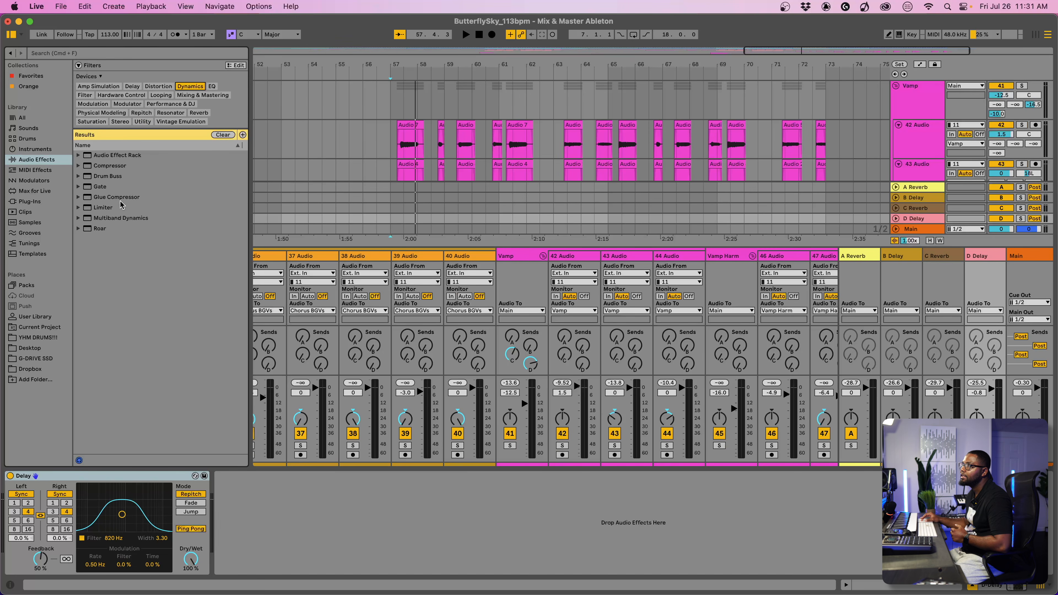
left_click(109, 168)
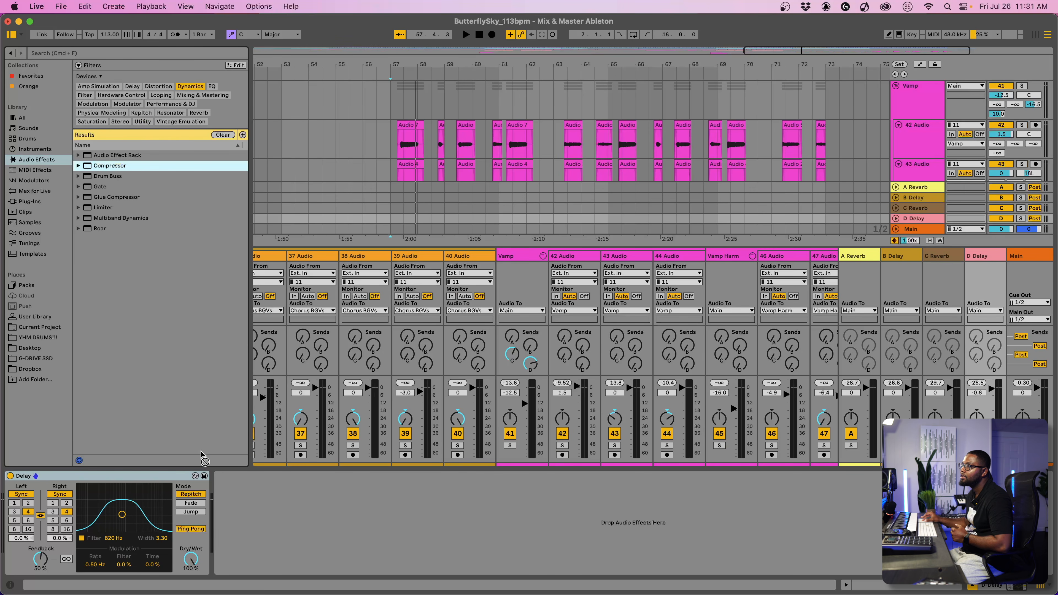
left_click_drag(249, 520, 249, 520)
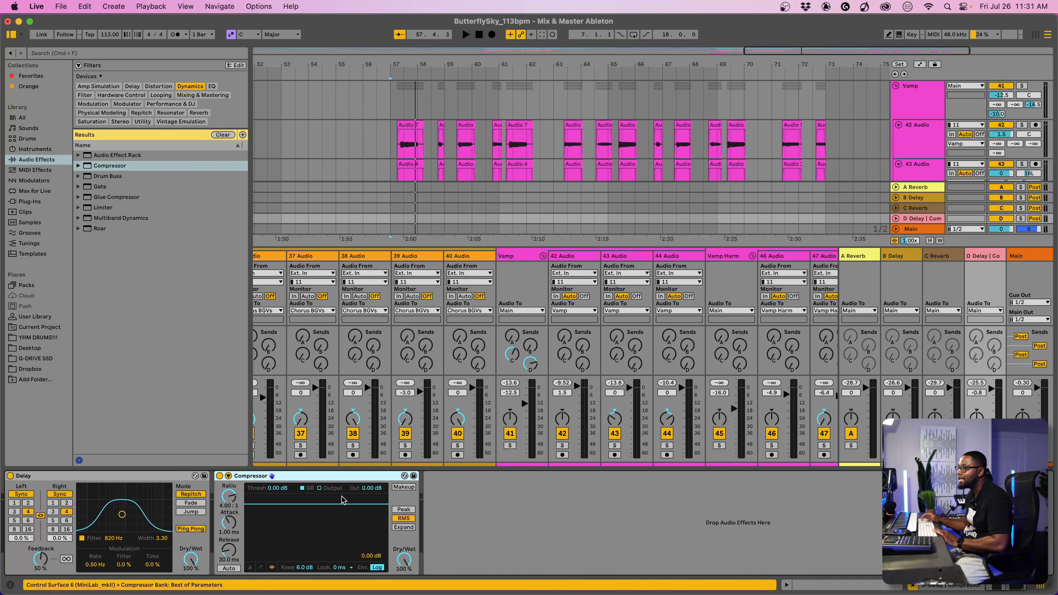
left_click(262, 568)
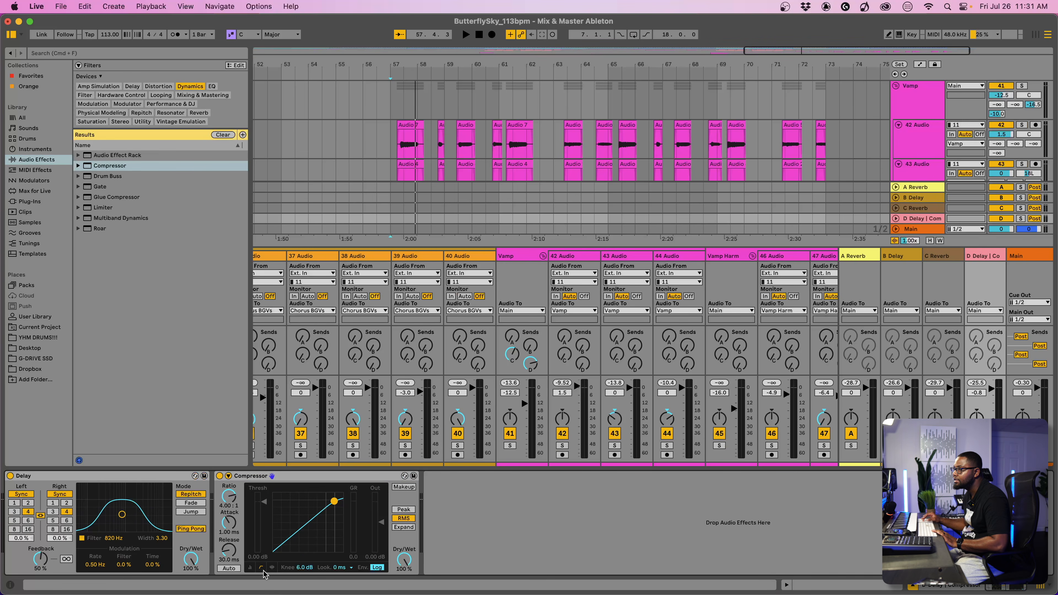
left_click(261, 567)
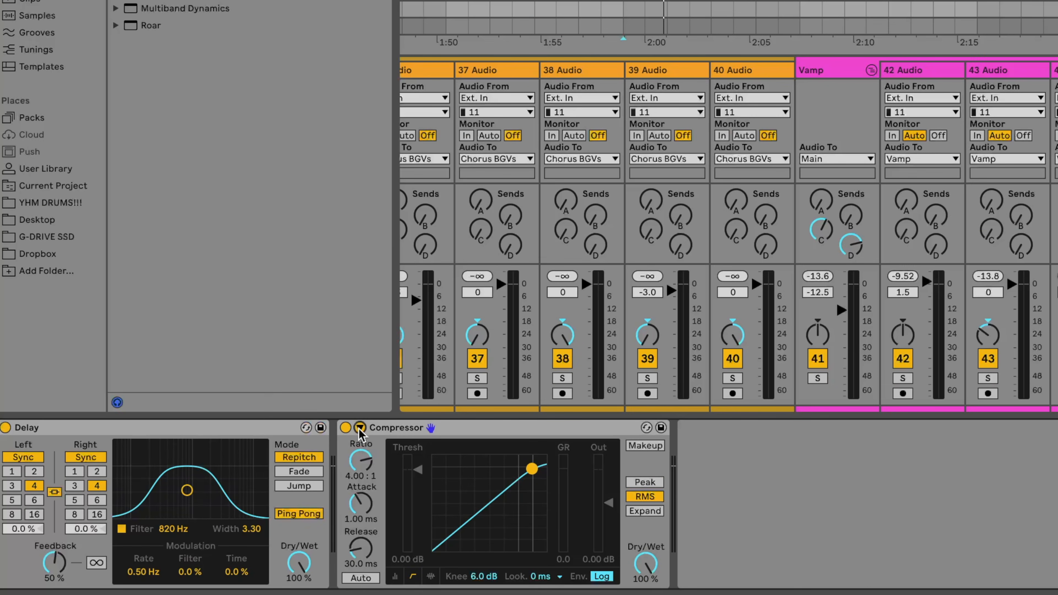
- Enable the Compressor's sidechain on the D Delay return and use the Vamp group, Post FX, as its audio source
left_click(358, 427)
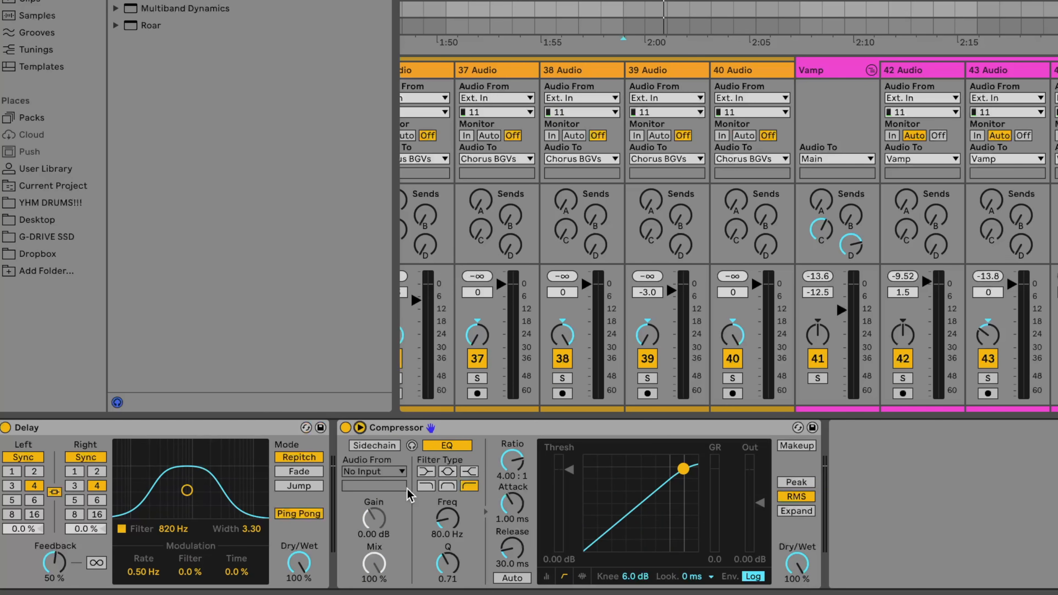
left_click(382, 447)
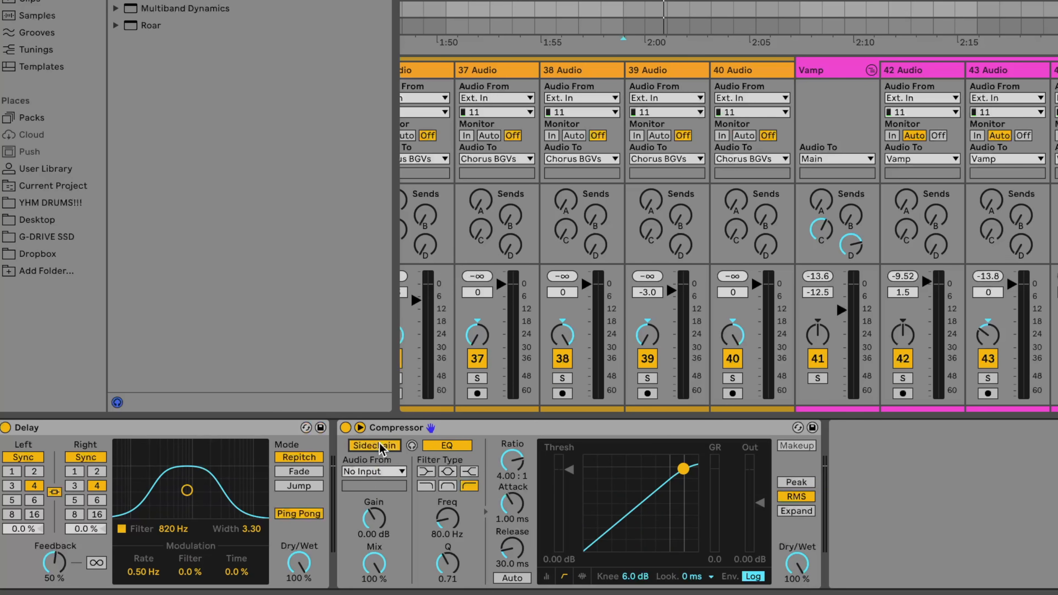
left_click(376, 471)
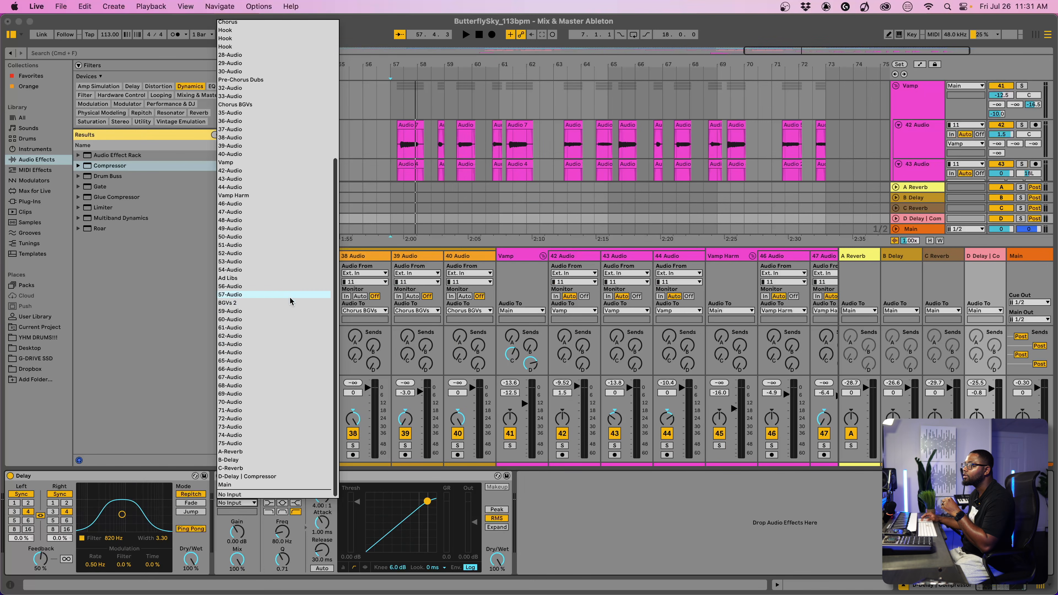
left_click(293, 163)
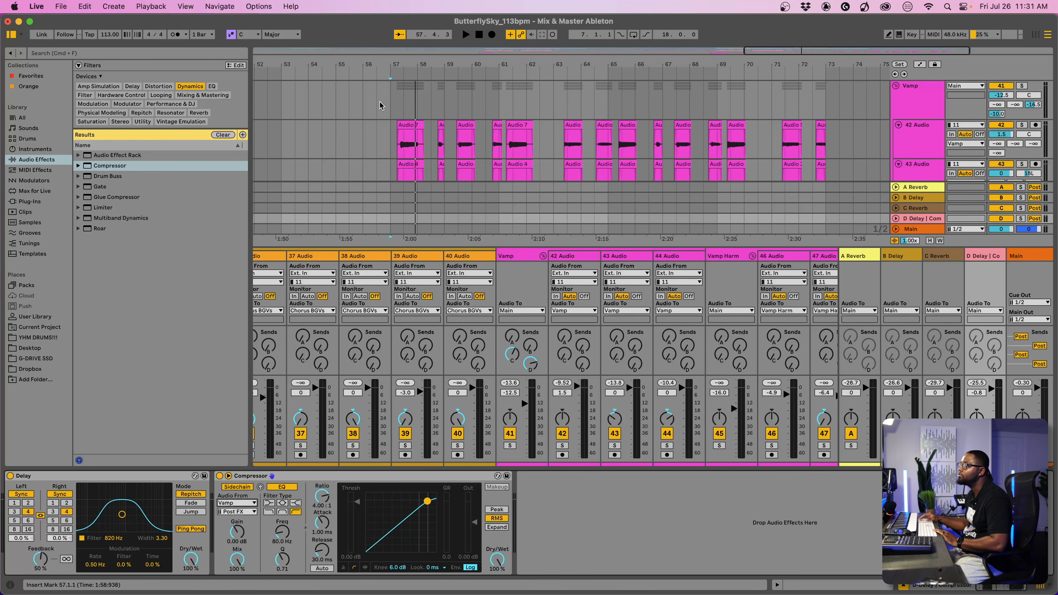
- Show the D Delay return's devices again and cue its lane at bar 55, just before the Vamp
left_click(391, 104)
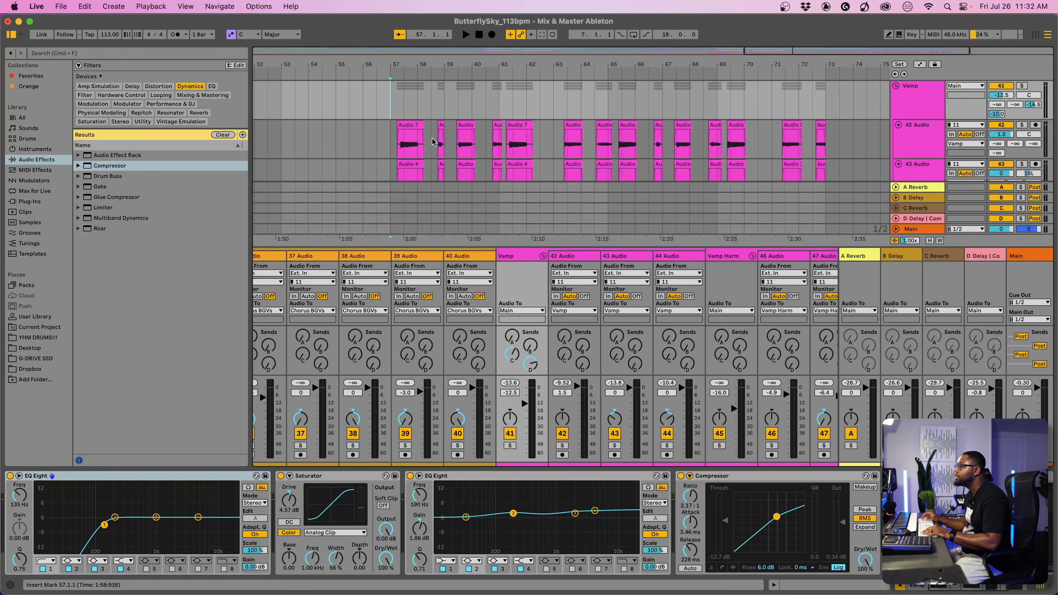
scroll(748, 477, "right", 5)
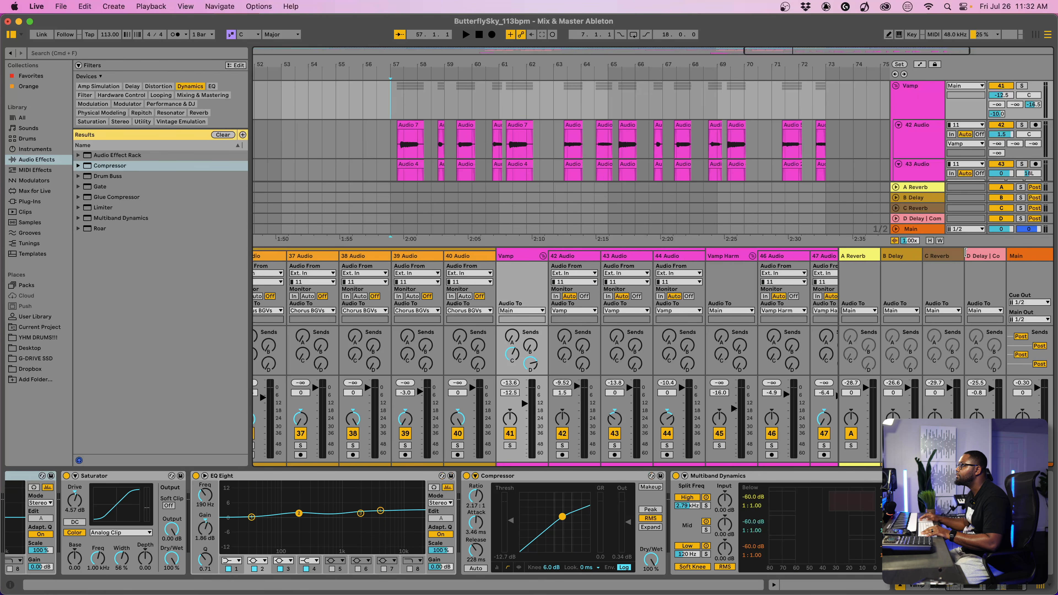
left_click(991, 256)
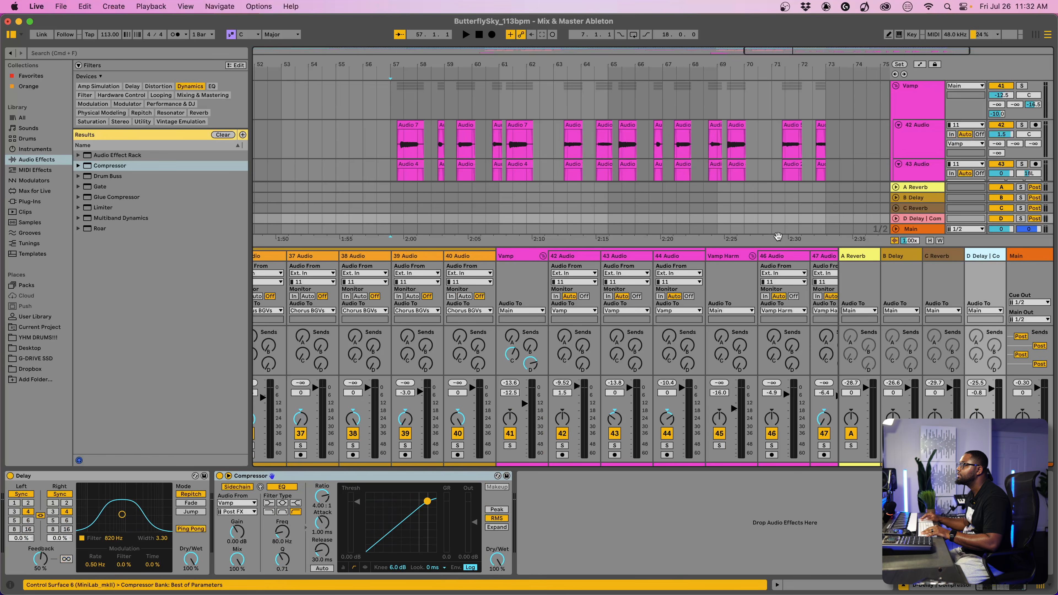
scroll(508, 173, "down", 10)
scroll(508, 172, "left", 5)
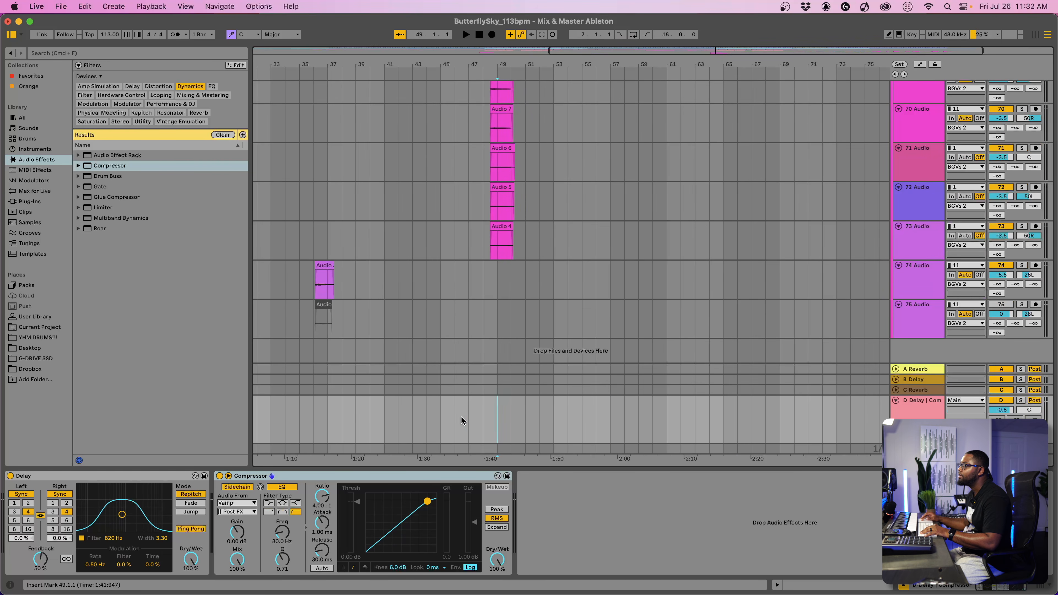
left_click(596, 412)
key("space")
scroll(635, 412, "right", 4)
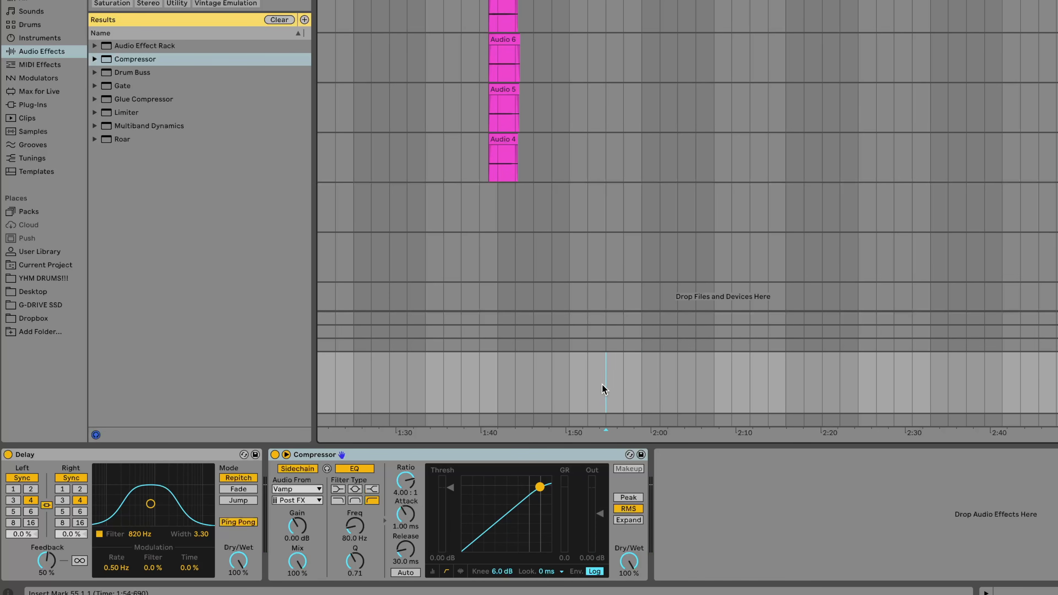
- Play from bar 55 and compare the D Delay return with its Compressor bypassed and enabled
key("space")
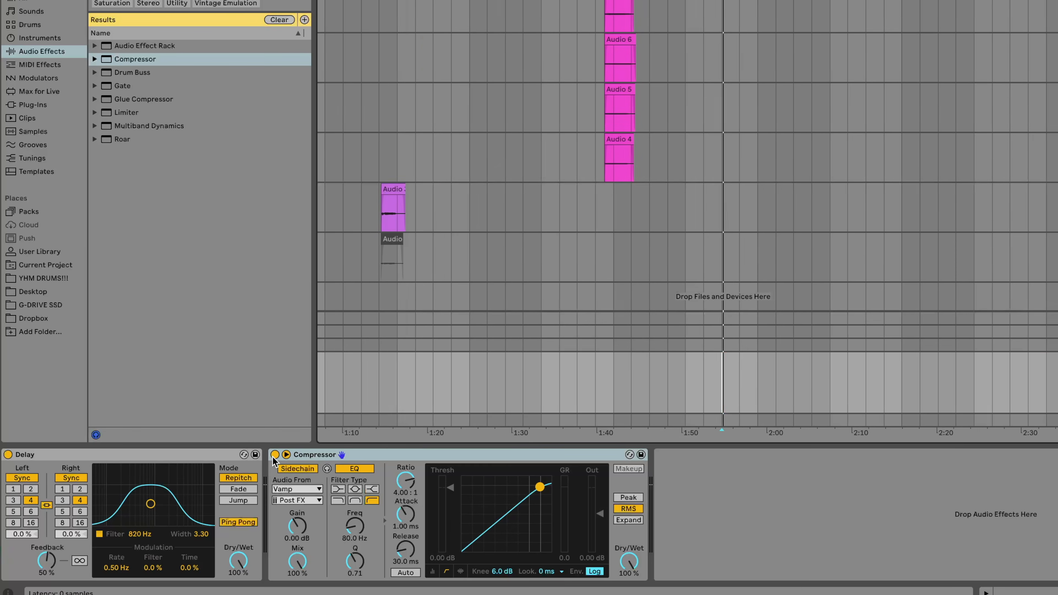
left_click(274, 454)
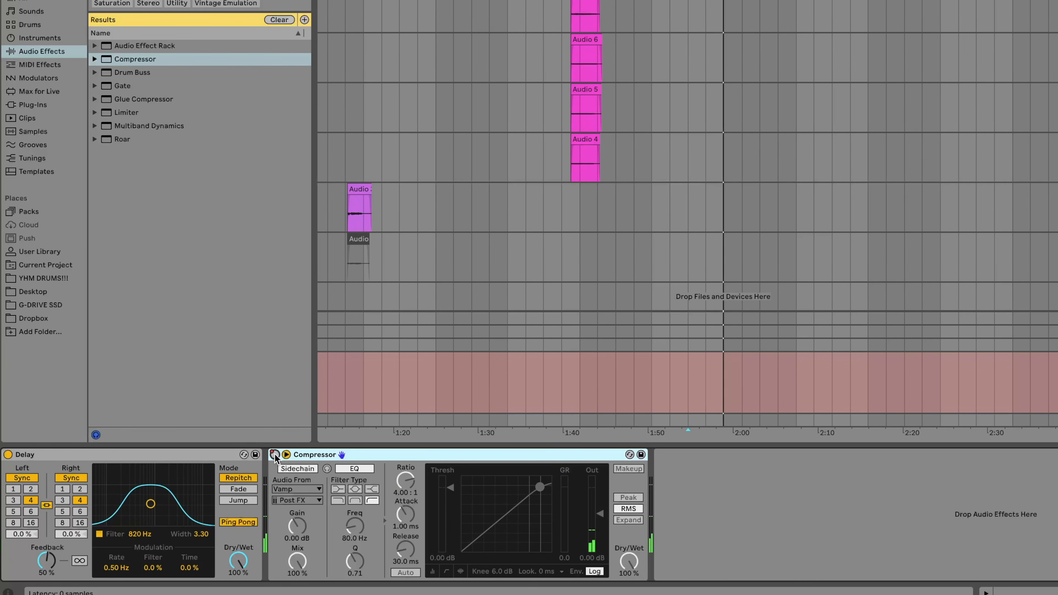
left_click(274, 454)
key("space")
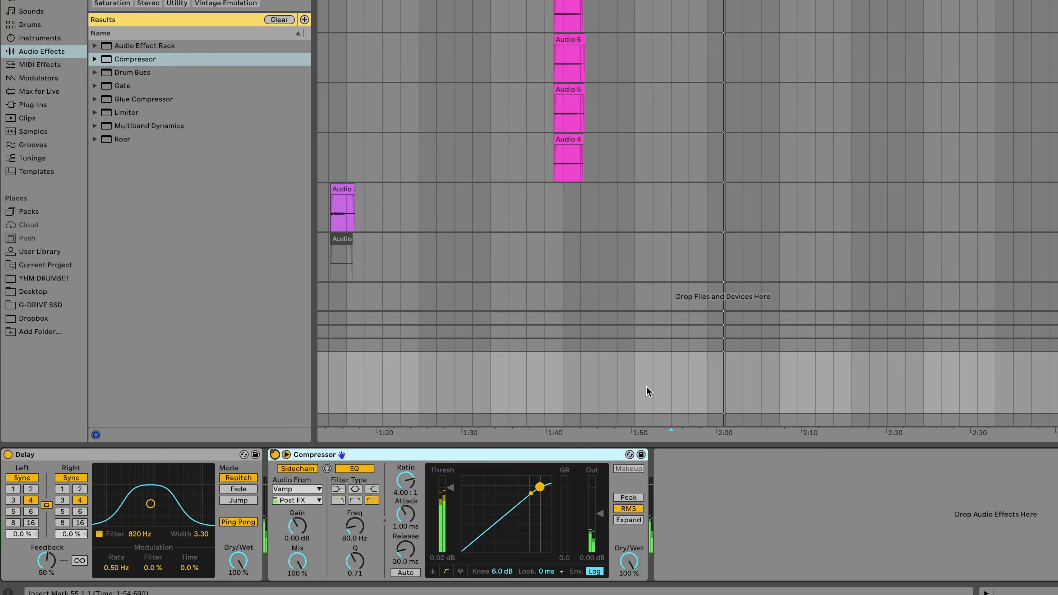
- Show the automation and lower the D Delay Compressor's On envelope to off in the section after bar 57
key("a")
scroll(646, 387, "left", 5)
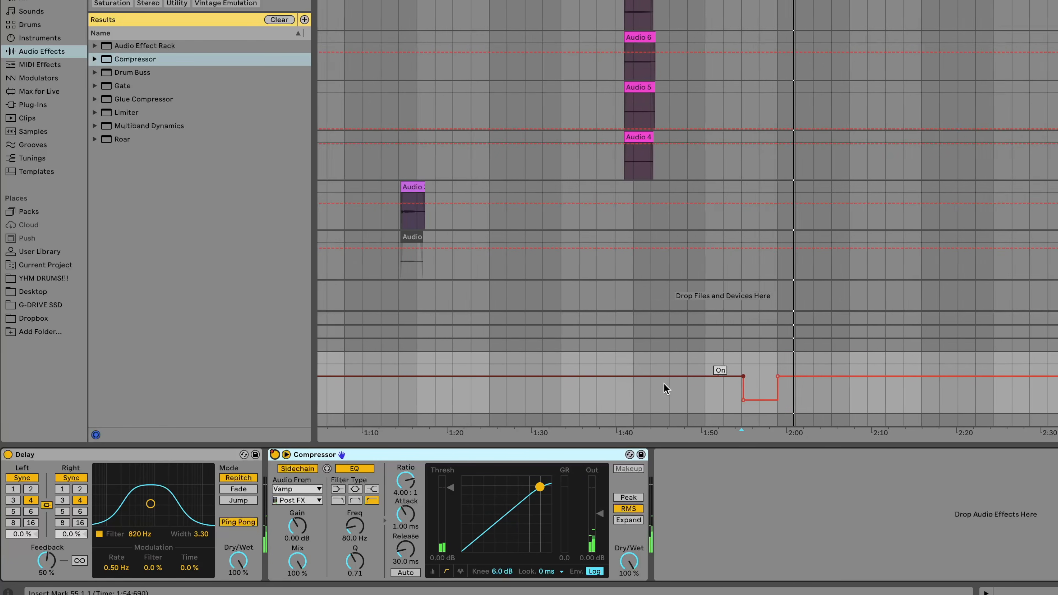
left_click_drag(815, 377, 815, 400)
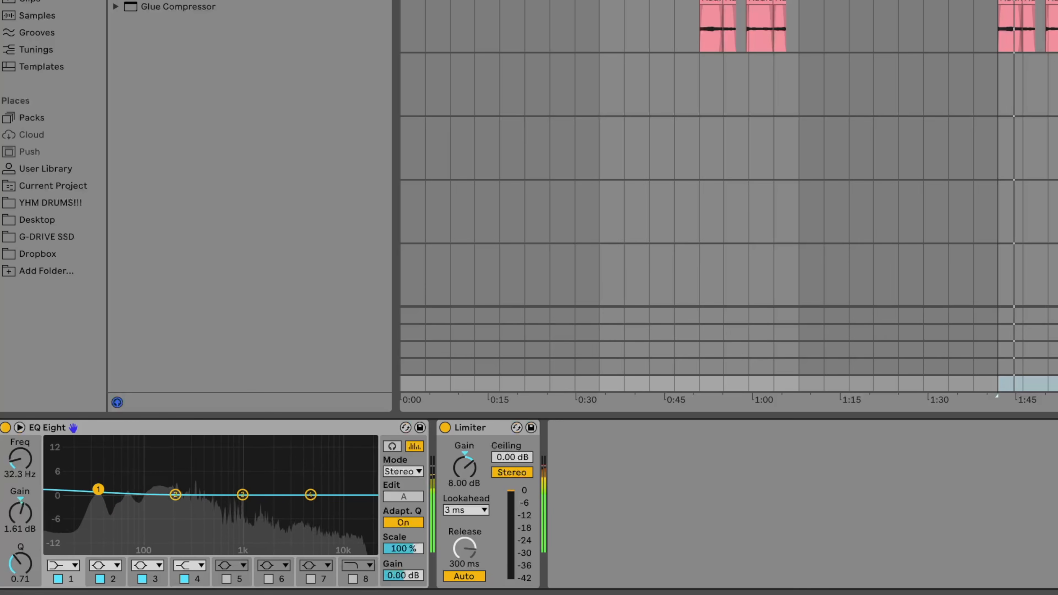
- In the EQ Eight before the Limiter, set band 1 to 1.36 dB at 32.3 Hz and band 3 to about 1.12 dB at 1.02 kHz
left_click_drag(99, 489, 98, 491)
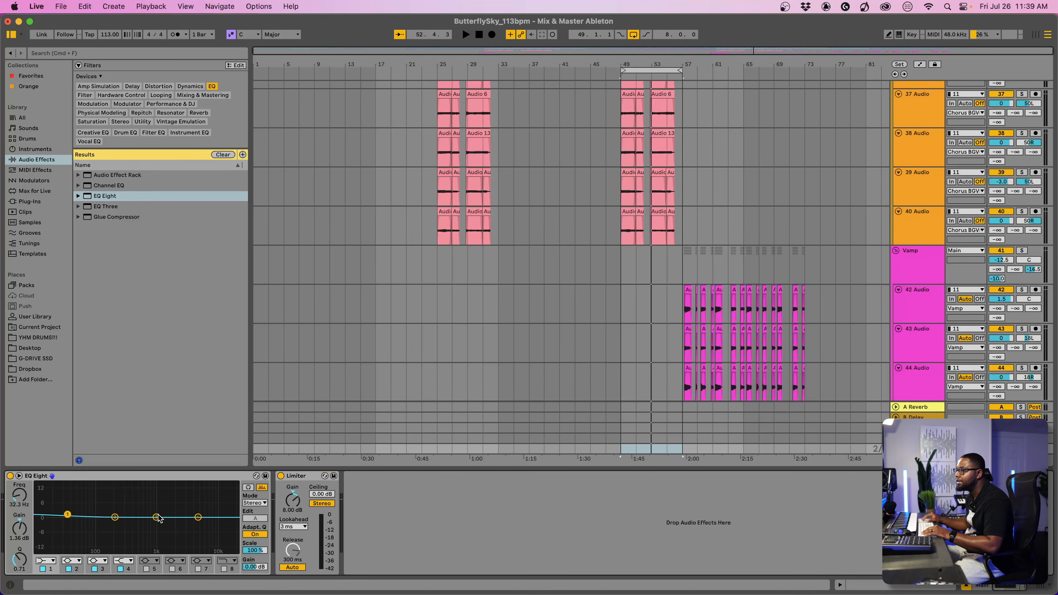
key("space")
left_click_drag(157, 517, 158, 513)
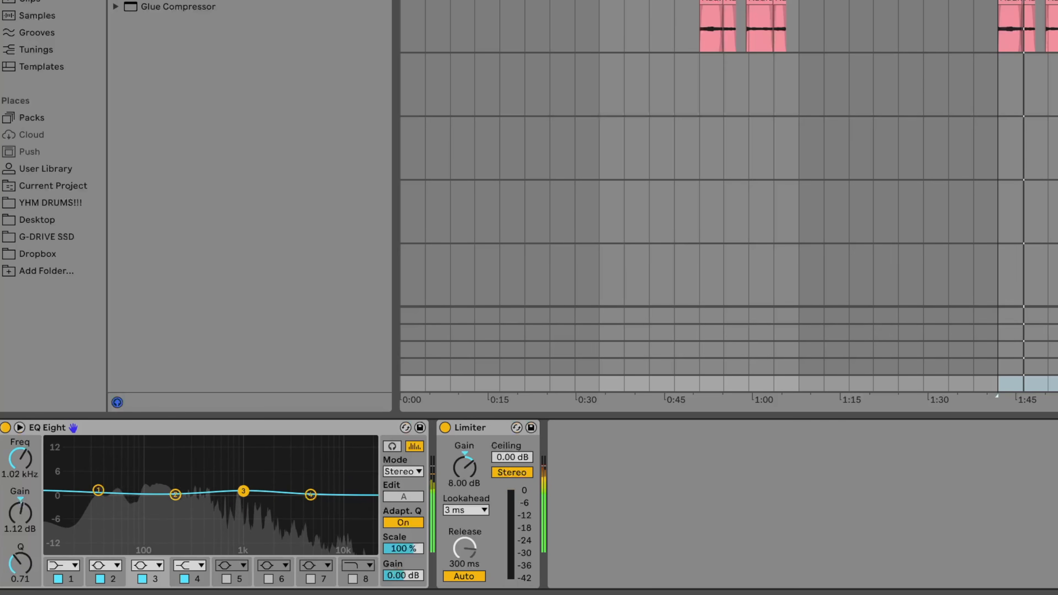
- Enable EQ band 6 with a slight boost near 2.5 kHz, ease band 3 to 0.87 dB at 958 Hz, and compare against bypass
left_click(269, 578)
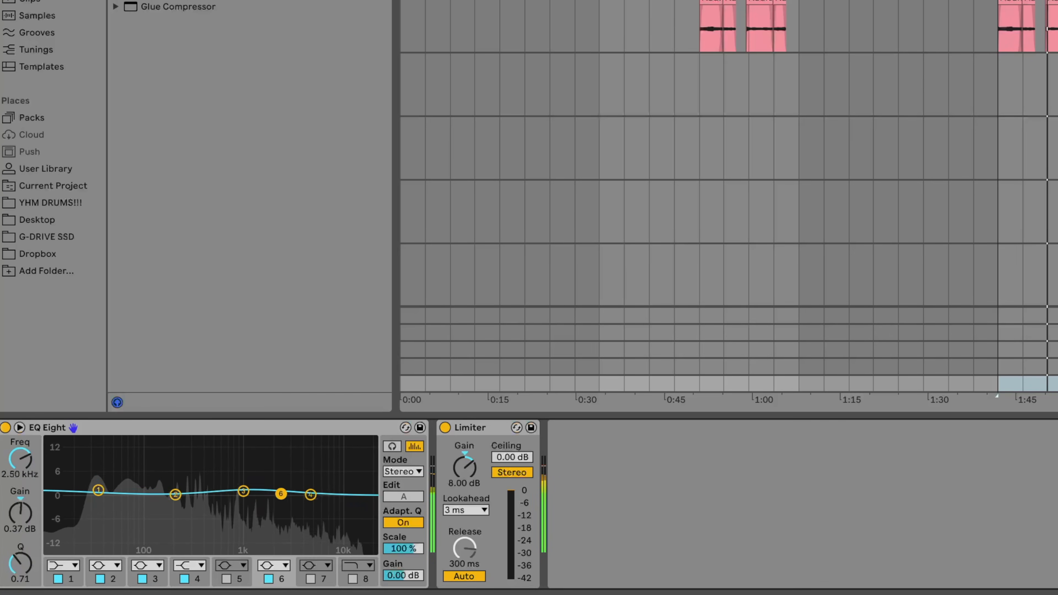
left_click_drag(278, 492, 277, 492)
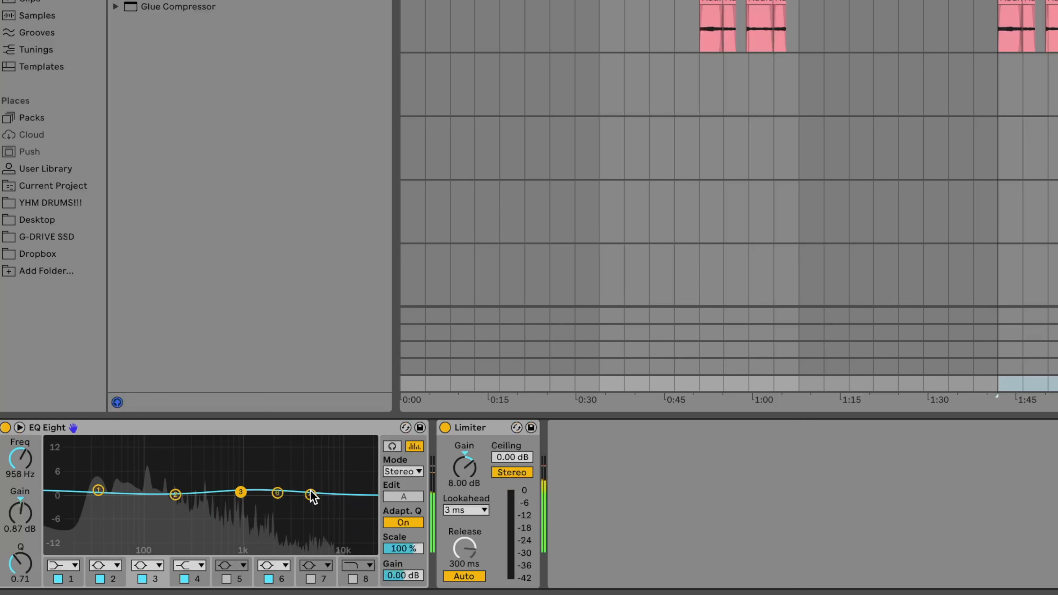
left_click(6, 428)
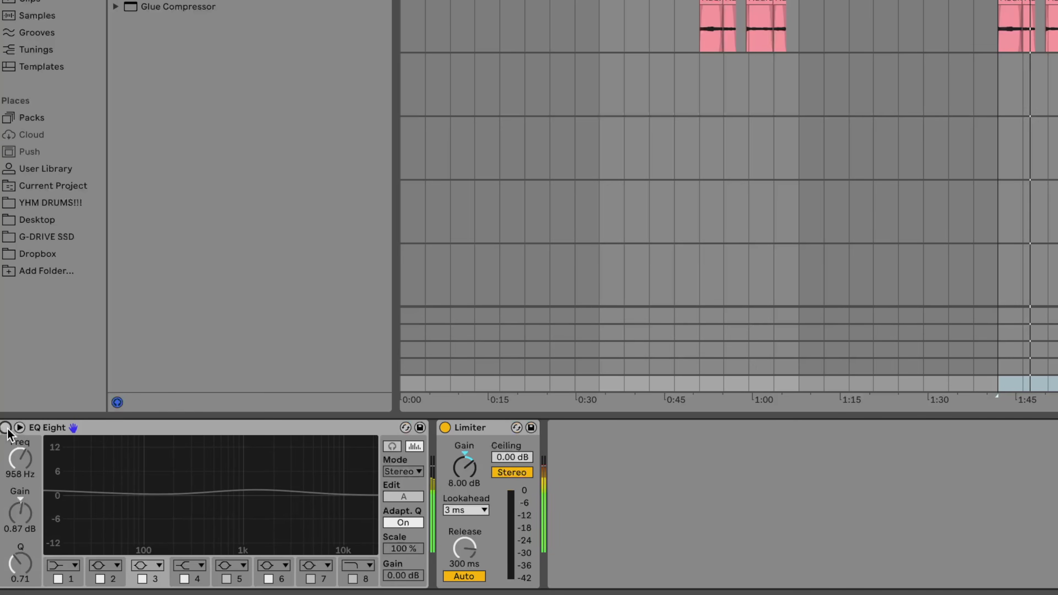
left_click(6, 428)
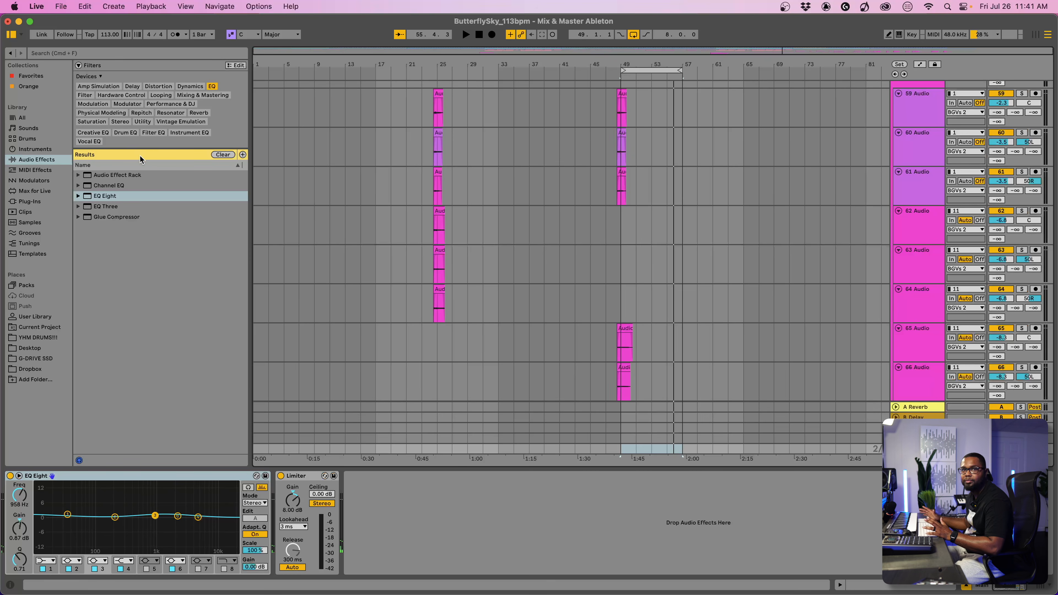
- Insert a Saturator between the EQ Eight and the Limiter and raise its drive to 4.57 dB during playback
left_click(99, 122)
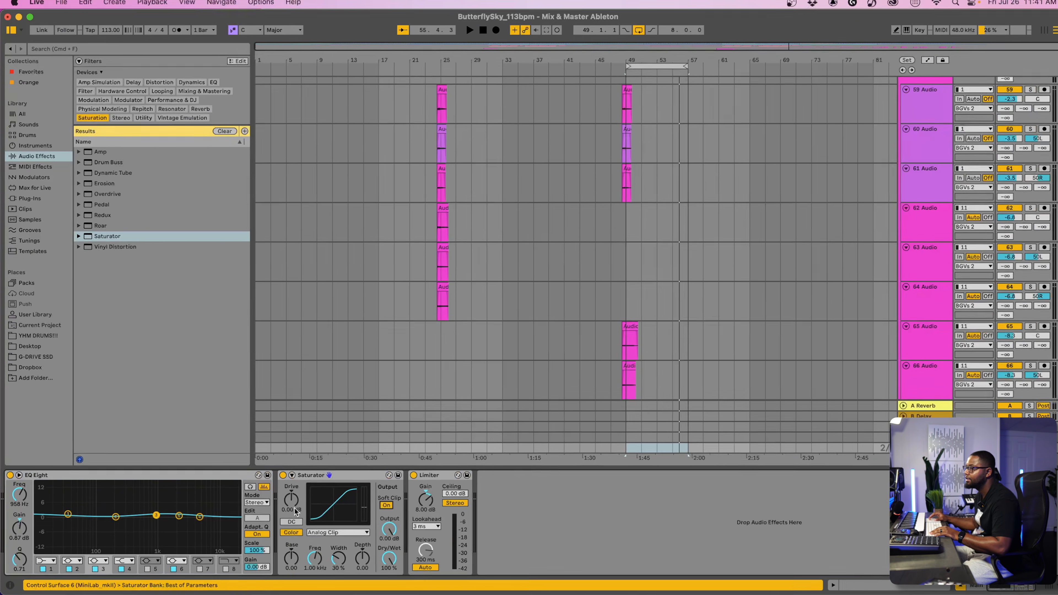
key("space")
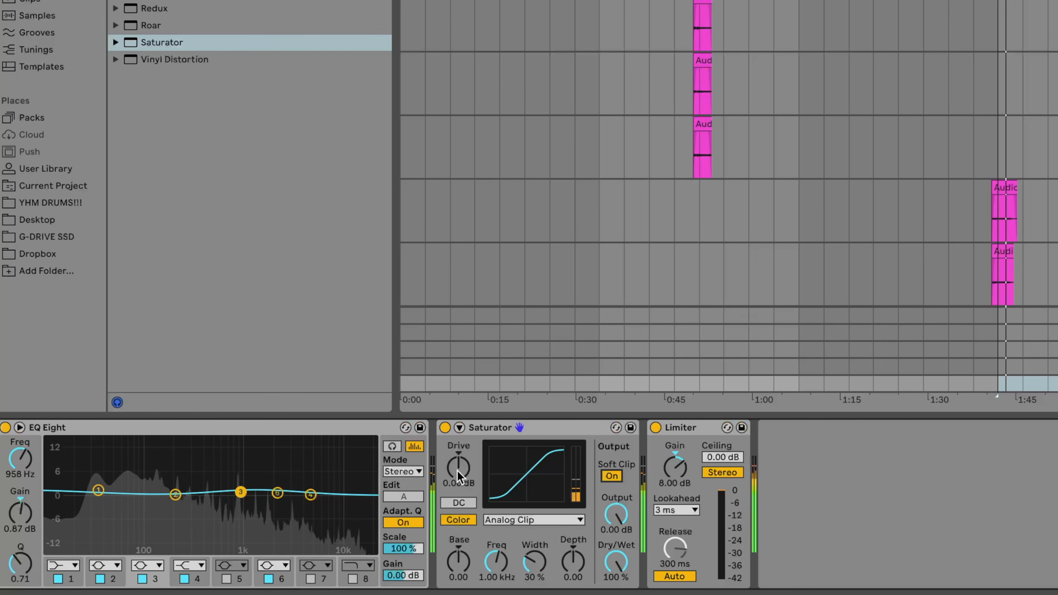
left_click_drag(456, 466, 457, 448)
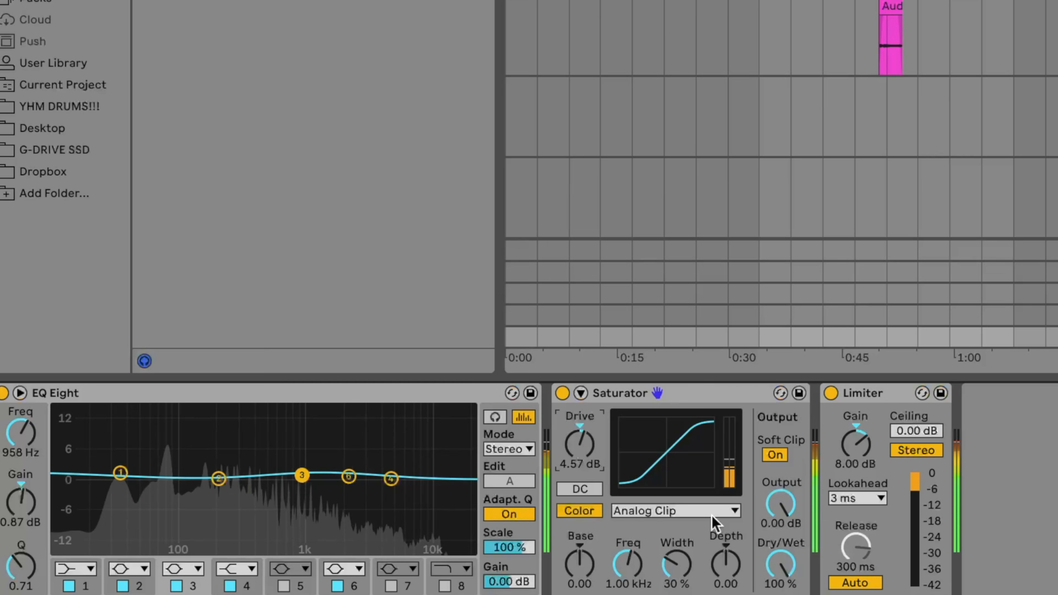
- Set the Saturator's Dry/Wet to 19% and its drive to 4 dB
left_click_drag(617, 563, 617, 594)
left_click_drag(780, 564, 780, 555)
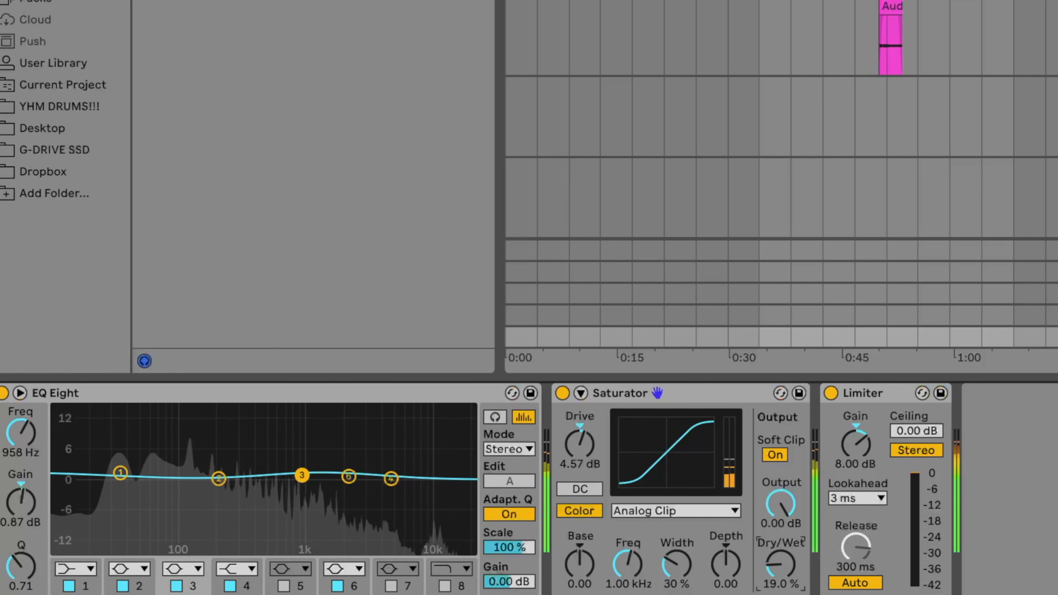
left_click(580, 451)
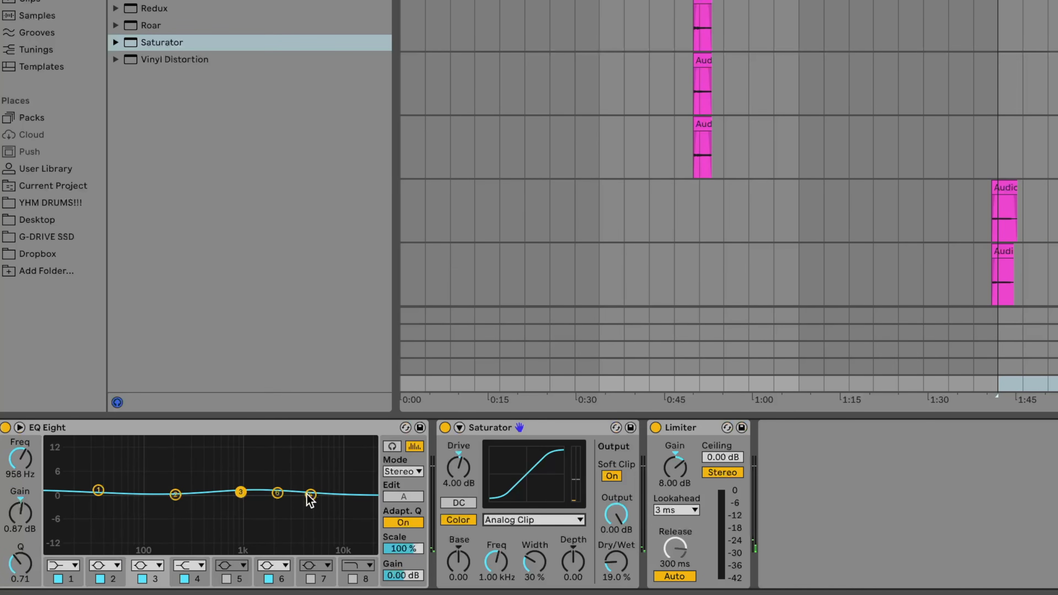
- During playback, raise band 4 of the EQ Eight to 1.36 dB at 6.39 kHz
left_click(309, 495)
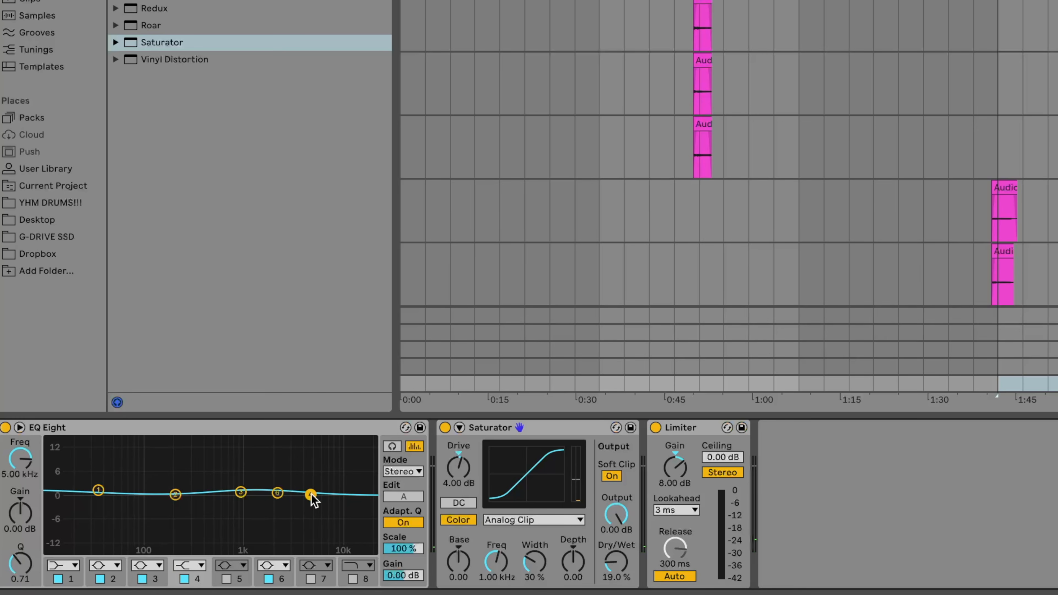
key("space")
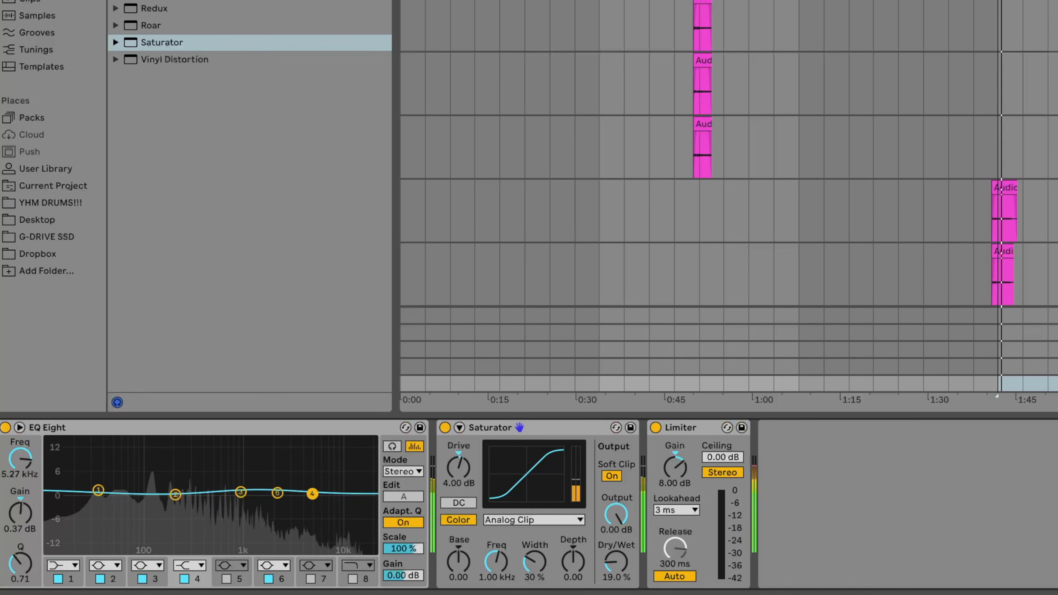
left_click_drag(312, 493, 312, 493)
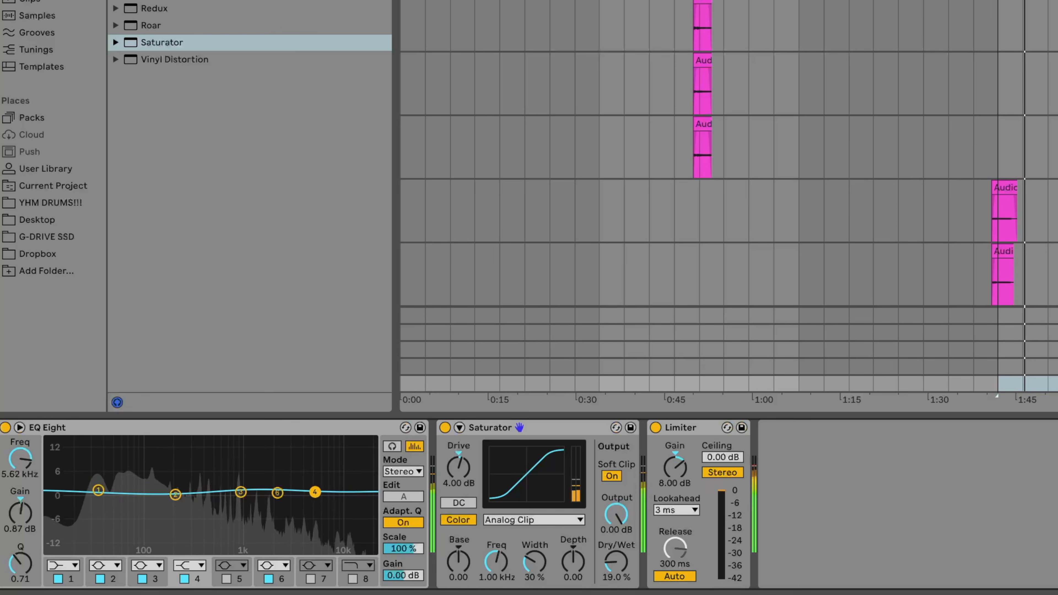
left_click_drag(315, 491, 317, 492)
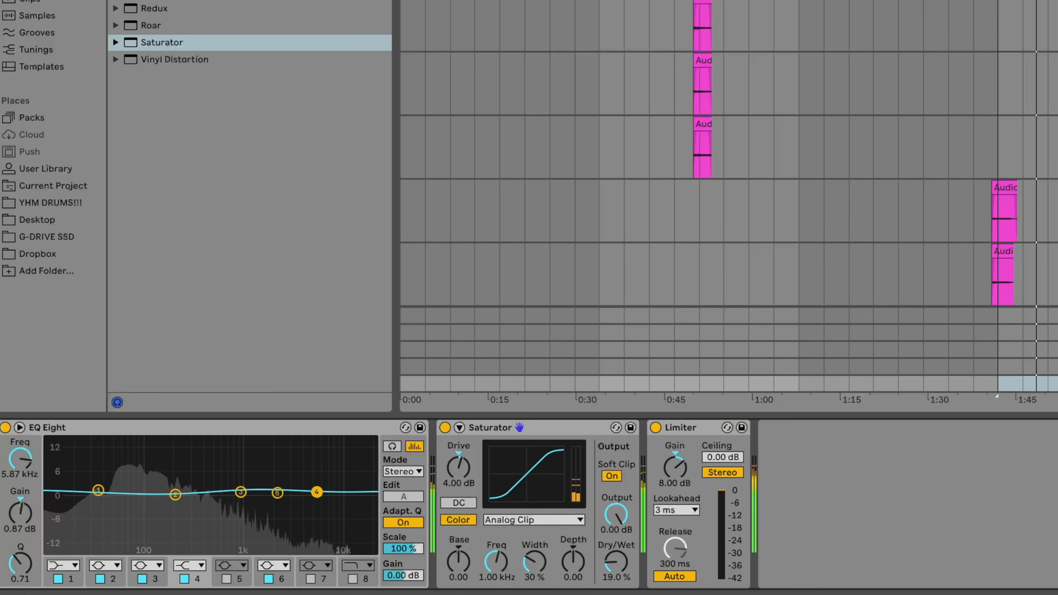
left_click_drag(317, 491, 321, 491)
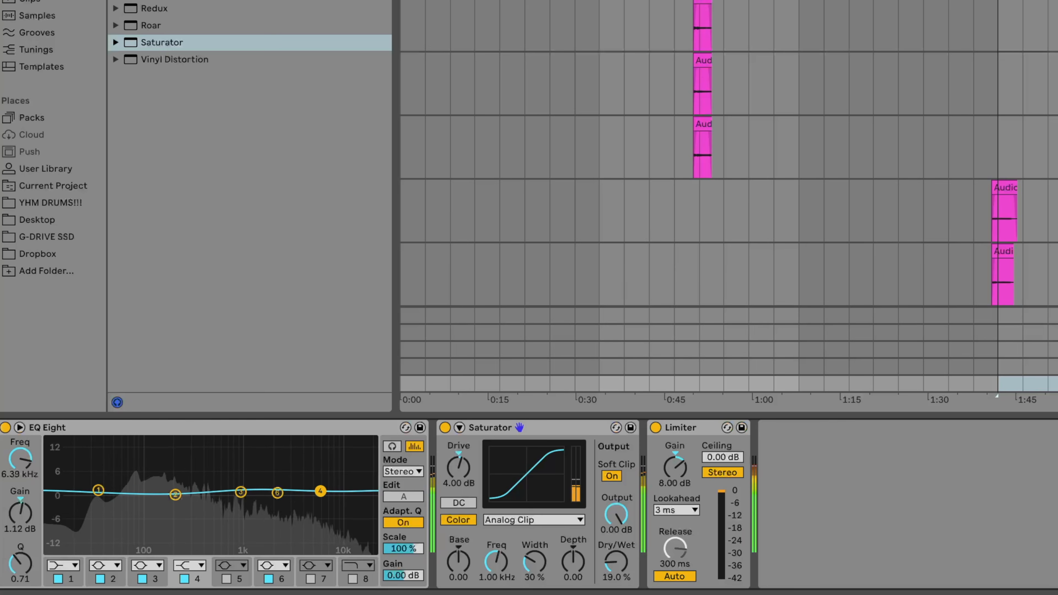
left_click_drag(320, 491, 320, 491)
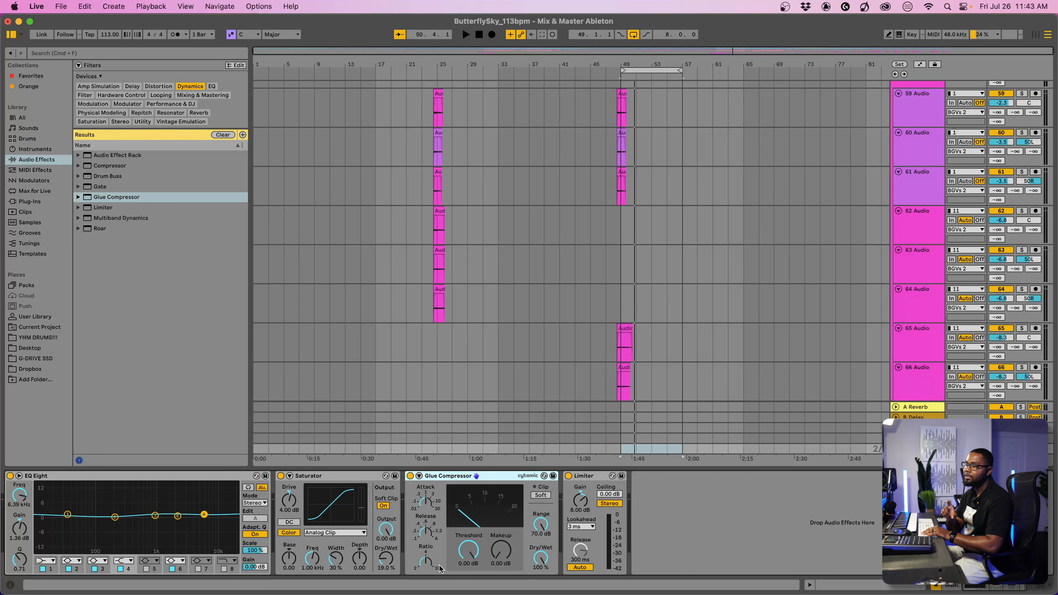
- Set the Glue Compressor's threshold to -10.2 dB, makeup to 0.79 dB and Dry/Wet to 67% during playback
key("space")
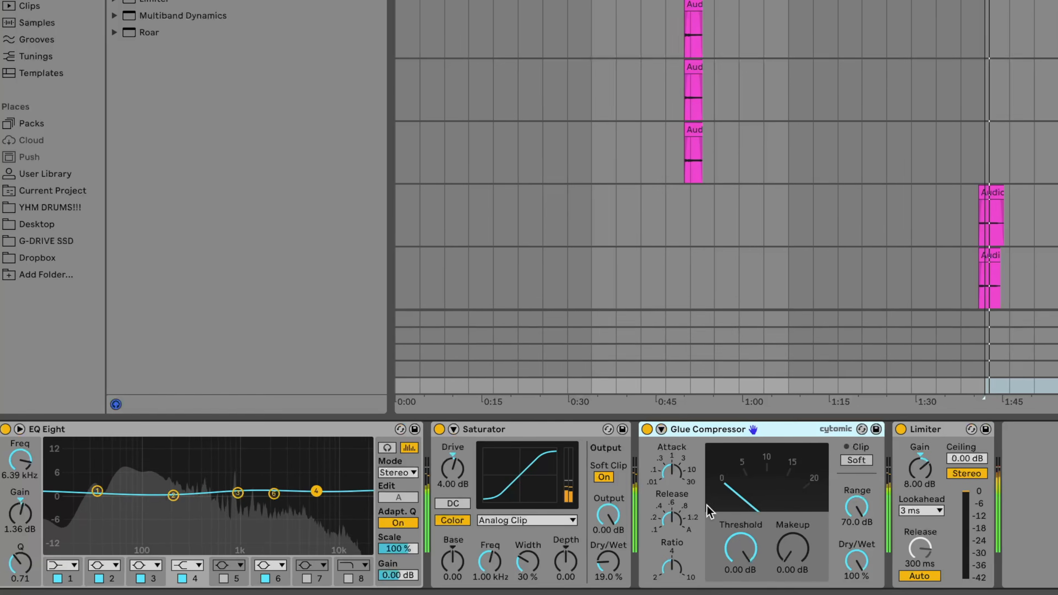
left_click_drag(749, 547, 750, 579)
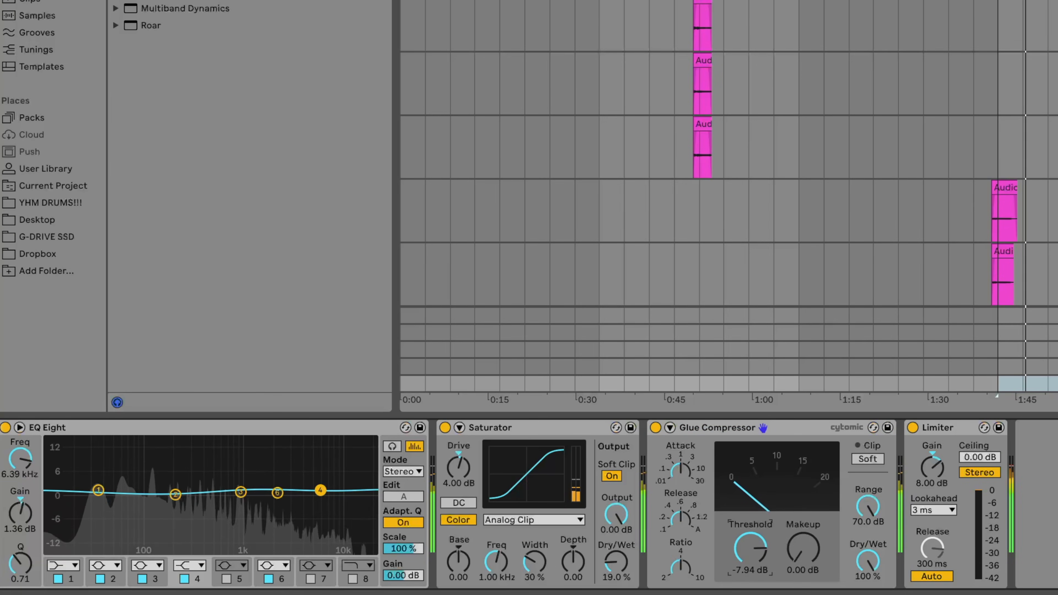
left_click_drag(742, 539, 743, 547)
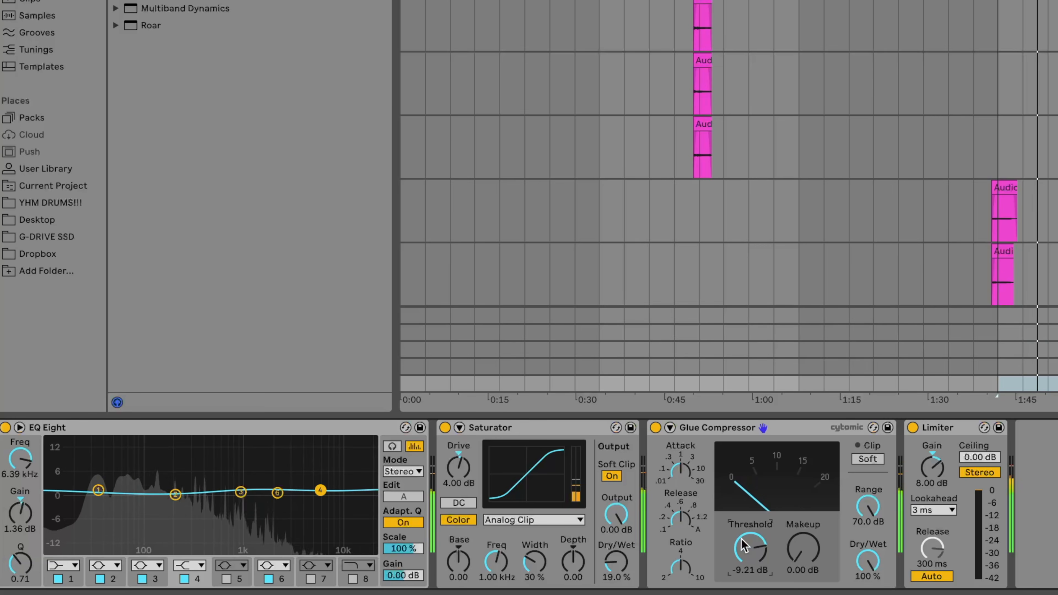
left_click_drag(681, 521, 681, 491)
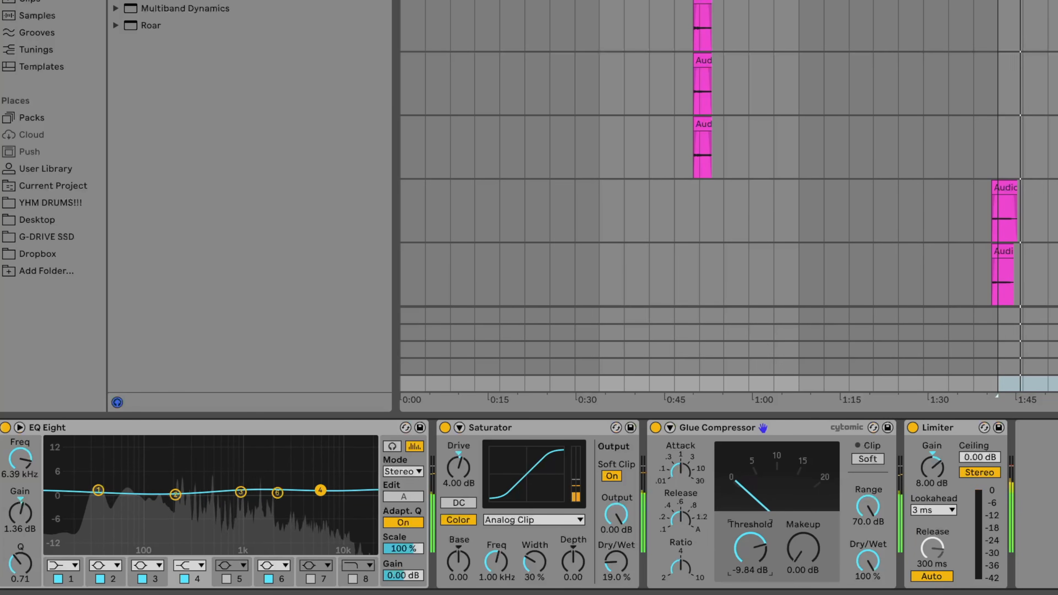
left_click_drag(751, 554, 751, 561)
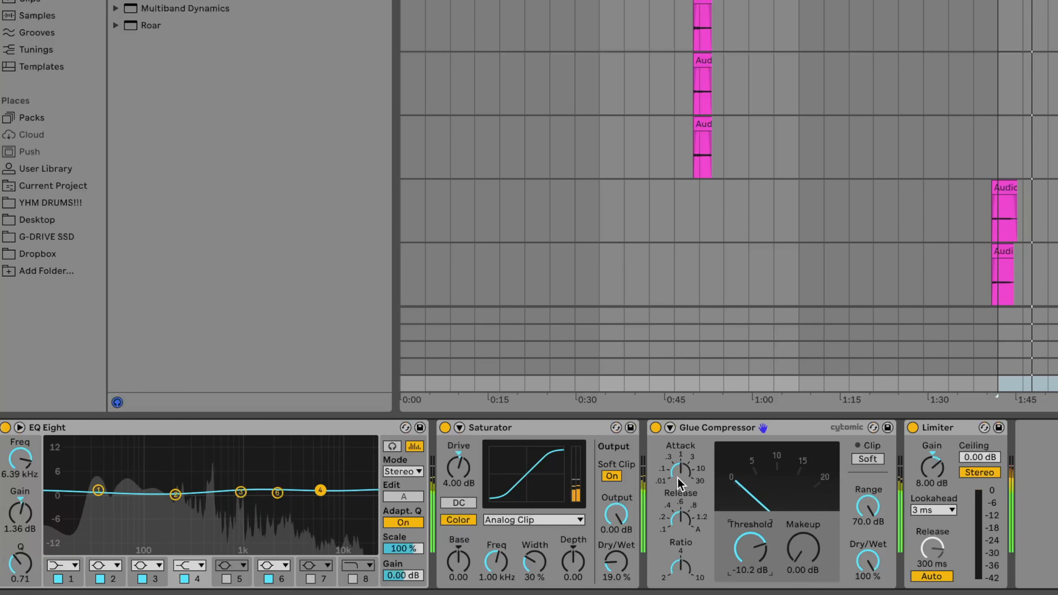
left_click_drag(680, 471, 680, 508)
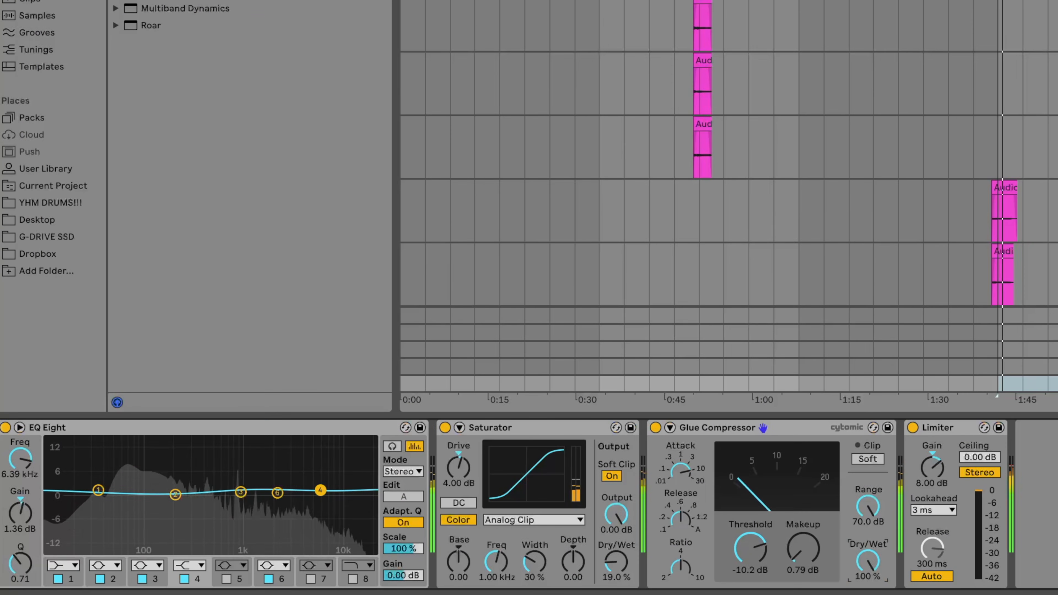
mouse_move(867, 560)
left_mouse_down()
mouse_move(867, 571)
mouse_move(867, 559)
left_mouse_up()
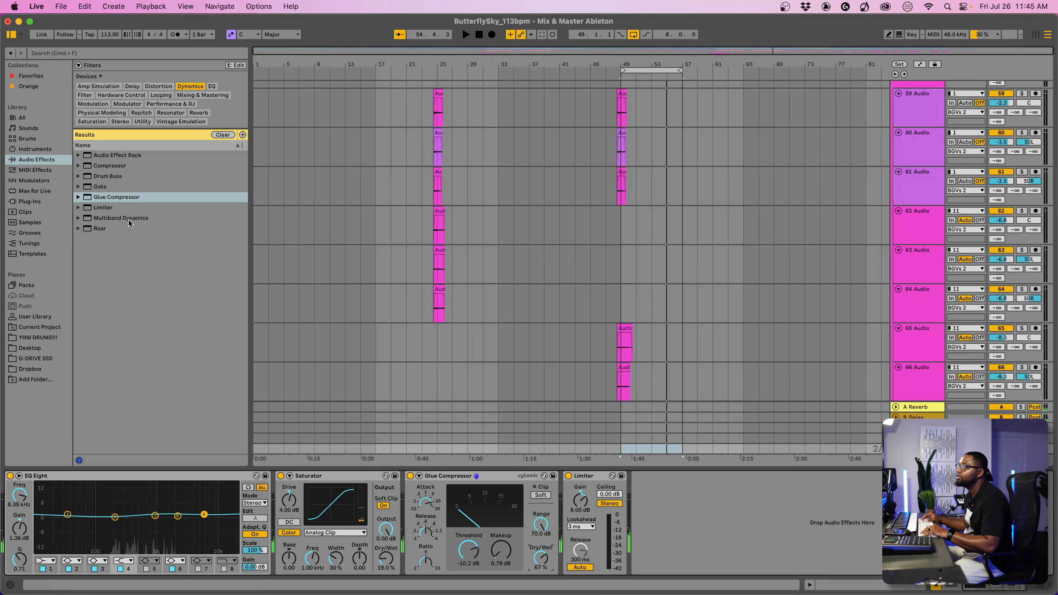
- Insert Multiband Dynamics between the Glue Compressor and Limiter, and set the high band's upper ratio to 1:3.20
left_click_drag(113, 222, 488, 483)
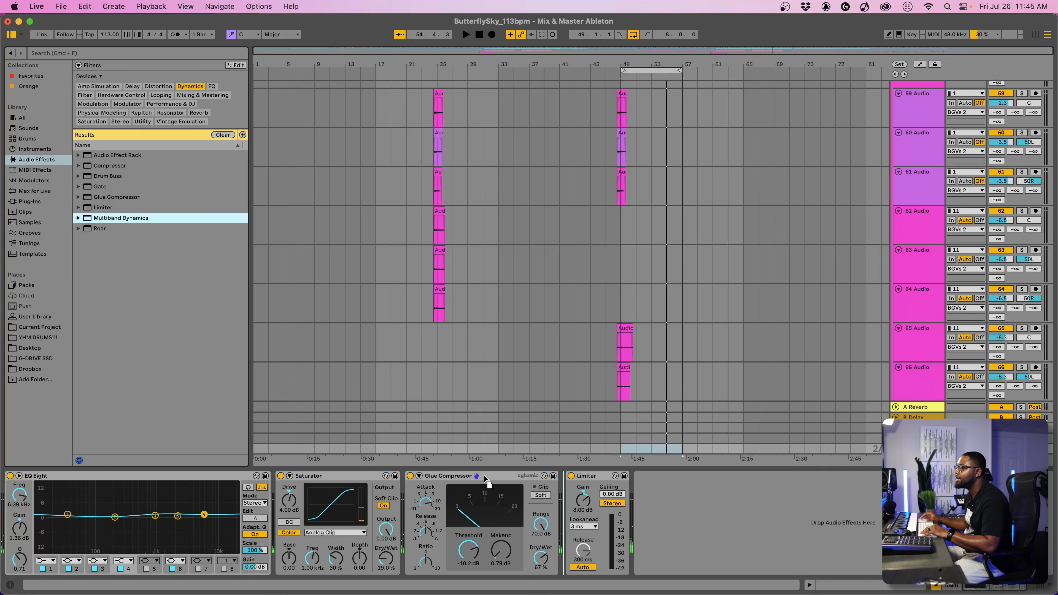
left_click_drag(565, 494, 565, 495)
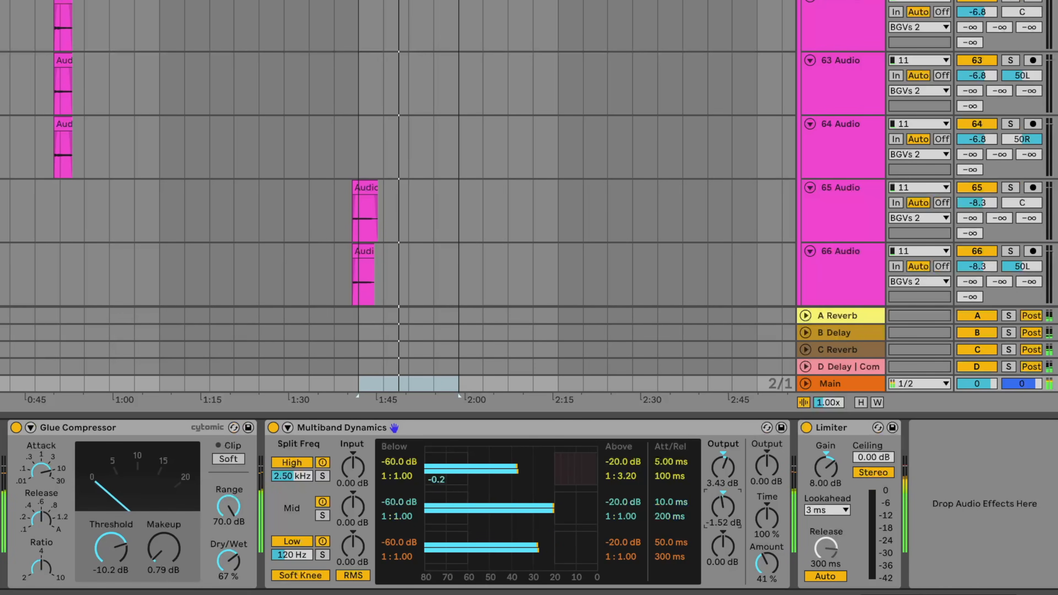
- Set the Multiband Dynamics mid band to a 1:1.02 upper ratio with 0.38 dB output, and reduce Amount to 12%
mouse_move(611, 518)
left_mouse_down()
mouse_move(618, 542)
mouse_move(620, 502)
mouse_move(621, 519)
left_mouse_up()
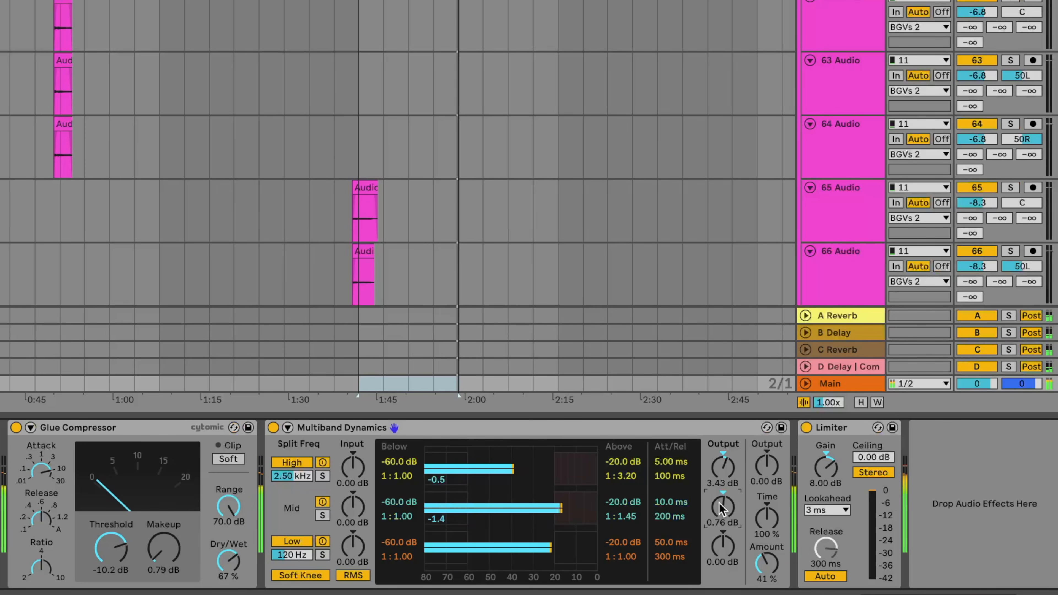
left_click_drag(621, 511, 621, 521)
left_click_drag(728, 505, 725, 509)
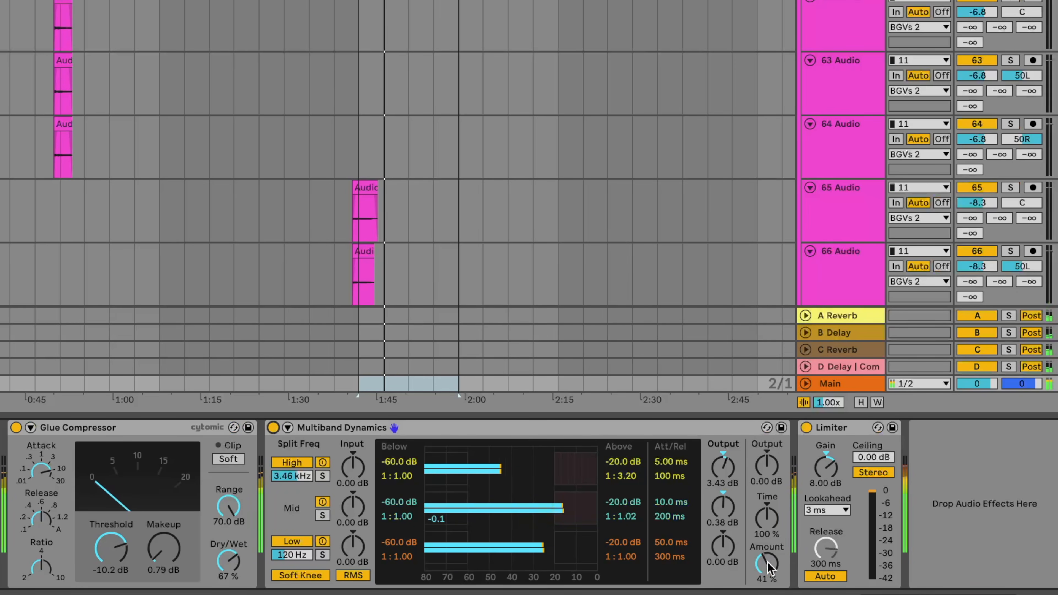
left_click_drag(766, 563, 766, 570)
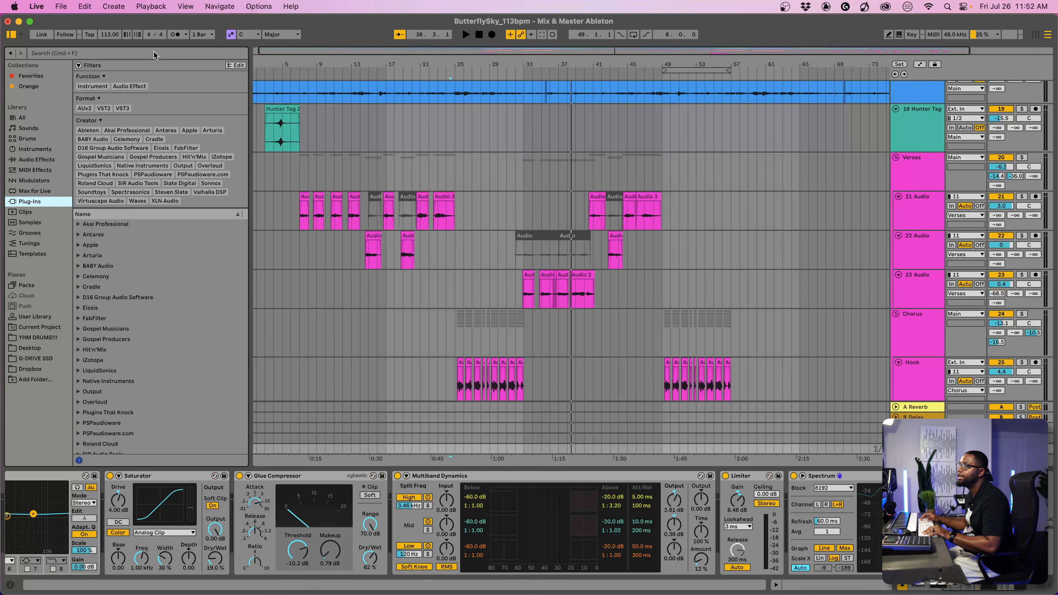
- Filter the plug-ins to Waves, add WLM Plus Stereo after Spectrum on the Main track, and measure the song's loudness during playback
left_click(154, 52)
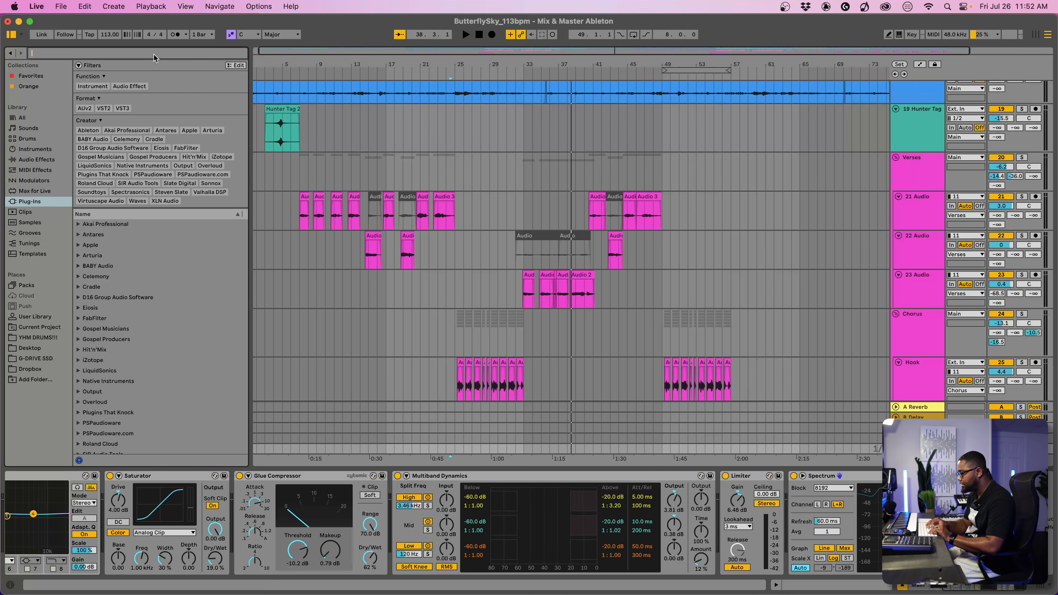
left_click(138, 201)
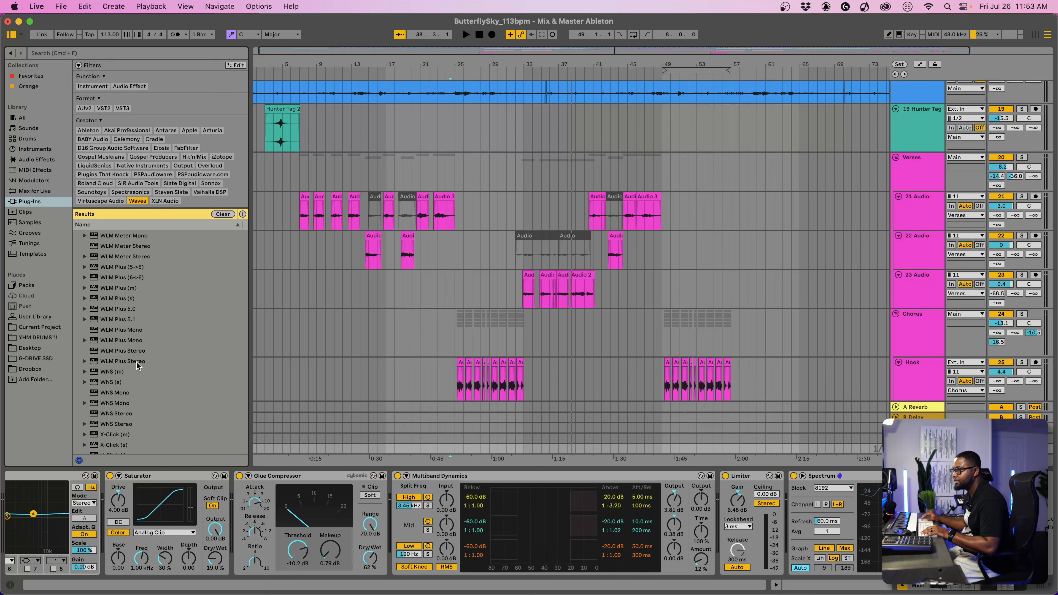
left_click_drag(134, 364, 1032, 523)
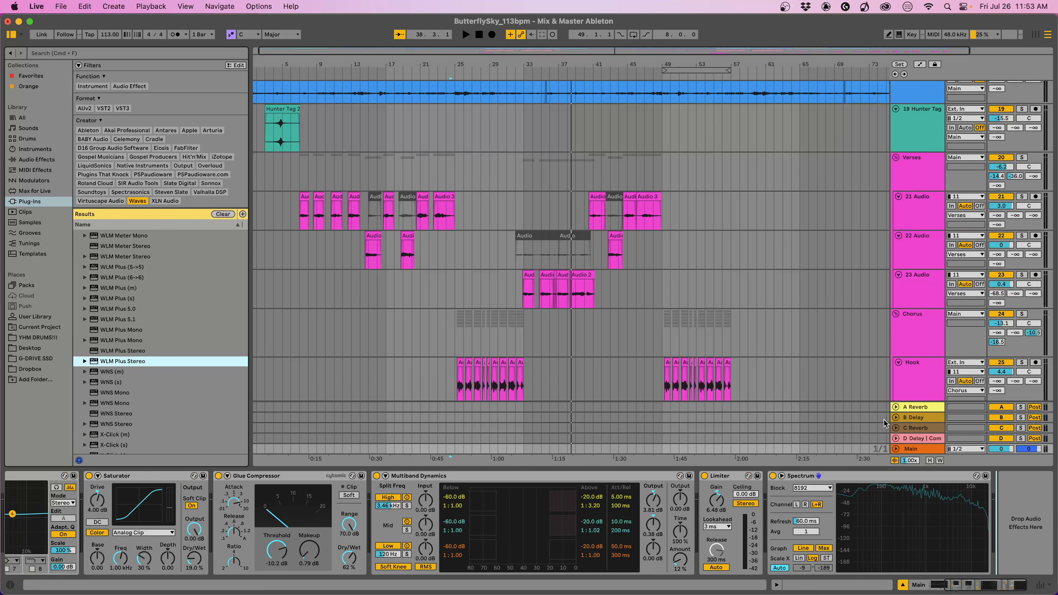
left_click_drag(279, 105, 709, 82)
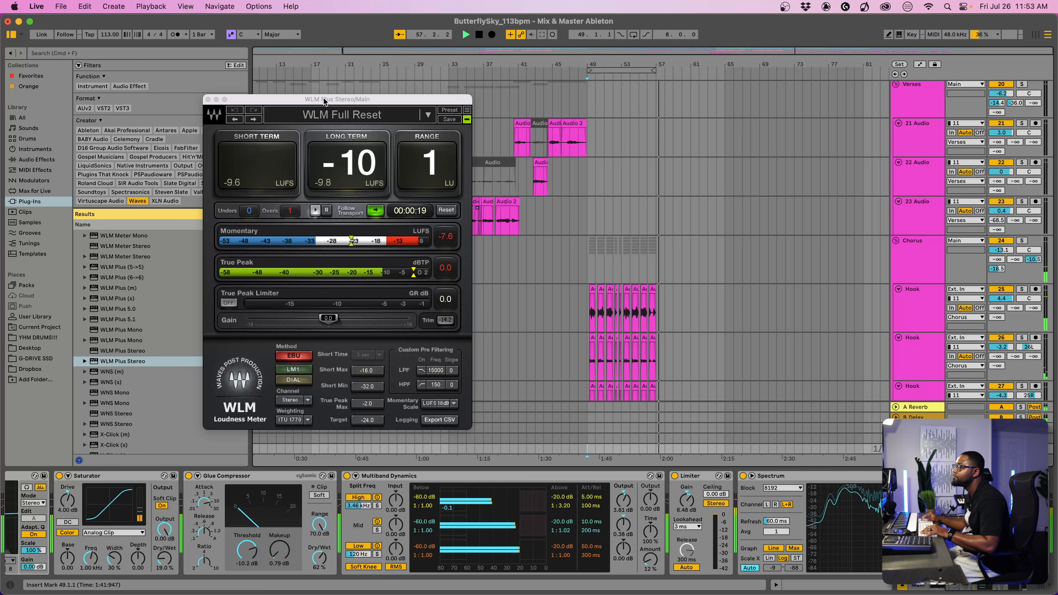
key("space")
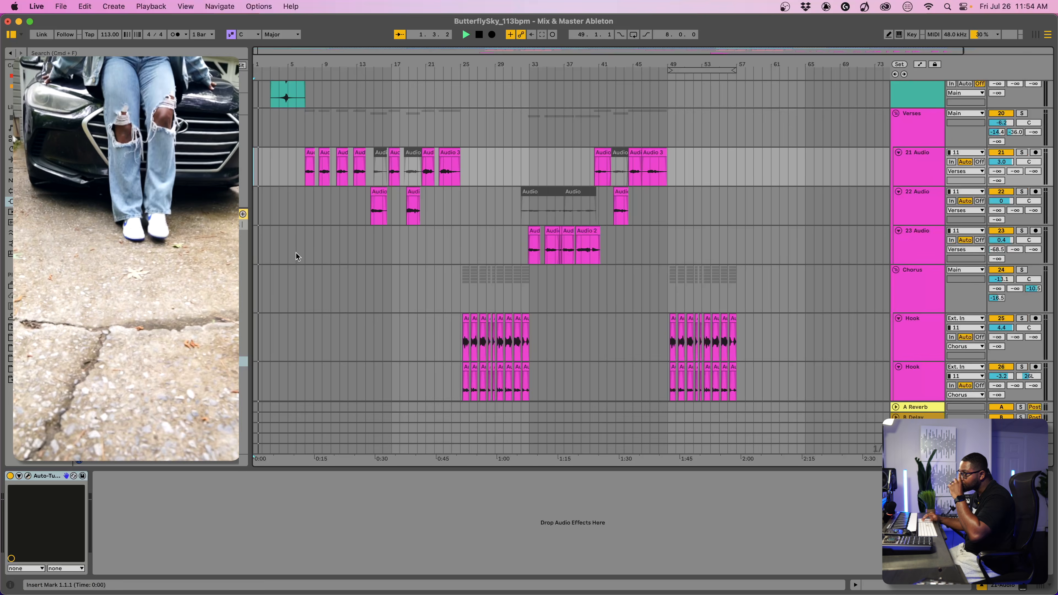
- Play the song from the start and review the instrument and vocal tracks in the arrangement
scroll(297, 254, "up", 8)
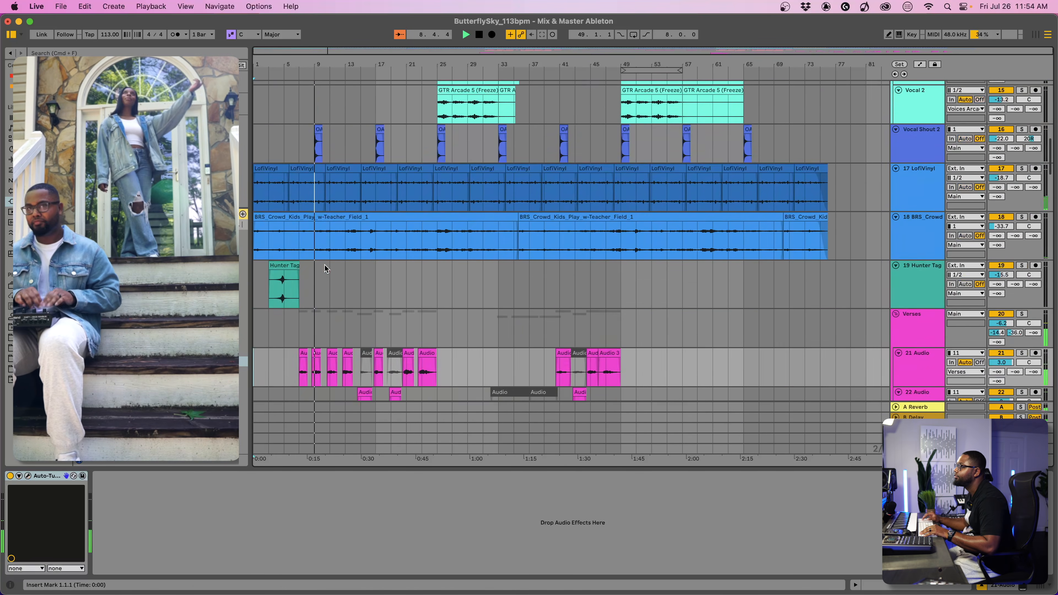
scroll(326, 269, "up", 5)
scroll(326, 269, "up", 1)
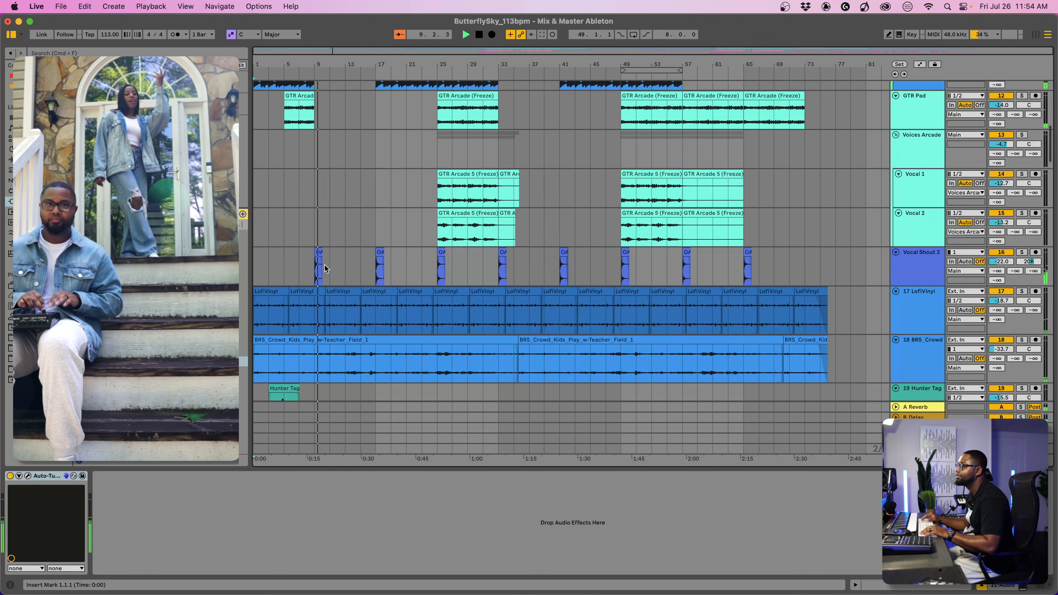
scroll(363, 287, "down", 10)
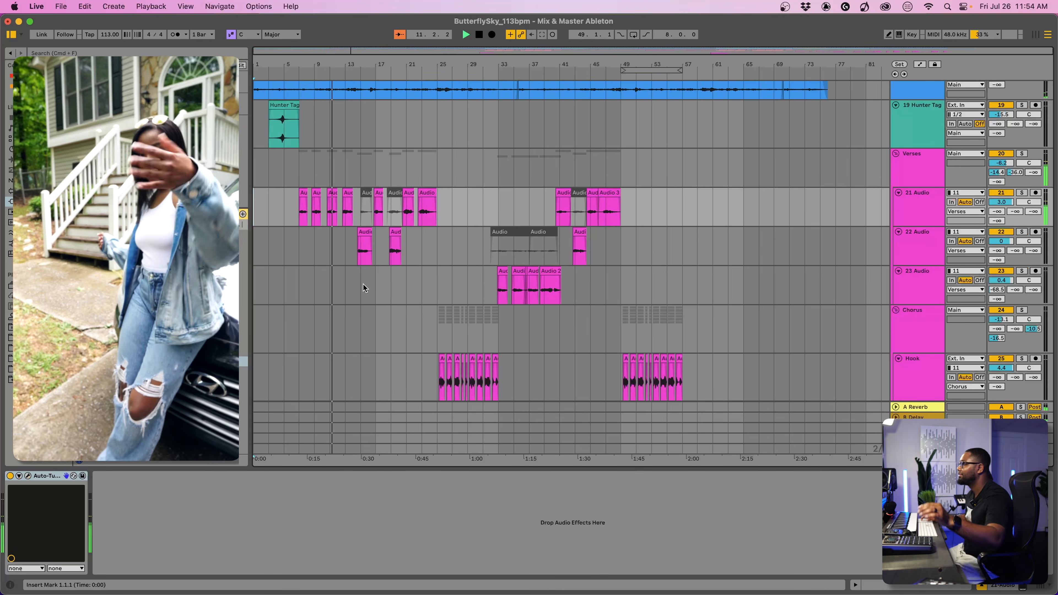
scroll(418, 217, "down", 5)
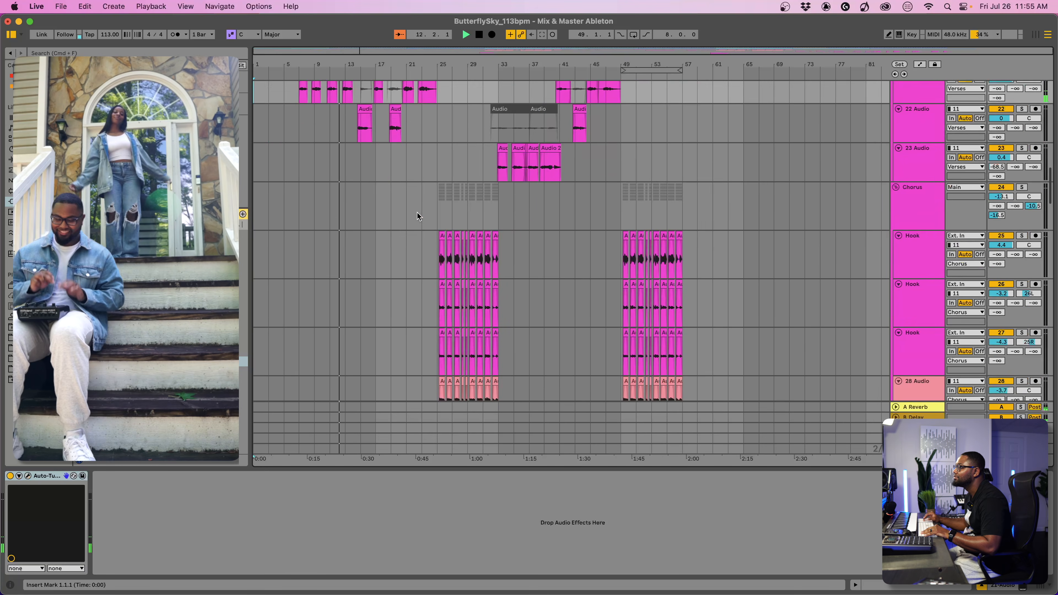
scroll(419, 217, "up", 10)
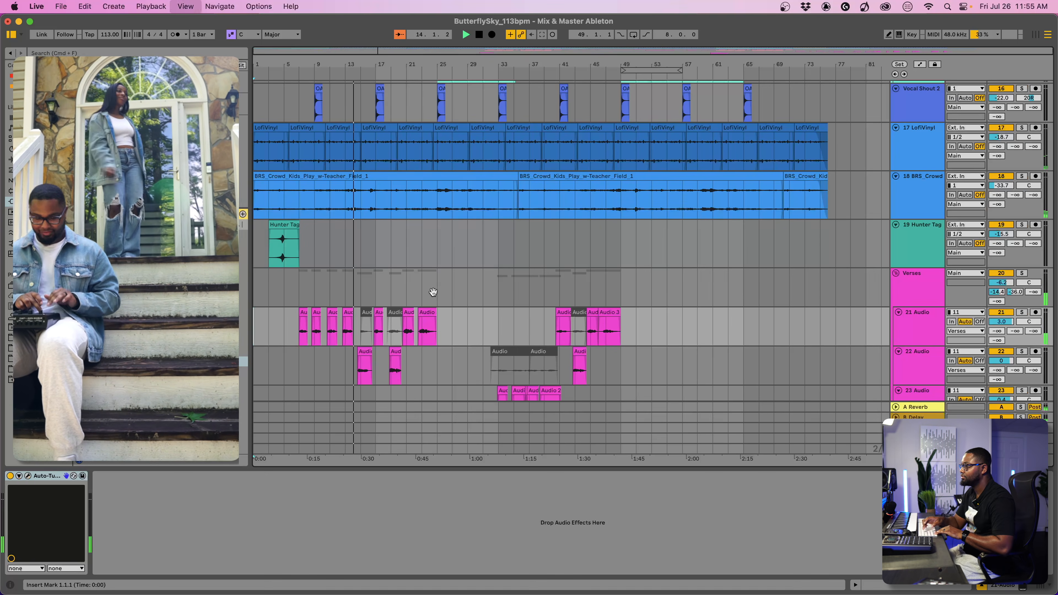
key("super+alt+3")
key("super+alt+3")
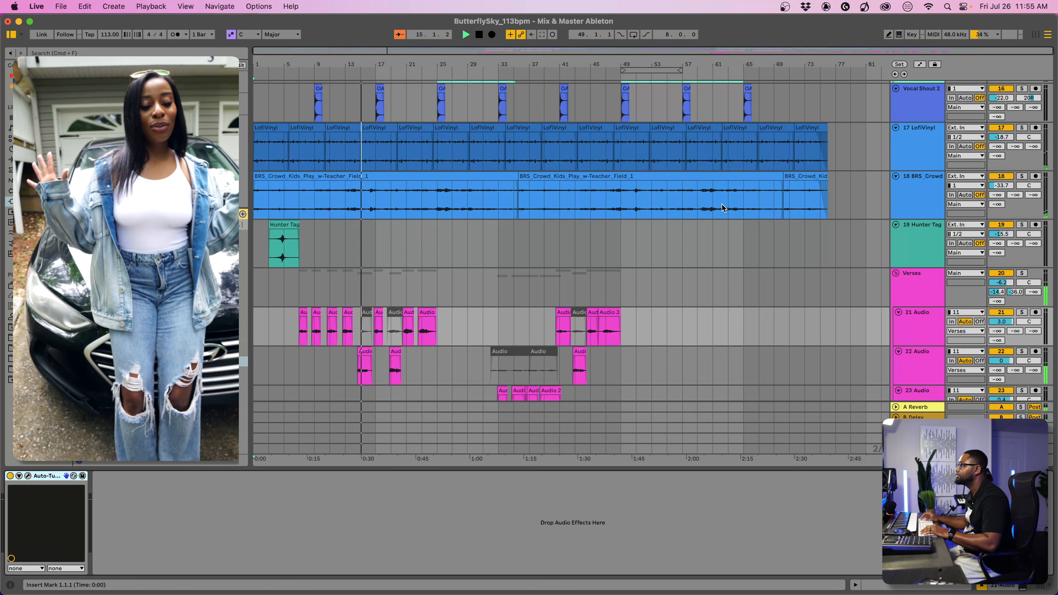
- Examine the Verses group's effect chain and the chorus tracks during playback
left_click(916, 287)
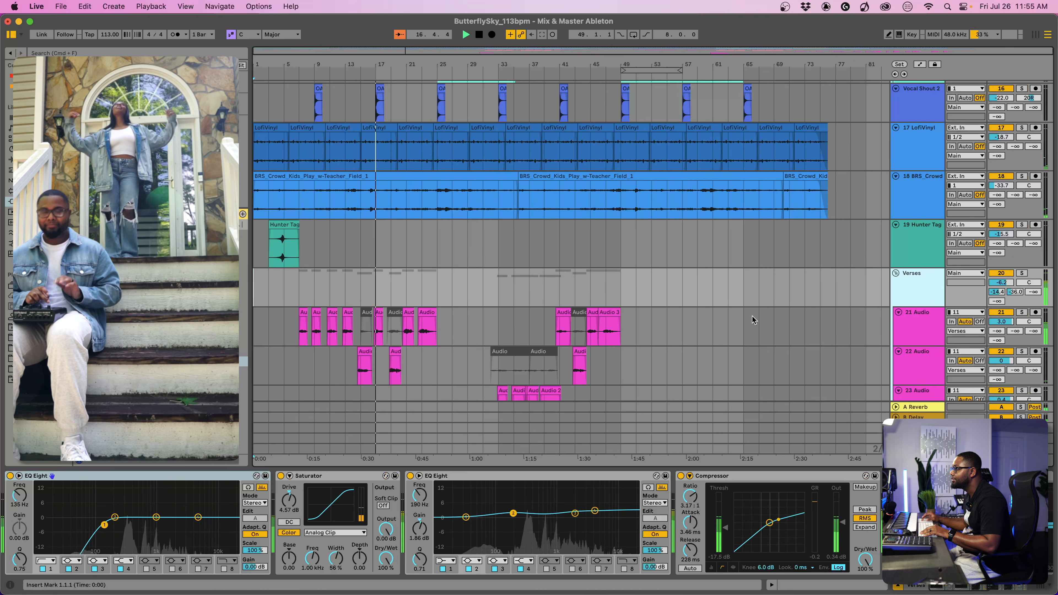
scroll(752, 318, "down", 5)
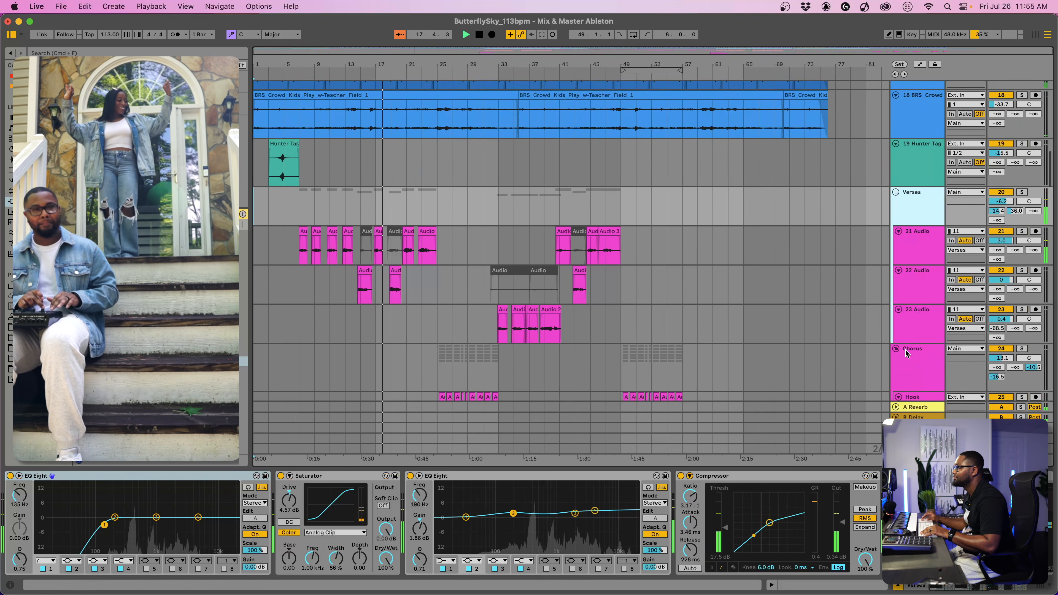
scroll(804, 331, "down", 12)
scroll(805, 331, "down", 1)
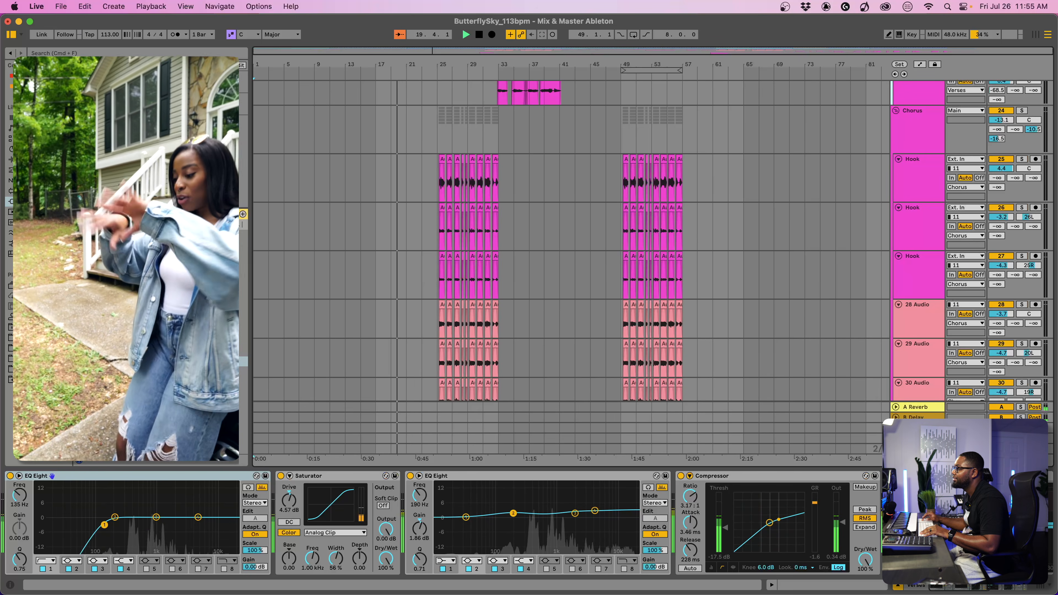
- In Main's Multiband Dynamics, set the low split to 38.6 Hz, mid output to 0.76 dB and low output to 1.52 dB, then save the set
left_click(915, 448)
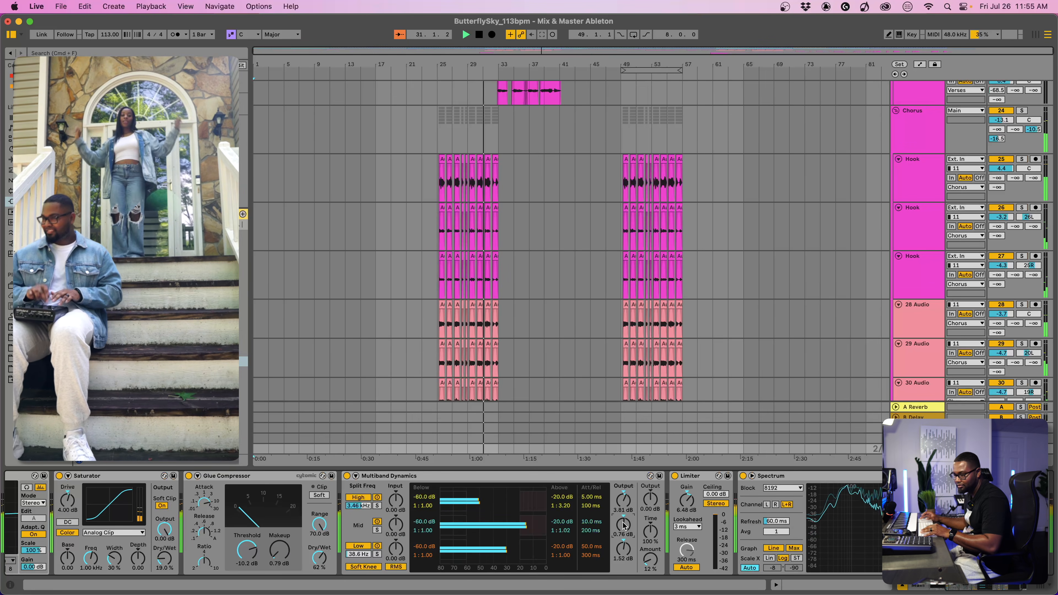
key("super+s")
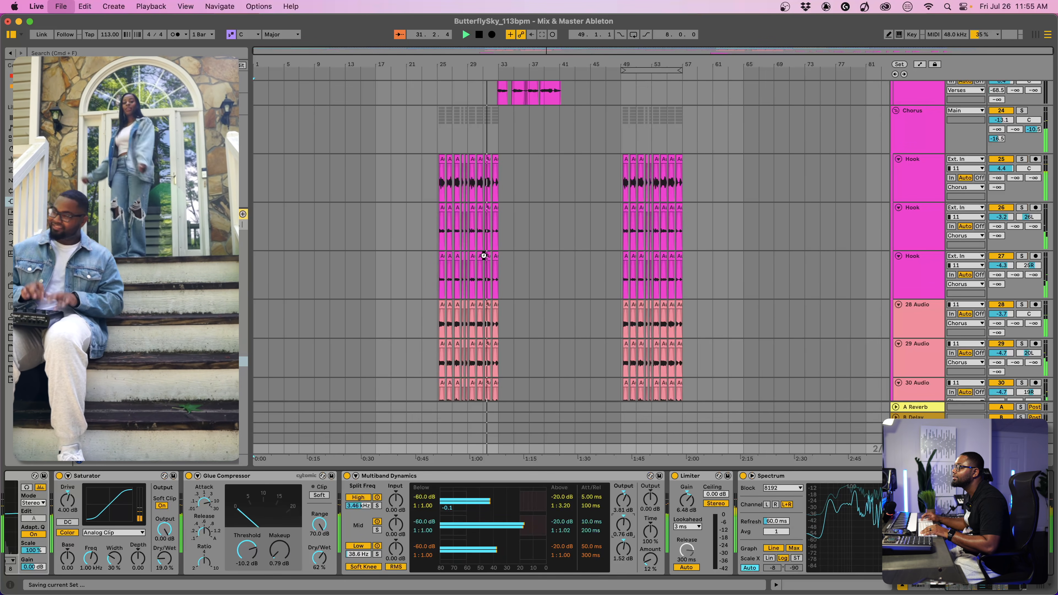
scroll(484, 255, "up", 5)
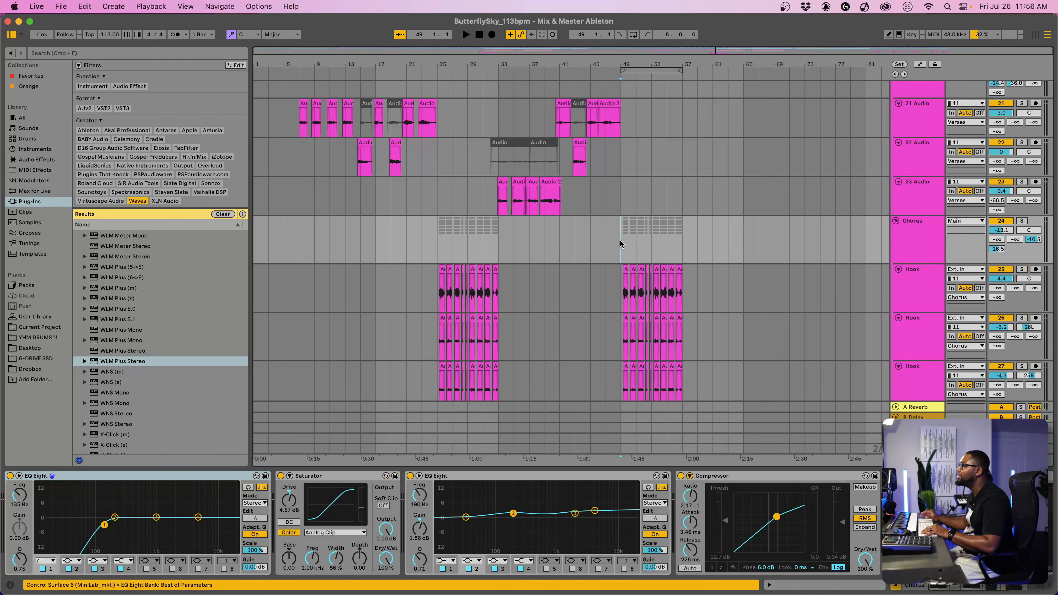
- Review the verse, chorus, pre-chorus, background vocal and Vamp Harm tracks in the arrangement while the song plays from bar 49 through the vamp
scroll(733, 327, "up", 5)
scroll(734, 326, "down", 2)
scroll(733, 327, "down", 5)
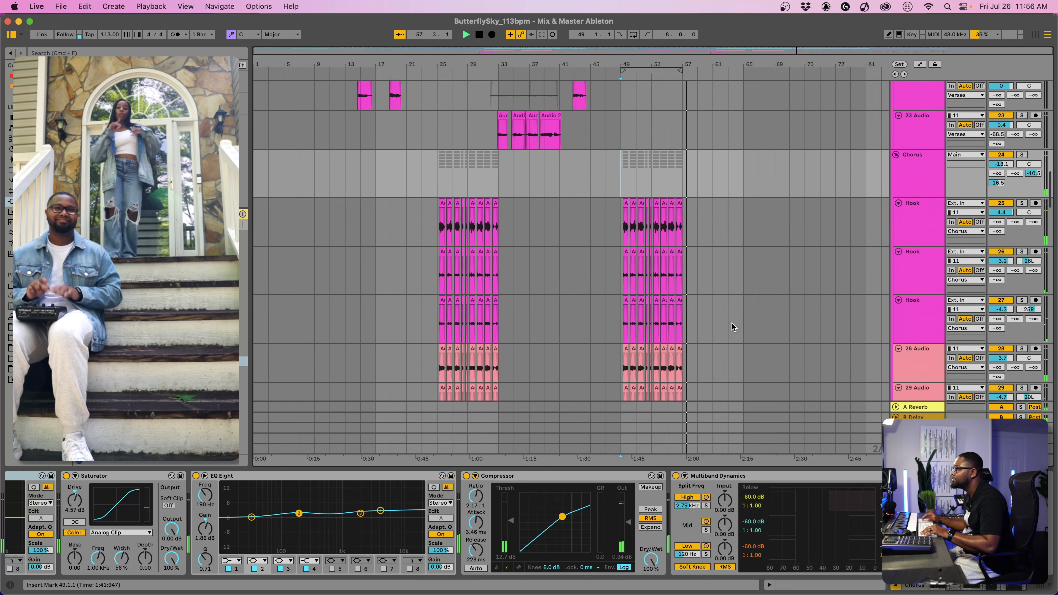
scroll(733, 327, "down", 5)
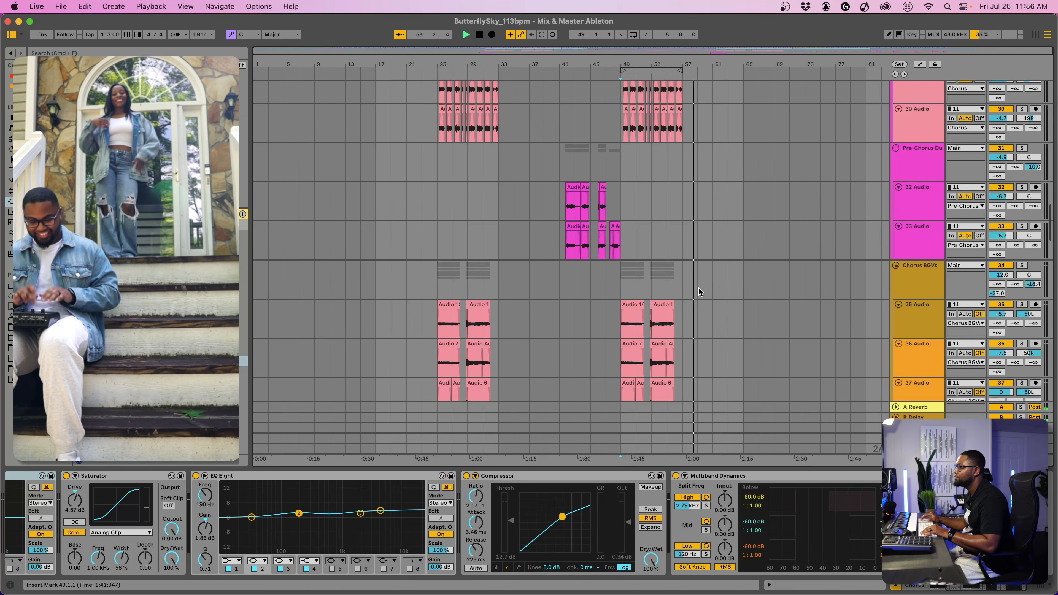
scroll(700, 291, "up", 8)
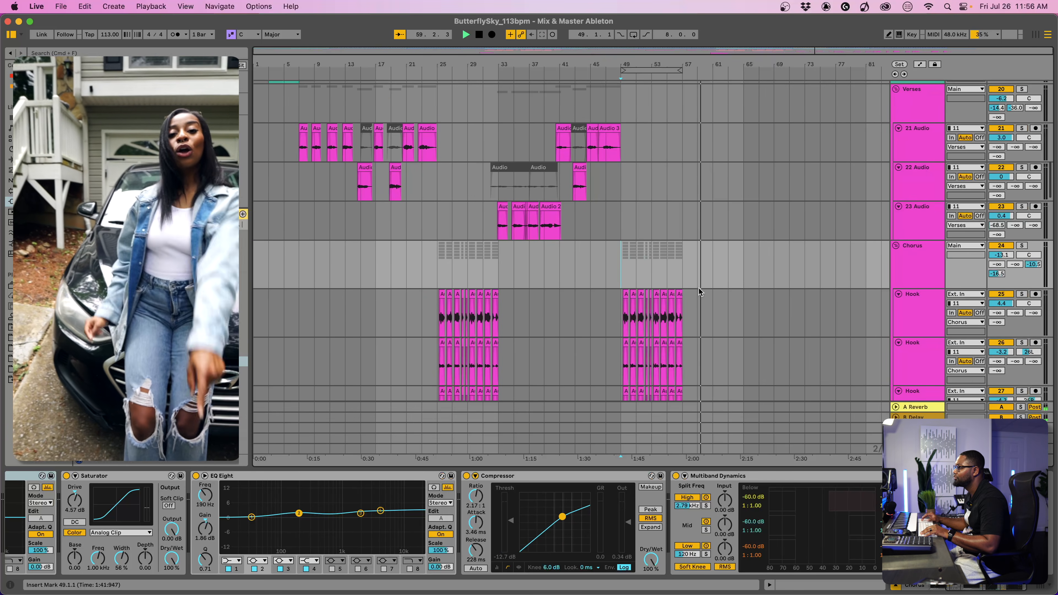
scroll(700, 292, "down", 15)
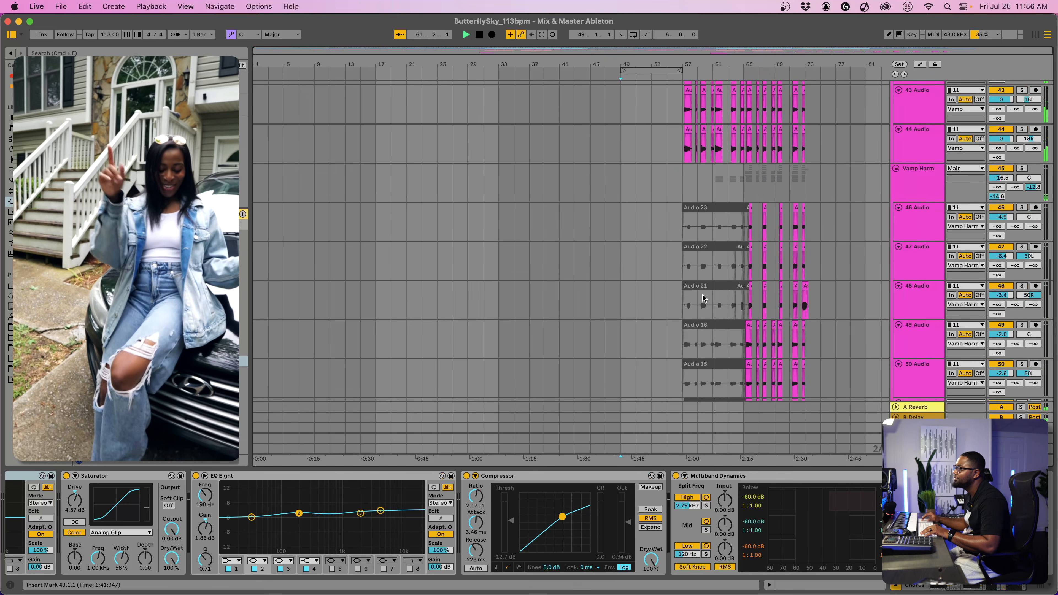
scroll(699, 291, "down", 5)
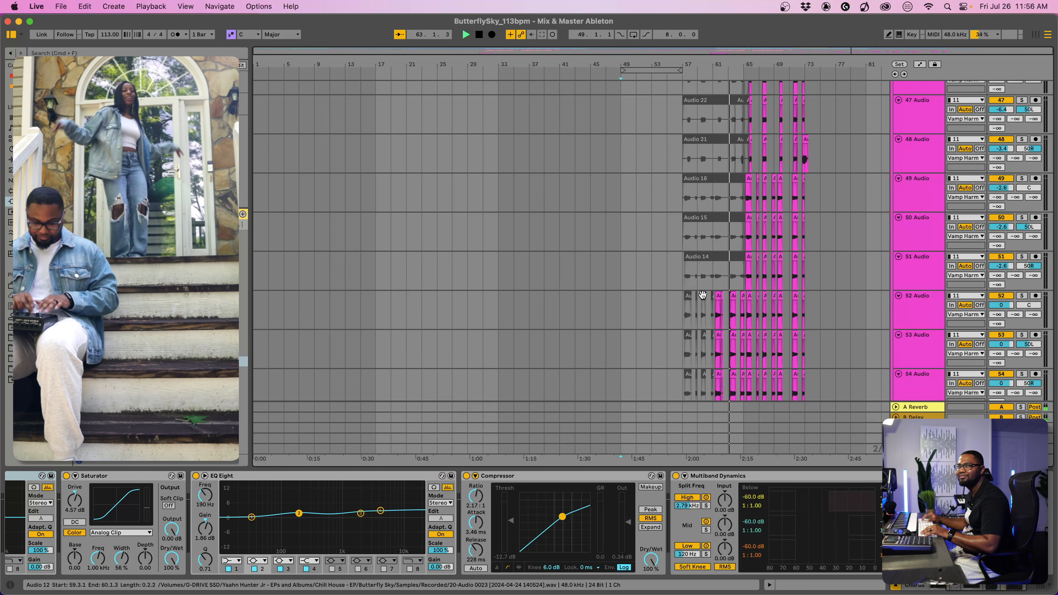
scroll(715, 309, "up", 8)
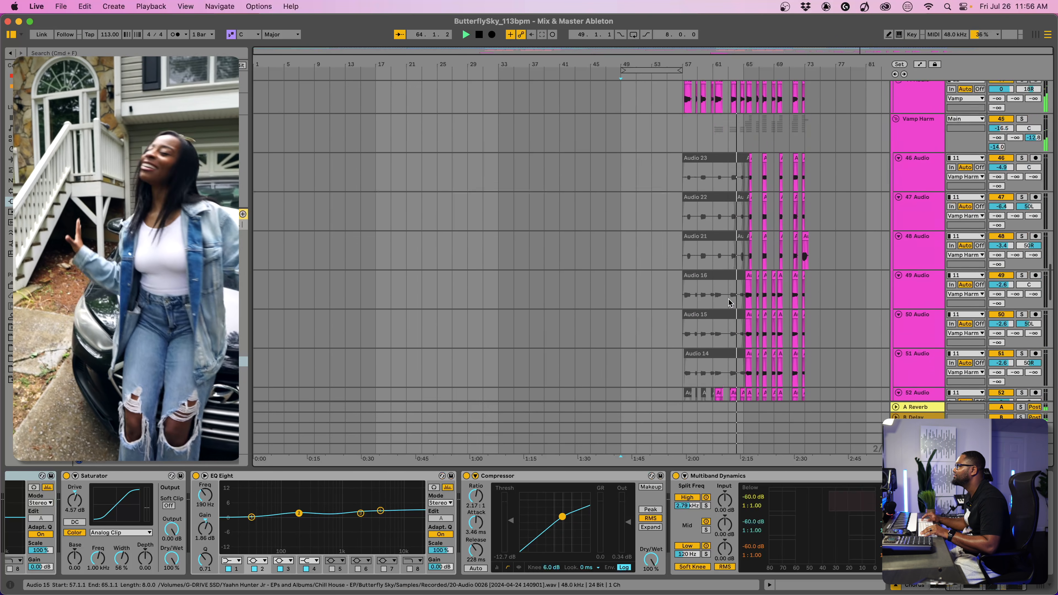
scroll(729, 302, "up", 15)
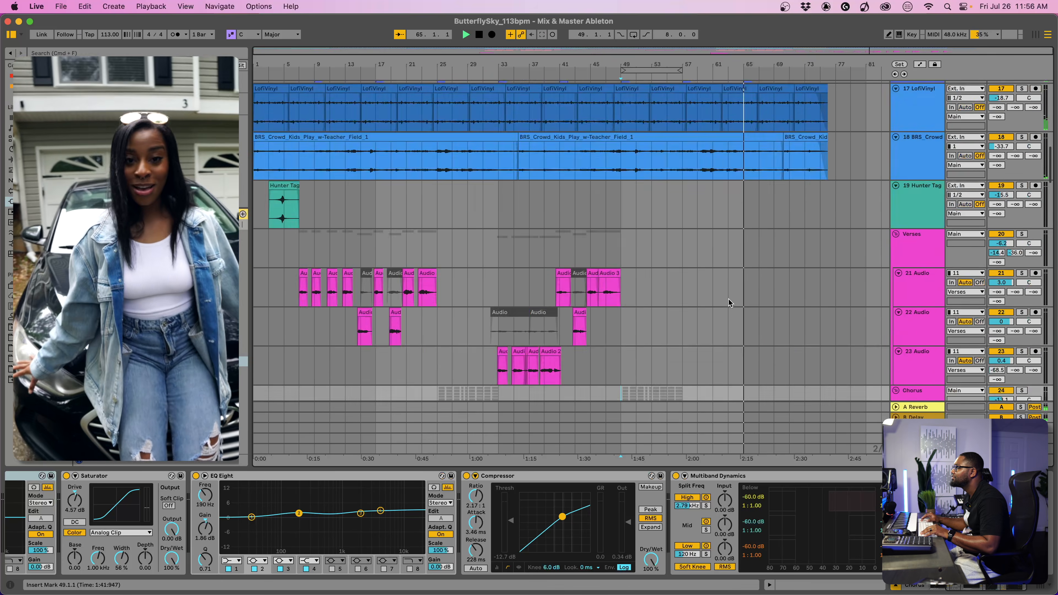
scroll(729, 302, "down", 18)
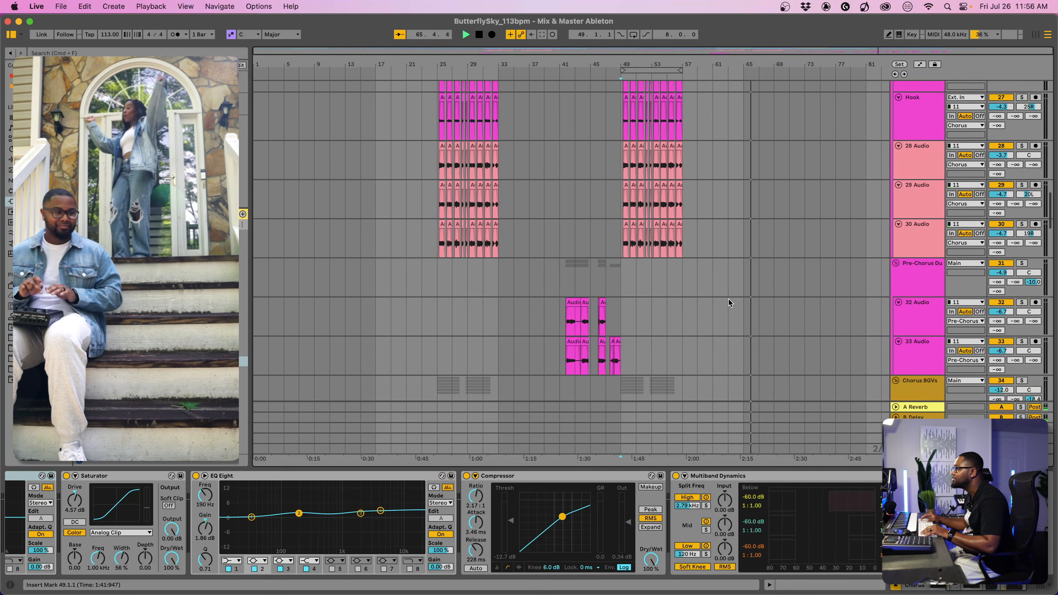
scroll(729, 300, "down", 2)
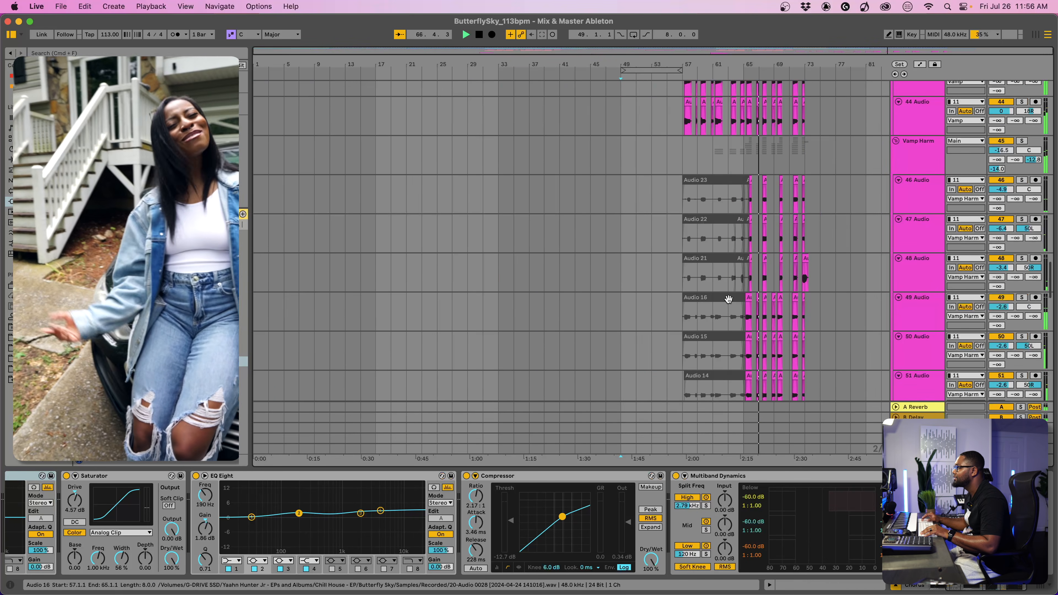